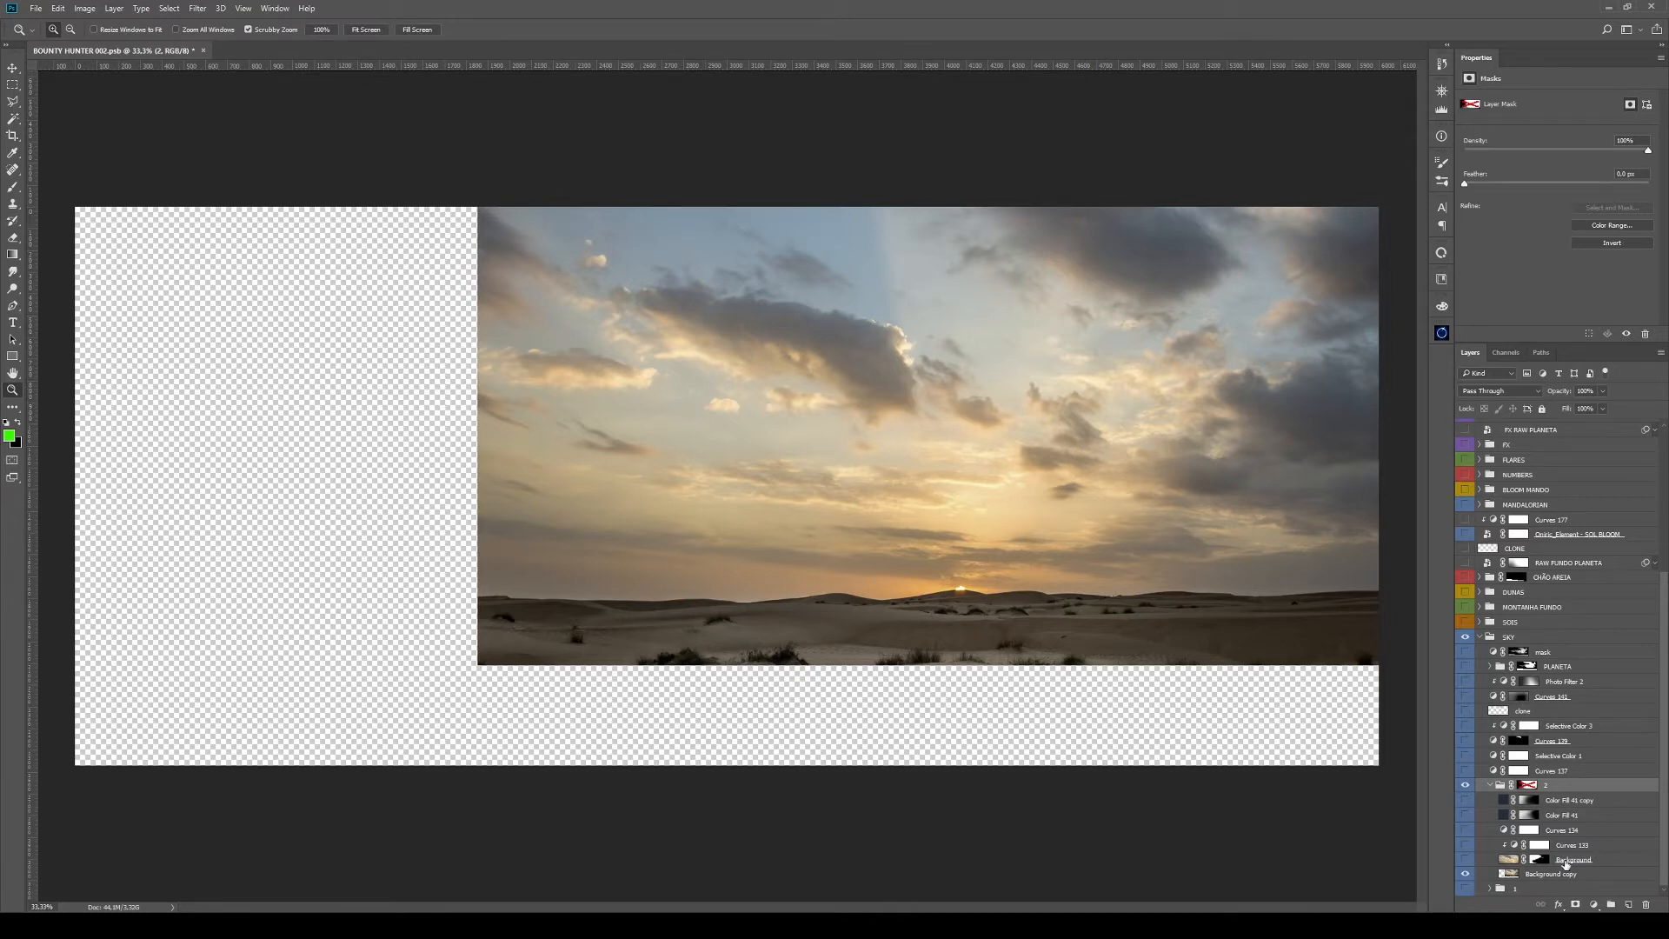
Show the Background sky layer and the MONTANHA FUNDO and DUNAS groups, and compare the sky with and without Background
left_click(1466, 859)
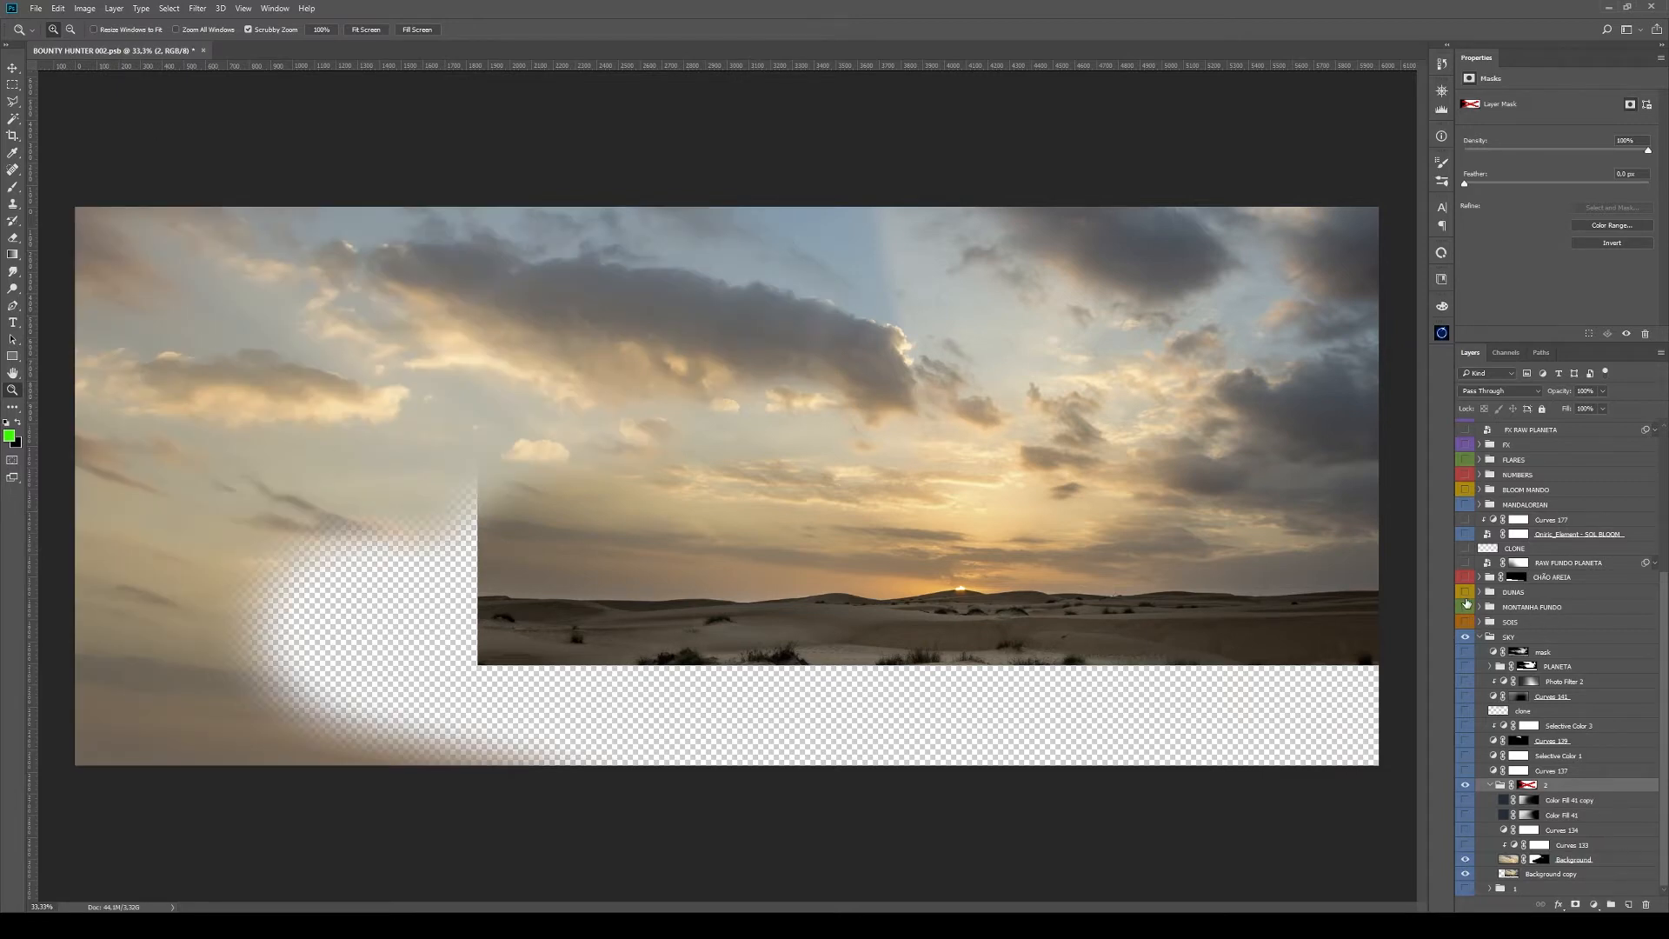
left_click_drag(1466, 607, 1466, 592)
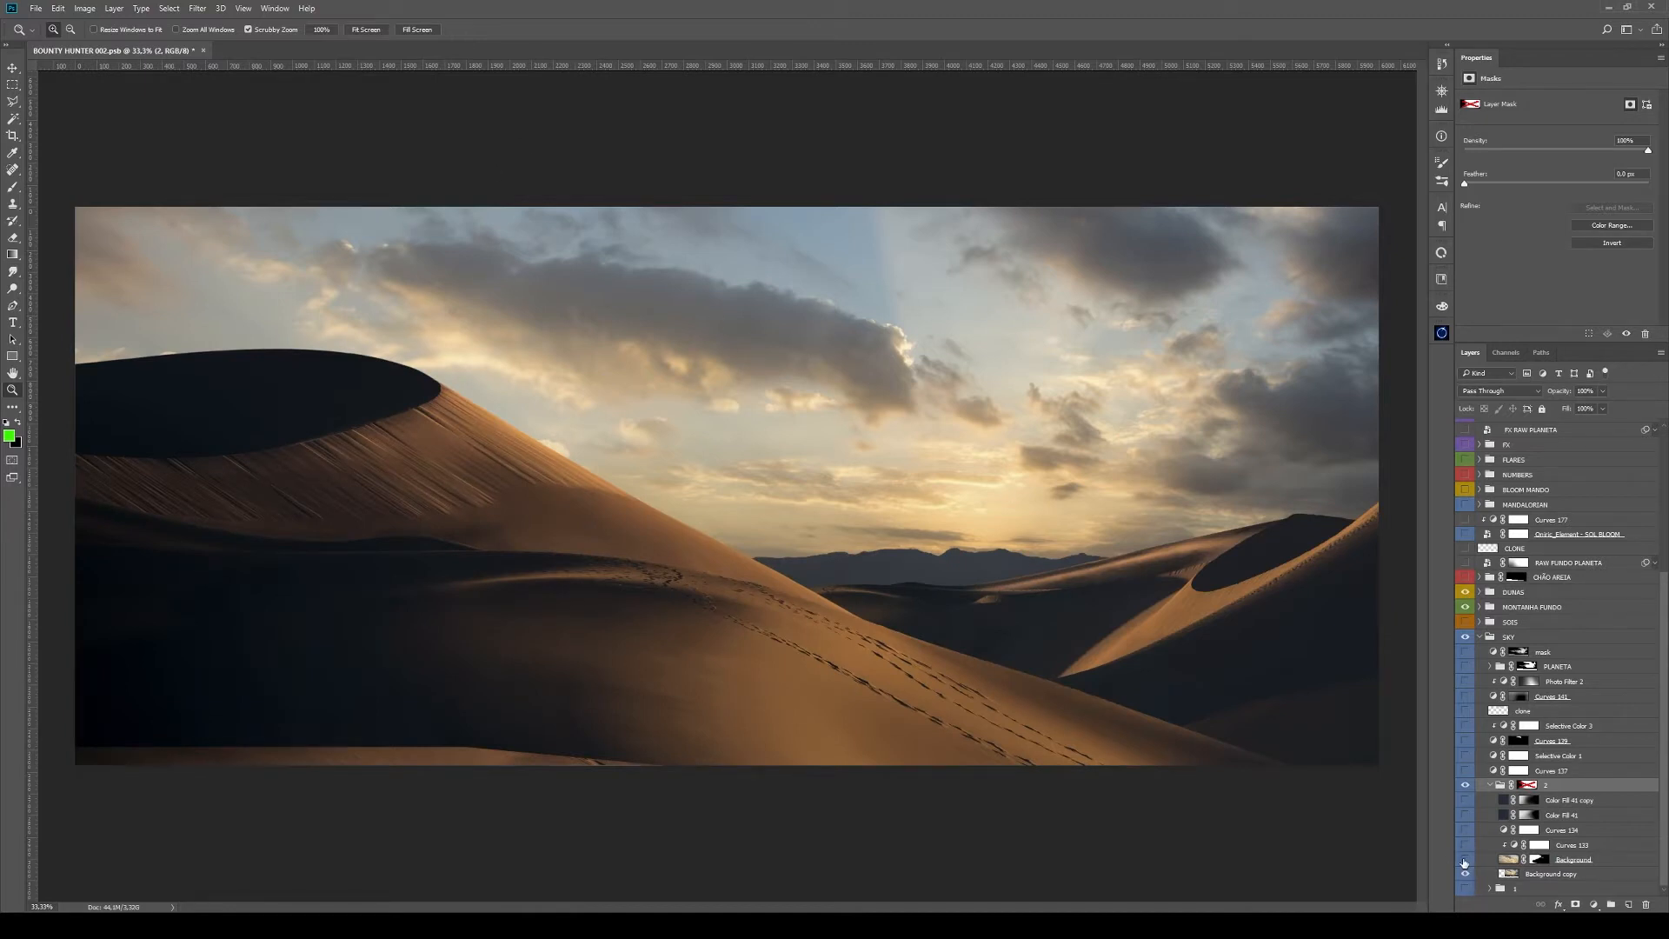
left_click(1465, 860)
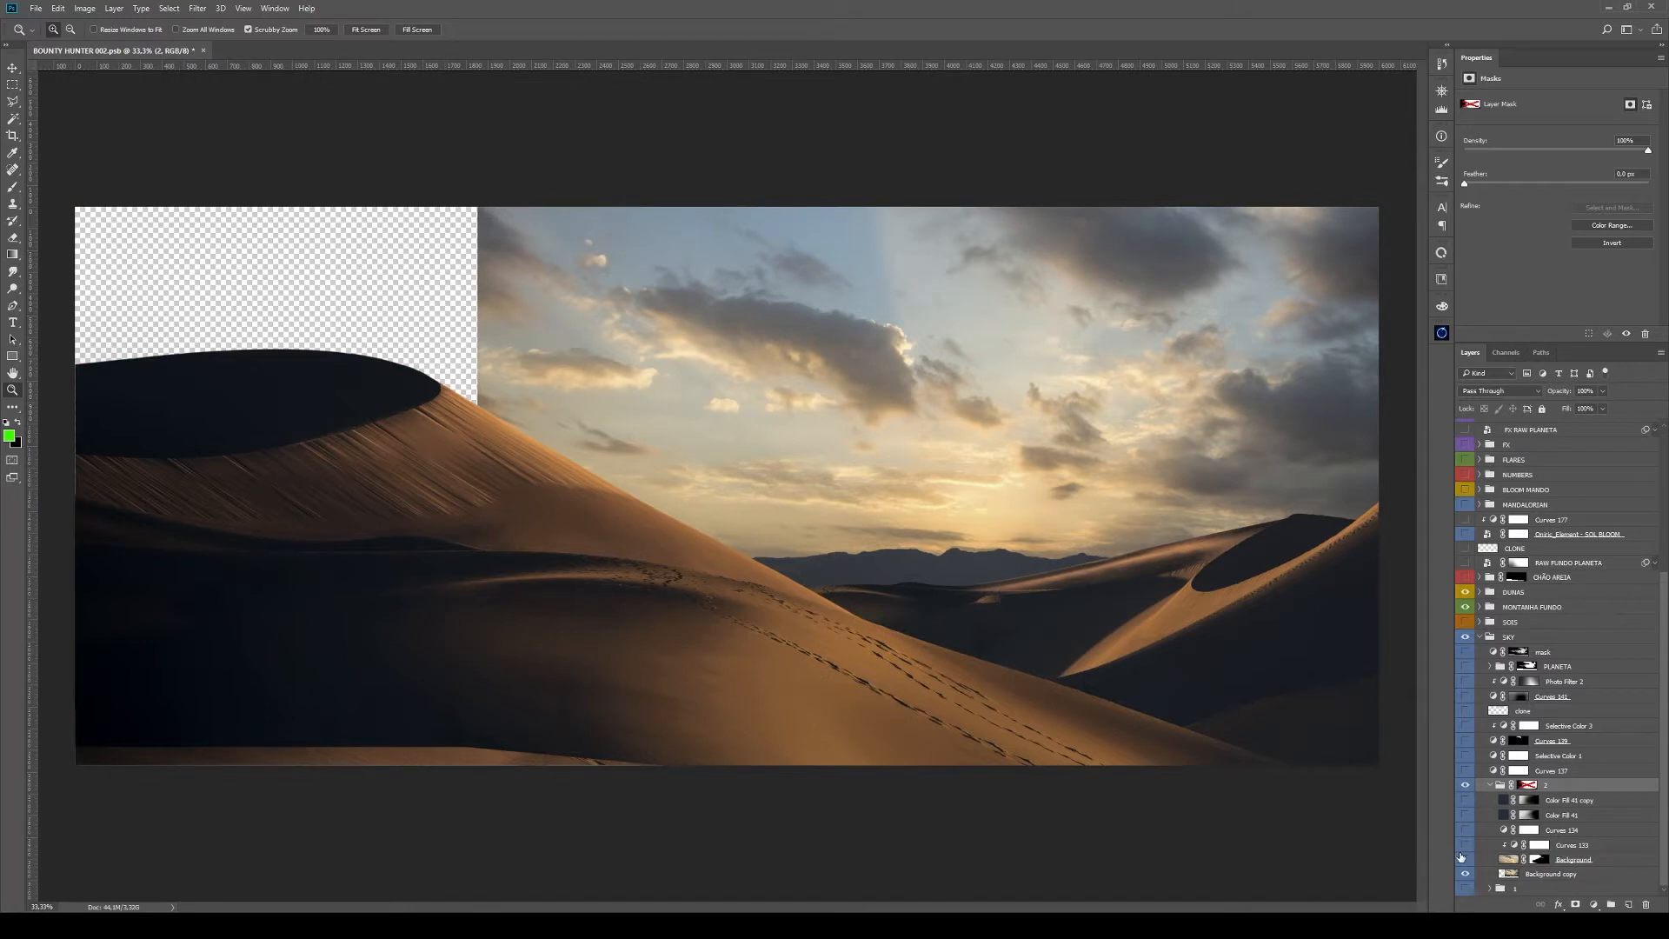
left_click(1465, 859)
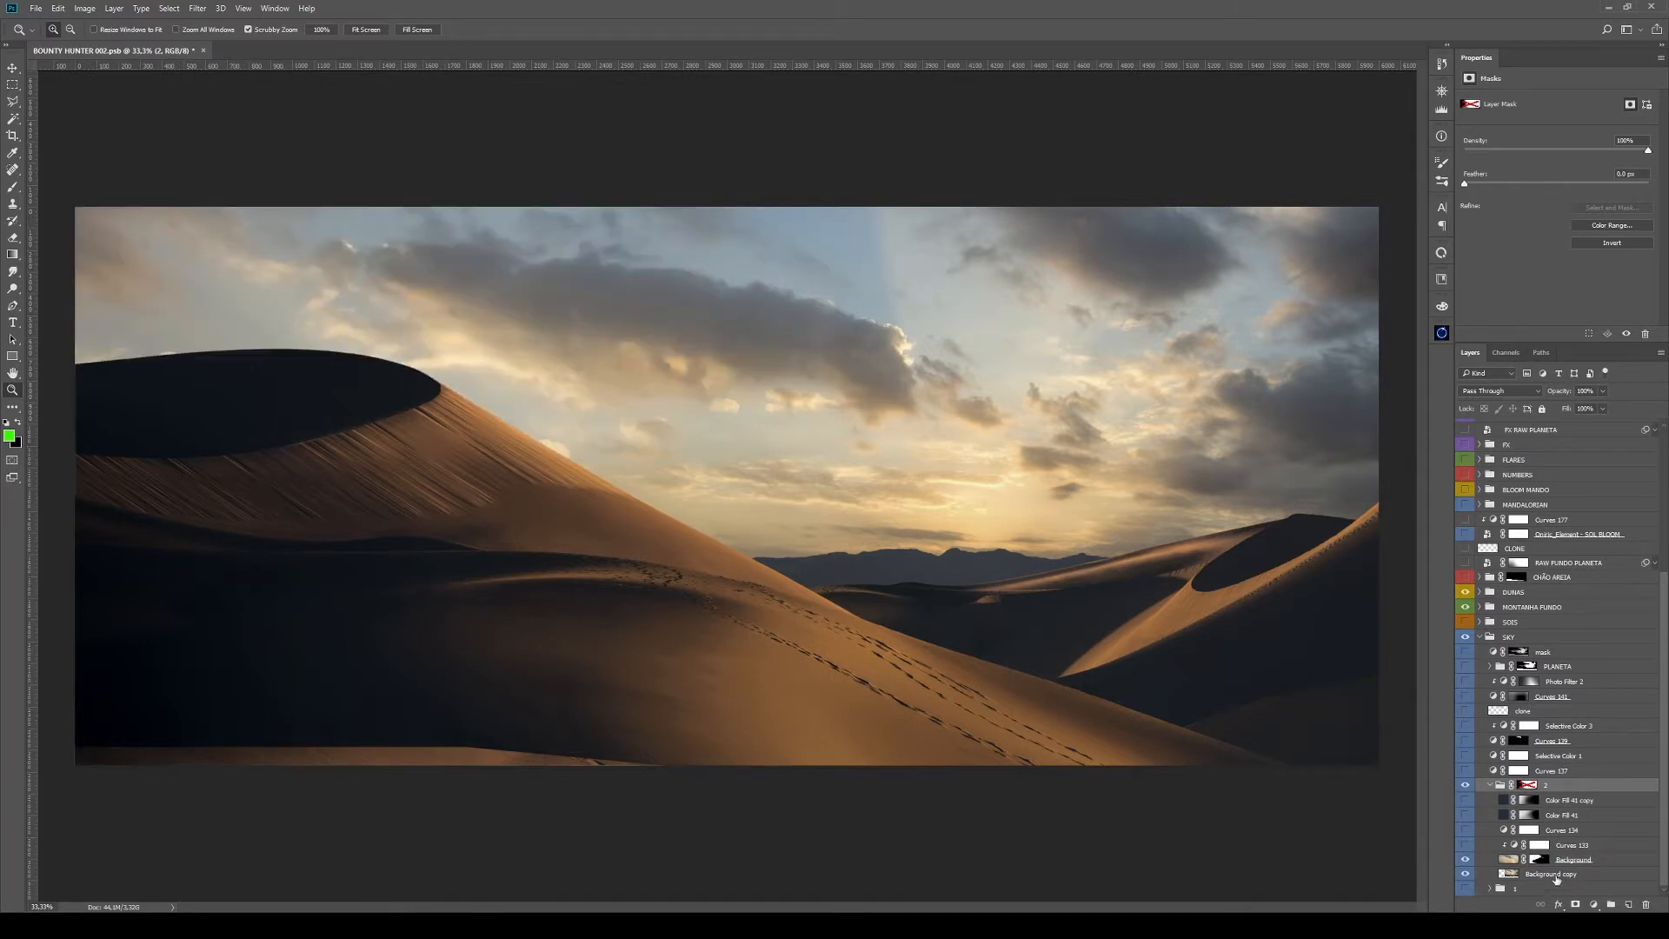
left_click(1465, 859)
left_click(1465, 859)
Show the Curves 133, Curves 134, Color Fill 41 and Color Fill 41 copy layers inside group 2
left_click(1540, 859)
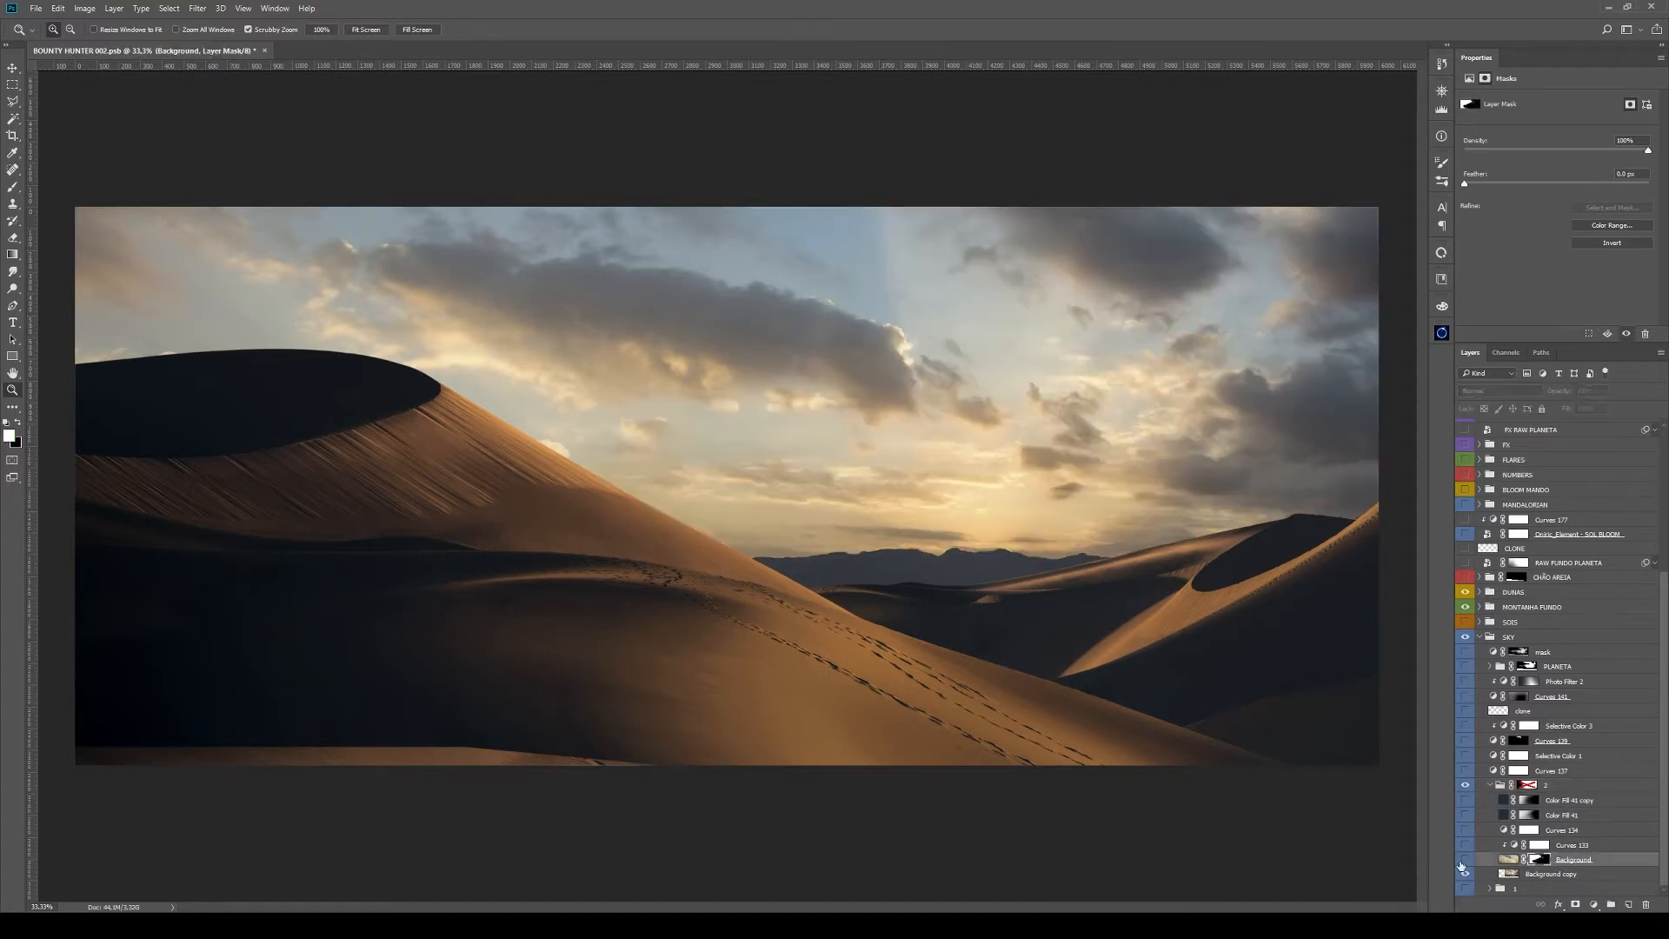
left_click(1574, 845)
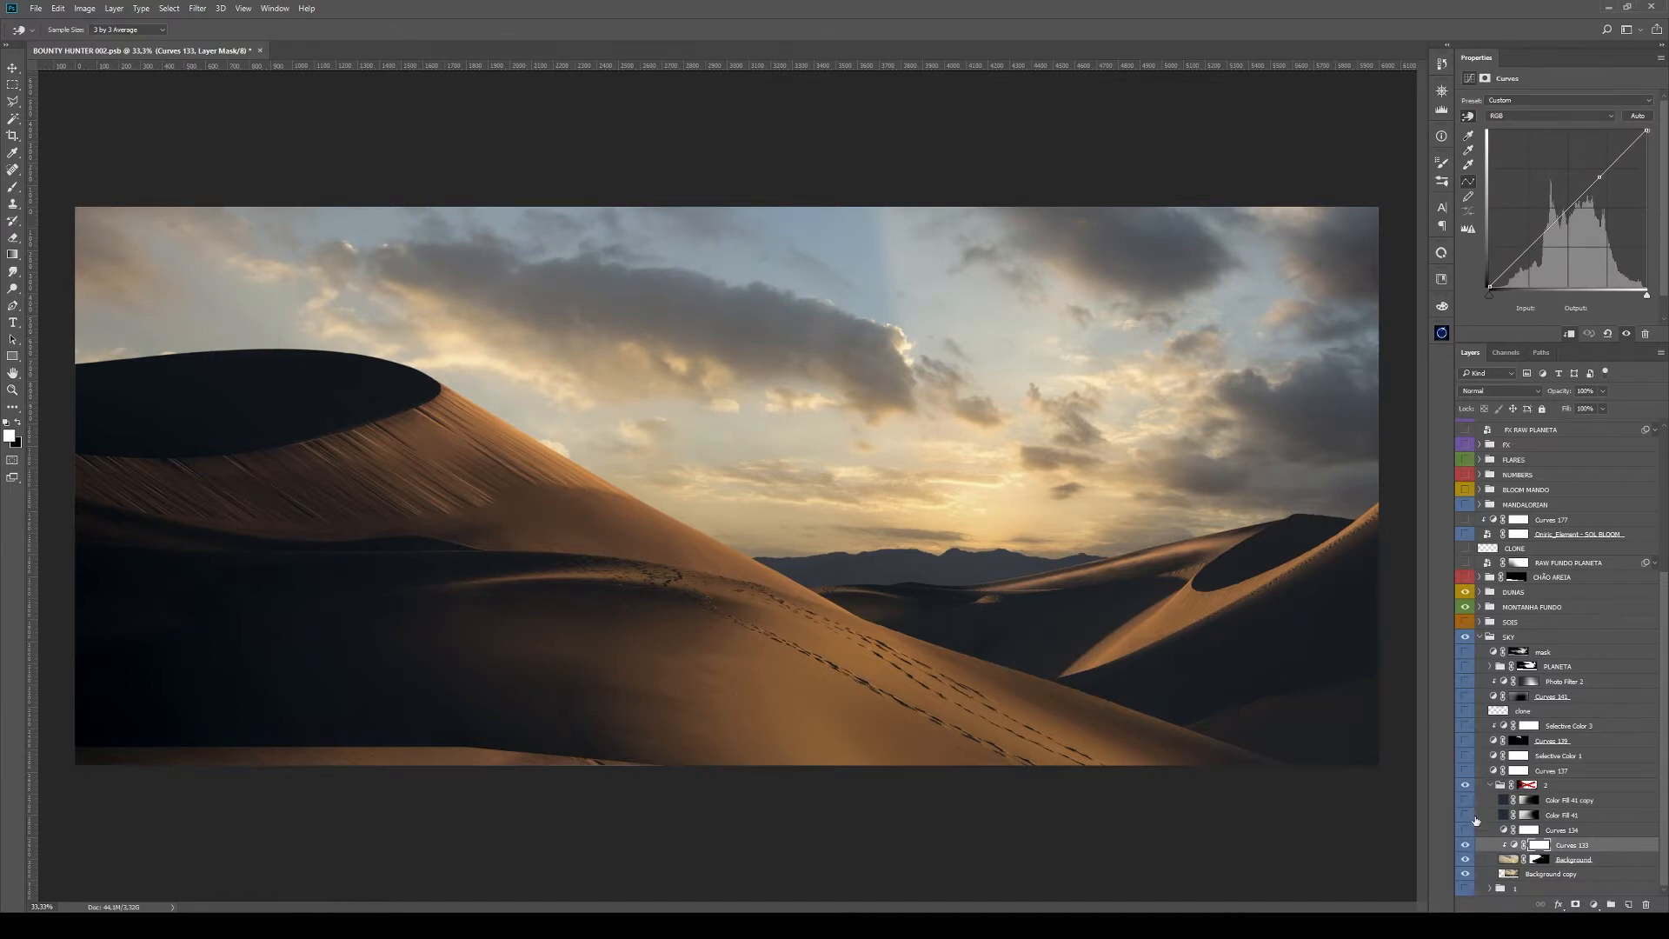
left_click_drag(1466, 816, 1466, 800)
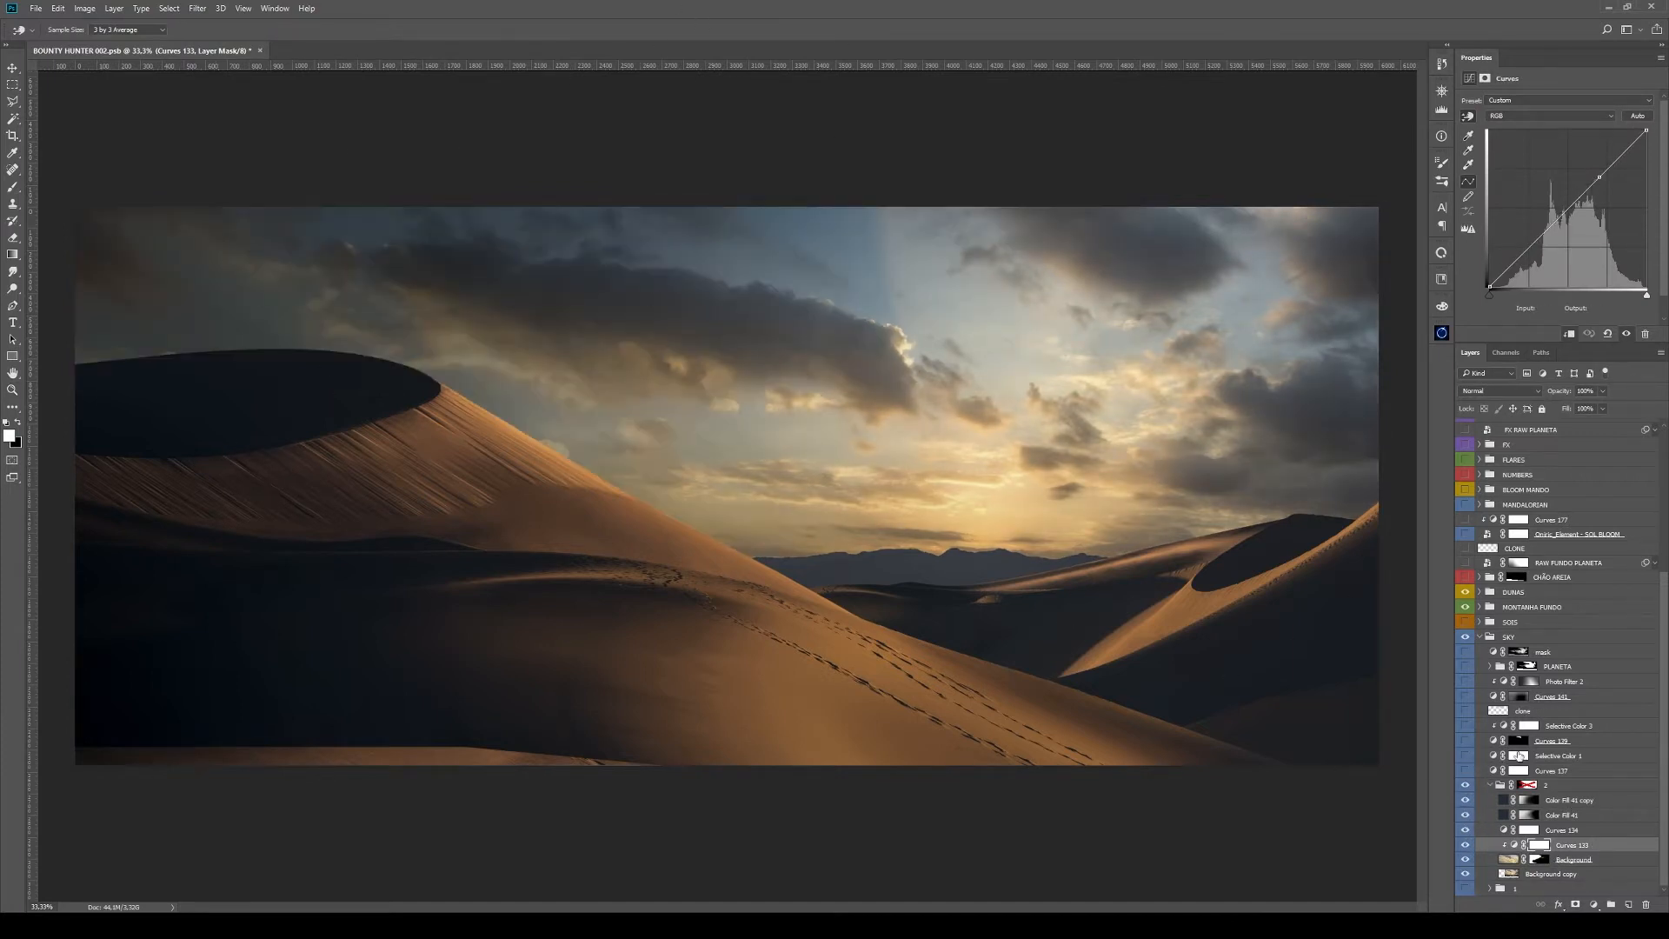
Inspect the layer masks of Color Fill 41 copy and Color Fill 41 on their own
key("z")
left_click(1531, 802, "alt")
left_click(1531, 817, "alt")
left_click(1531, 818, "alt")
left_click(1532, 819, "alt")
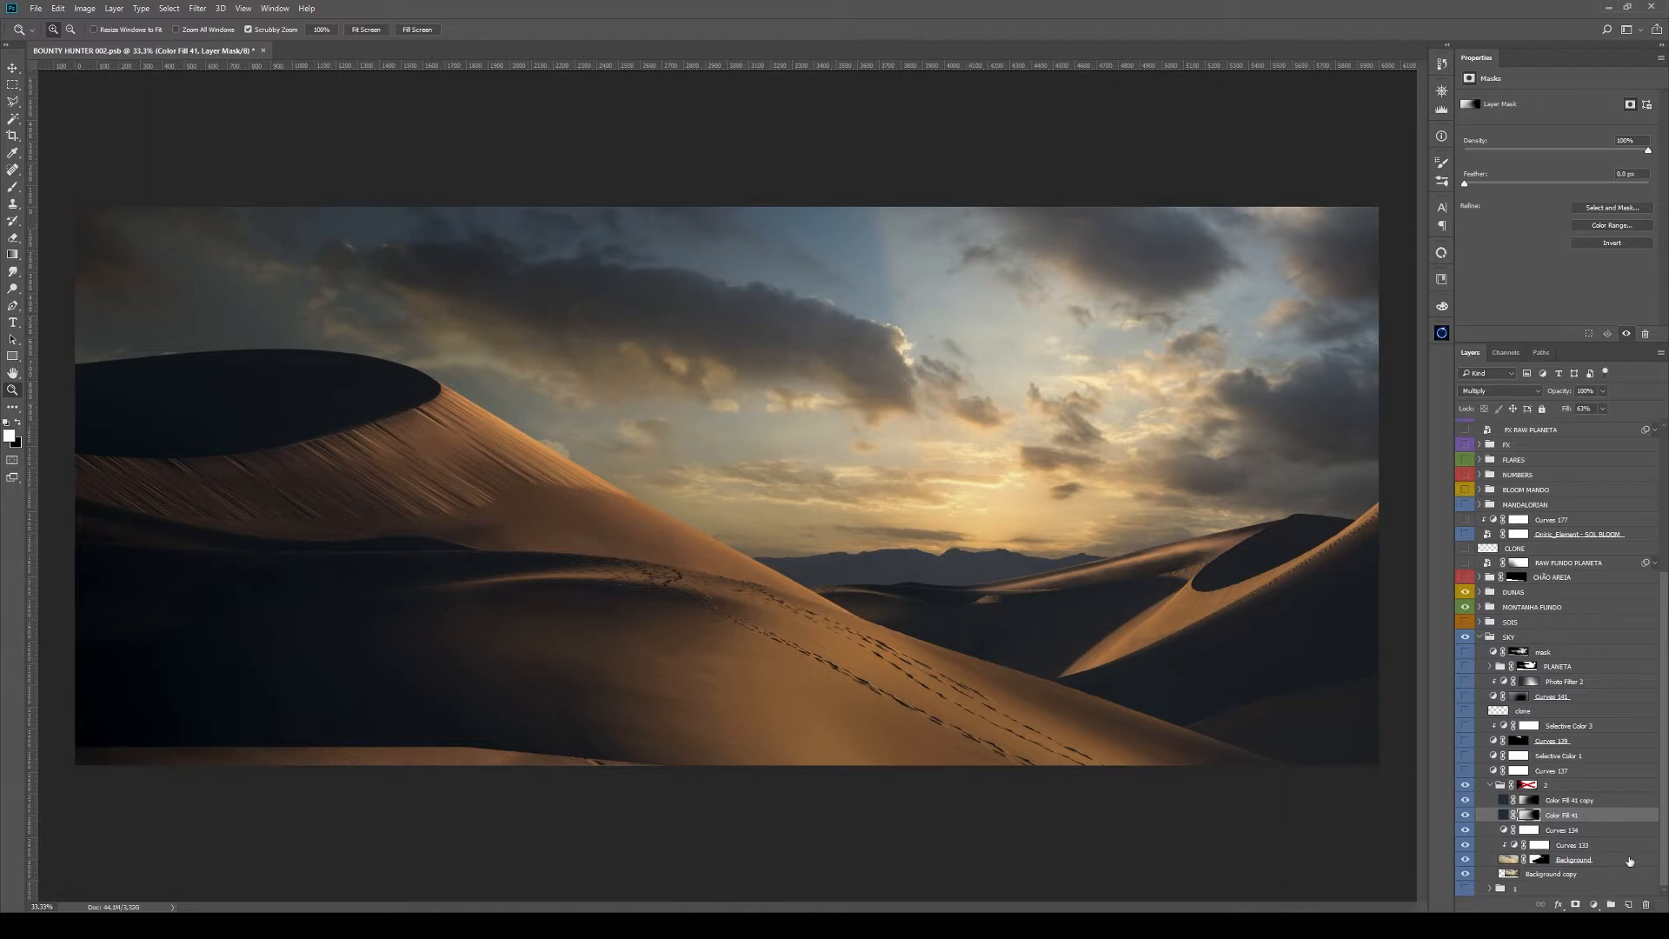
Enable the layer mask of sky group 2, and compare the blend with the group and its mask on and off
left_click(1527, 785)
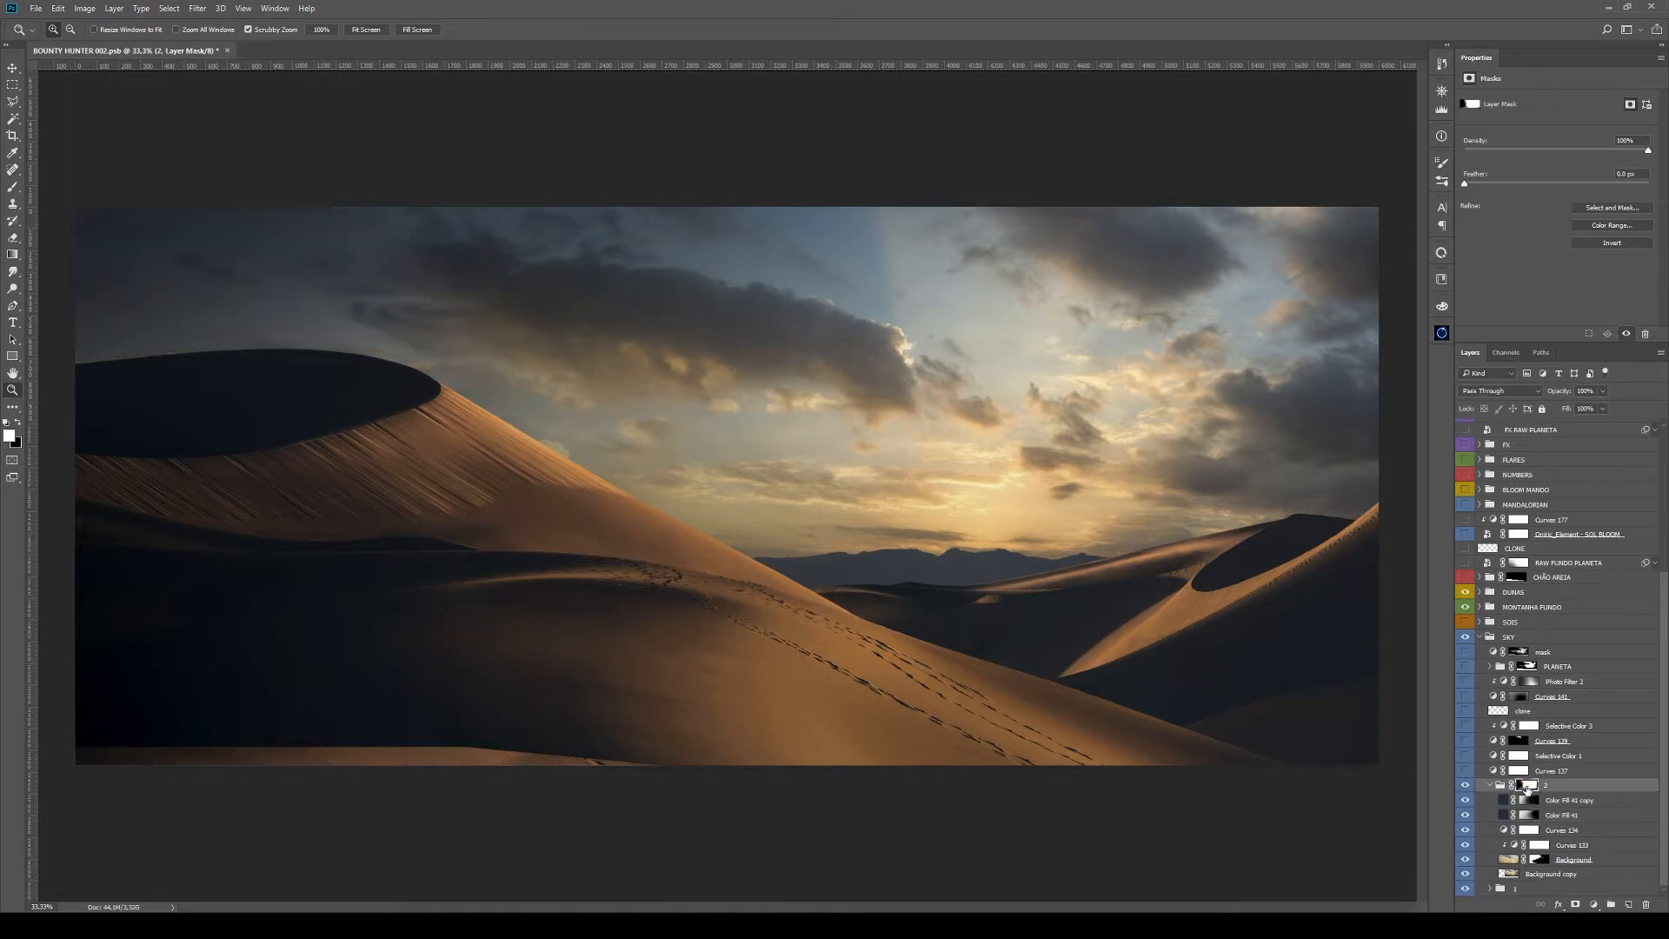
left_click(1466, 785)
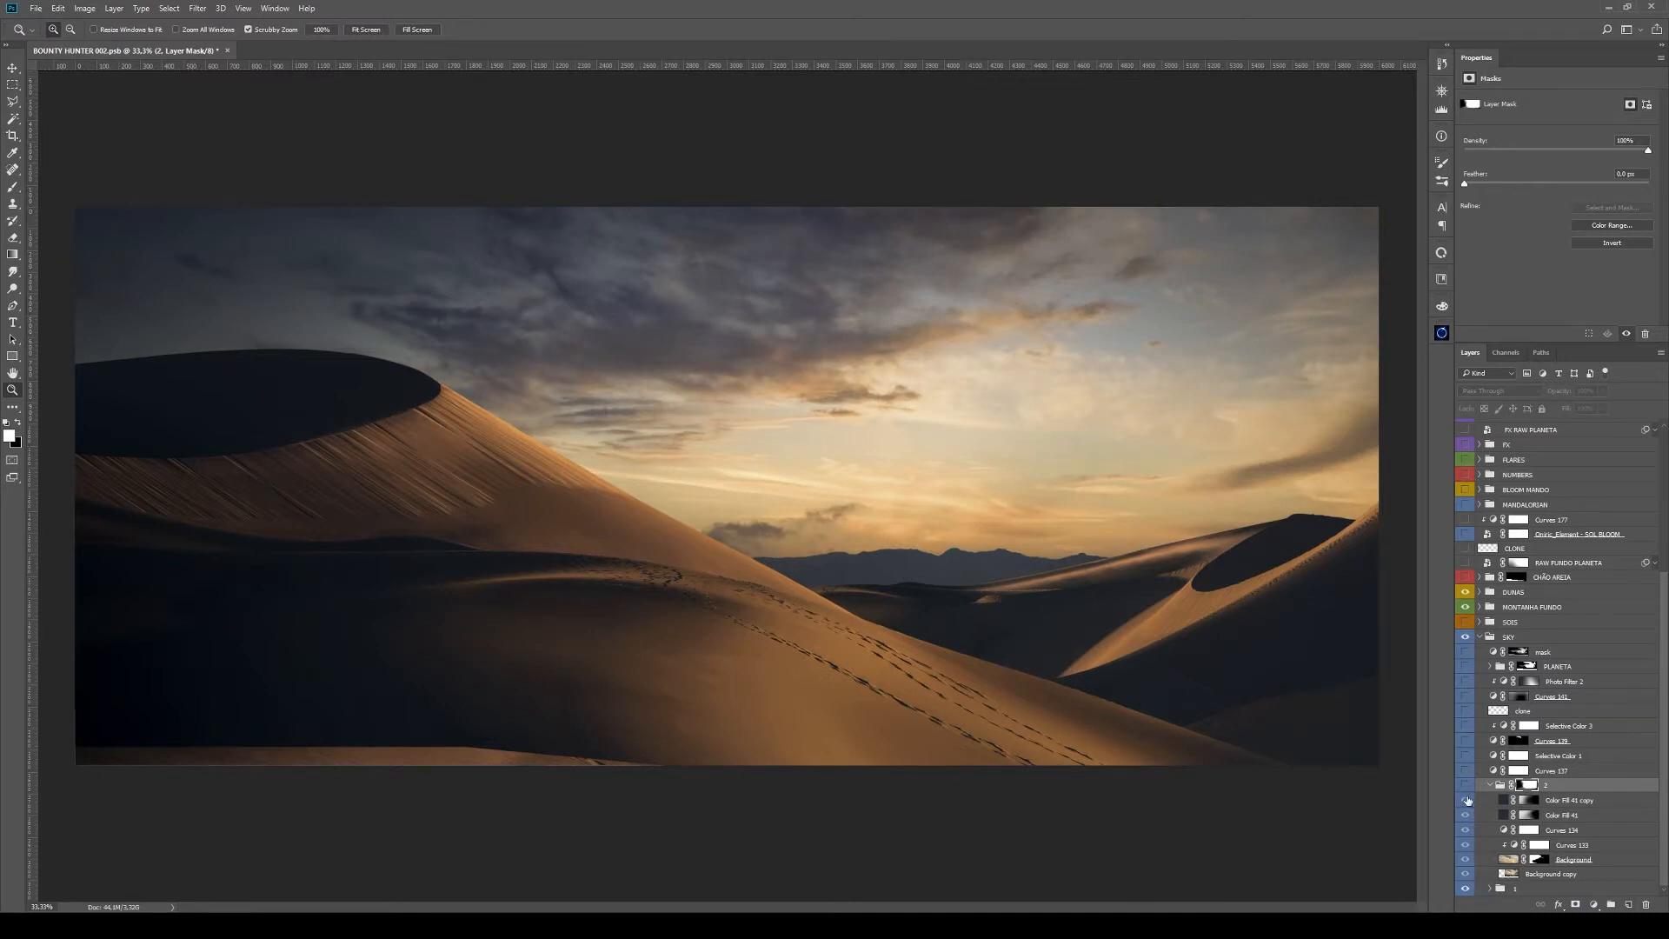
left_click(1466, 787)
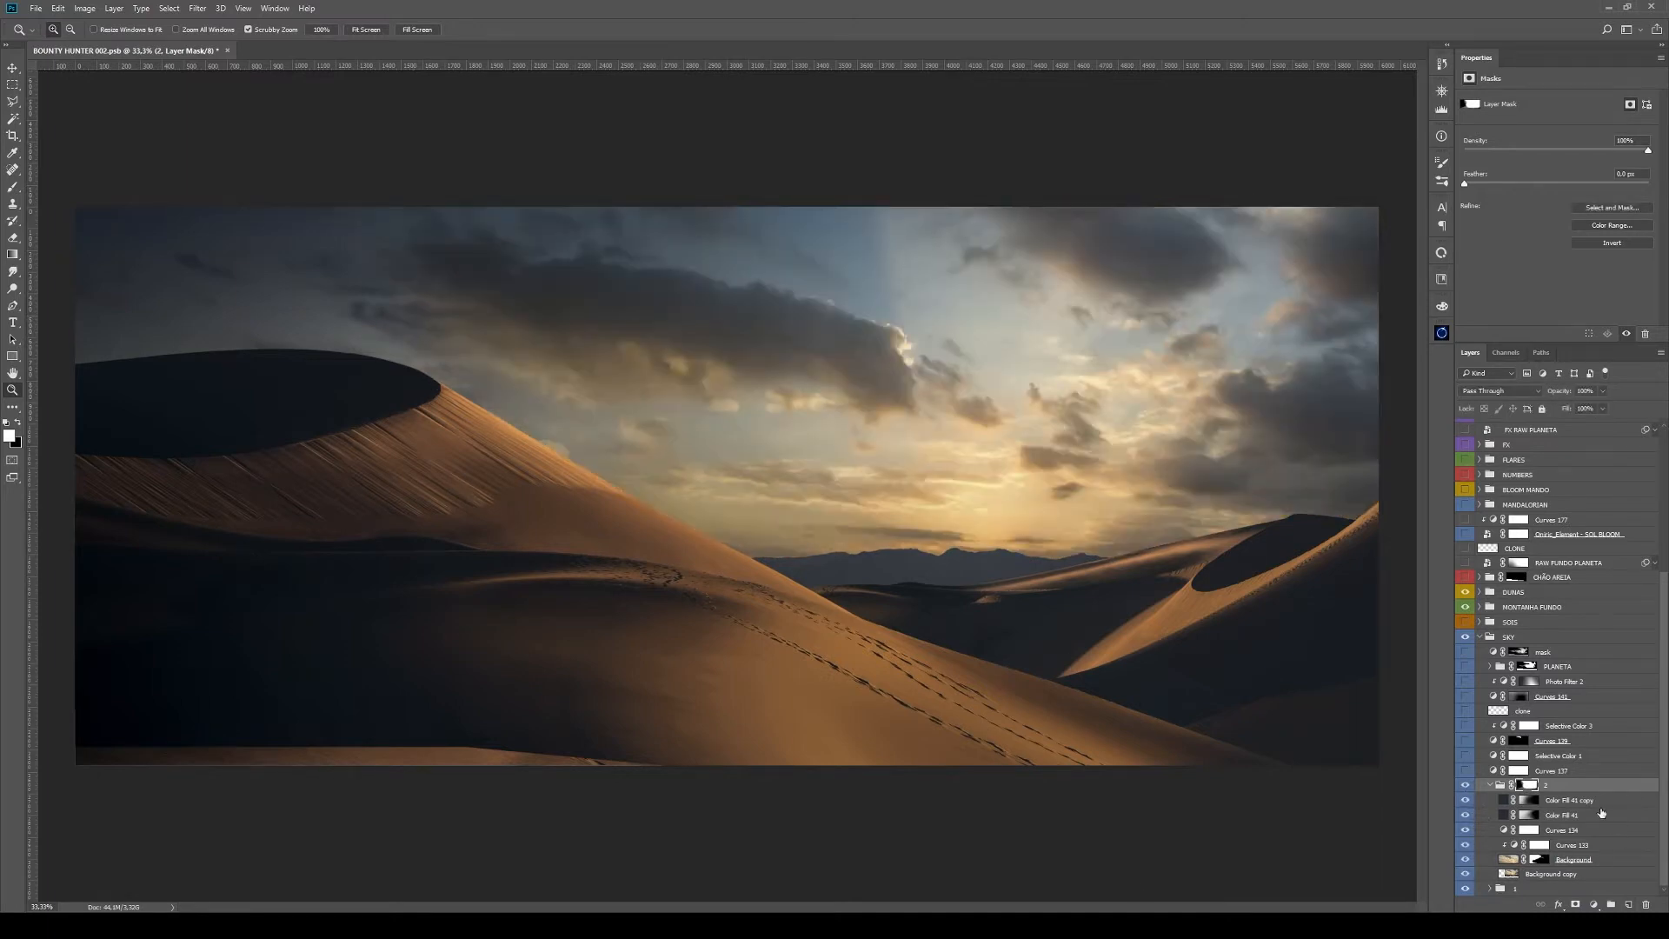
left_click(1528, 786, "shift")
left_click(1527, 786, "shift")
left_click(1528, 786, "shift")
With group 2 hidden meanwhile, show Curves 8, Curves 9, Curves 12 and Selective Color 6 inside group 1
left_click(1490, 888)
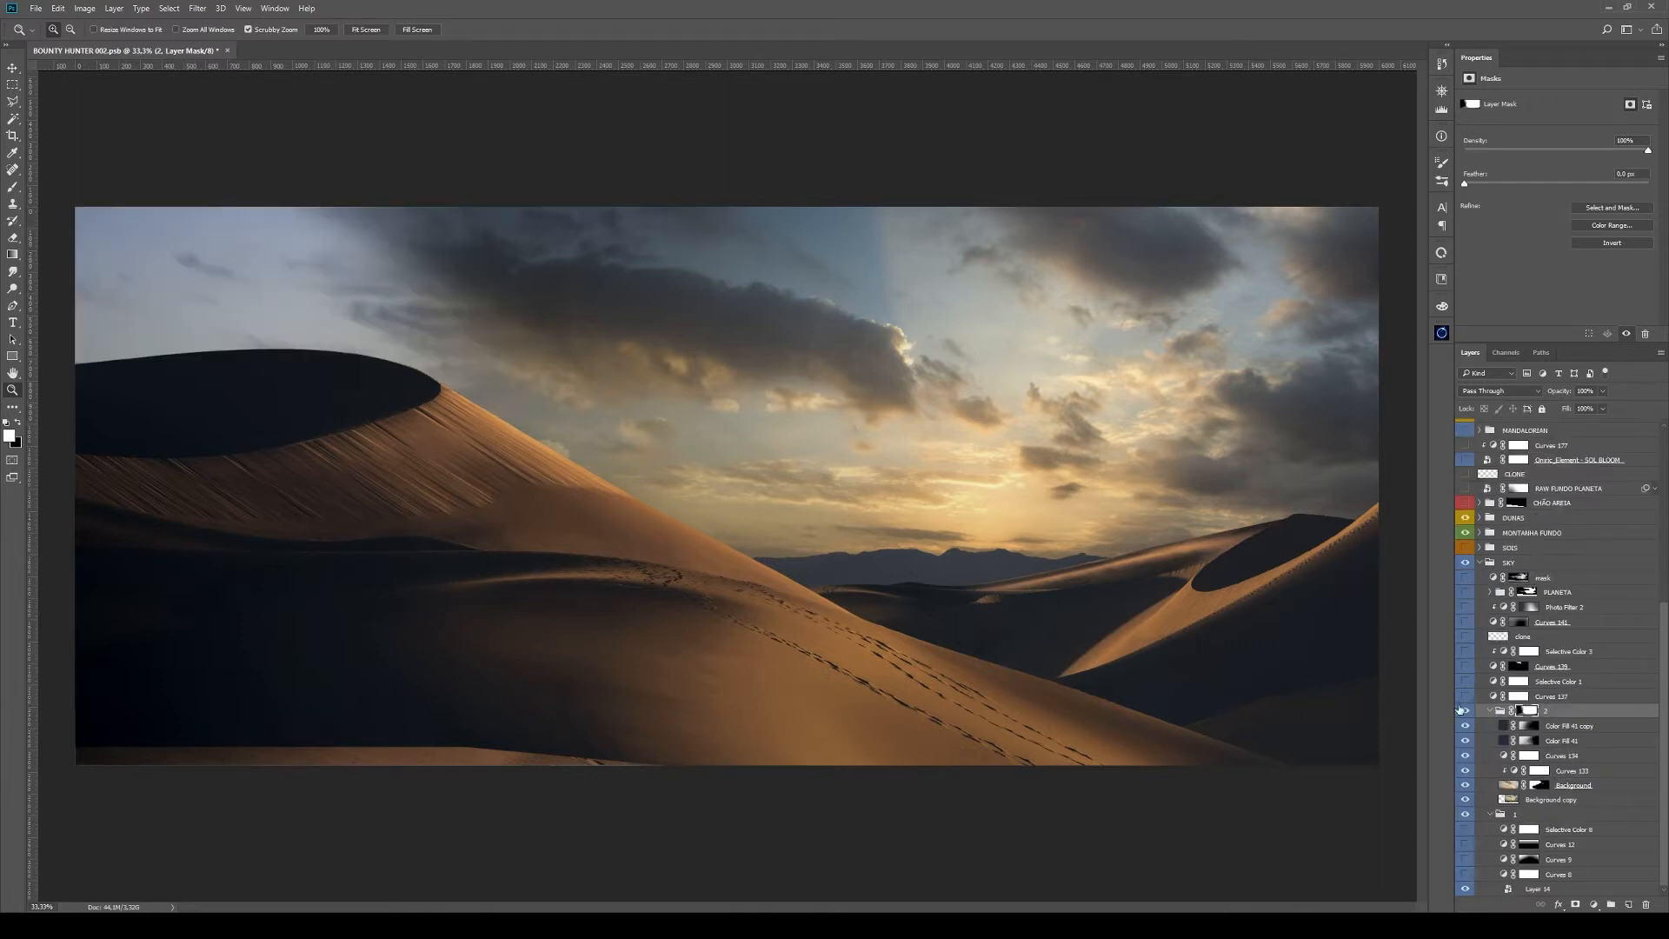
left_click(1465, 711)
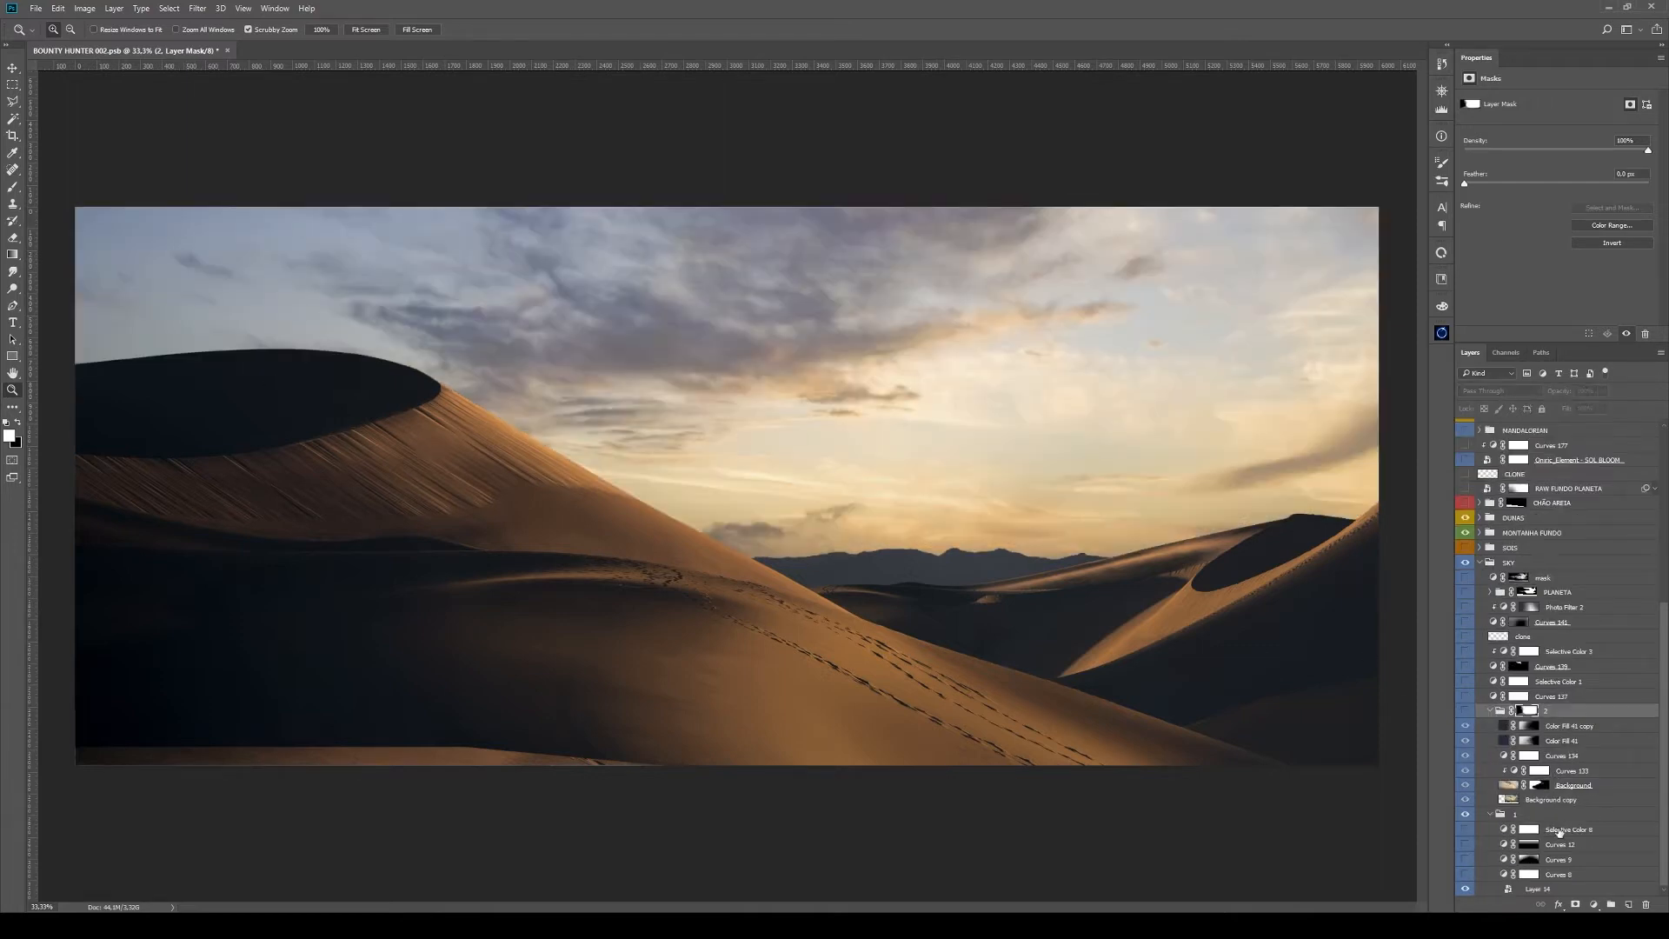
left_click(1465, 873)
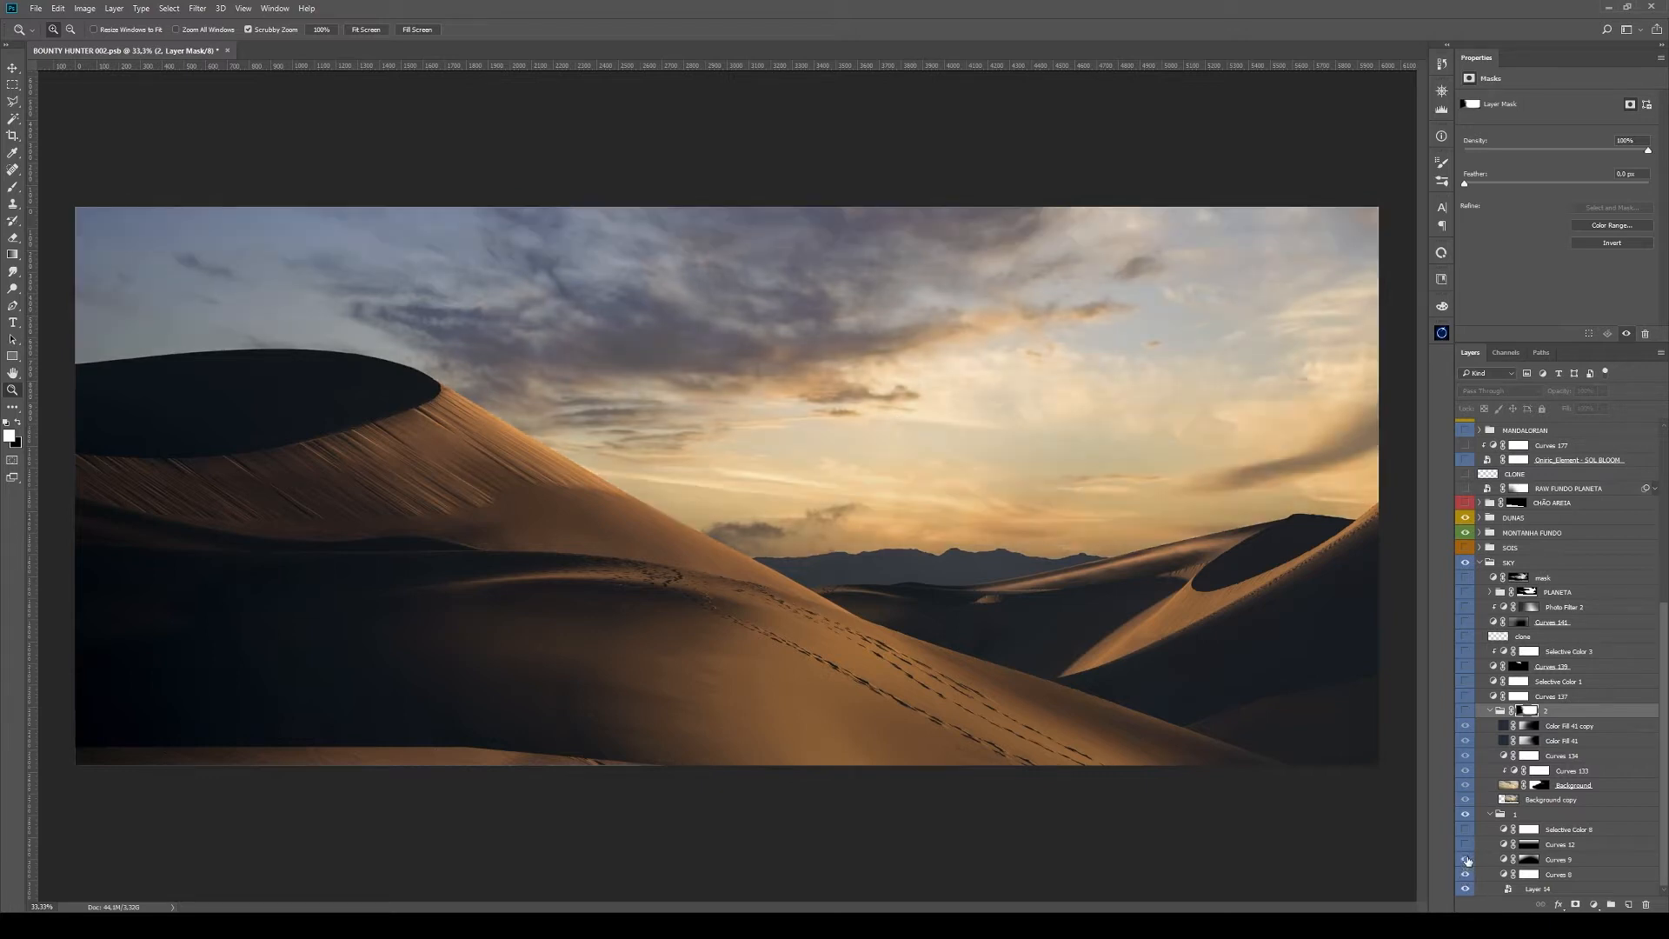
left_click(1466, 859)
left_click(1466, 844)
left_click(1463, 711)
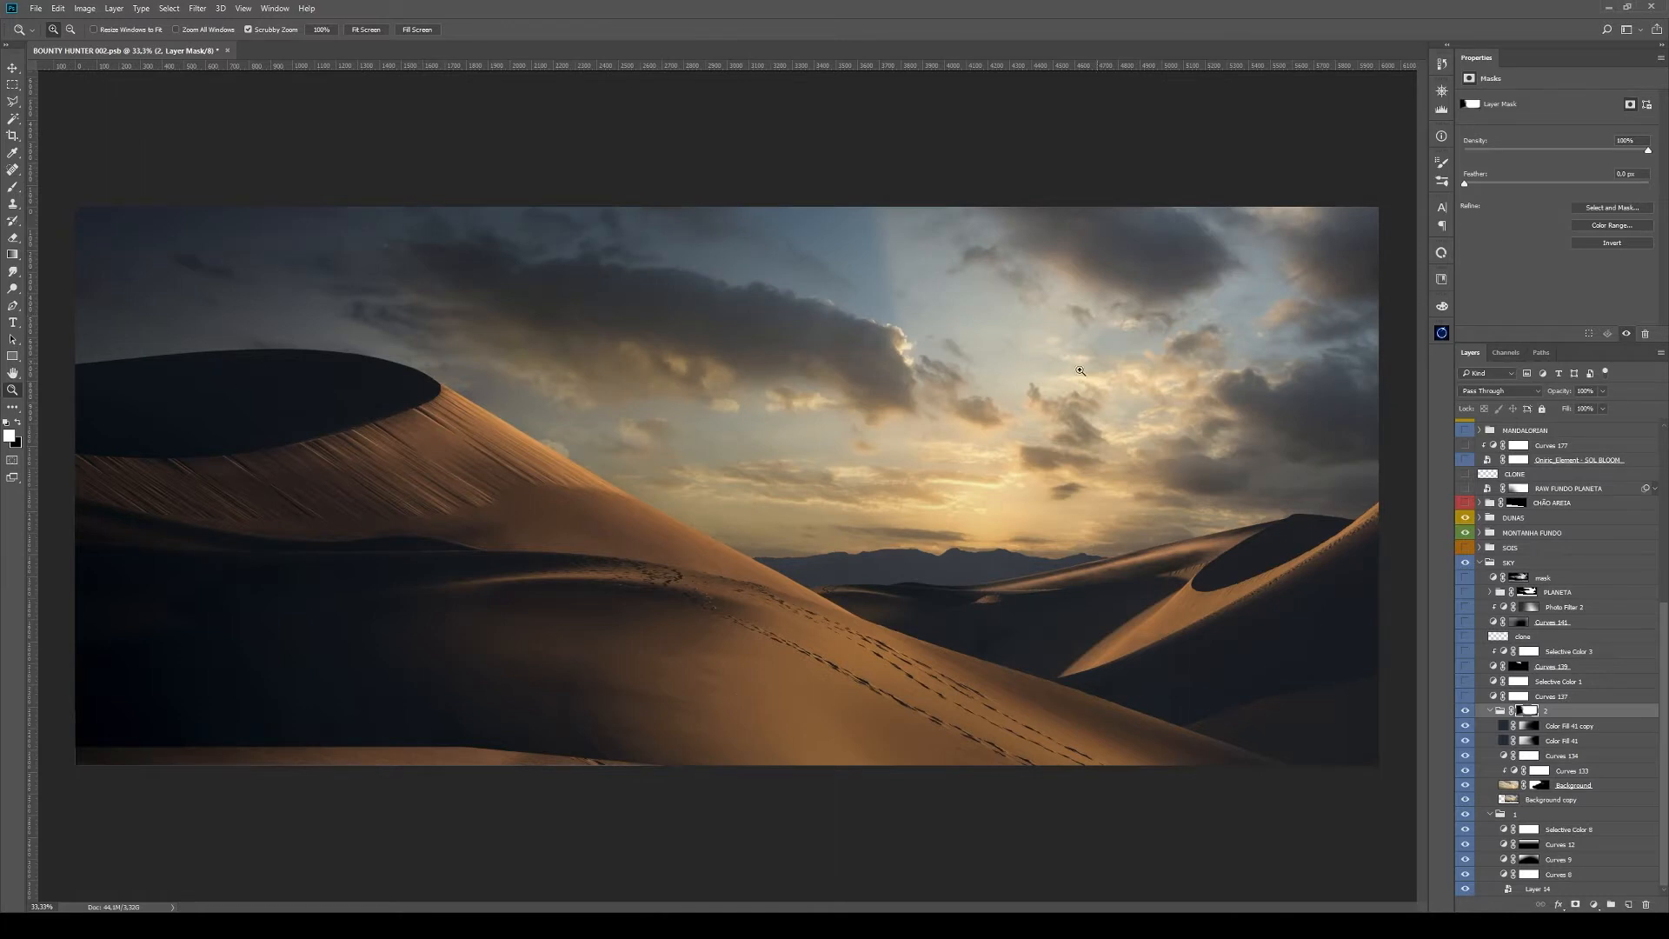
left_click(1493, 815)
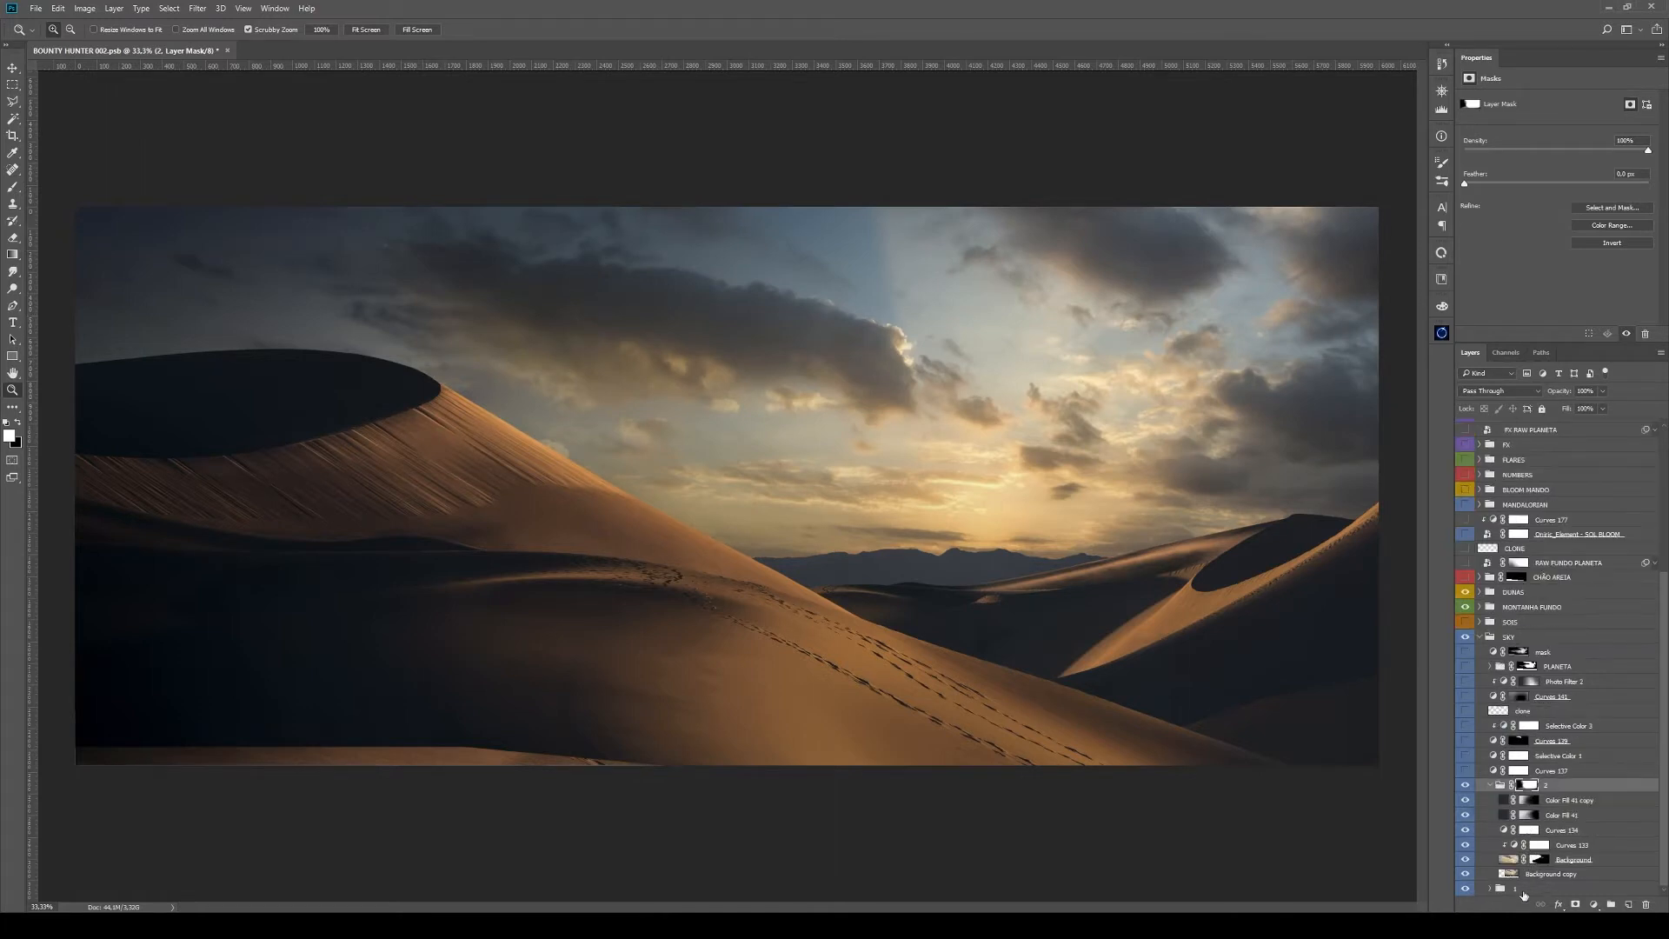
Collapse group 2 and show the Curves 137 and Selective Color 1 adjustments above it
left_click(1524, 893)
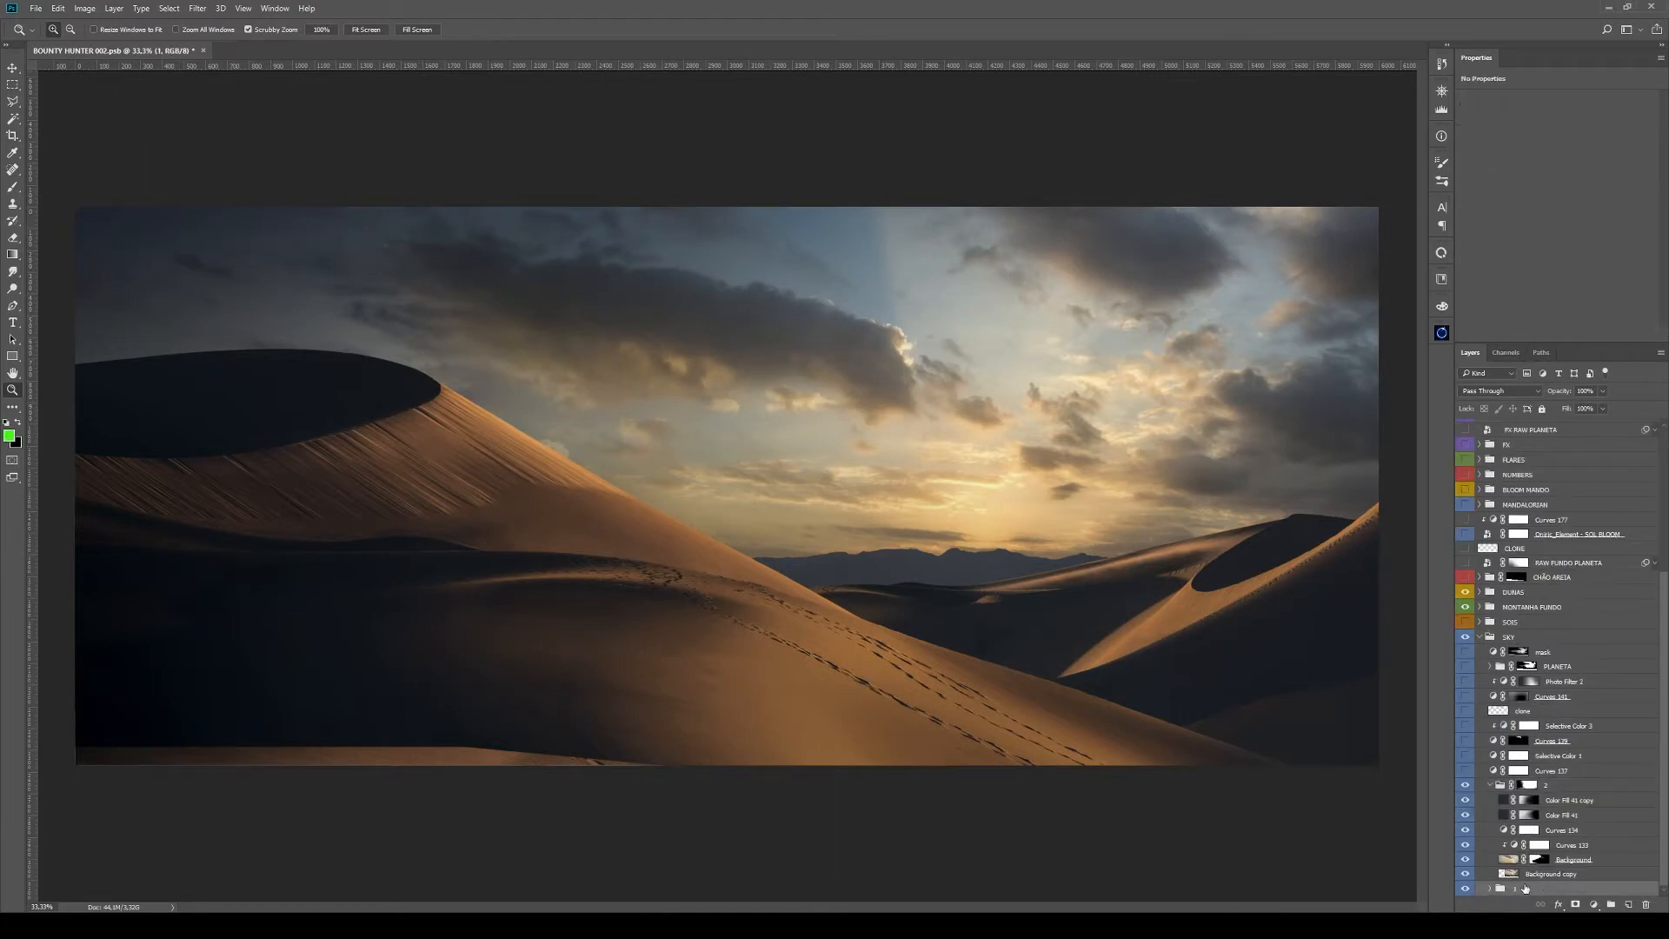
left_click(1528, 785)
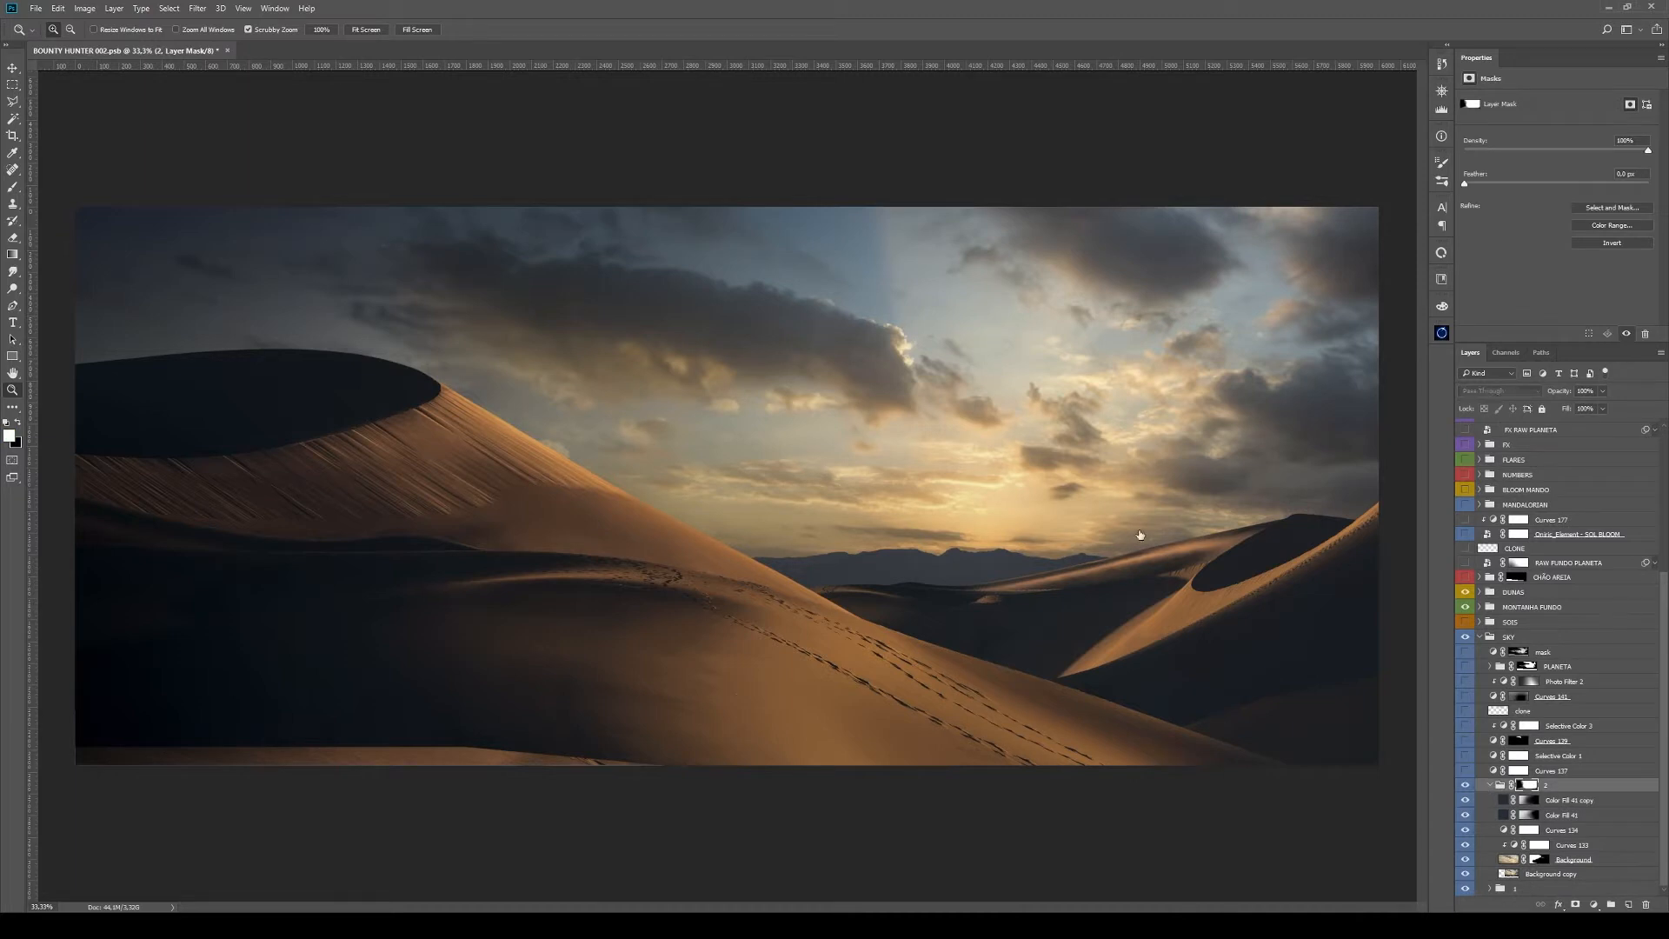
left_click(1490, 786)
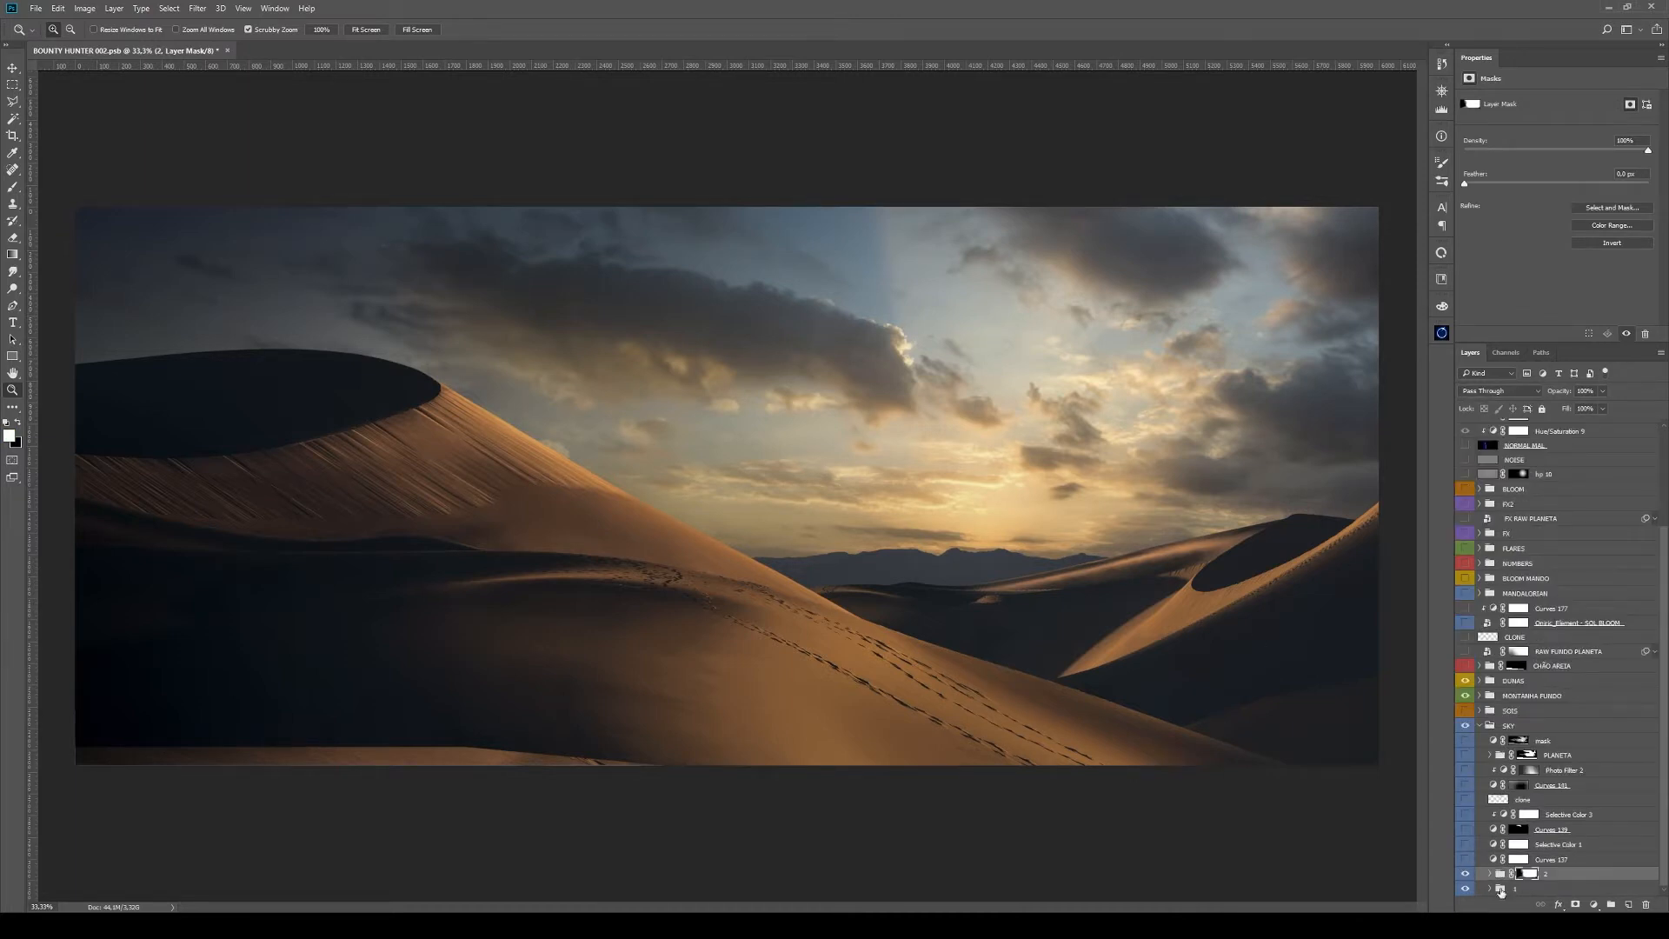
left_click(1468, 860)
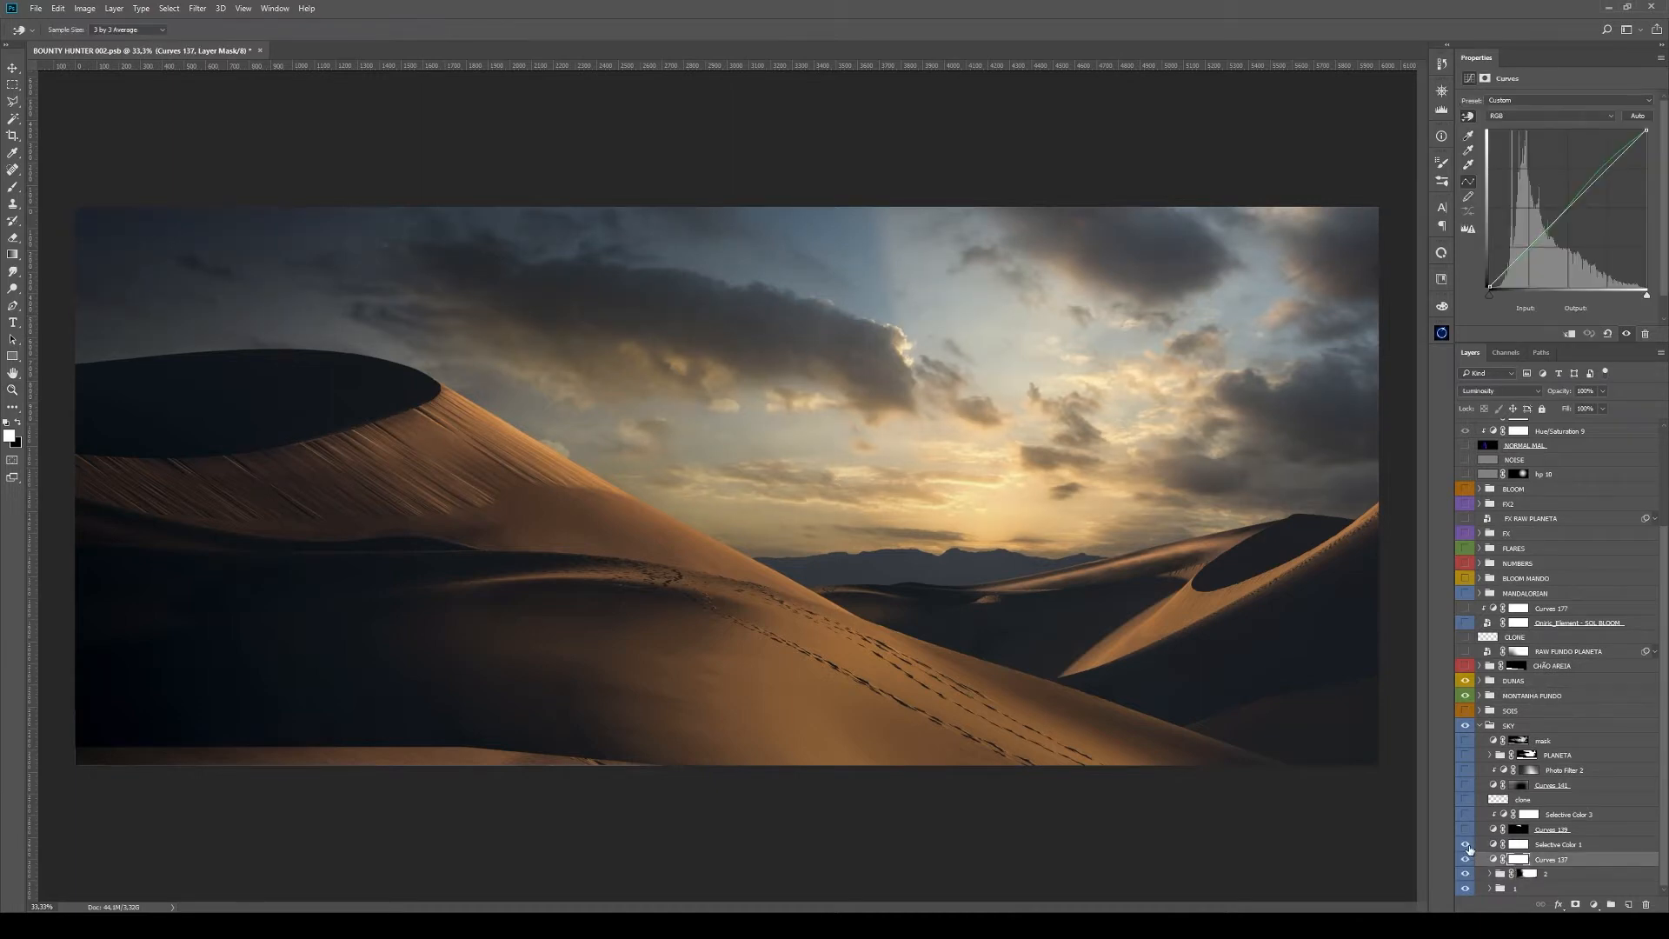
left_click(1493, 845)
key("z")
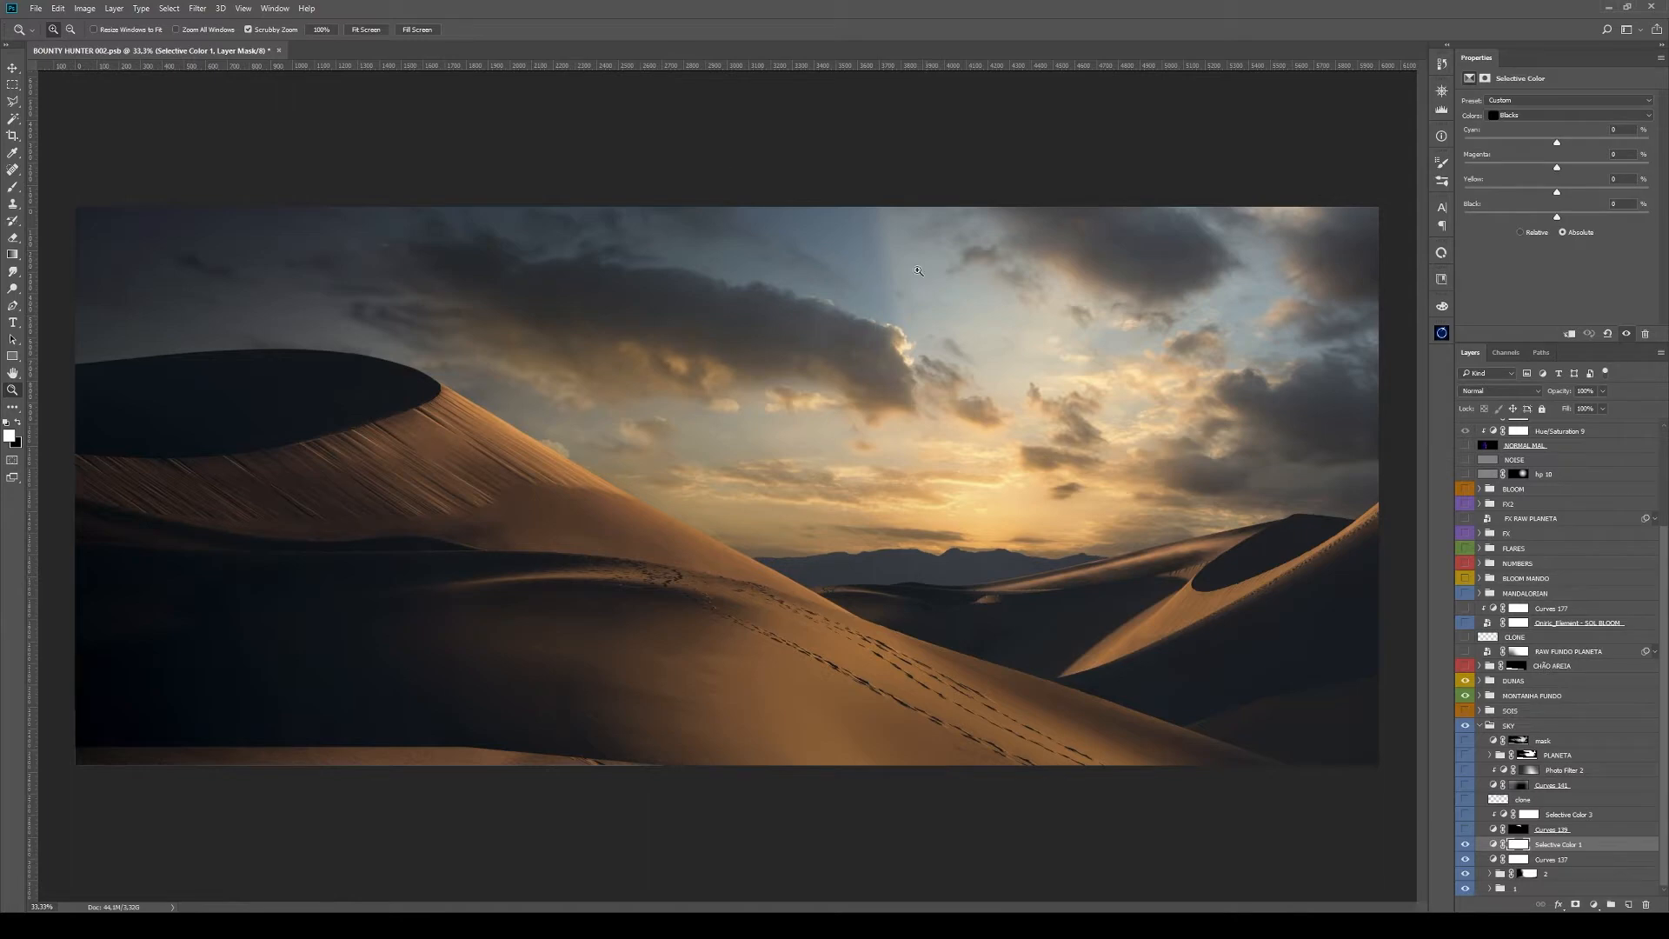
Inspect the Curves 139 mask, and show Curves 139 with the Selective Color 3 adjustment clipped to it
left_click(1518, 830, "alt")
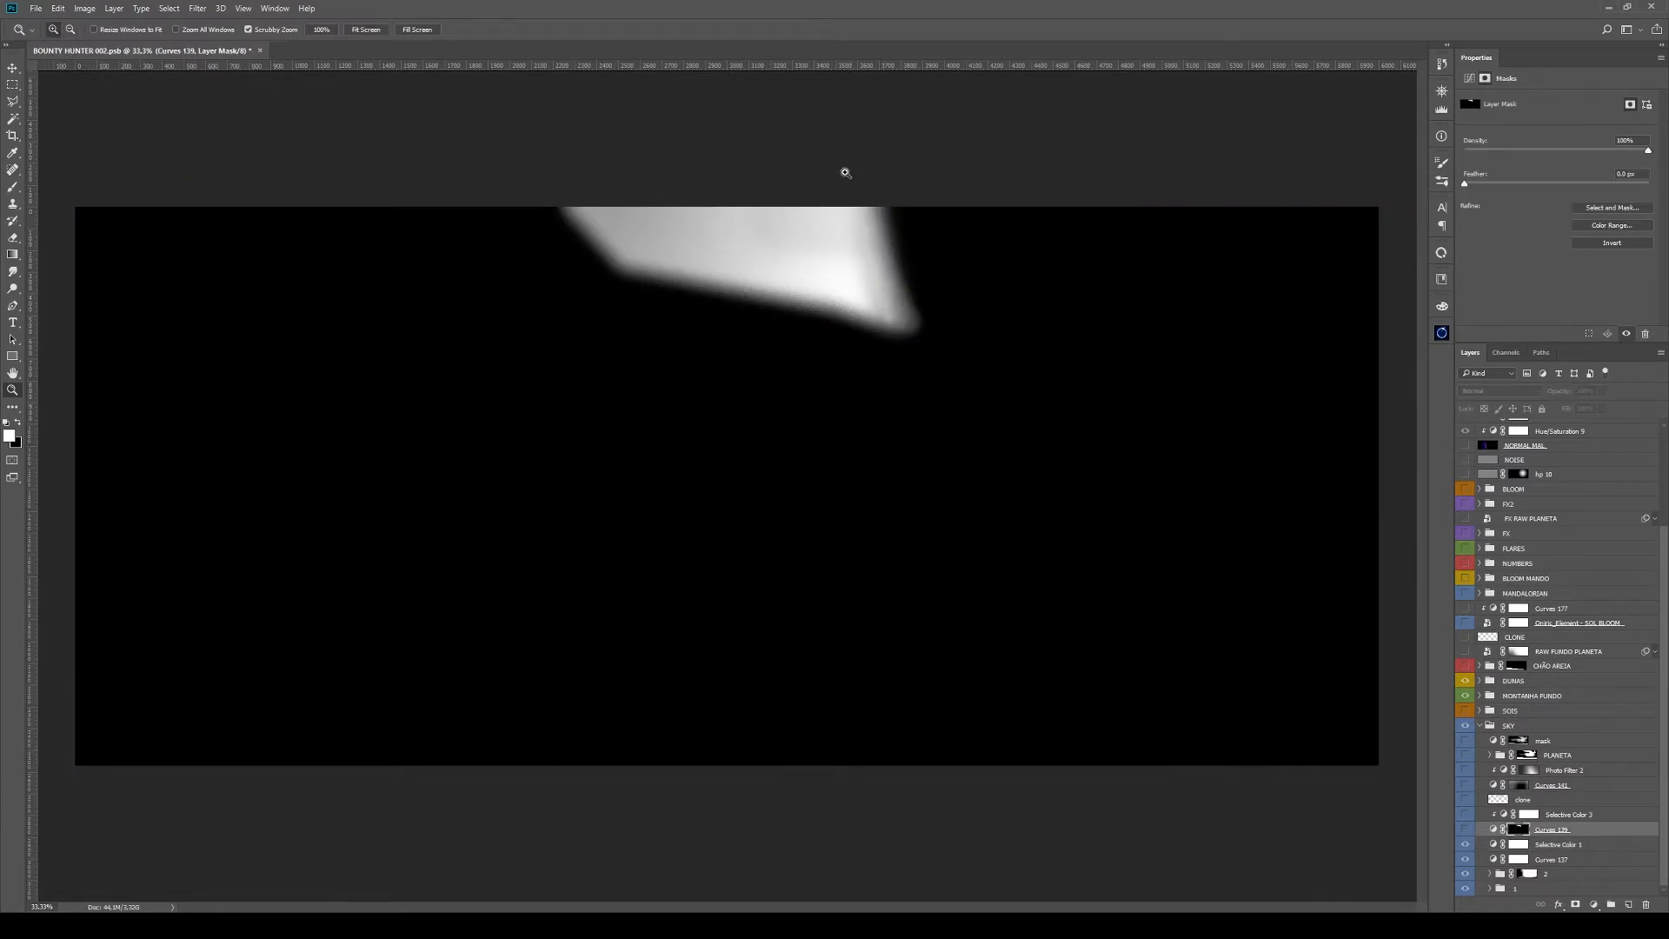
left_click(1517, 831, "alt")
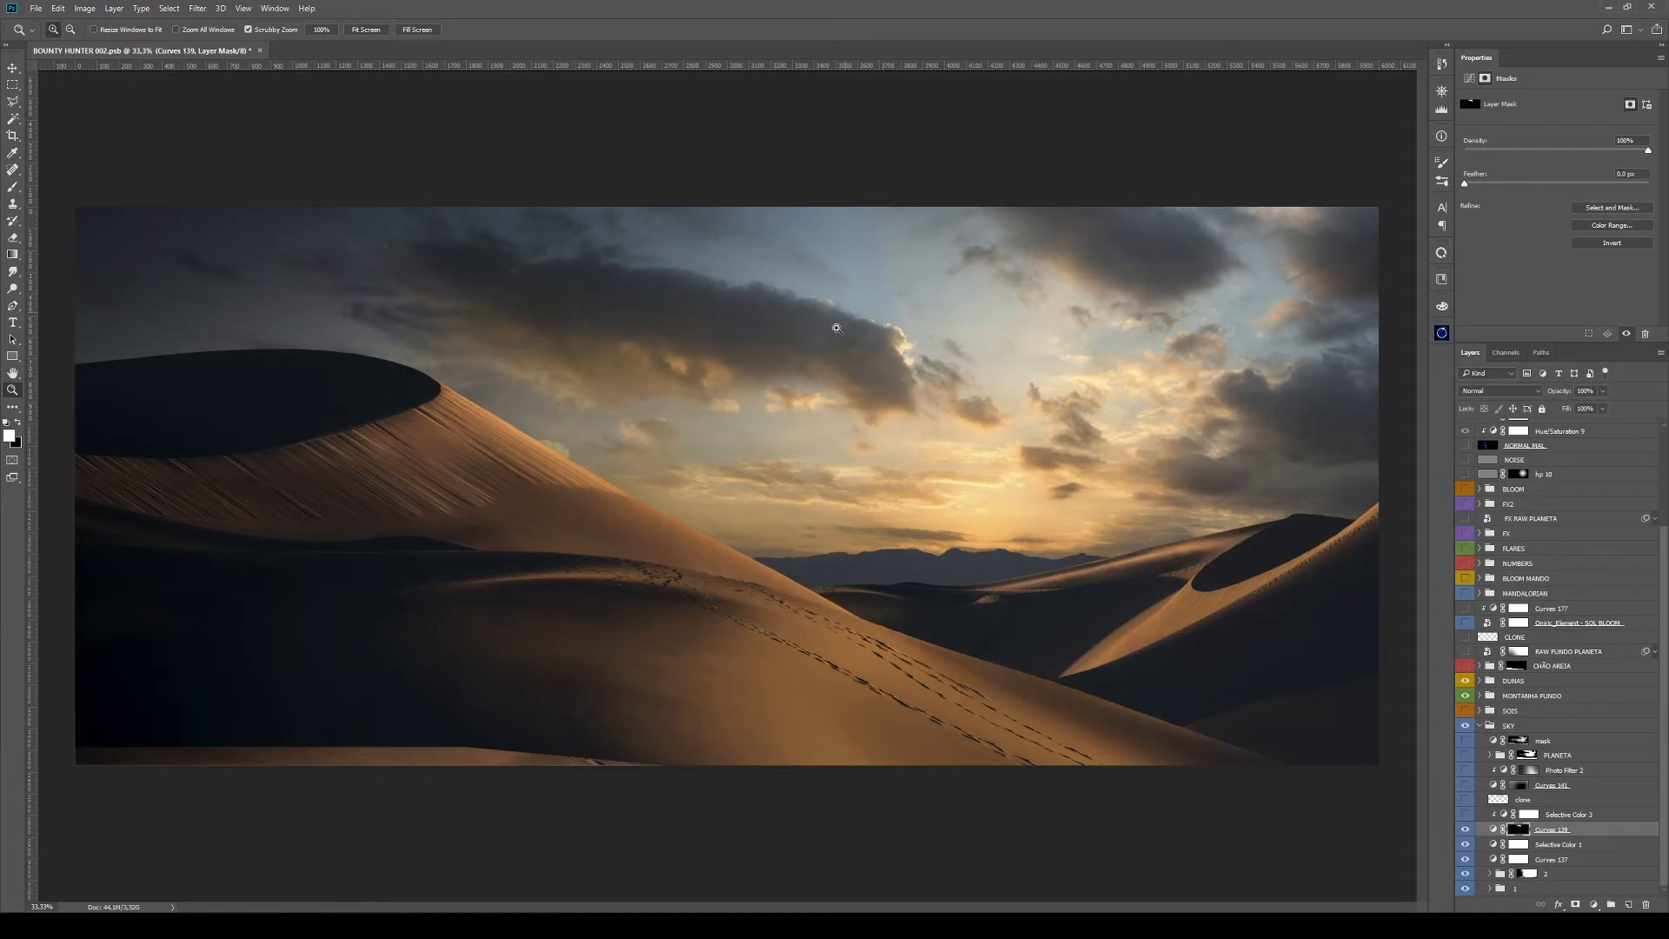
left_click(1494, 829)
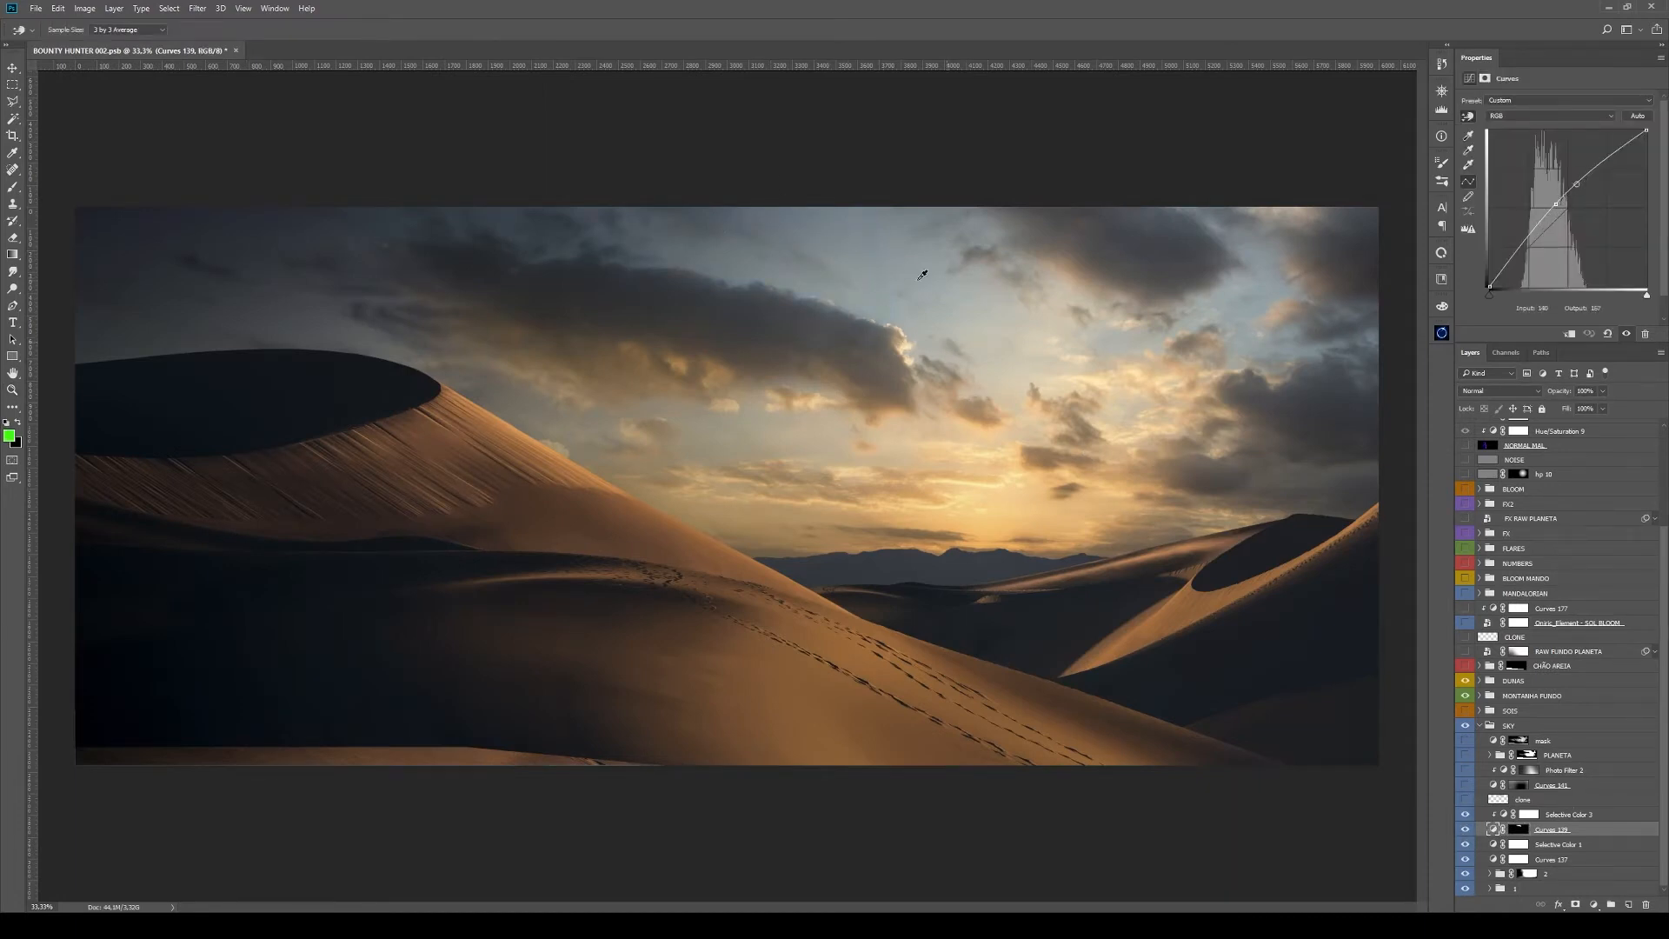
Show and select the clone layer, and set up an enlarged Brush with a sampled sky colour at 12% opacity
left_click(1466, 801)
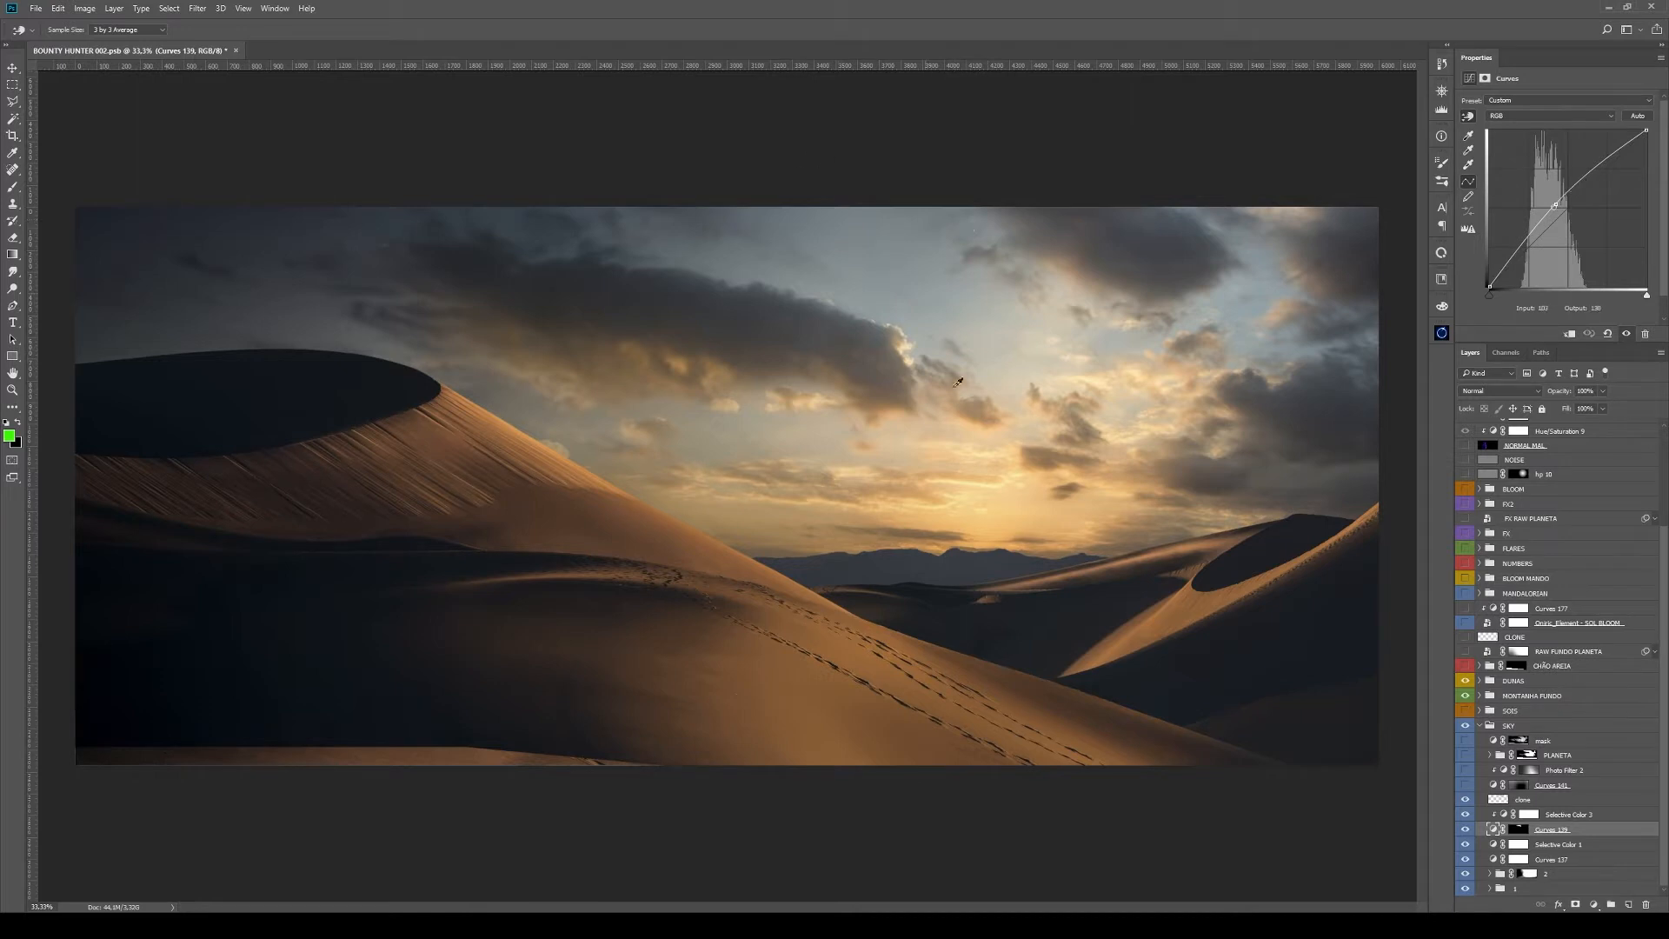
left_click(1520, 801)
key("z")
key("b")
left_click(998, 320, "alt")
key("bracketright")
key("bracketright")
key("bracketright")
key("bracketright")
key("bracketright")
key("bracketright")
left_click_drag(238, 31, 180, 43)
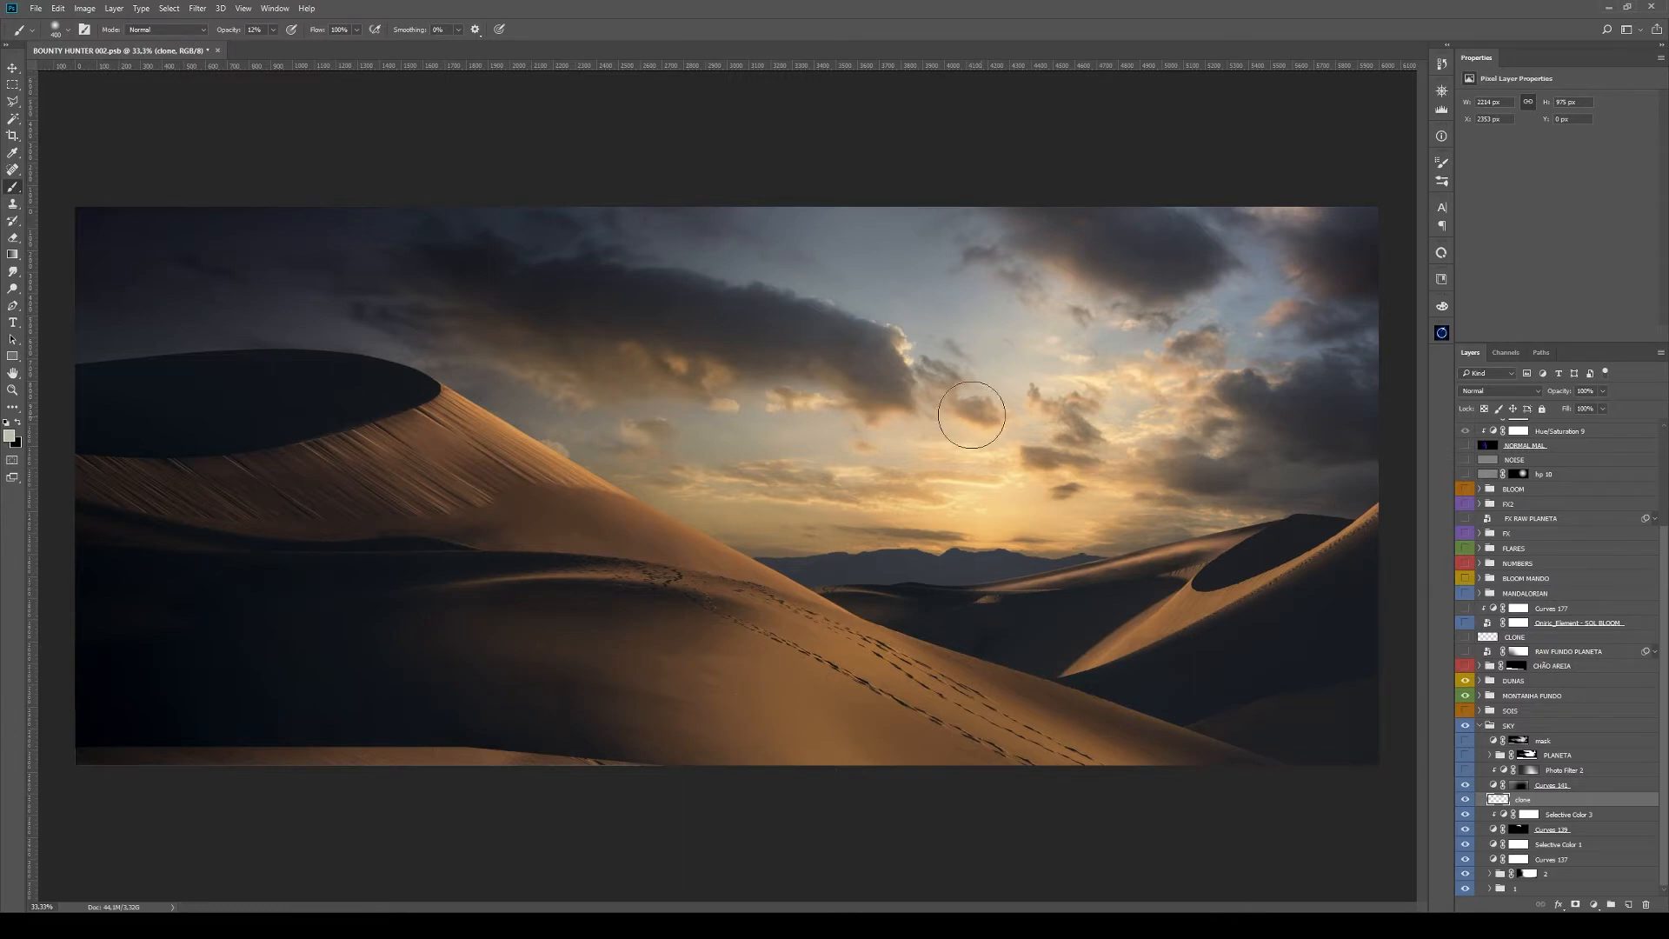
Inspect the Curves 141 mask, and review the Photo Filter 2 cooling adjustment clipped above it
left_click(1528, 771)
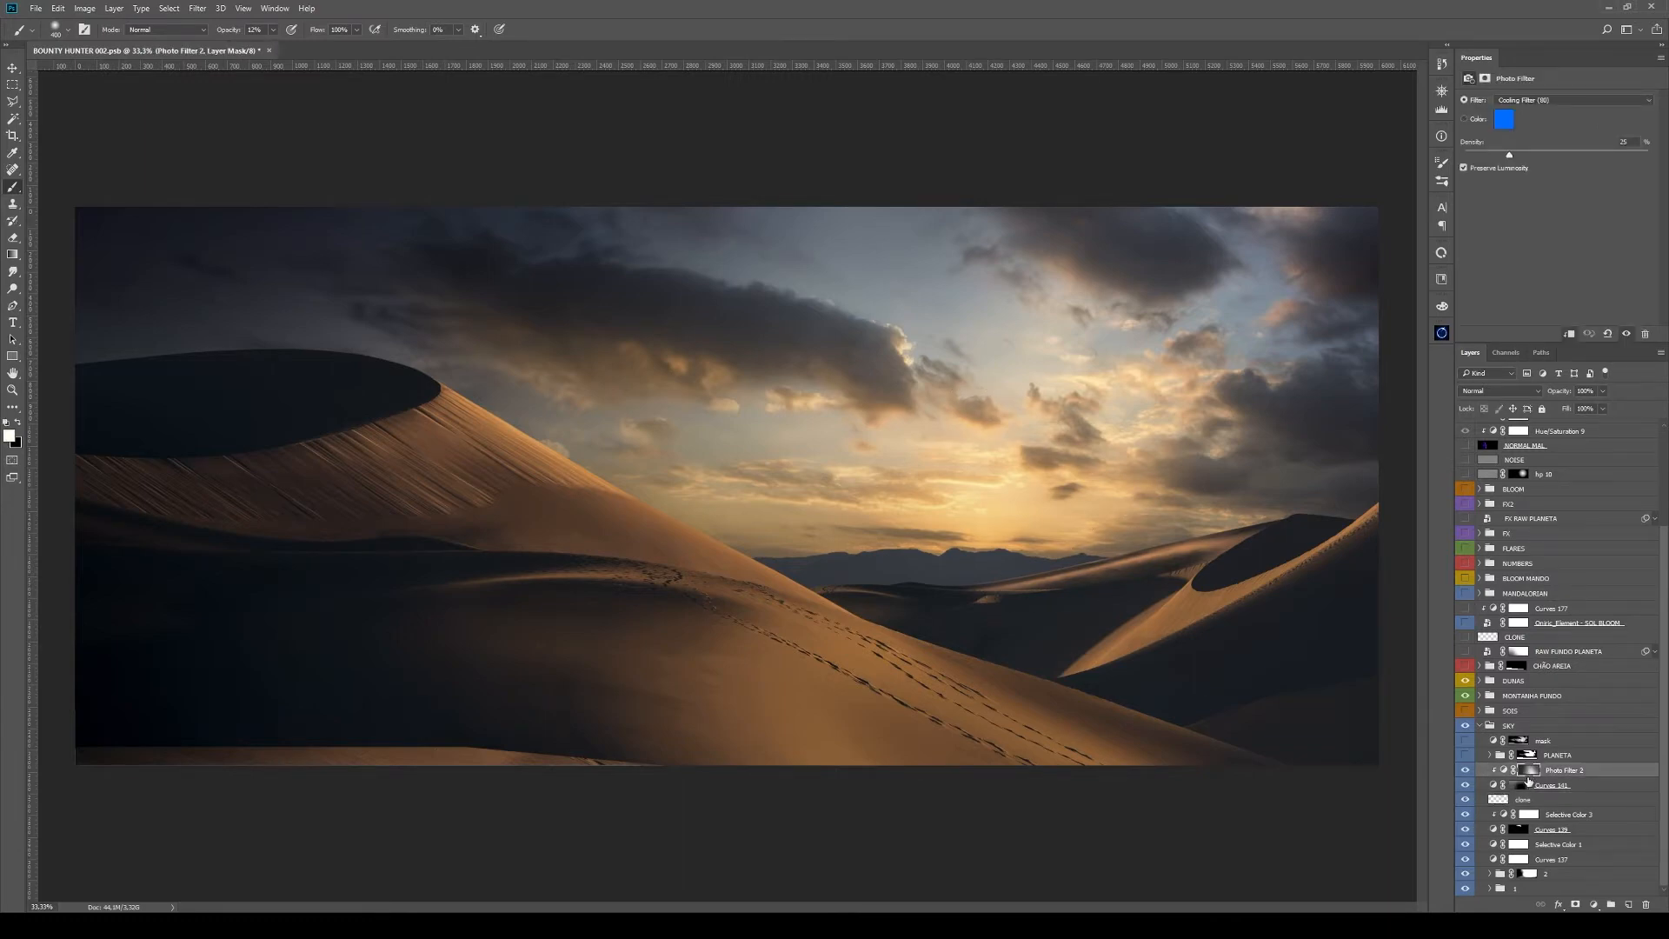
left_click(1520, 785, "alt")
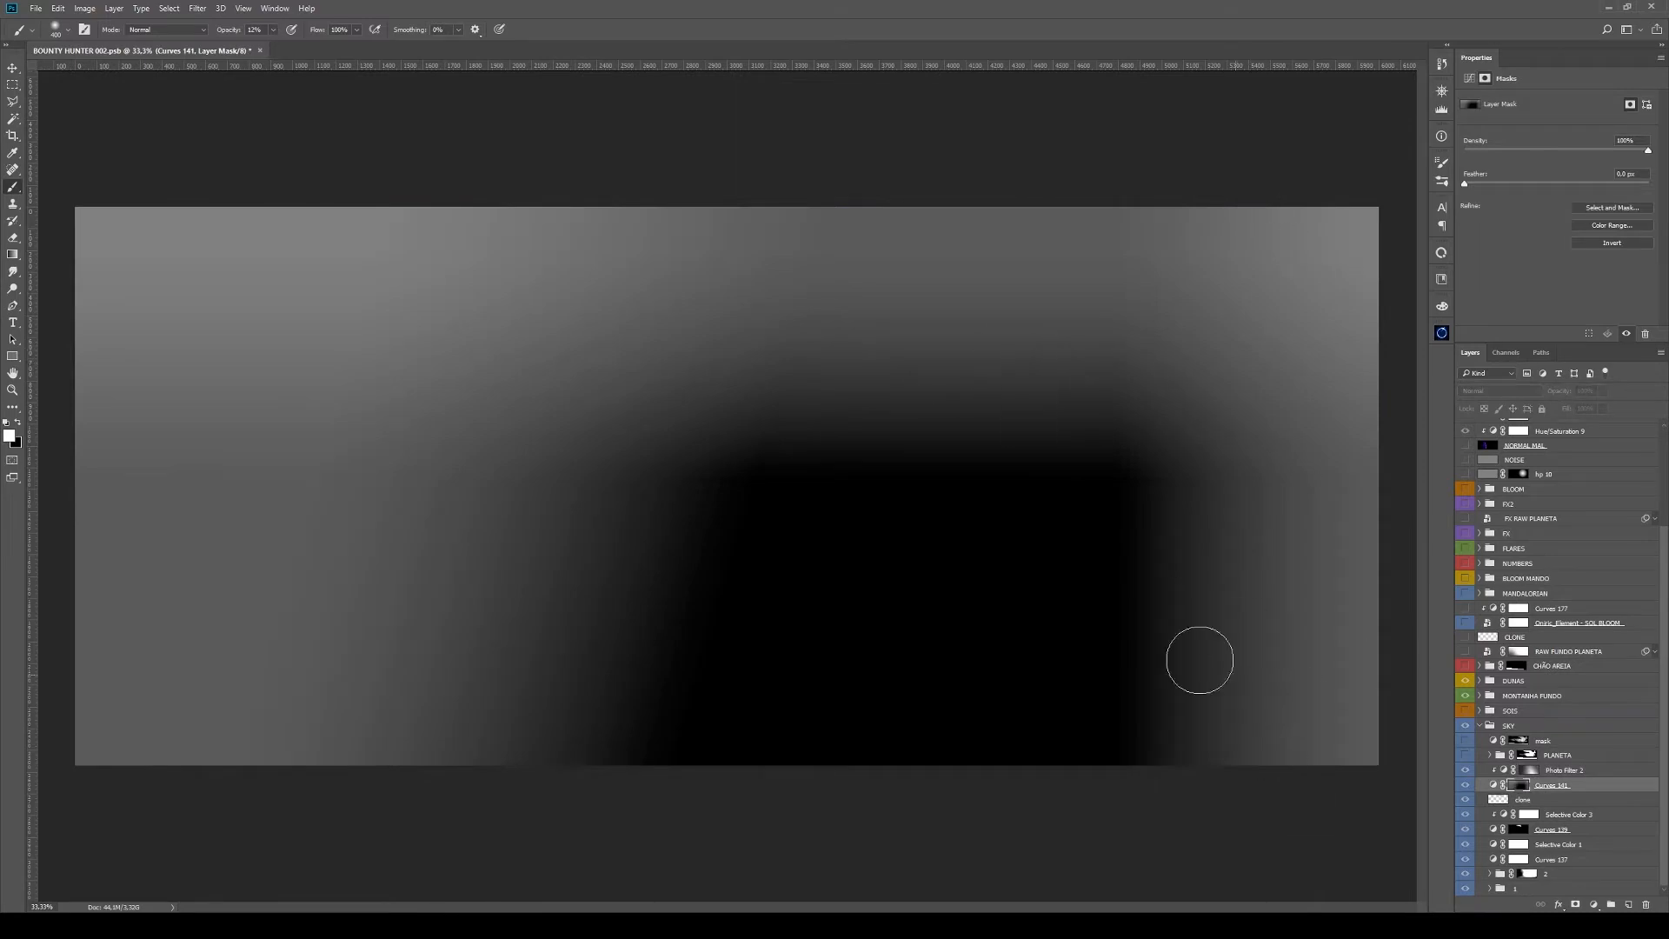
left_click(1520, 786, "alt")
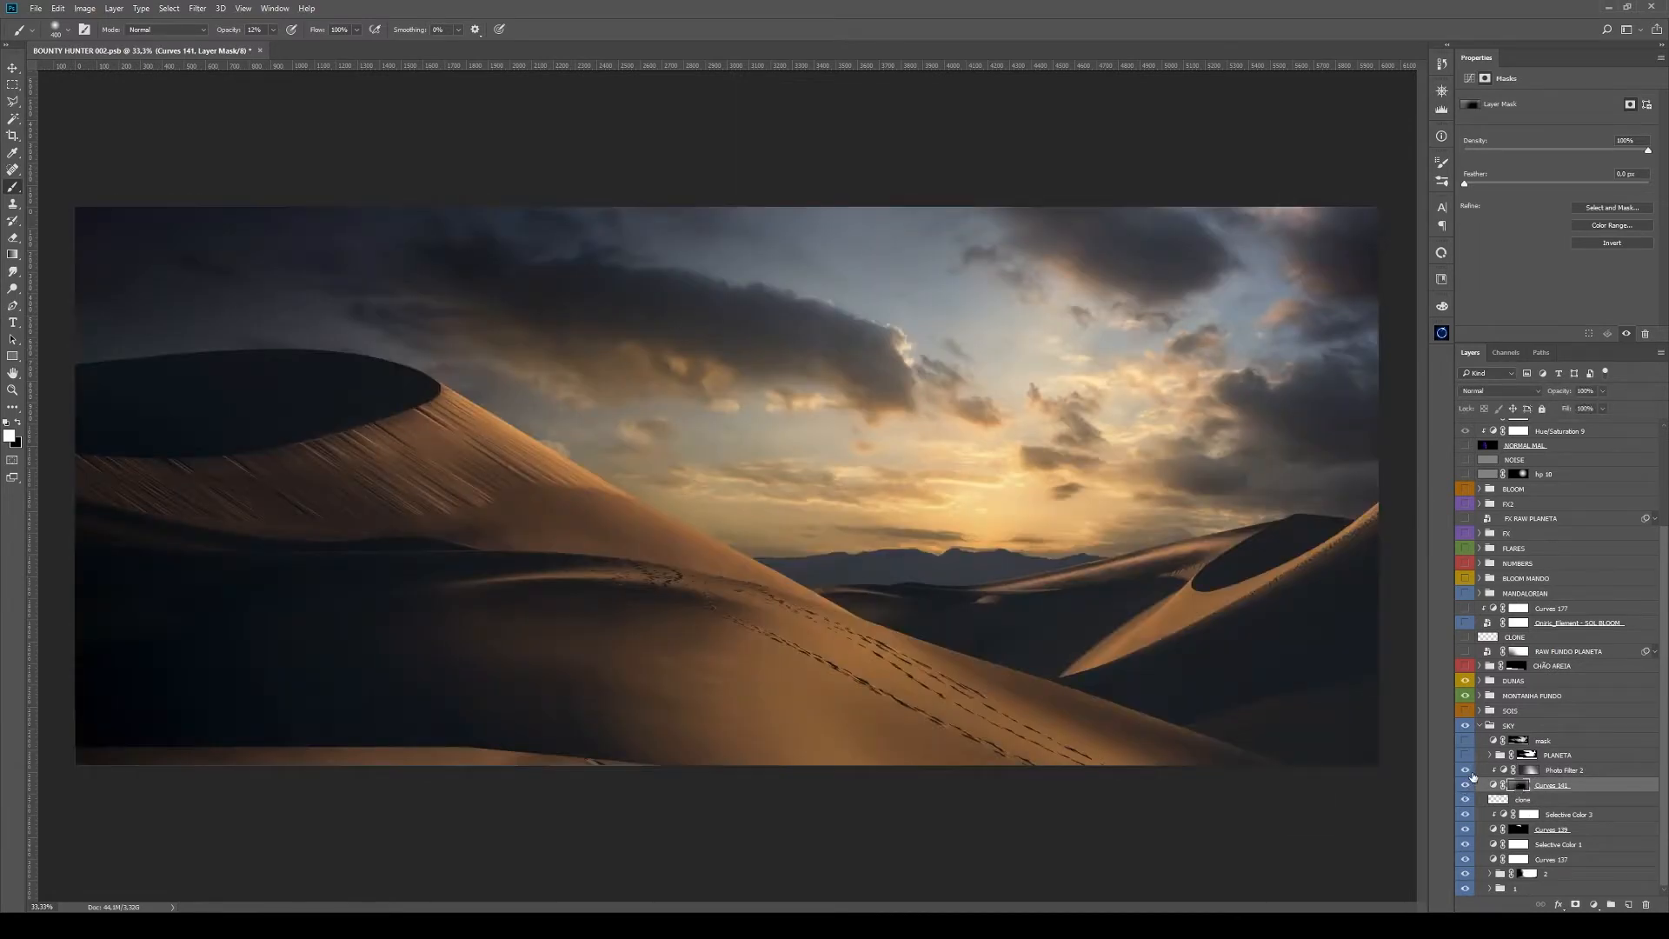
left_click(1467, 772)
left_click(1588, 770)
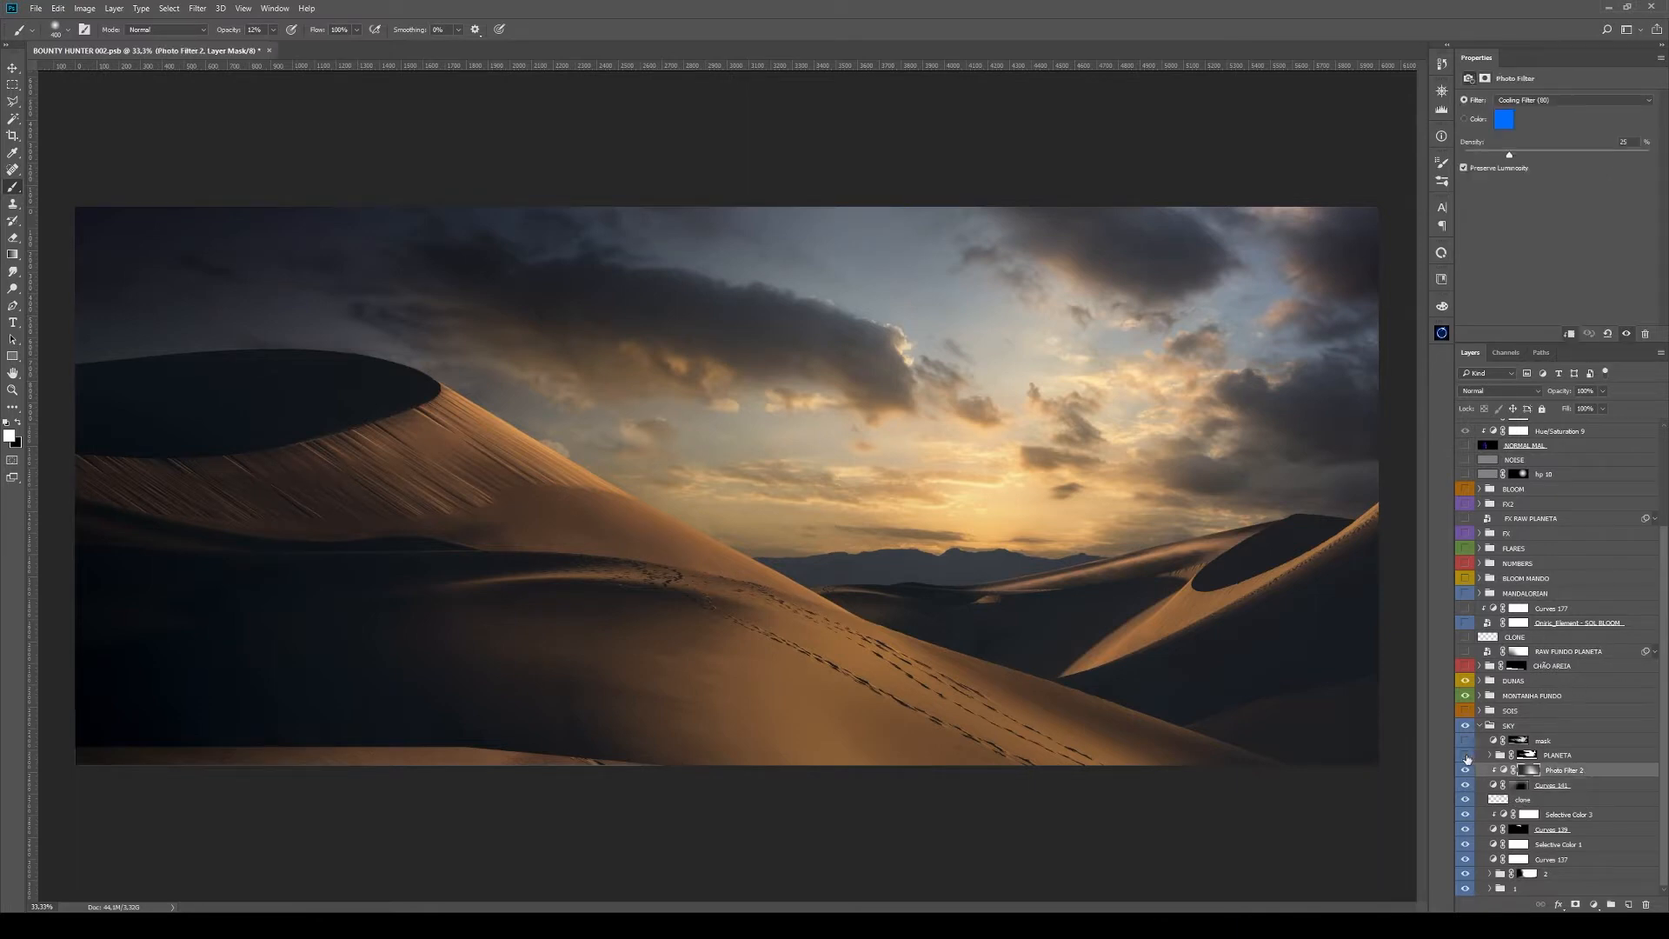
left_click(1528, 768)
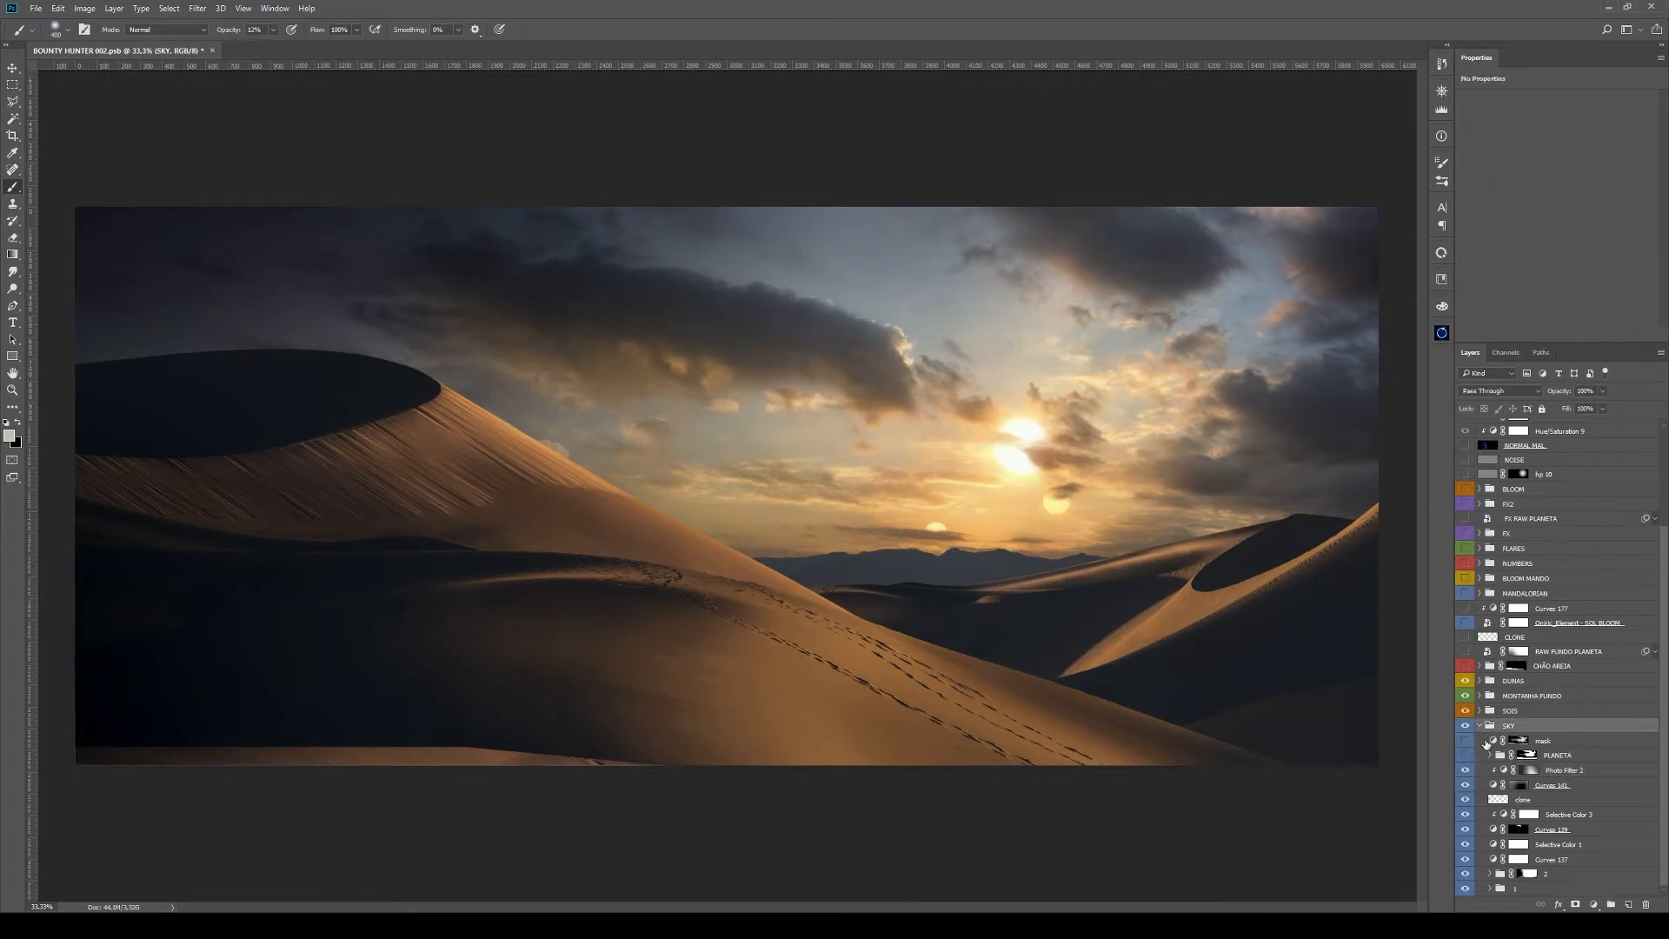
Collapse the SKY group and, inside the SOIS group, leave only the SOL PRINCIPAL group shown
left_click(1479, 726)
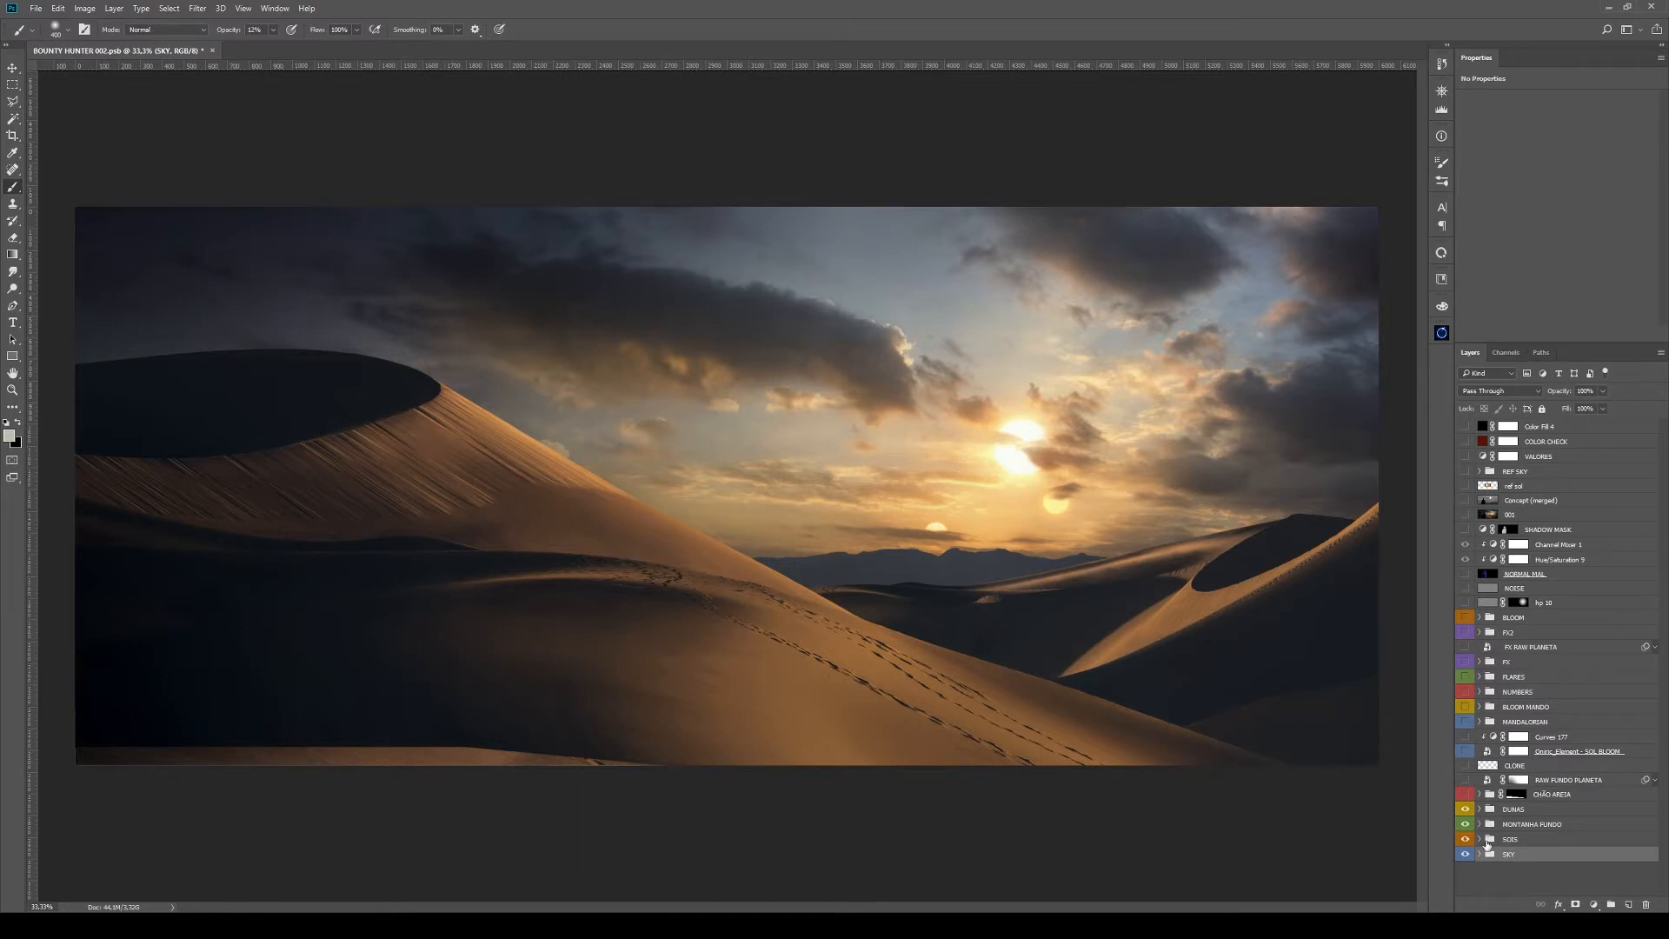
left_click(1480, 839)
scroll(1537, 774, "down", 3)
left_click_drag(1464, 725, 1463, 826)
left_click(1465, 774)
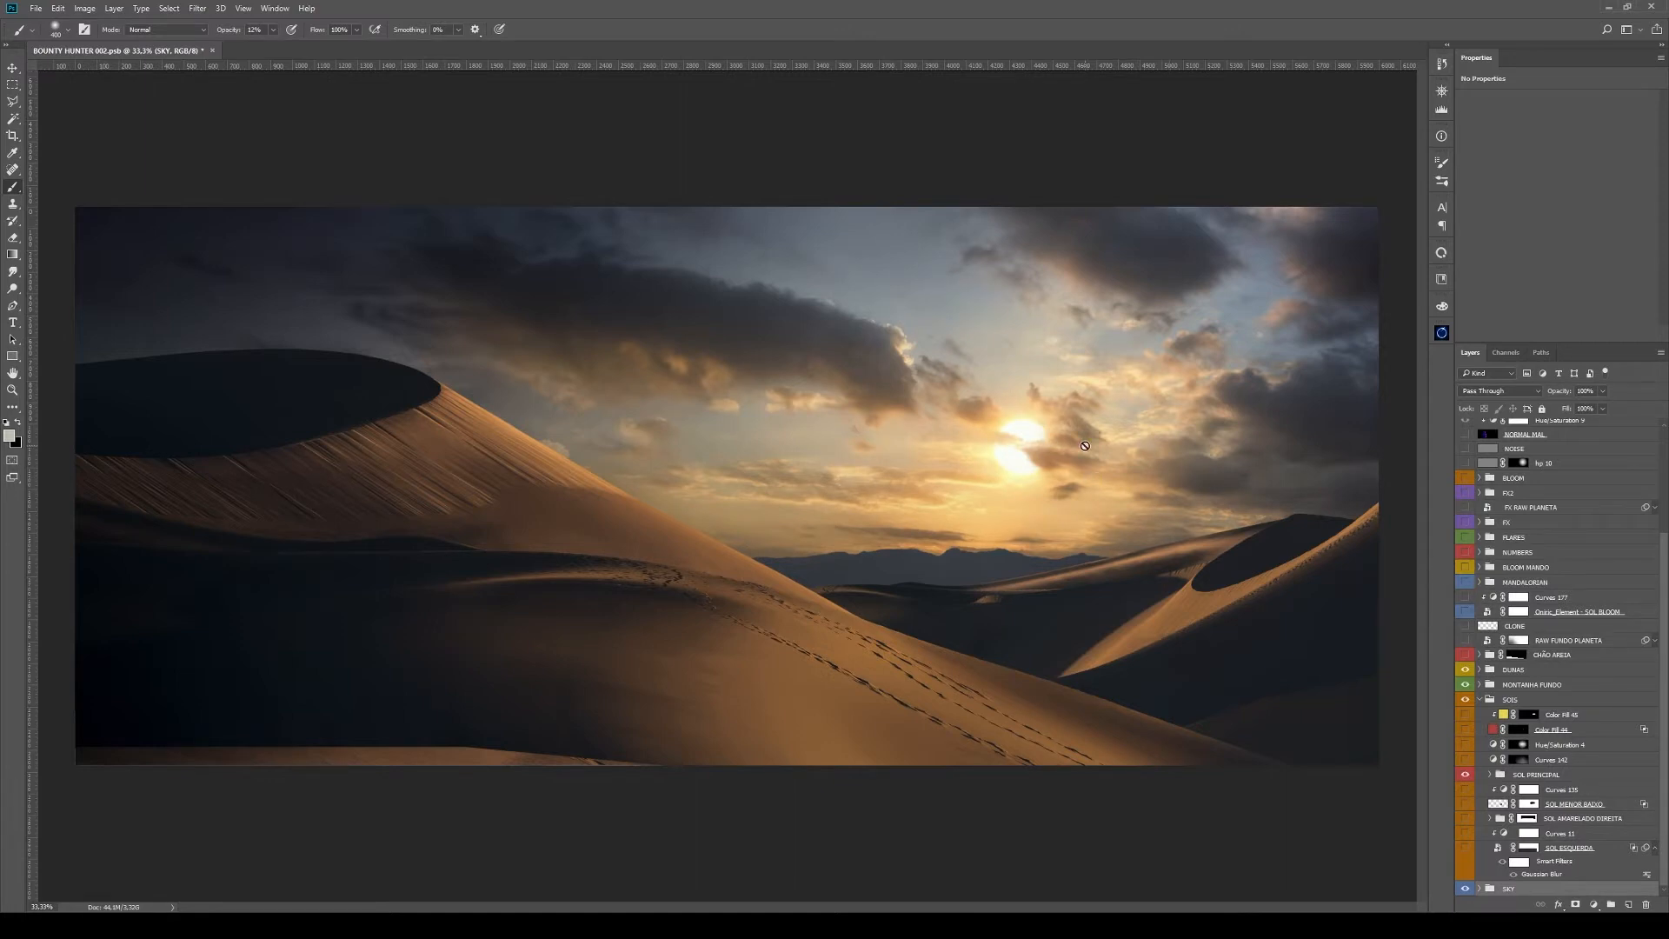
In SOL PRINCIPAL, set the Background copy 2 sun photo to Normal blending with its mask off, and hide the layer
left_click(1489, 774)
left_click_drag(1575, 787, 1518, 607)
left_click(1482, 392)
left_click(1475, 403)
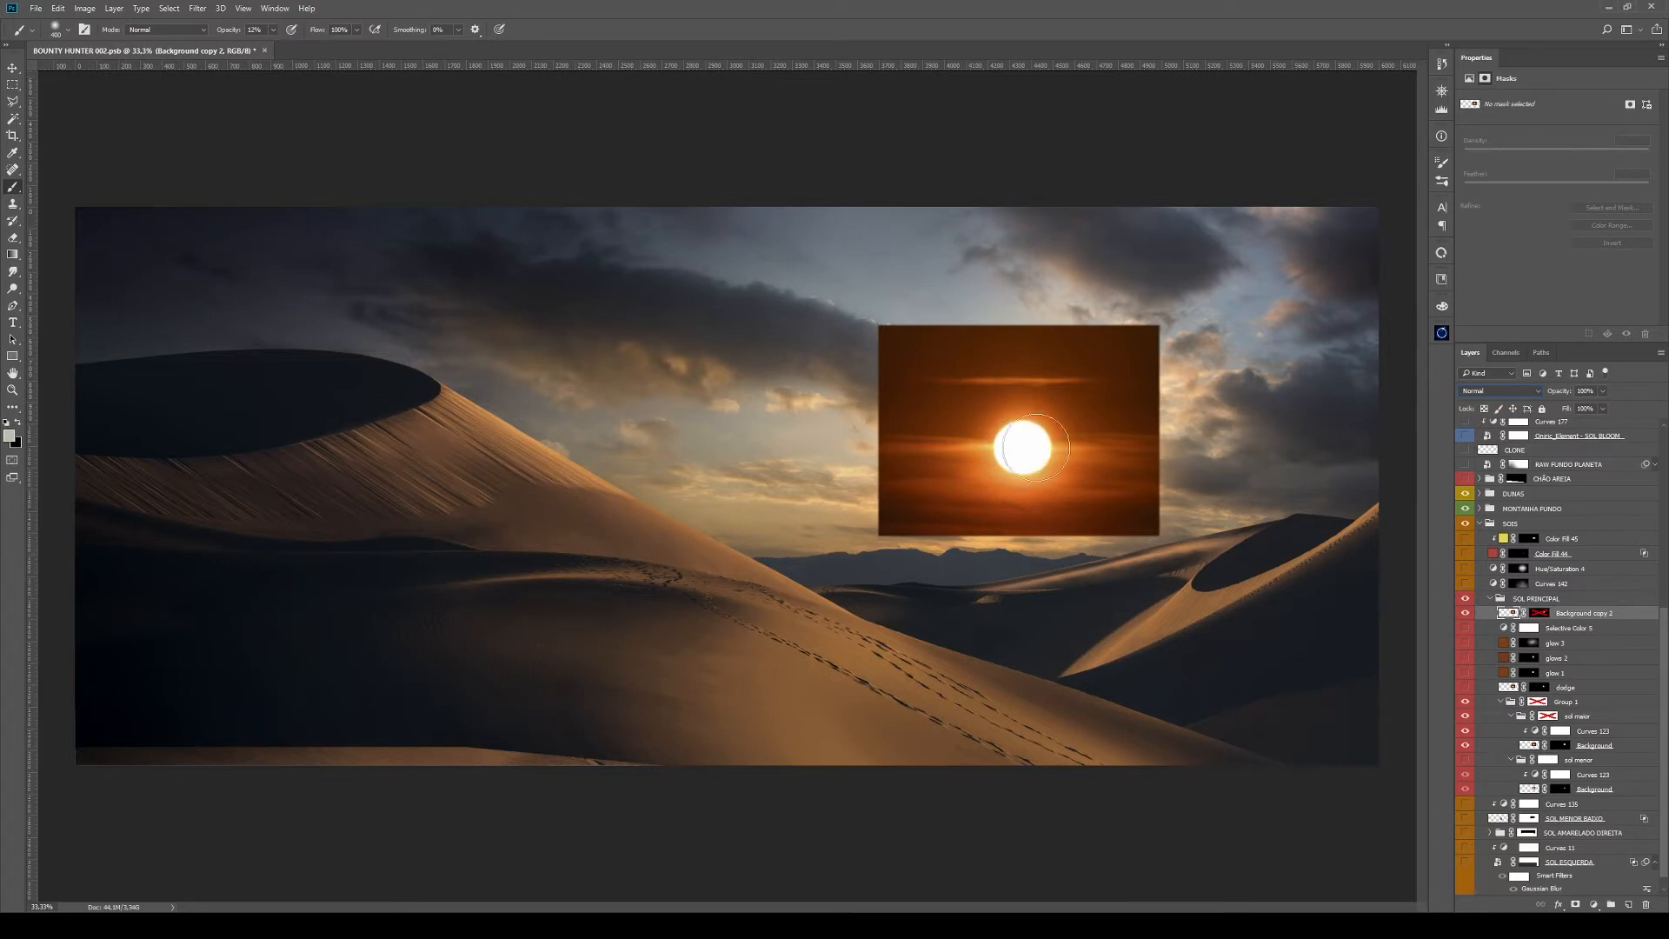
left_click(1466, 614)
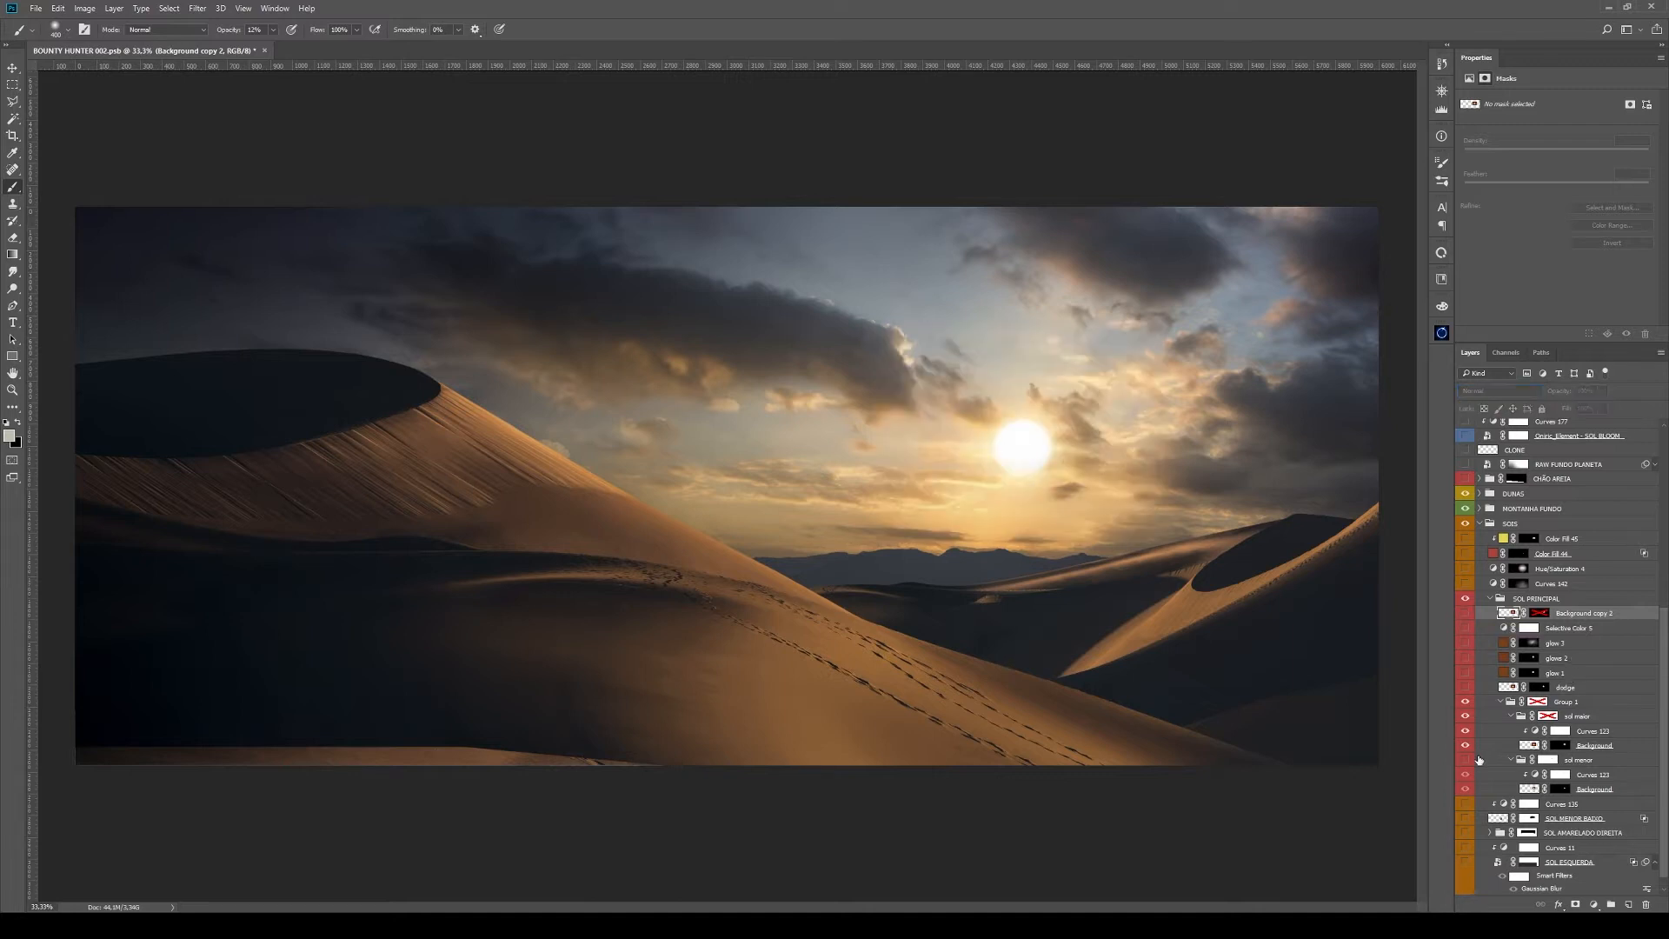
In the sol maior group, disable the Background sun layer's mask, compare Normal and Screen blending, and toggle its Curves 123 adjustment
left_click(1597, 746)
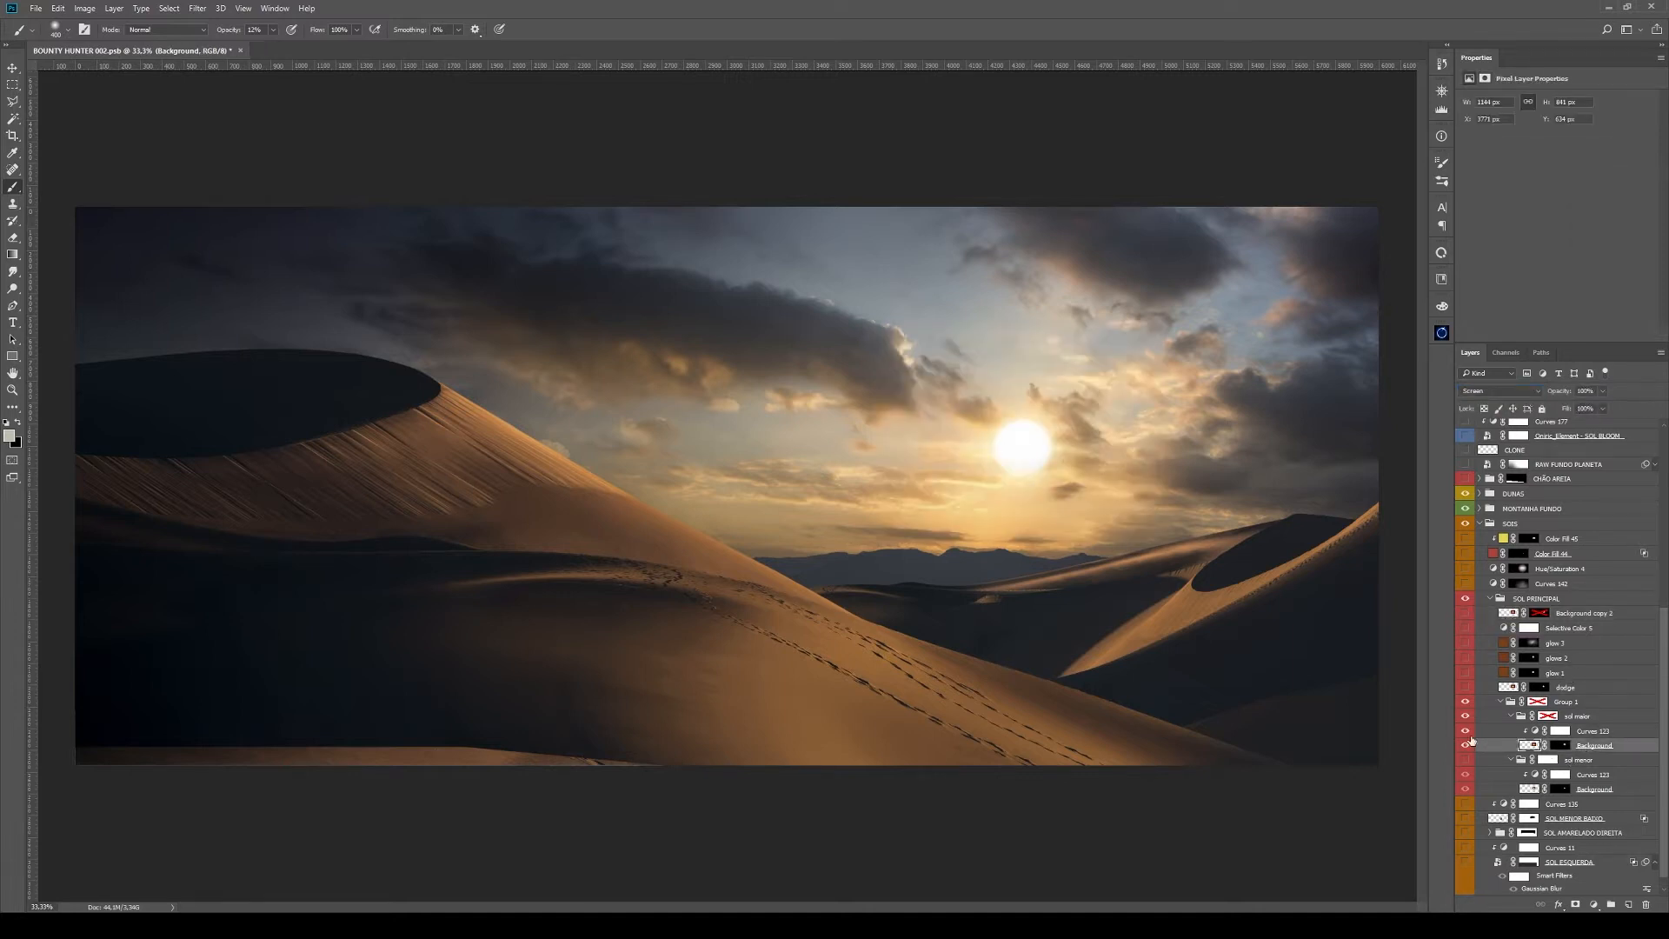
left_click(1562, 745, "shift")
left_click(1500, 391)
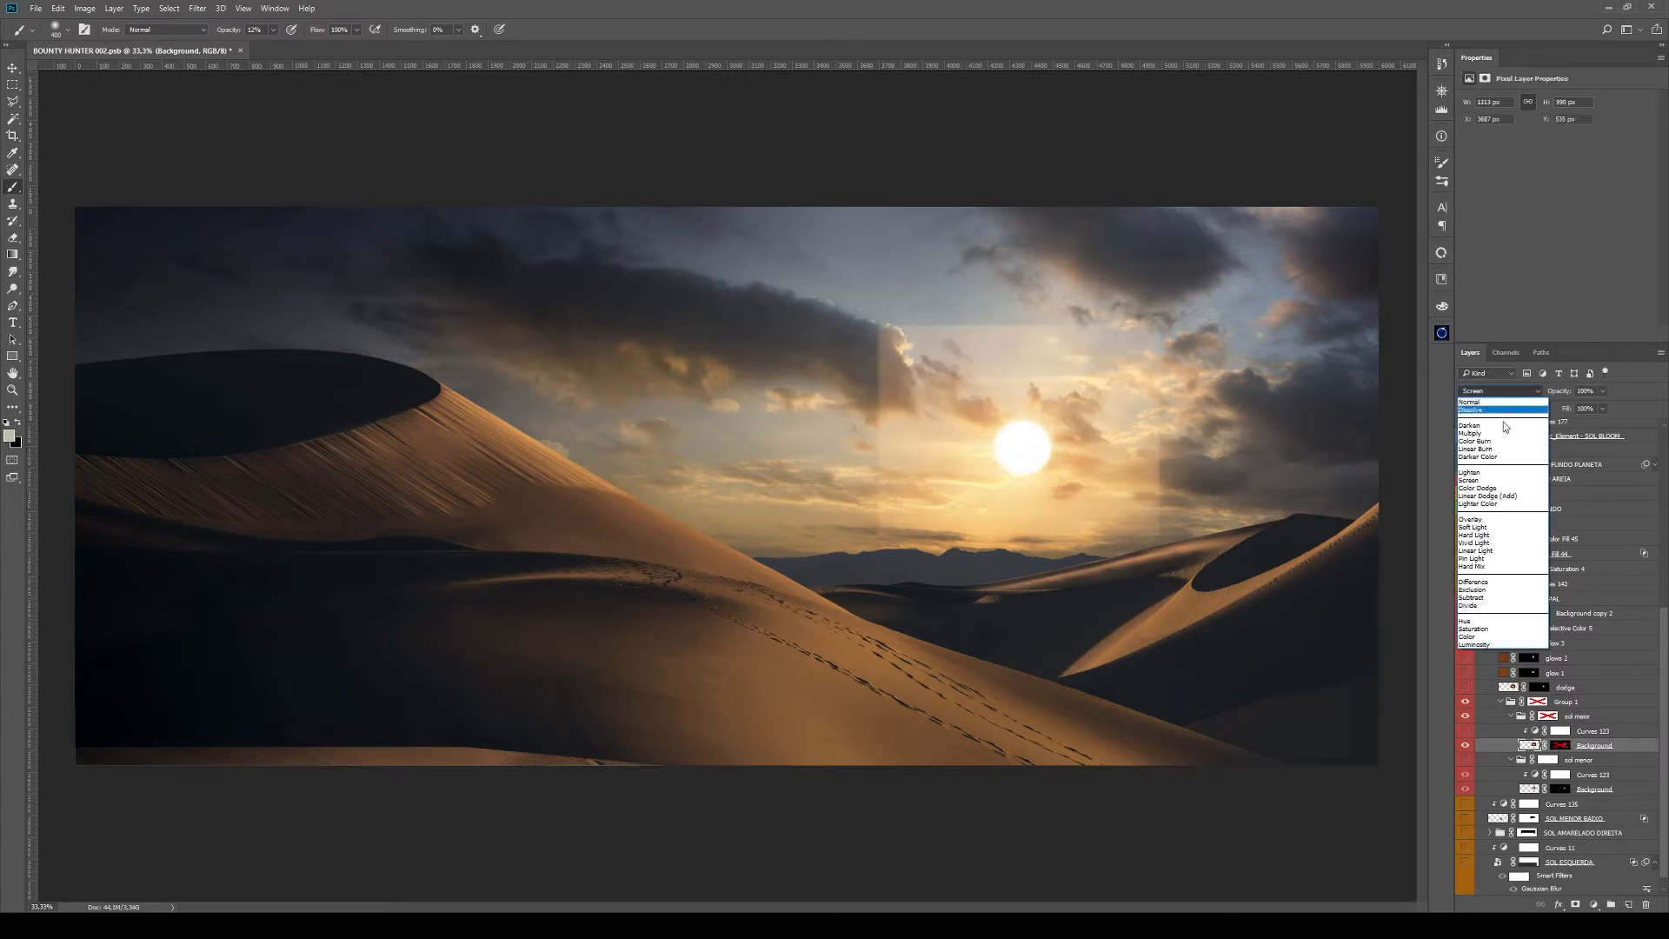
left_click(1495, 405)
left_click(1496, 393)
left_click(1497, 513)
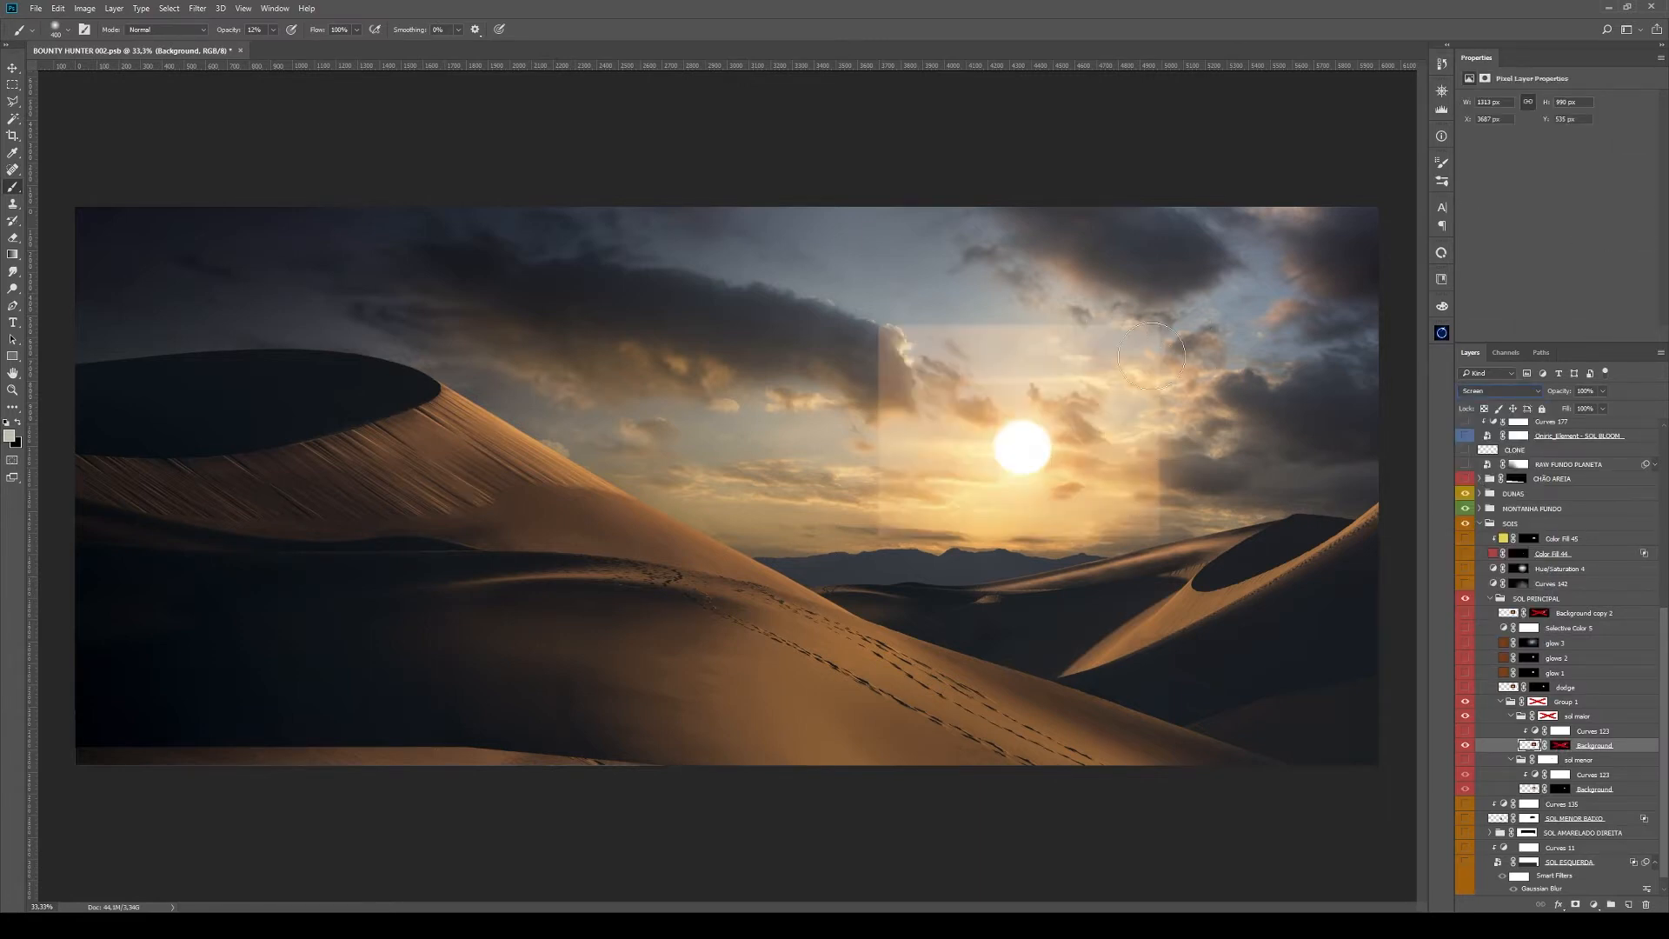
left_click(1561, 732)
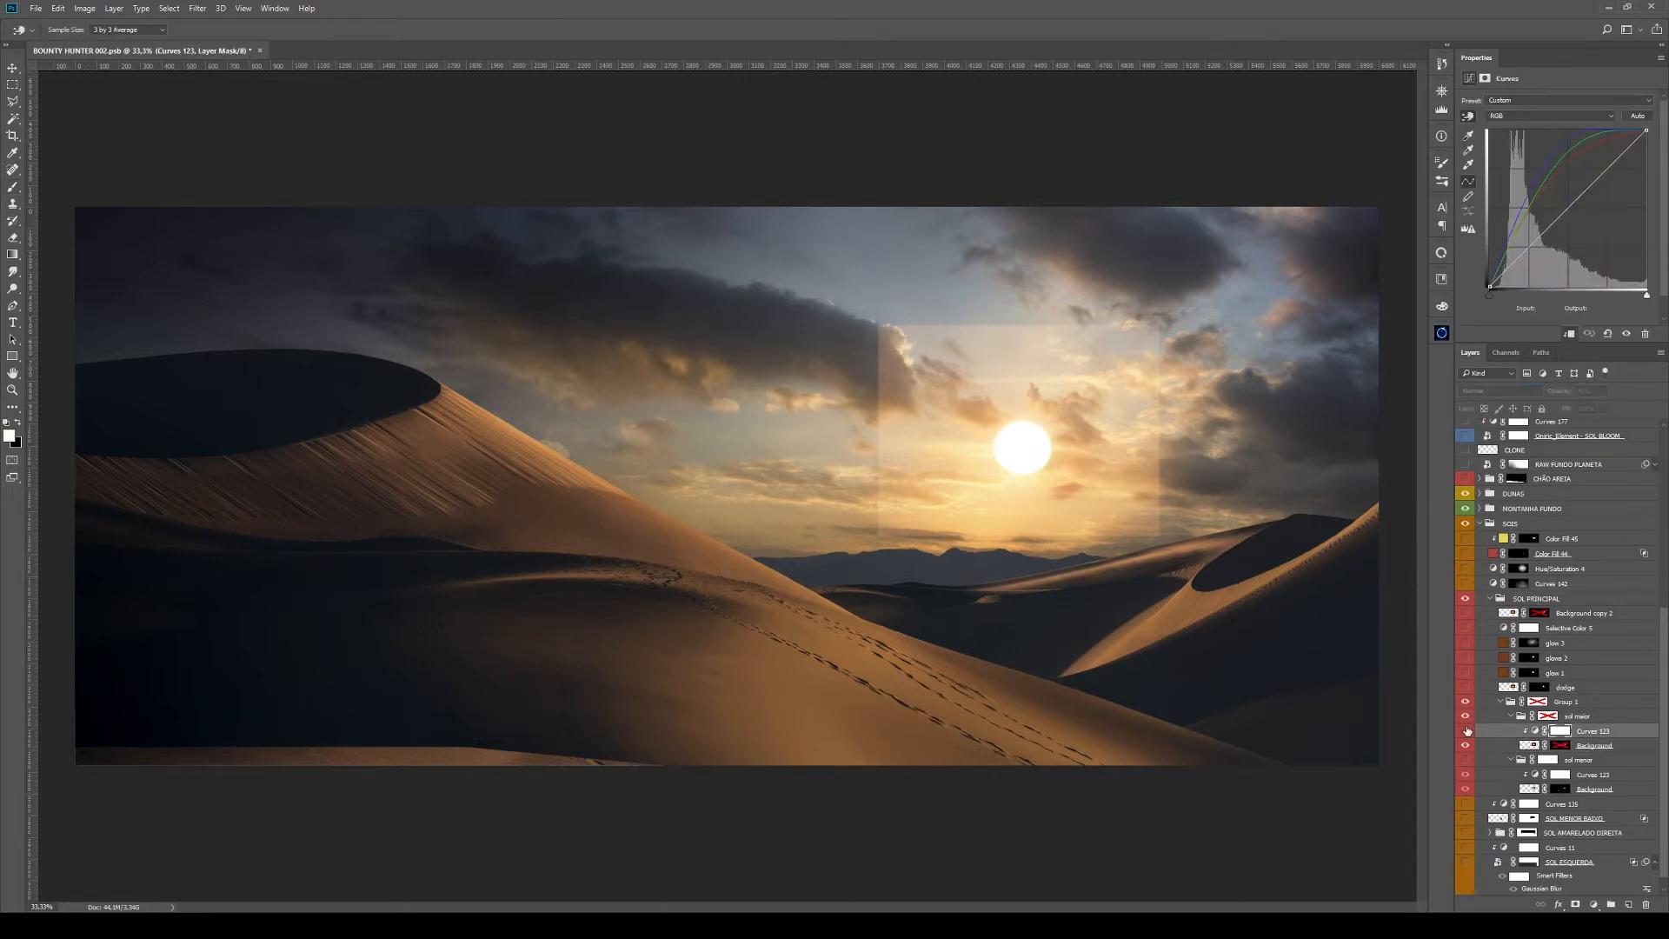
left_click(1467, 734)
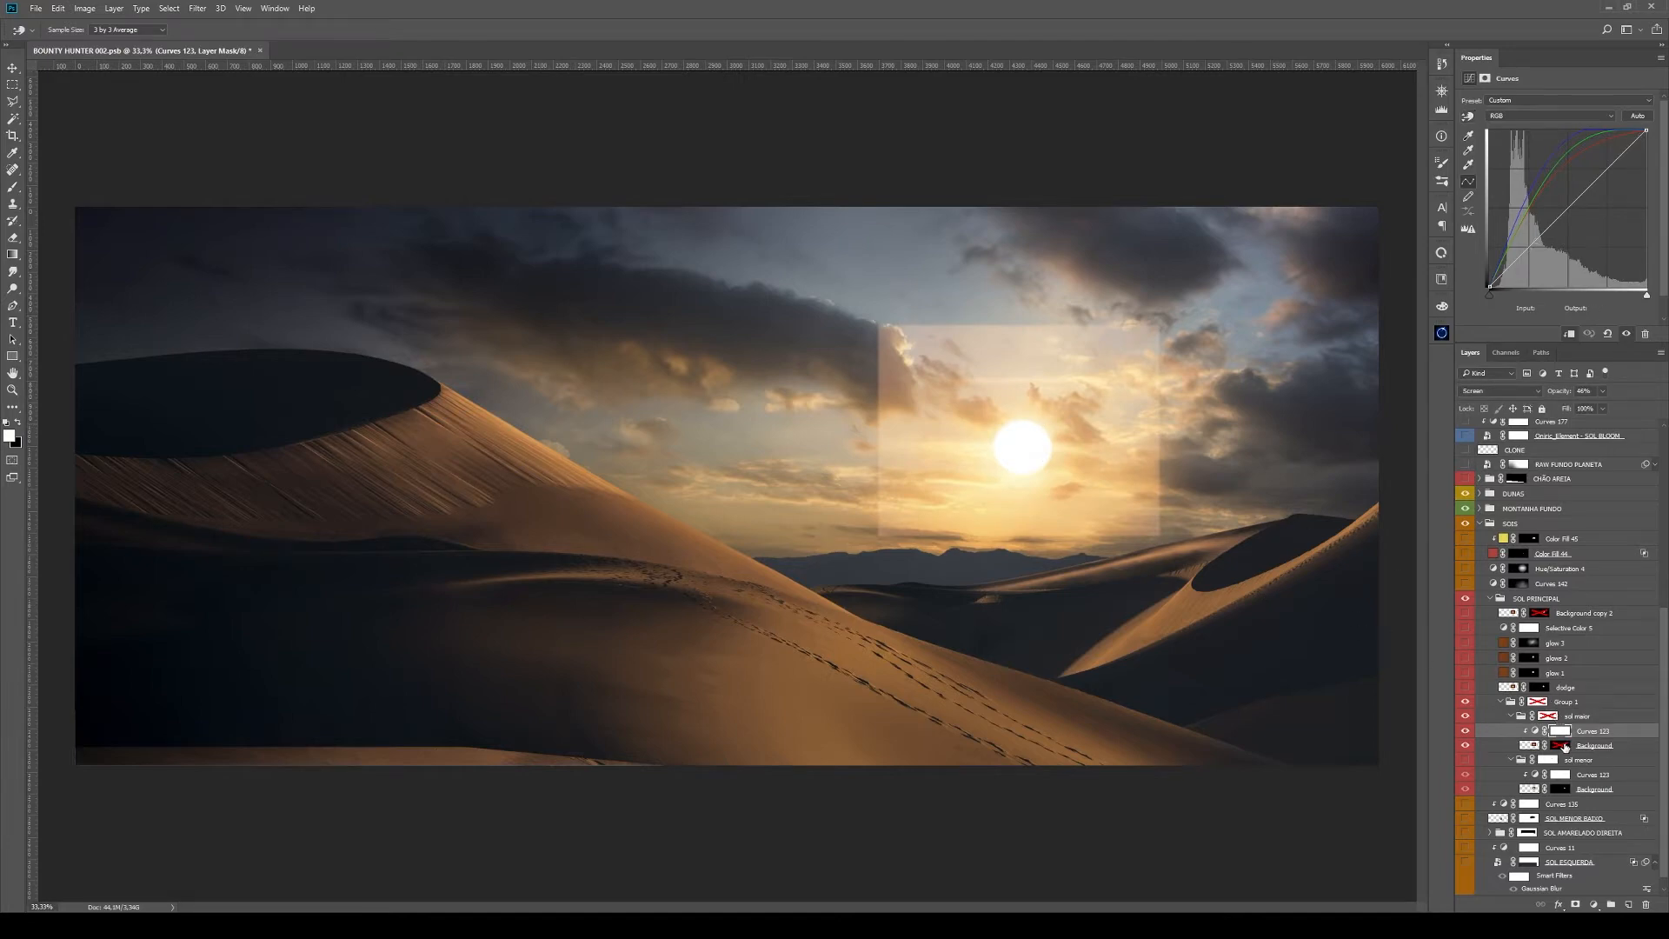
Try rebuilding the Background layer's mask in sol maior from solid white, fading the sun photo's edges with linear black gradients
left_click(1565, 746)
left_click(1566, 746, "alt")
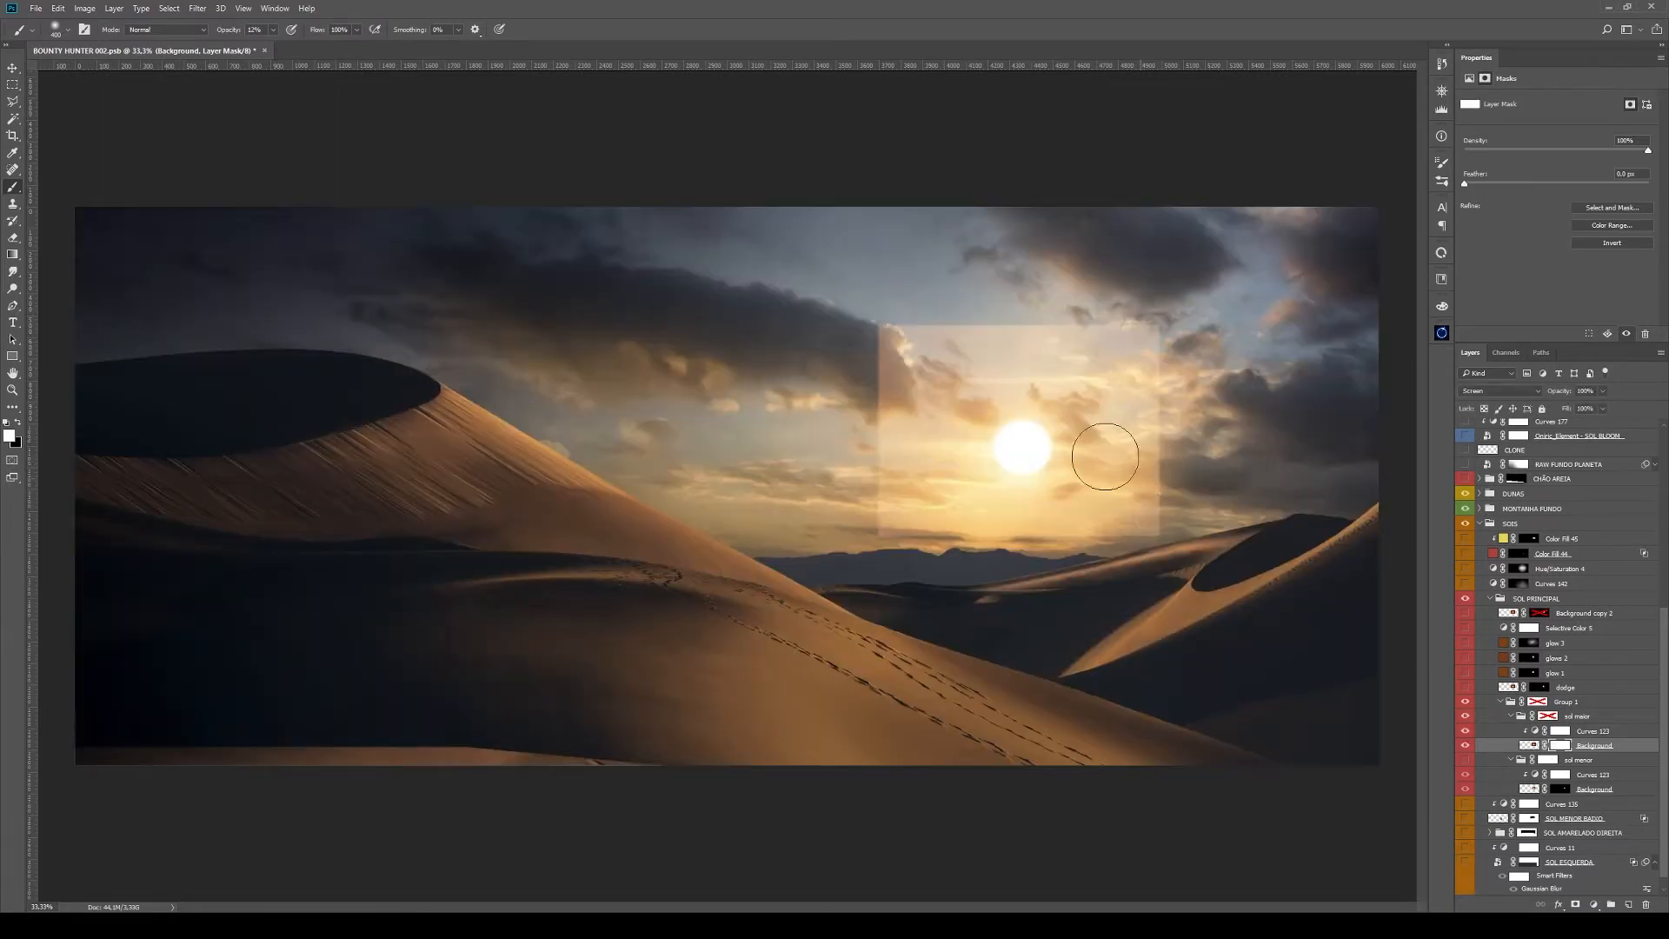
left_click(14, 252)
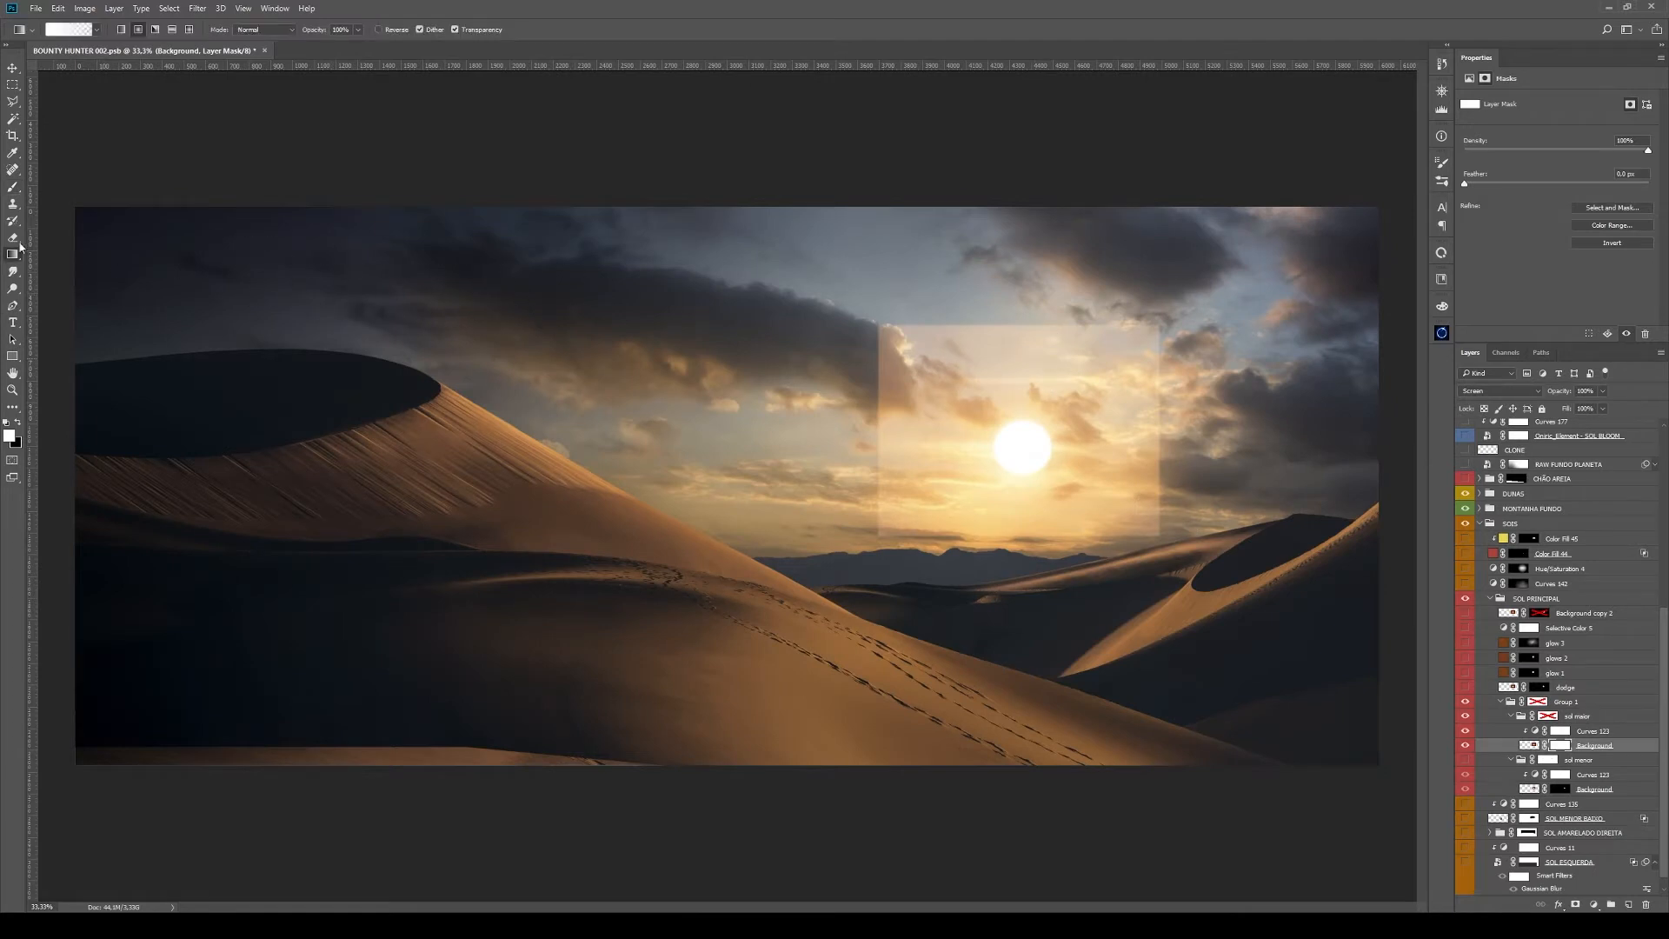
left_click(123, 31)
key("x")
left_click_drag(867, 308, 1014, 469)
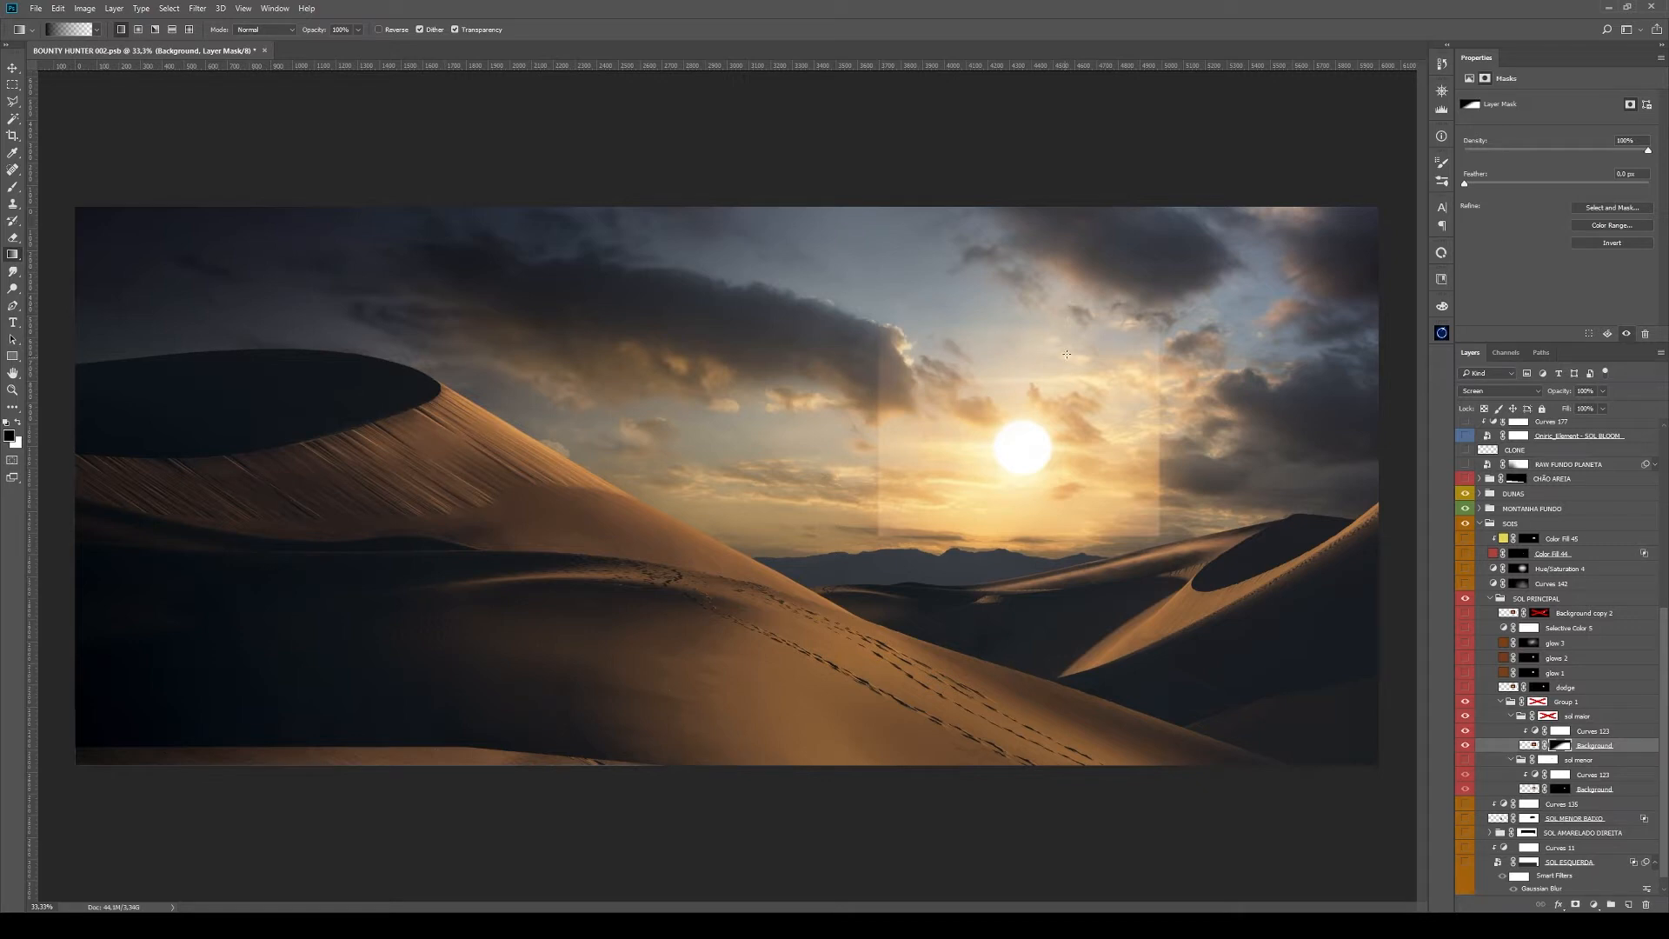
left_click_drag(1019, 544, 1024, 476)
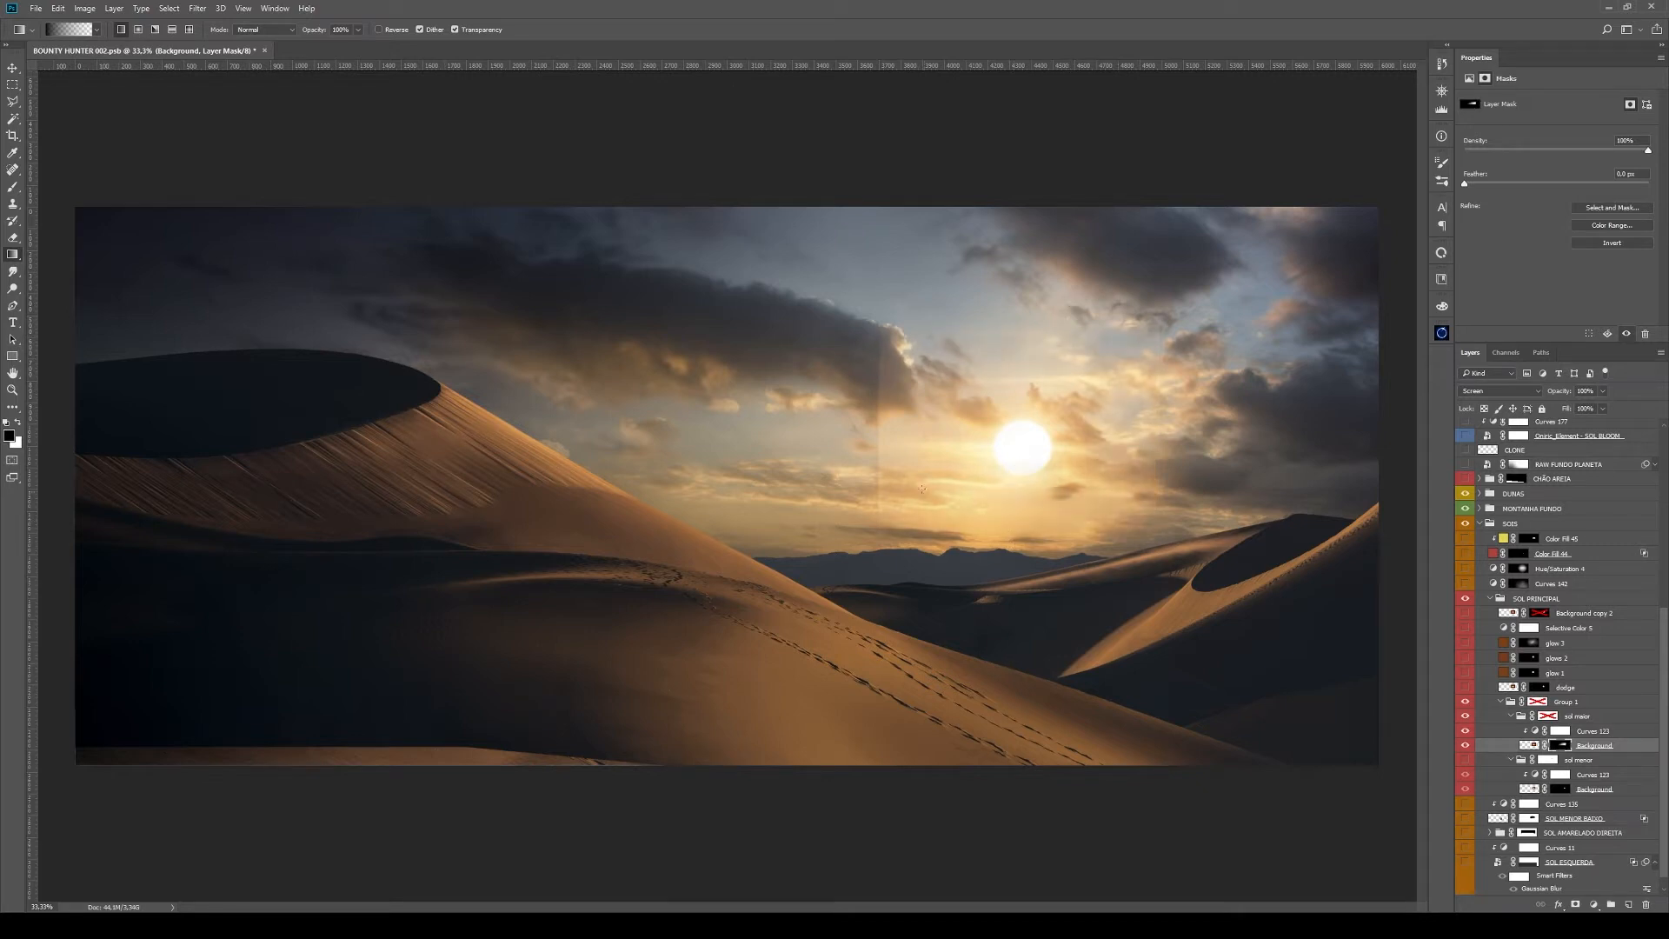
left_click_drag(904, 439, 965, 443)
left_click_drag(996, 348, 1012, 378)
left_click_drag(1140, 389, 1123, 407)
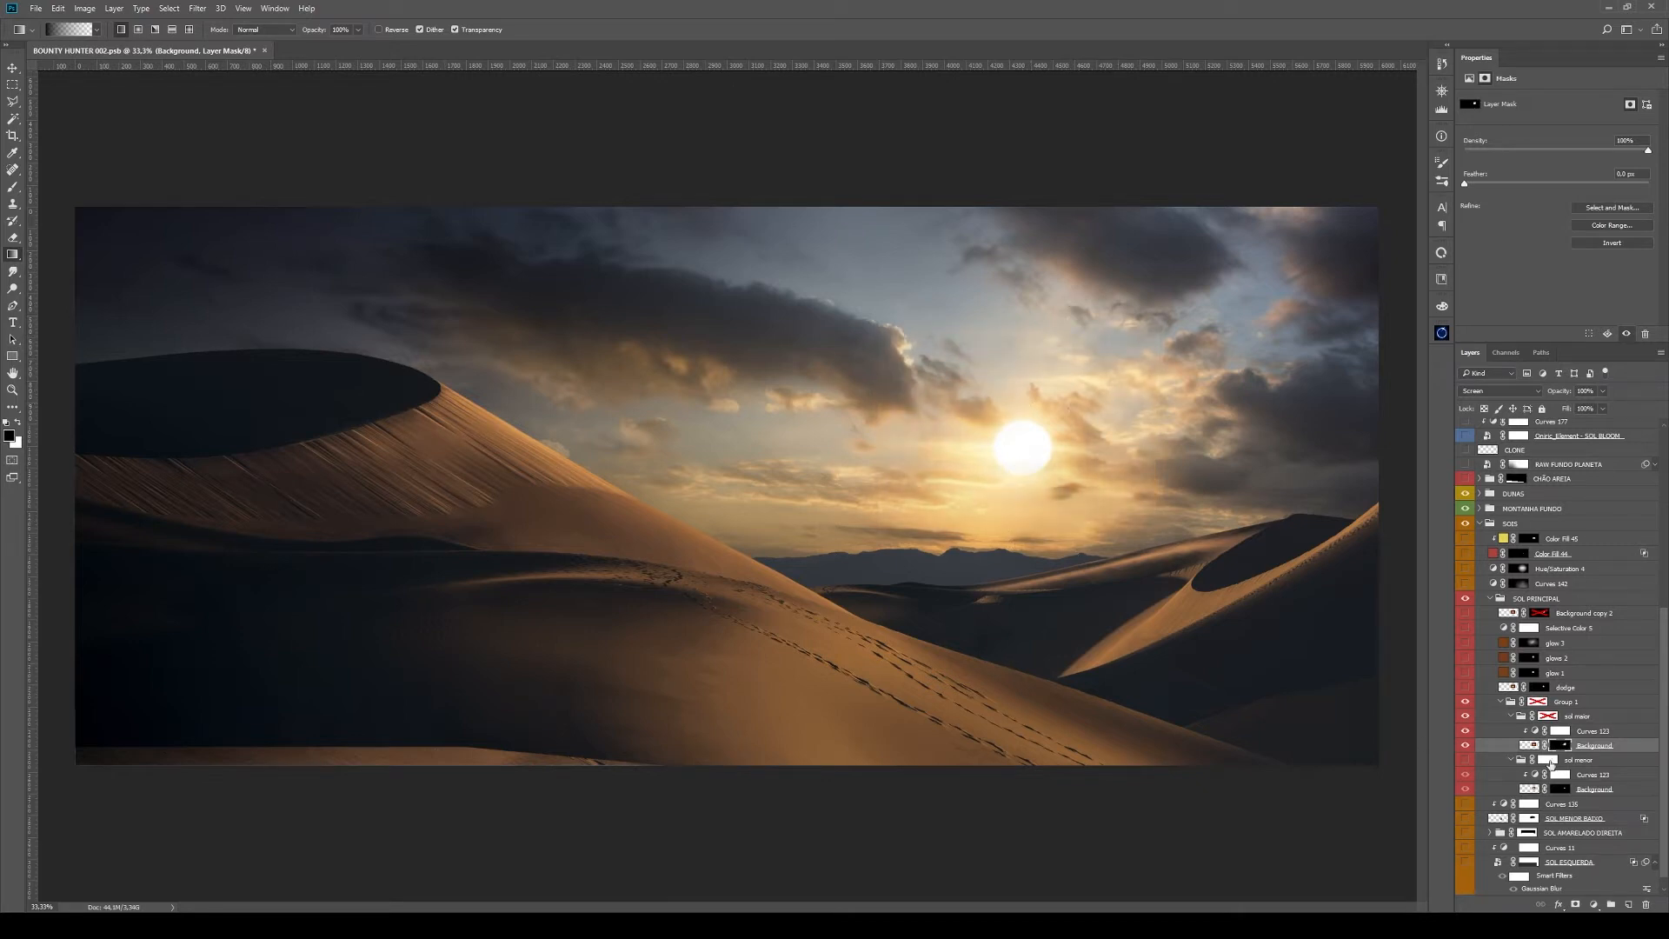
left_click(1563, 745, "alt")
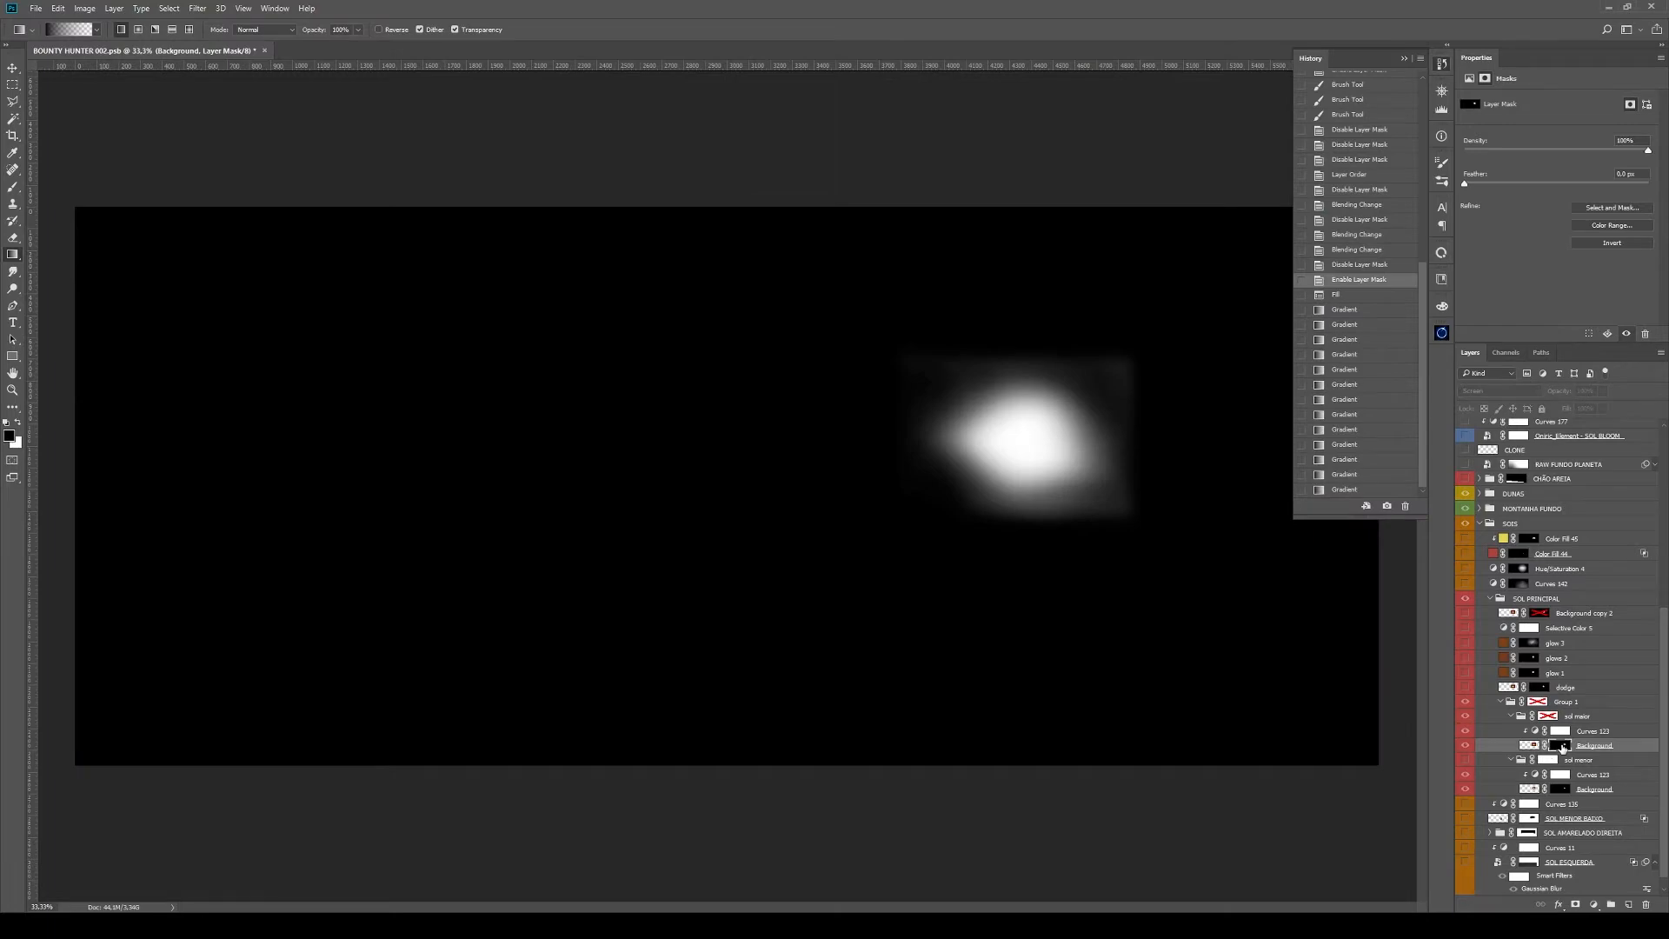
left_click(1529, 745)
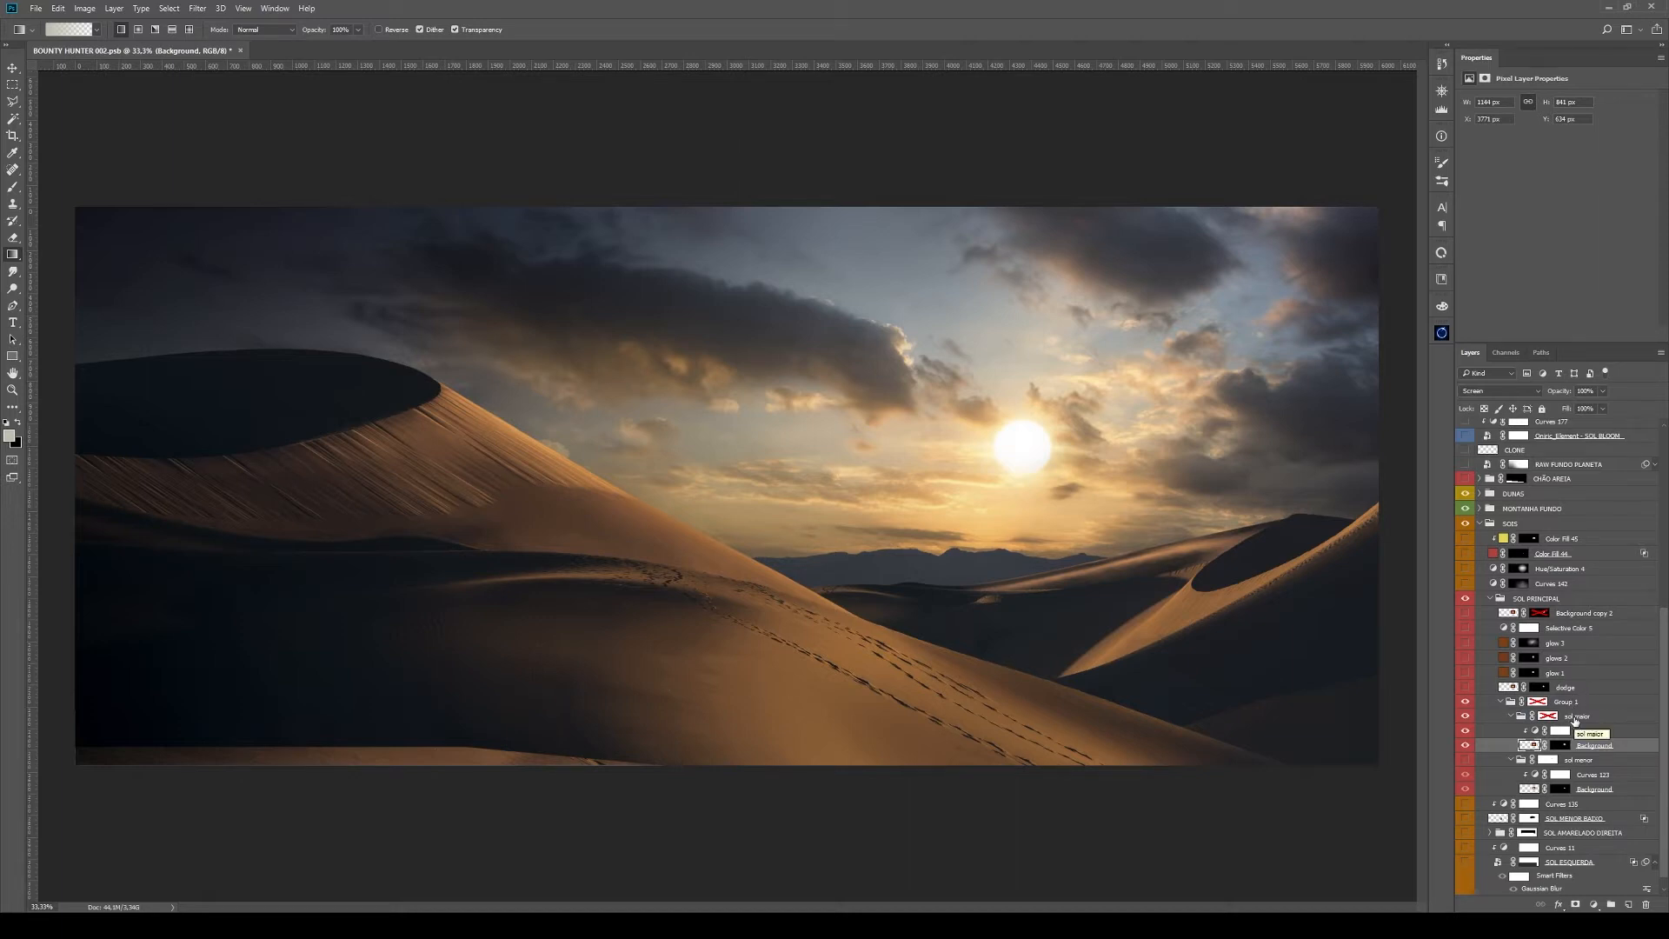
Enable the sol maior group's mask and examine its painted cloud shapes up close in the black-and-white mask view
left_click(1575, 718)
left_click(1554, 718, "shift")
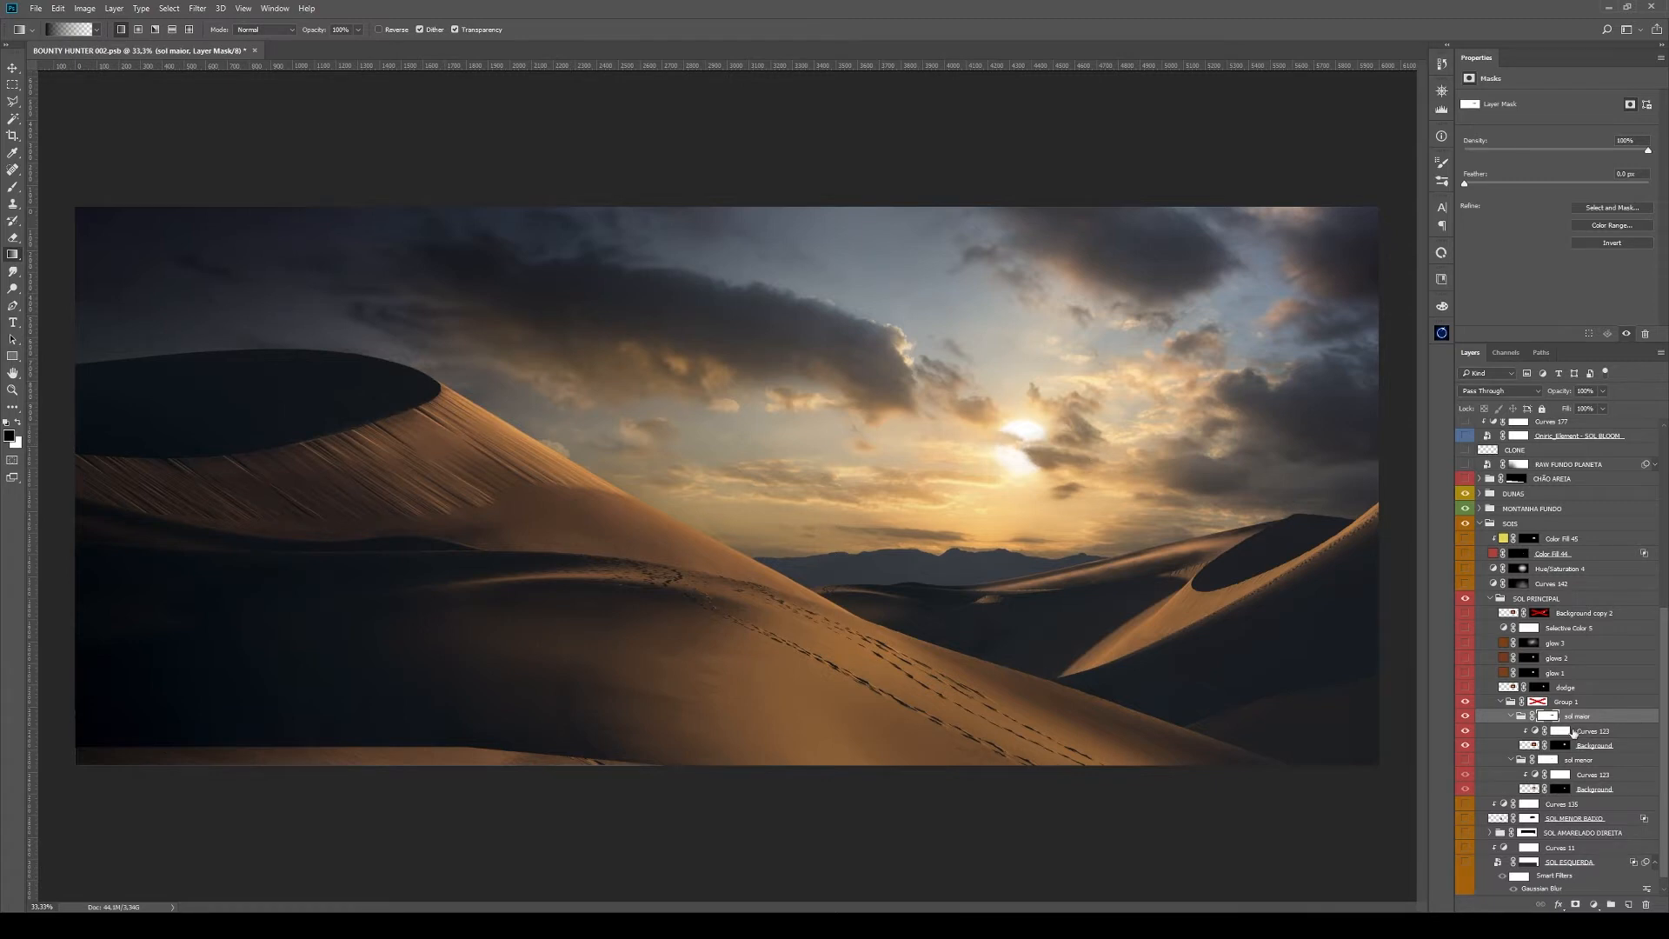
left_click(1555, 717, "alt")
key("z")
scroll(1064, 445, "up", 4)
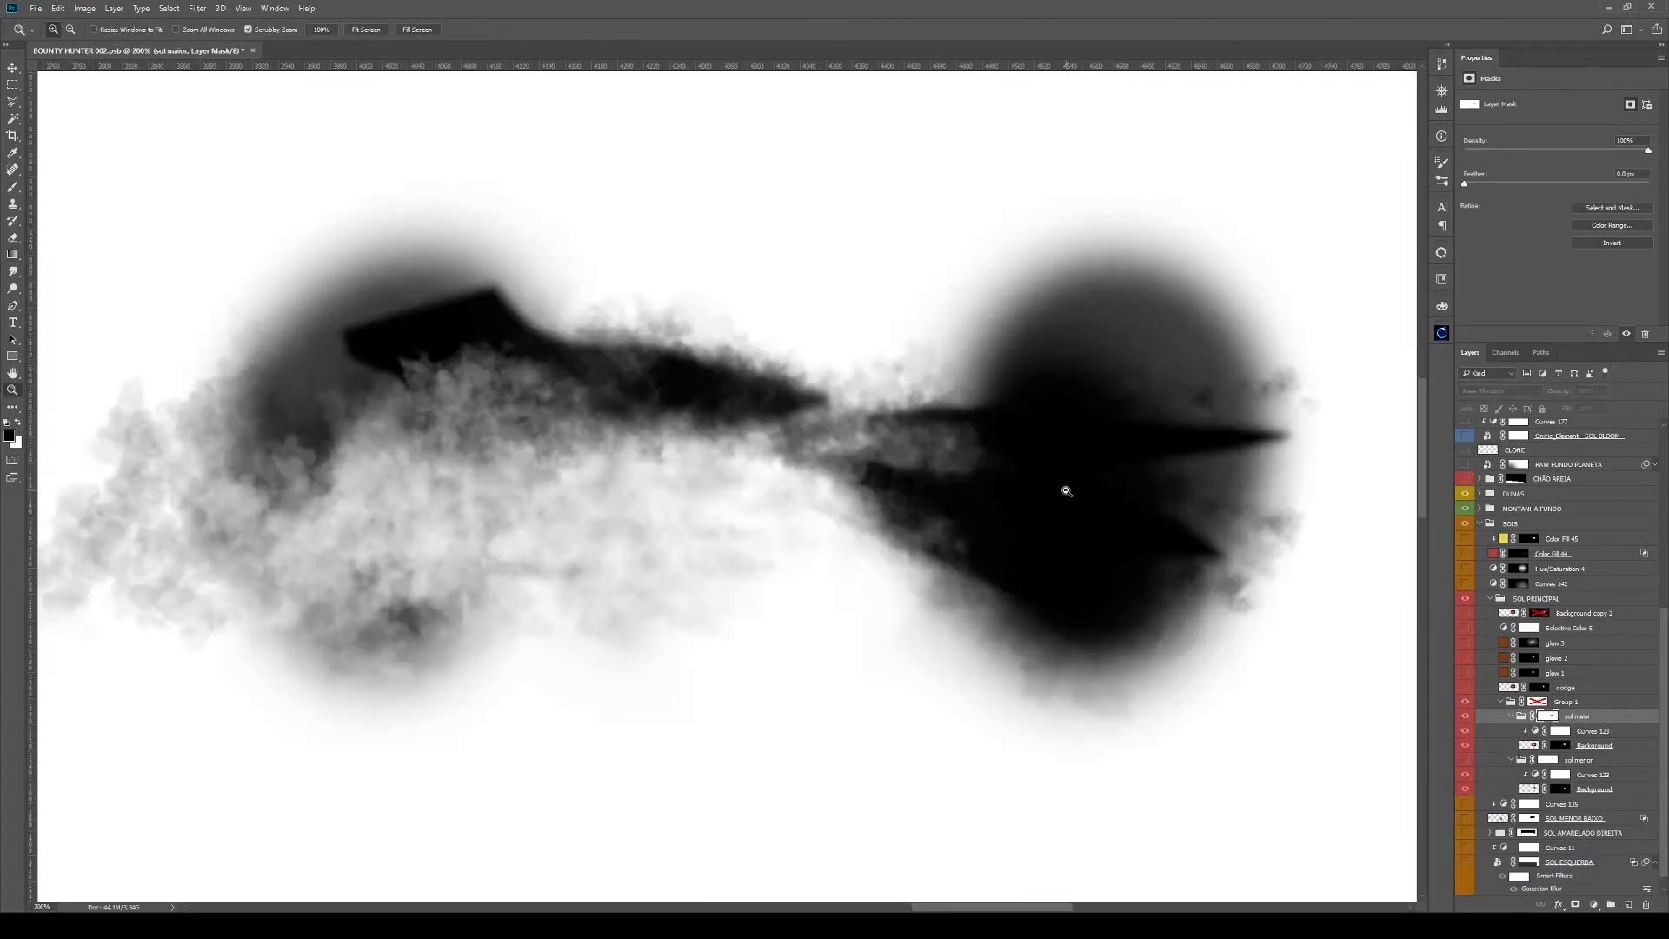
scroll(1066, 491, "down", 1)
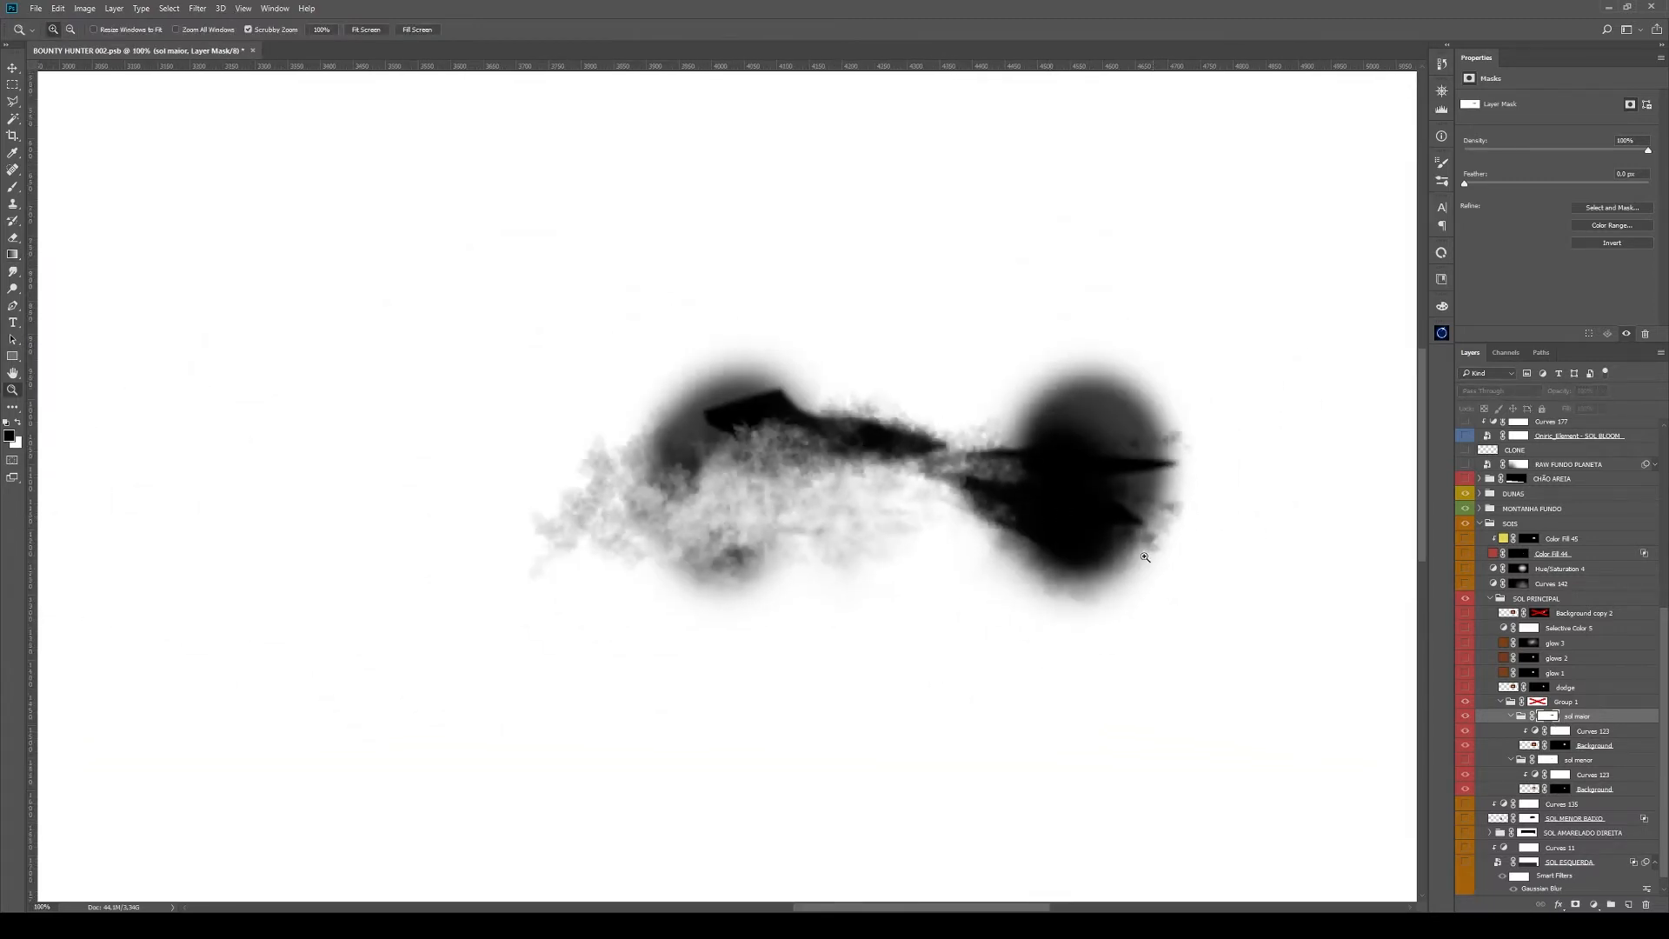
left_click(1548, 717, "alt")
Show the ref sol reference layer and select the cloud streaks crossing its sun with freehand Lasso shapes
scroll(1543, 660, "up", 6)
scroll(1540, 634, "up", 1)
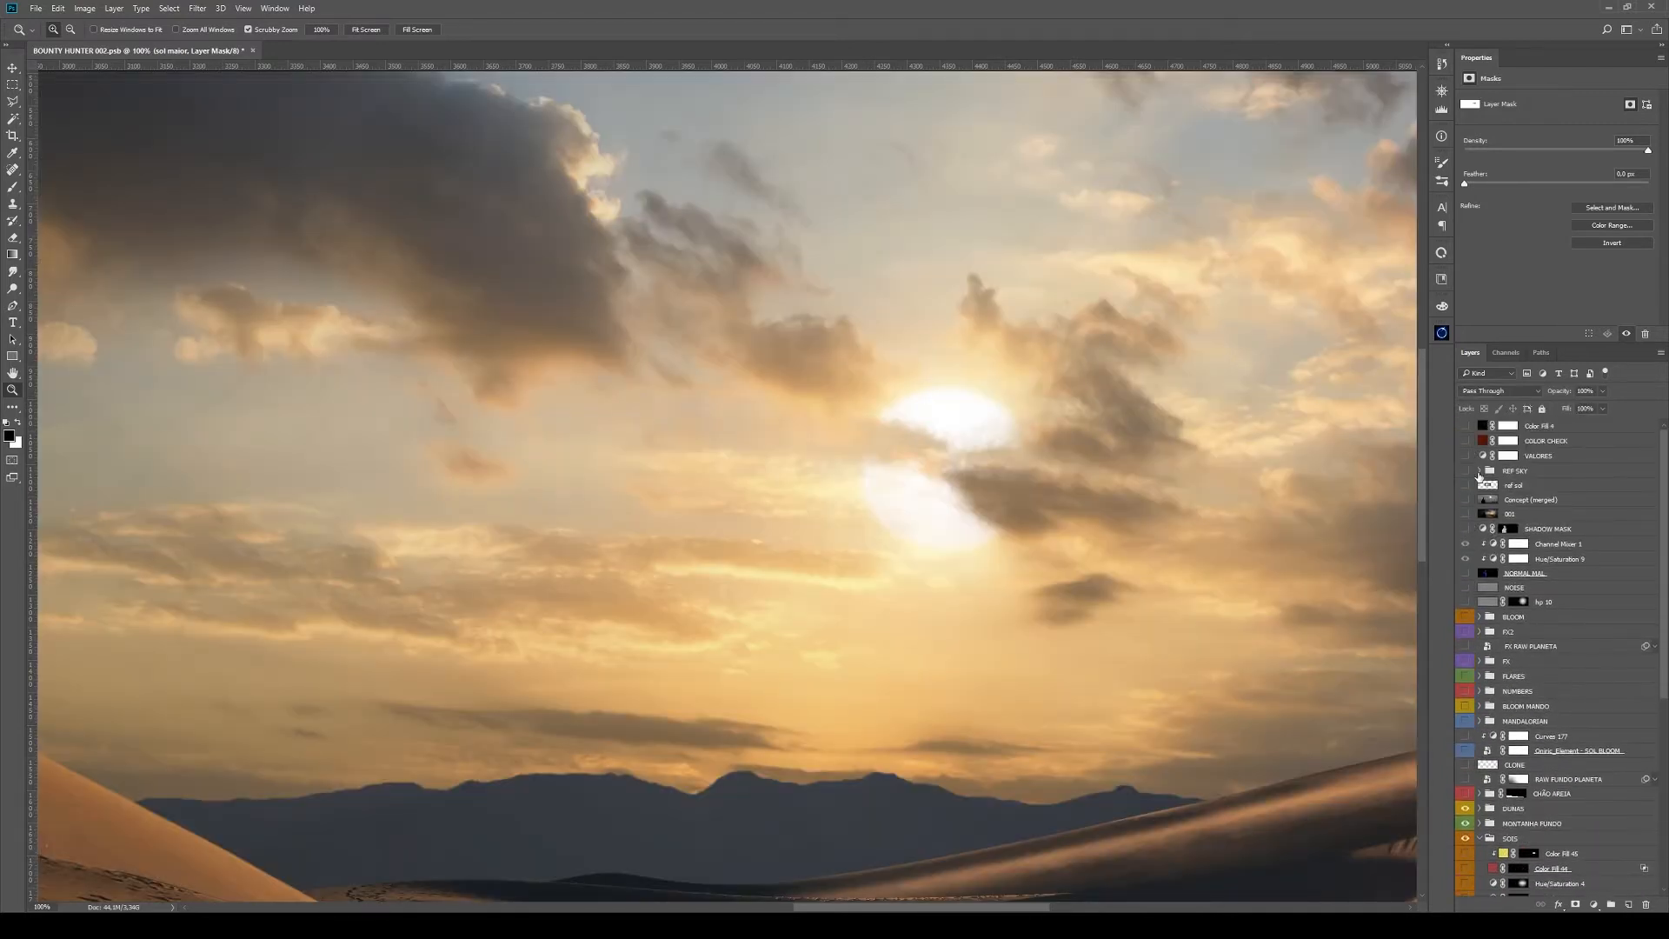
left_click(1466, 486)
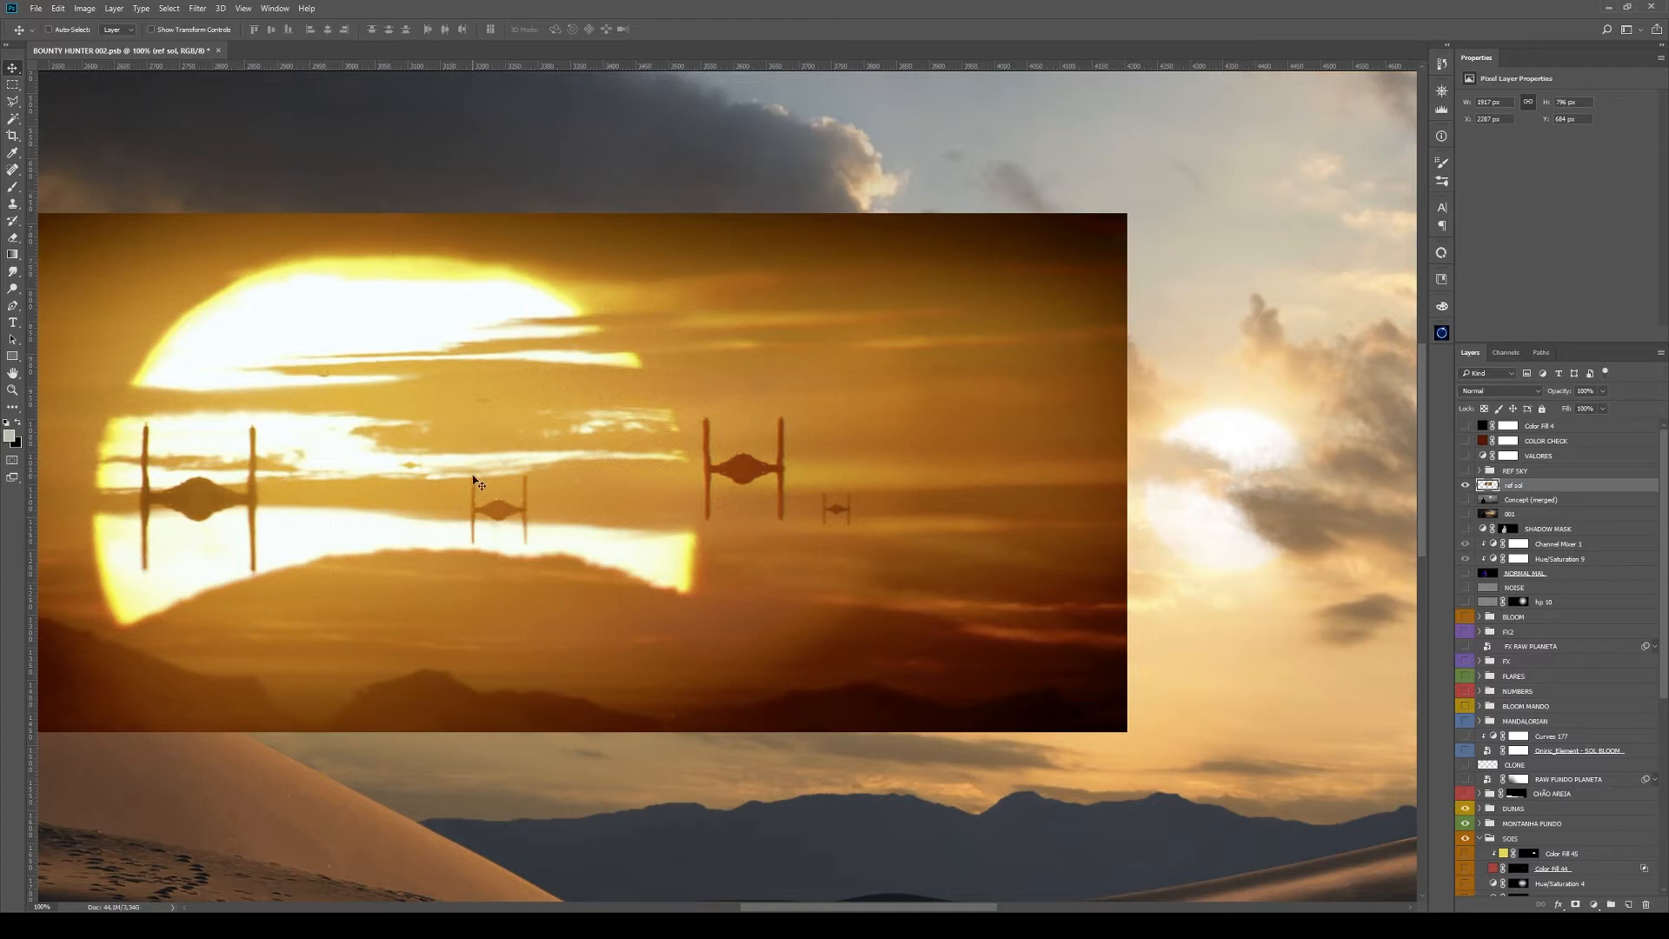
key("j")
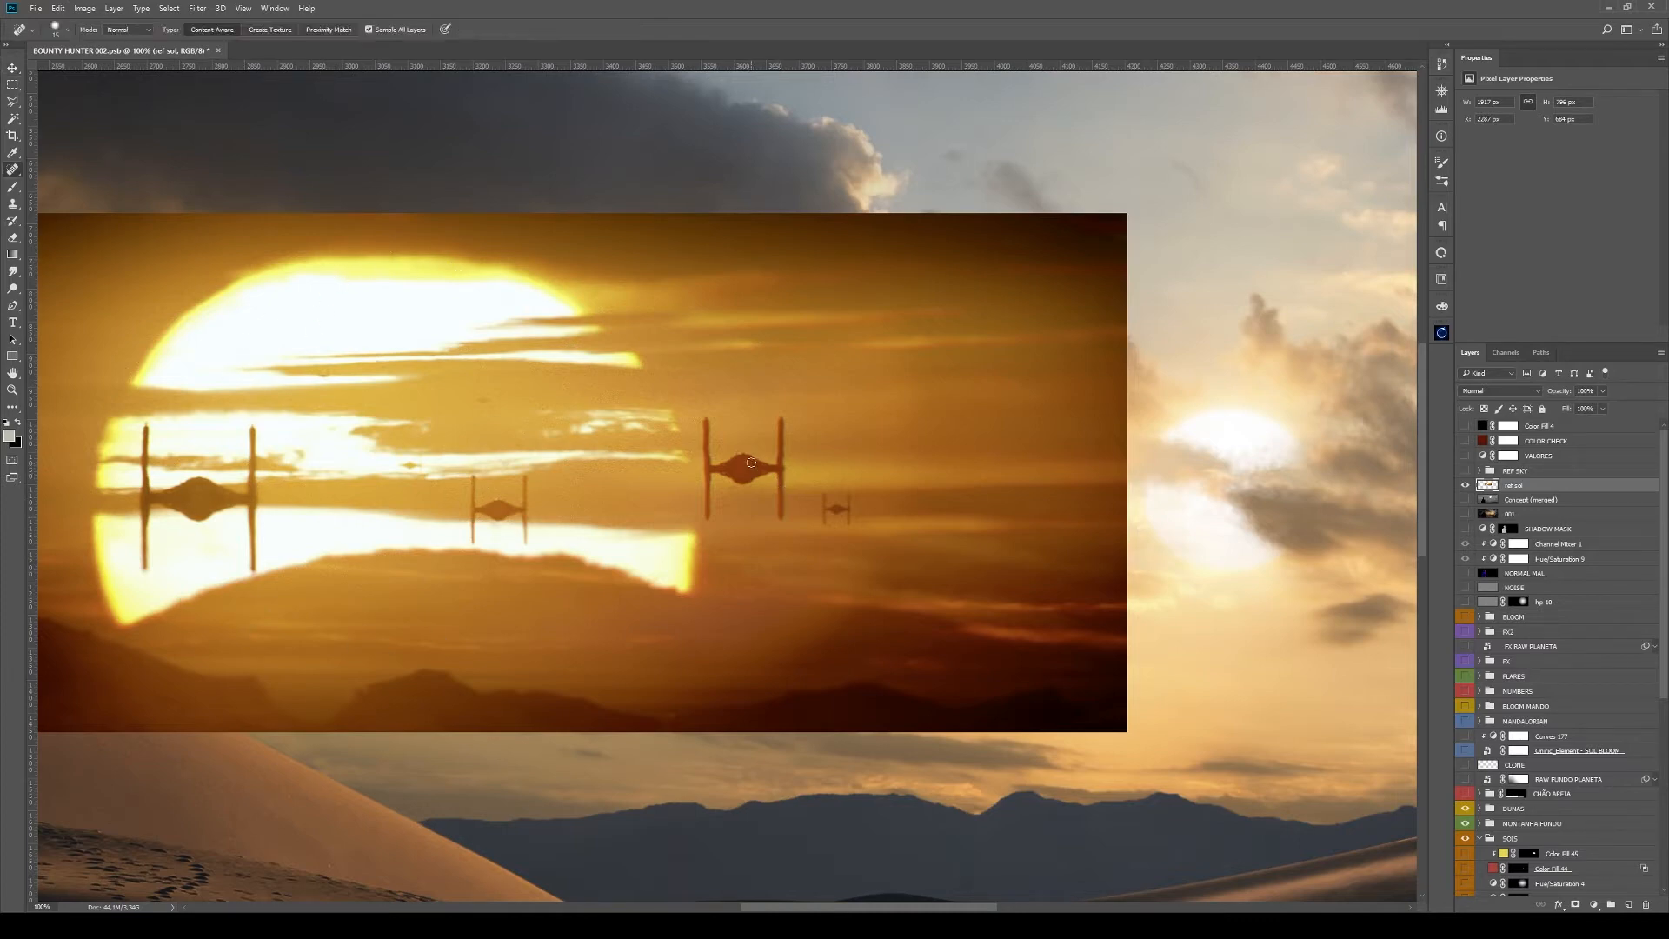
key("l")
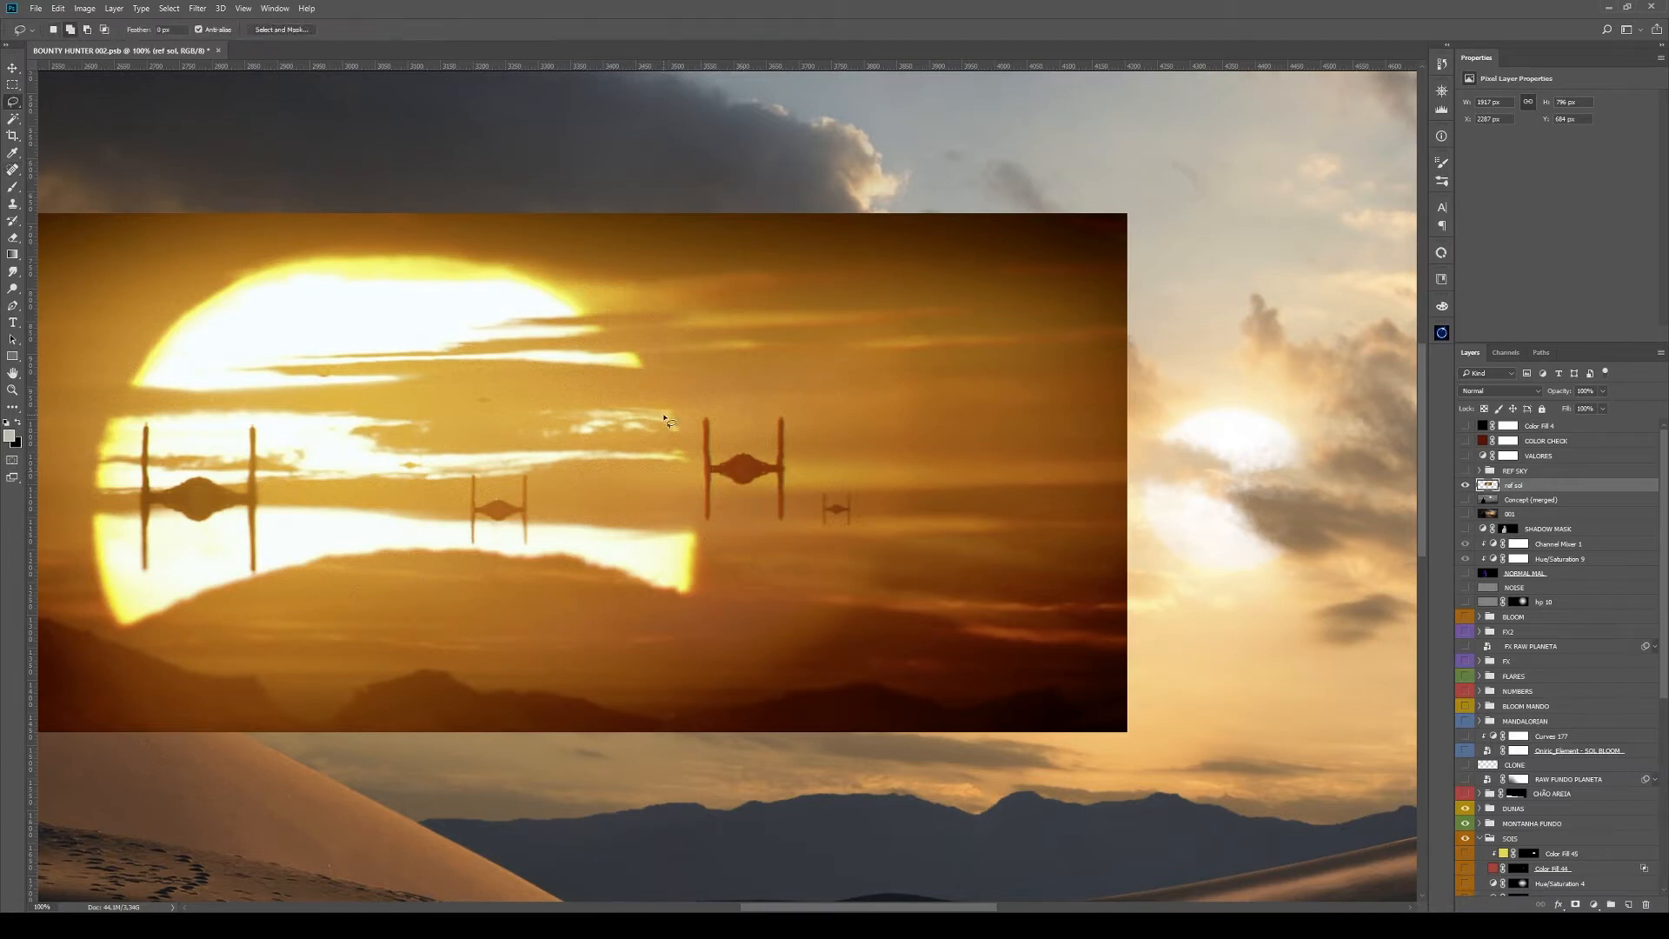
mouse_move(675, 411)
left_mouse_down()
mouse_move(105, 417)
mouse_move(122, 394)
mouse_move(704, 387)
left_mouse_up()
mouse_move(424, 377)
left_mouse_down()
mouse_move(254, 376)
mouse_move(464, 361)
mouse_move(702, 381)
left_mouse_up()
mouse_move(382, 359)
left_mouse_down()
mouse_move(354, 360)
mouse_move(647, 359)
left_mouse_up()
mouse_move(500, 343)
left_mouse_down()
mouse_move(452, 342)
mouse_move(679, 340)
left_mouse_up()
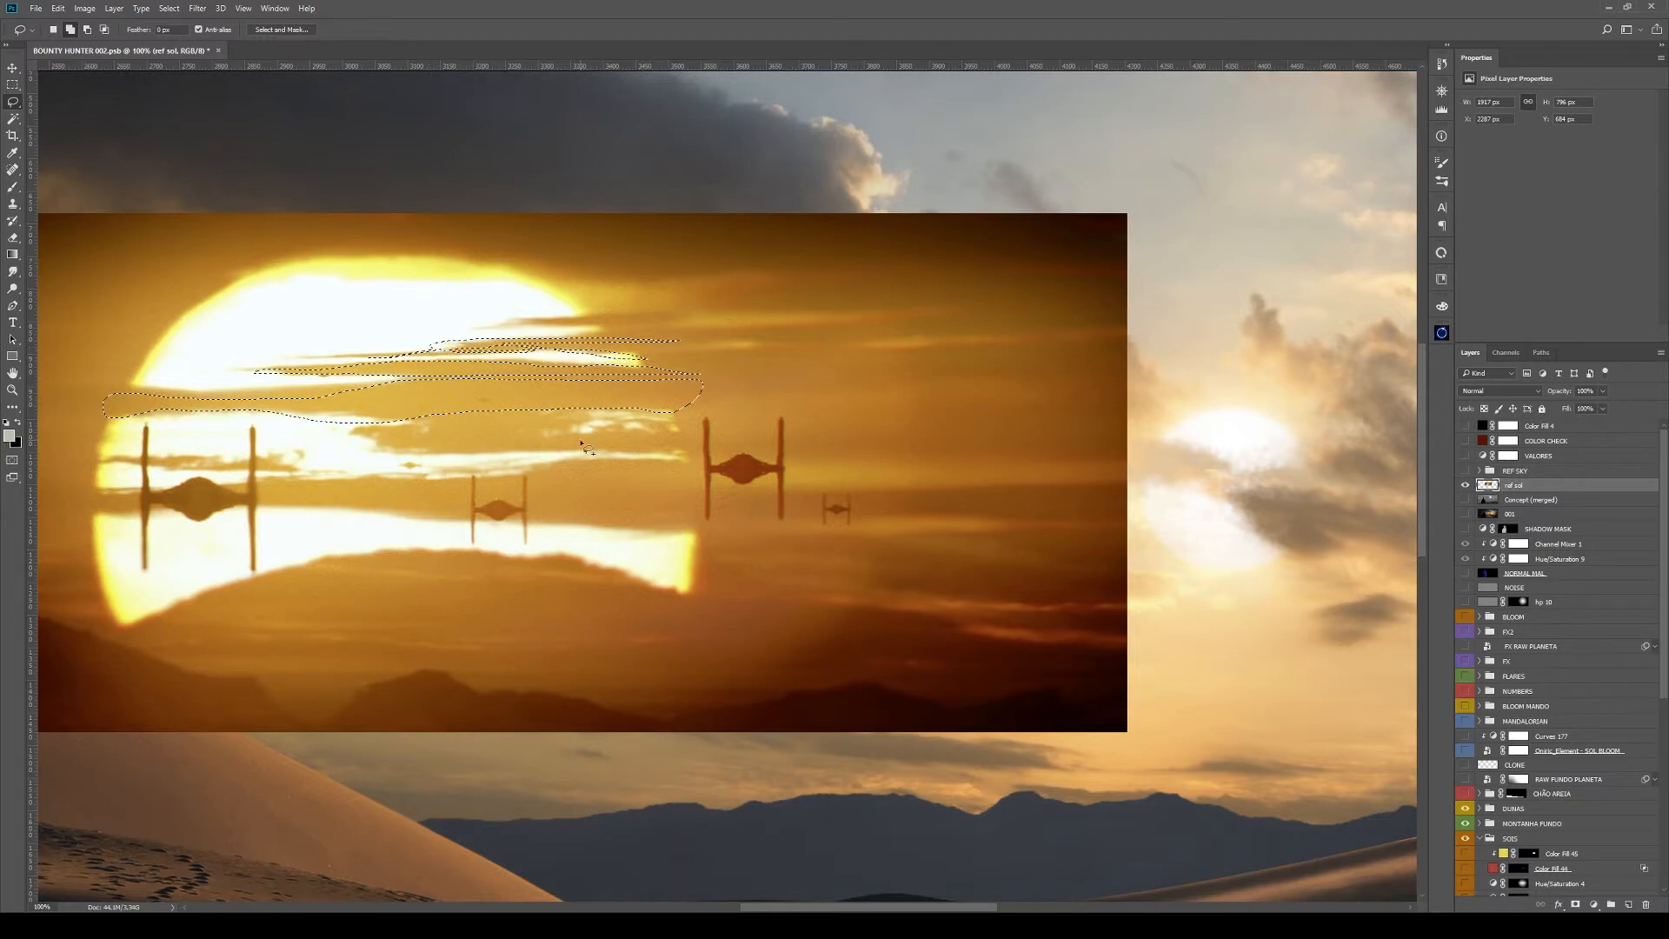
Roughen the streak selection's edges in Quick Mask with a reduced textured Brush, leave Quick Mask, and hide the ref sol layer
key("q")
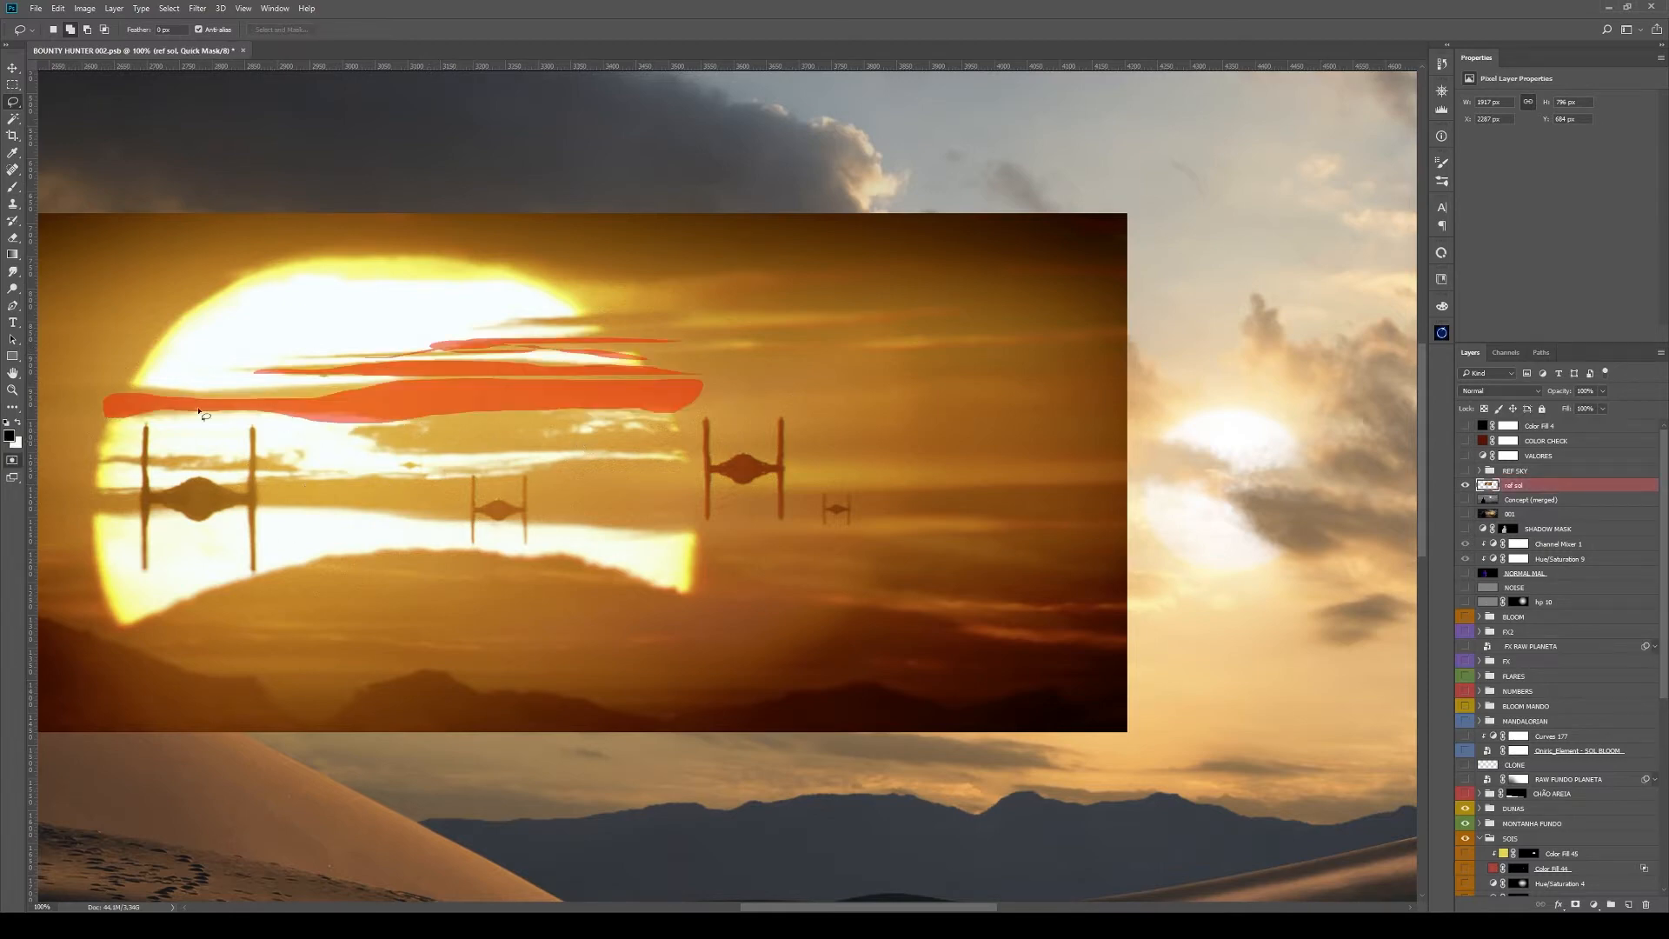
key("b")
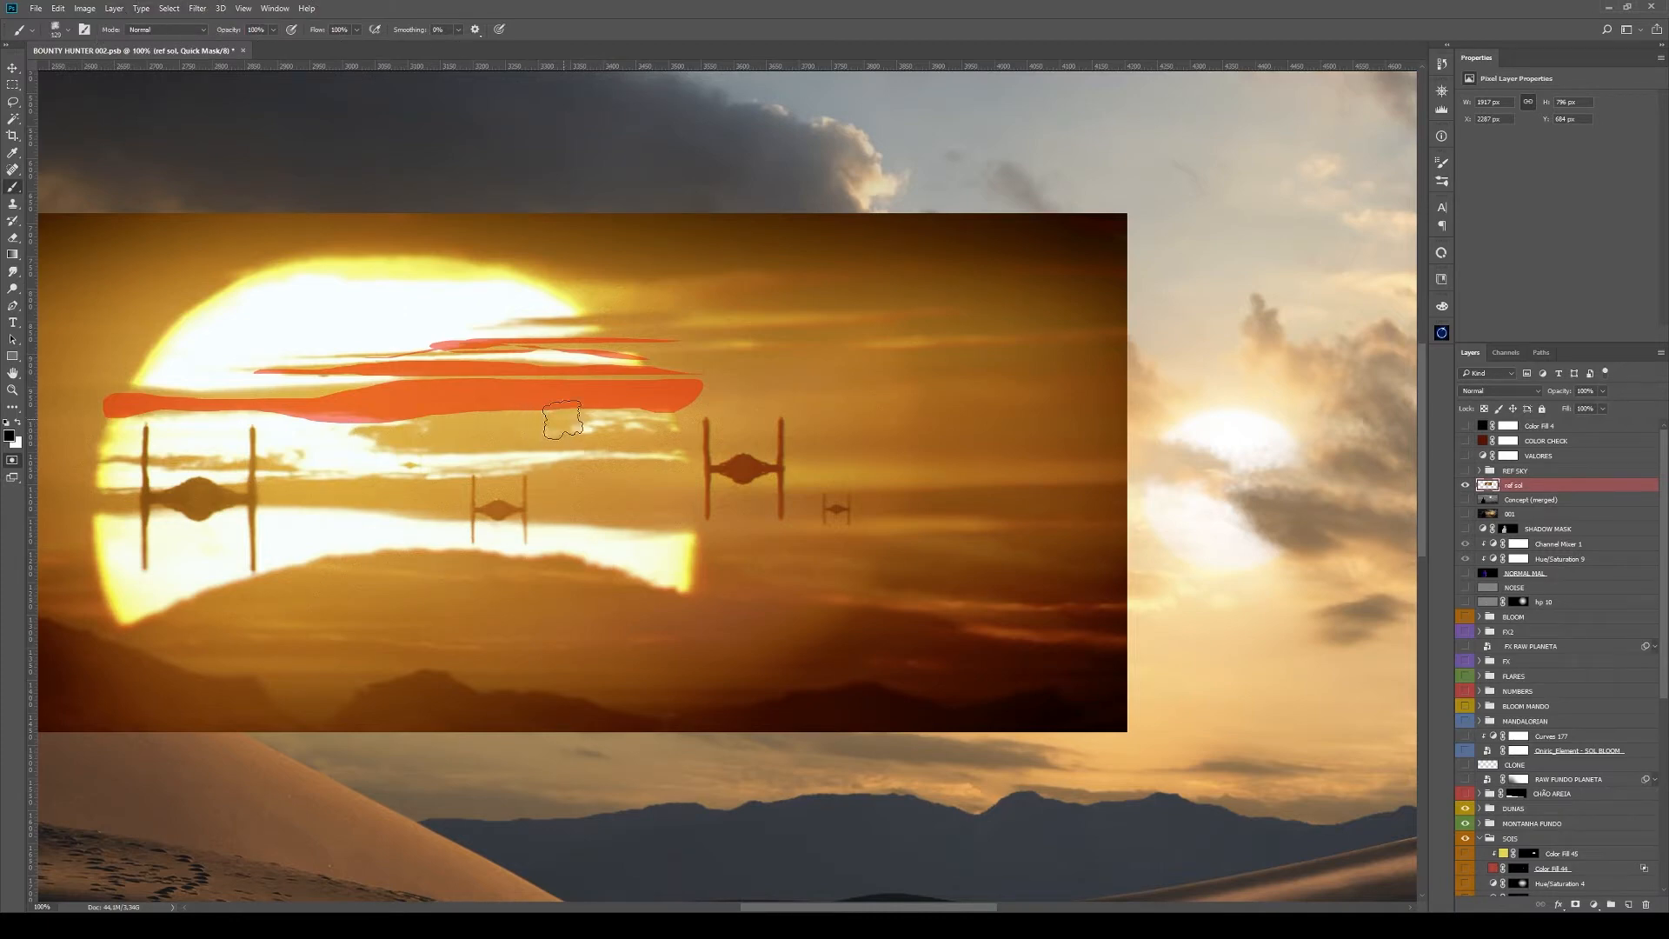
left_click(560, 428)
key("x")
left_click_drag(558, 429, 518, 432)
key("bracketleft")
key("bracketleft")
key("bracketleft")
key("bracketleft")
key("bracketleft")
key("bracketleft")
left_click_drag(327, 428, 143, 421)
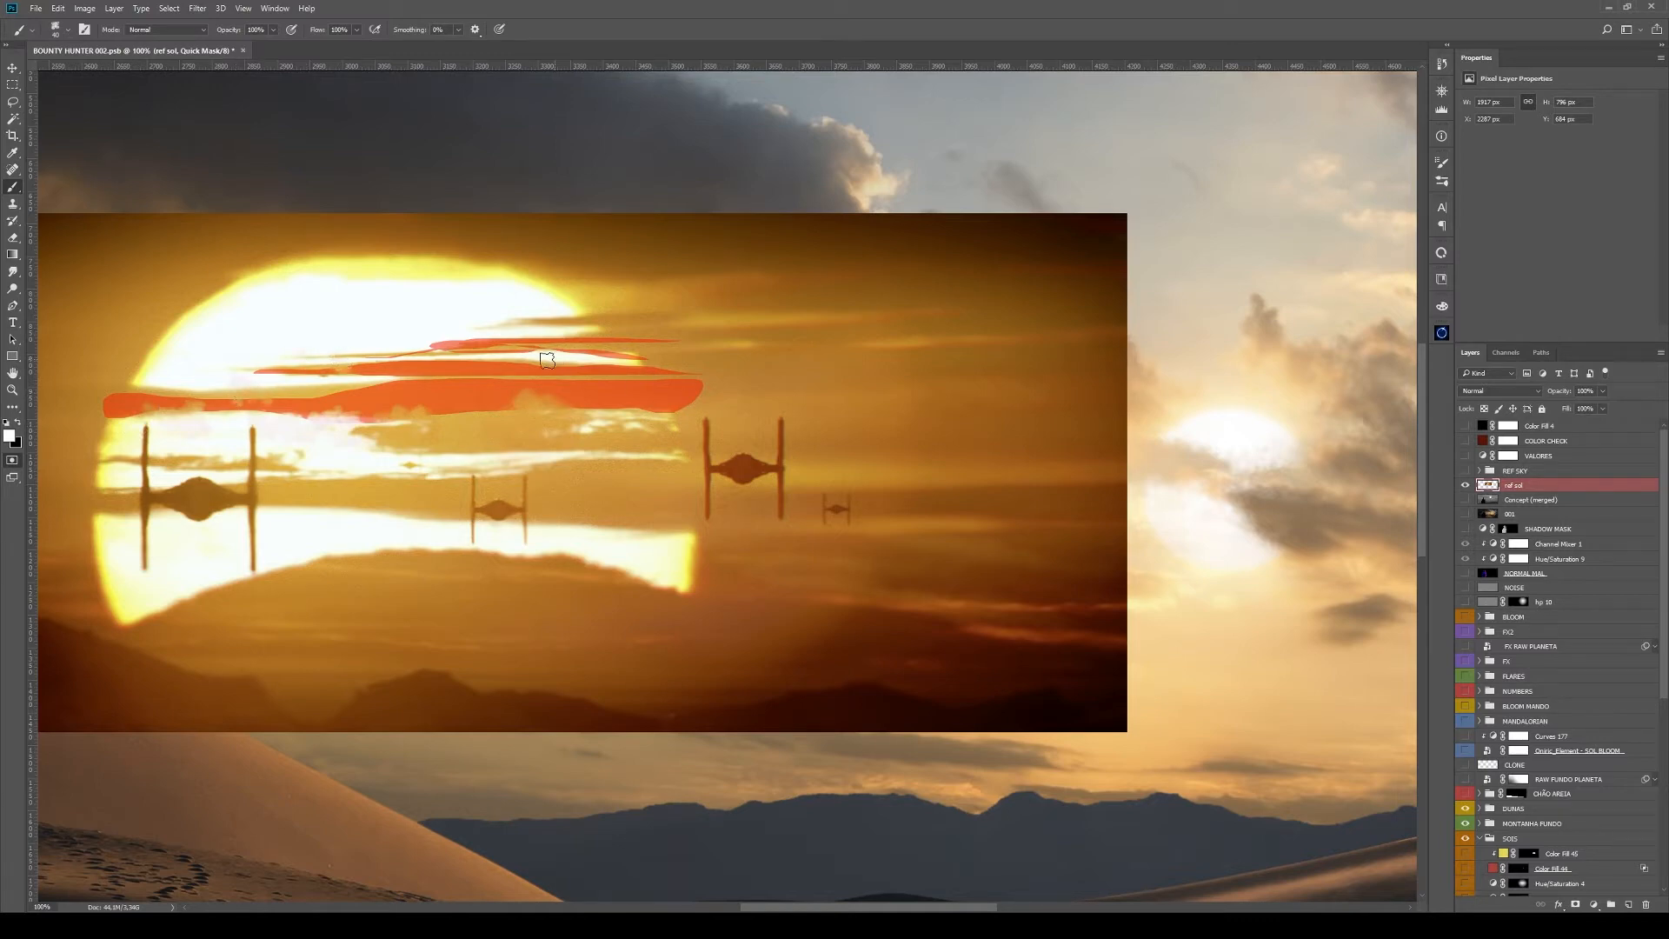
left_click_drag(524, 360, 682, 349)
key("q")
left_click(1466, 485)
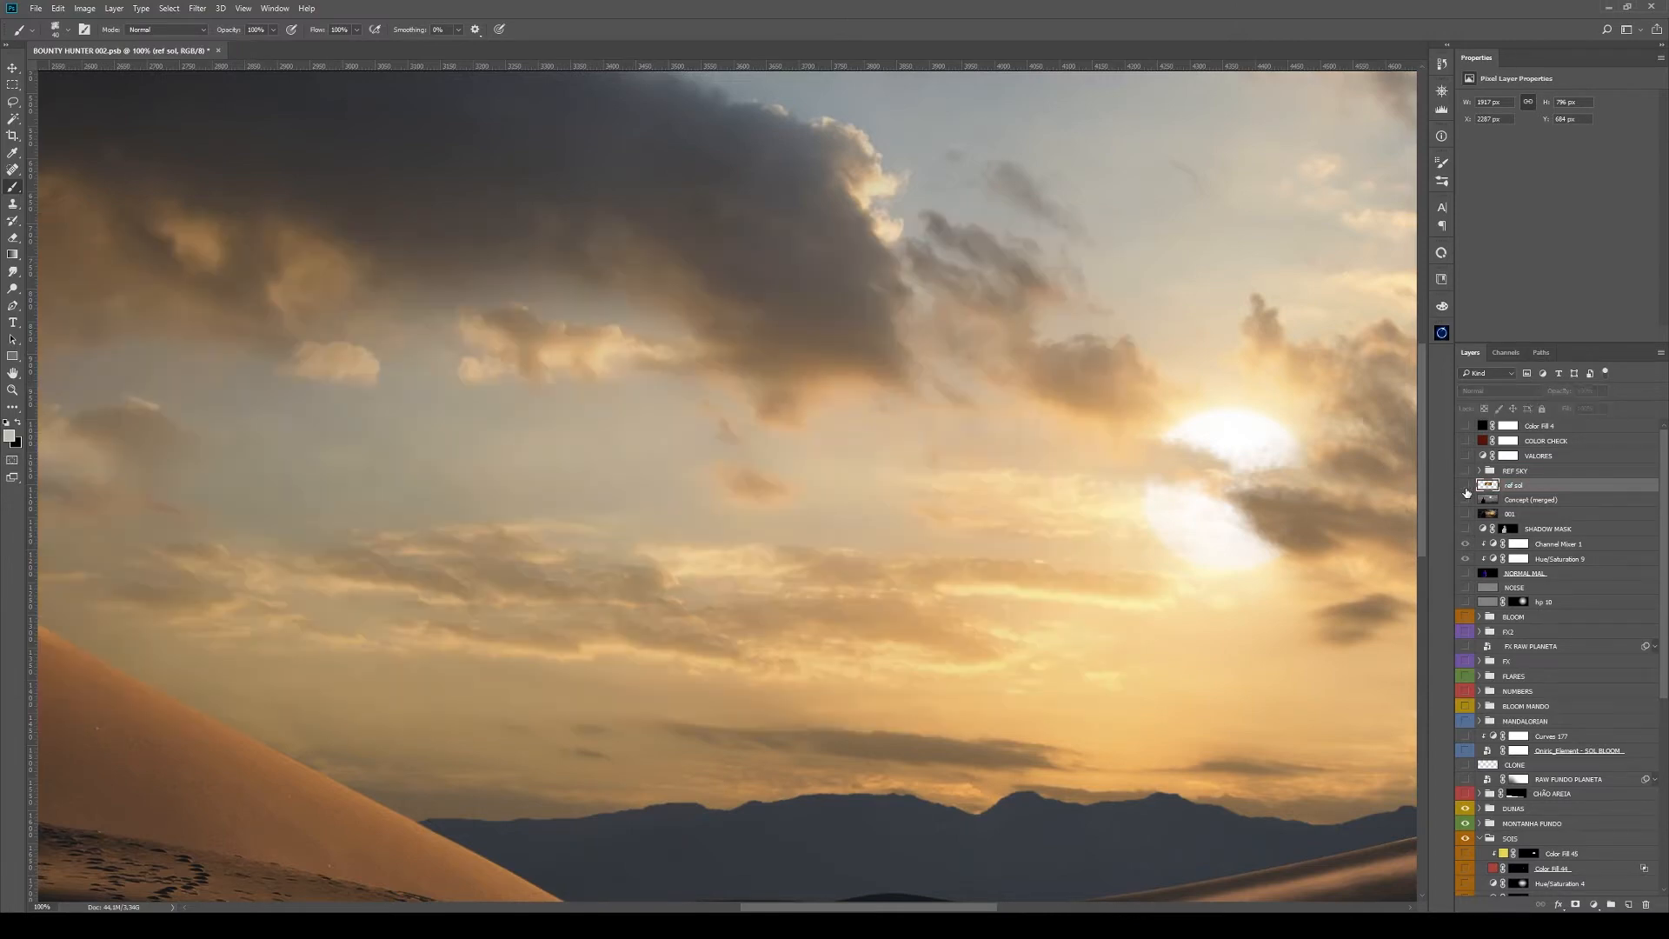
Display the sol maior mask and trace its cloud streaks across the two sun shapes with the Lasso, discarding the selection
scroll(1522, 793, "down", 3)
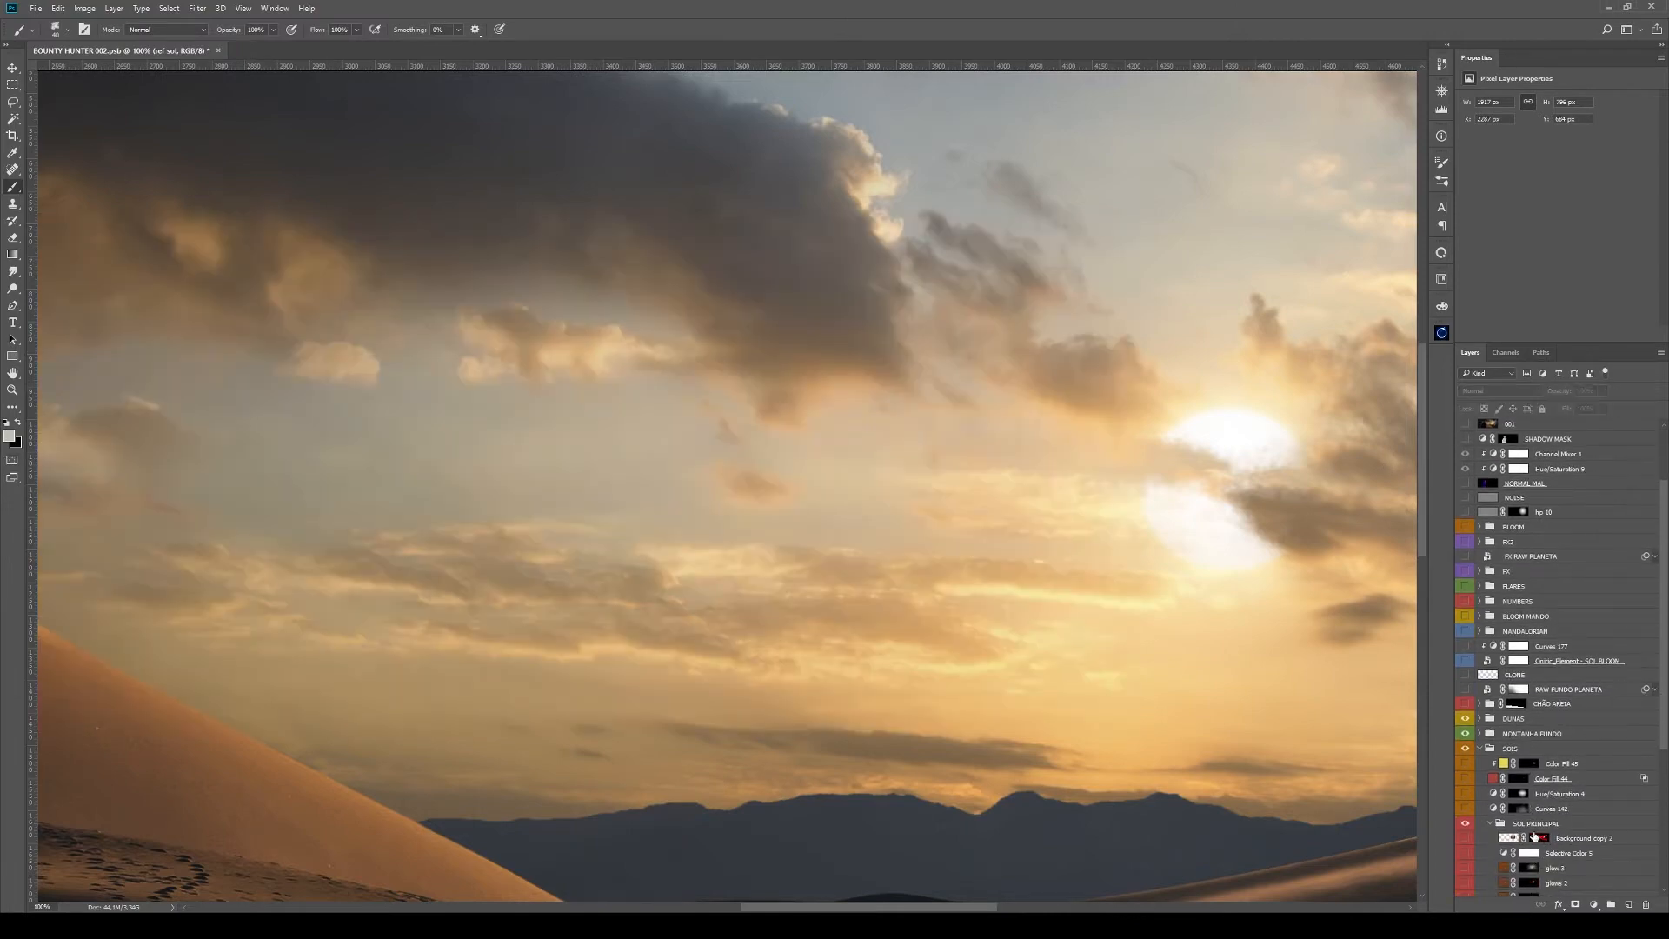
scroll(1534, 825, "down", 1)
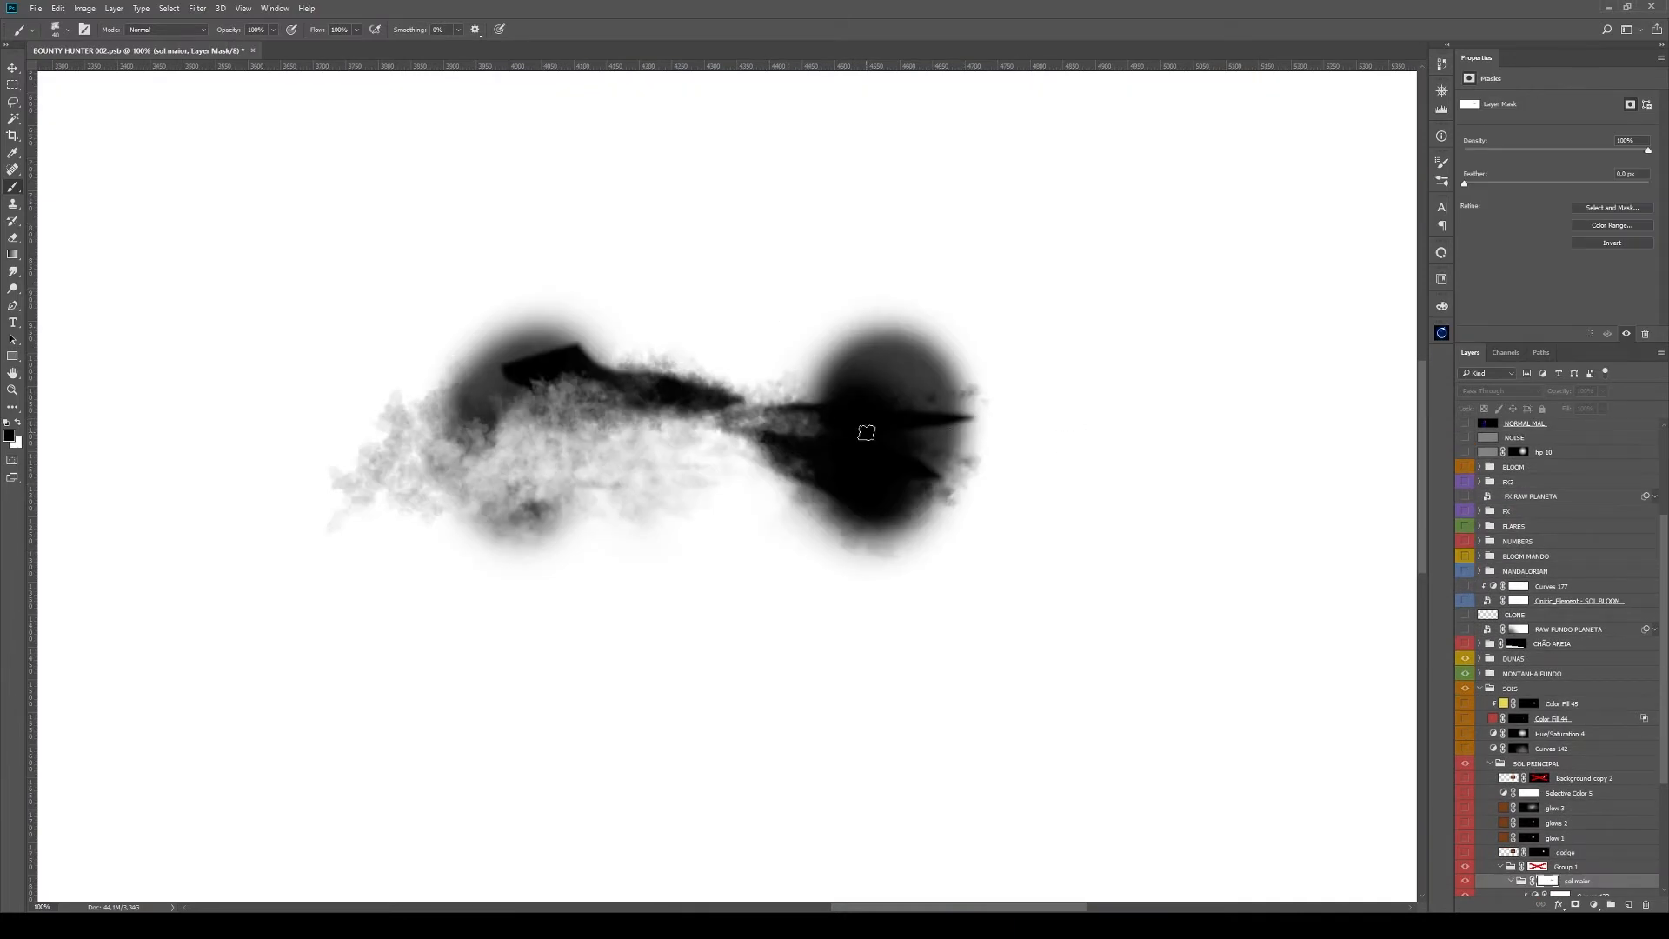
key("l")
left_click_drag(925, 429, 842, 433)
mouse_move(557, 399)
left_mouse_down()
mouse_move(644, 407)
mouse_move(644, 383)
mouse_move(524, 330)
mouse_move(486, 364)
left_mouse_up()
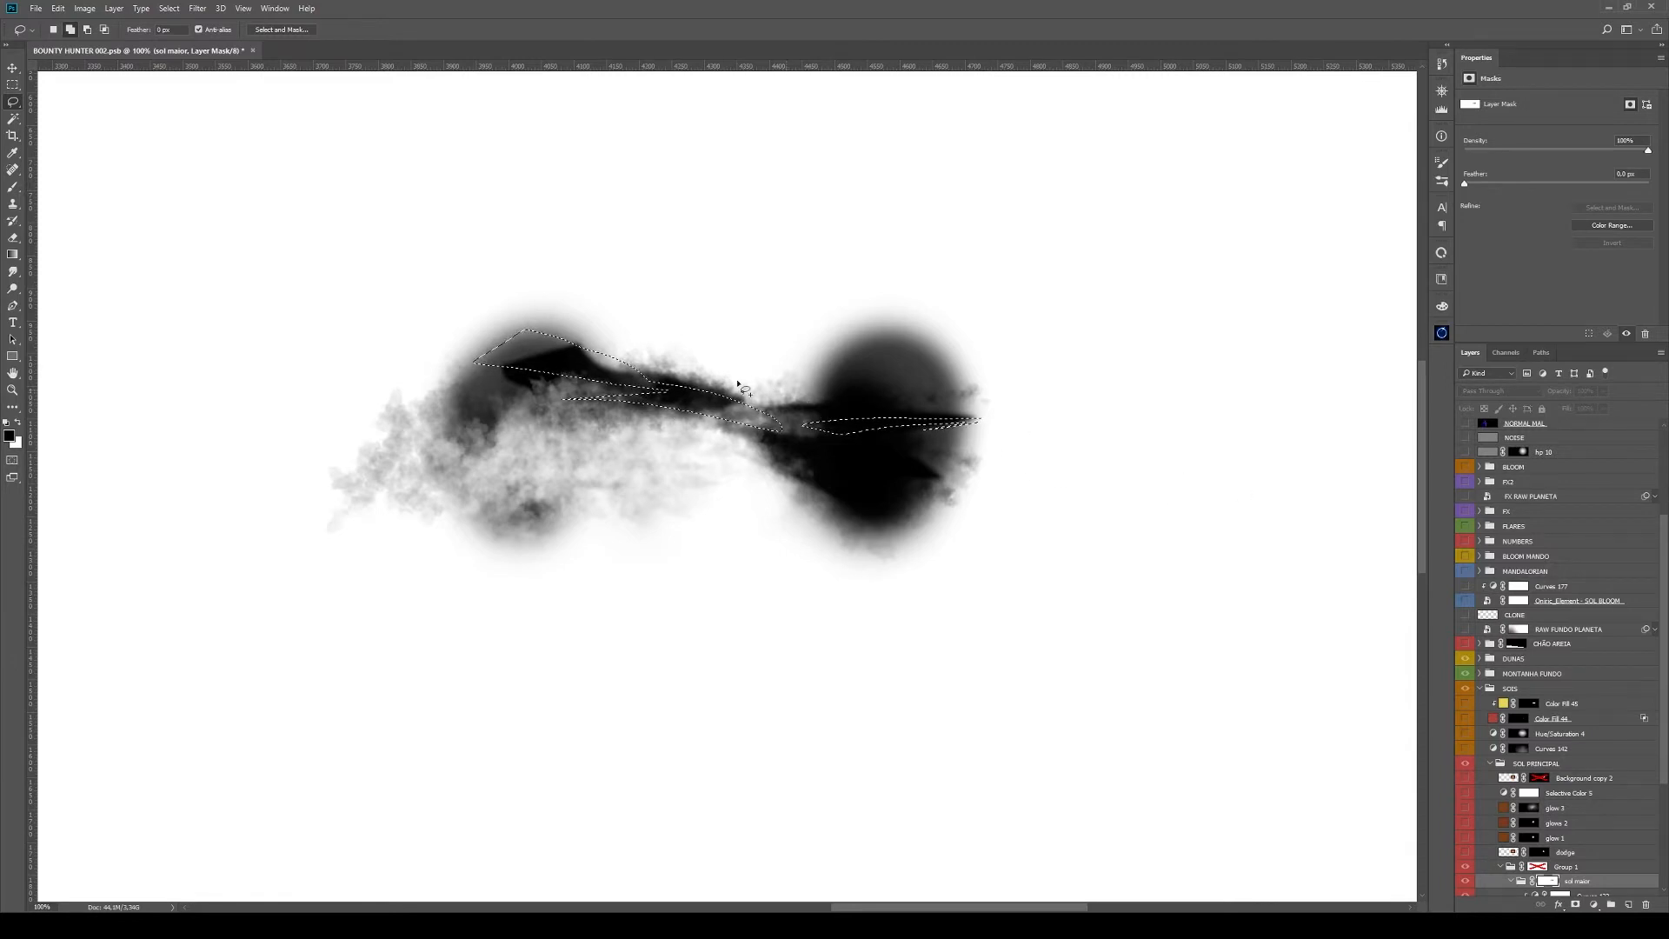
key("ctrl+d")
Try a radial black gradient beside the sun shapes in the sol maior mask, and undo it
key("g")
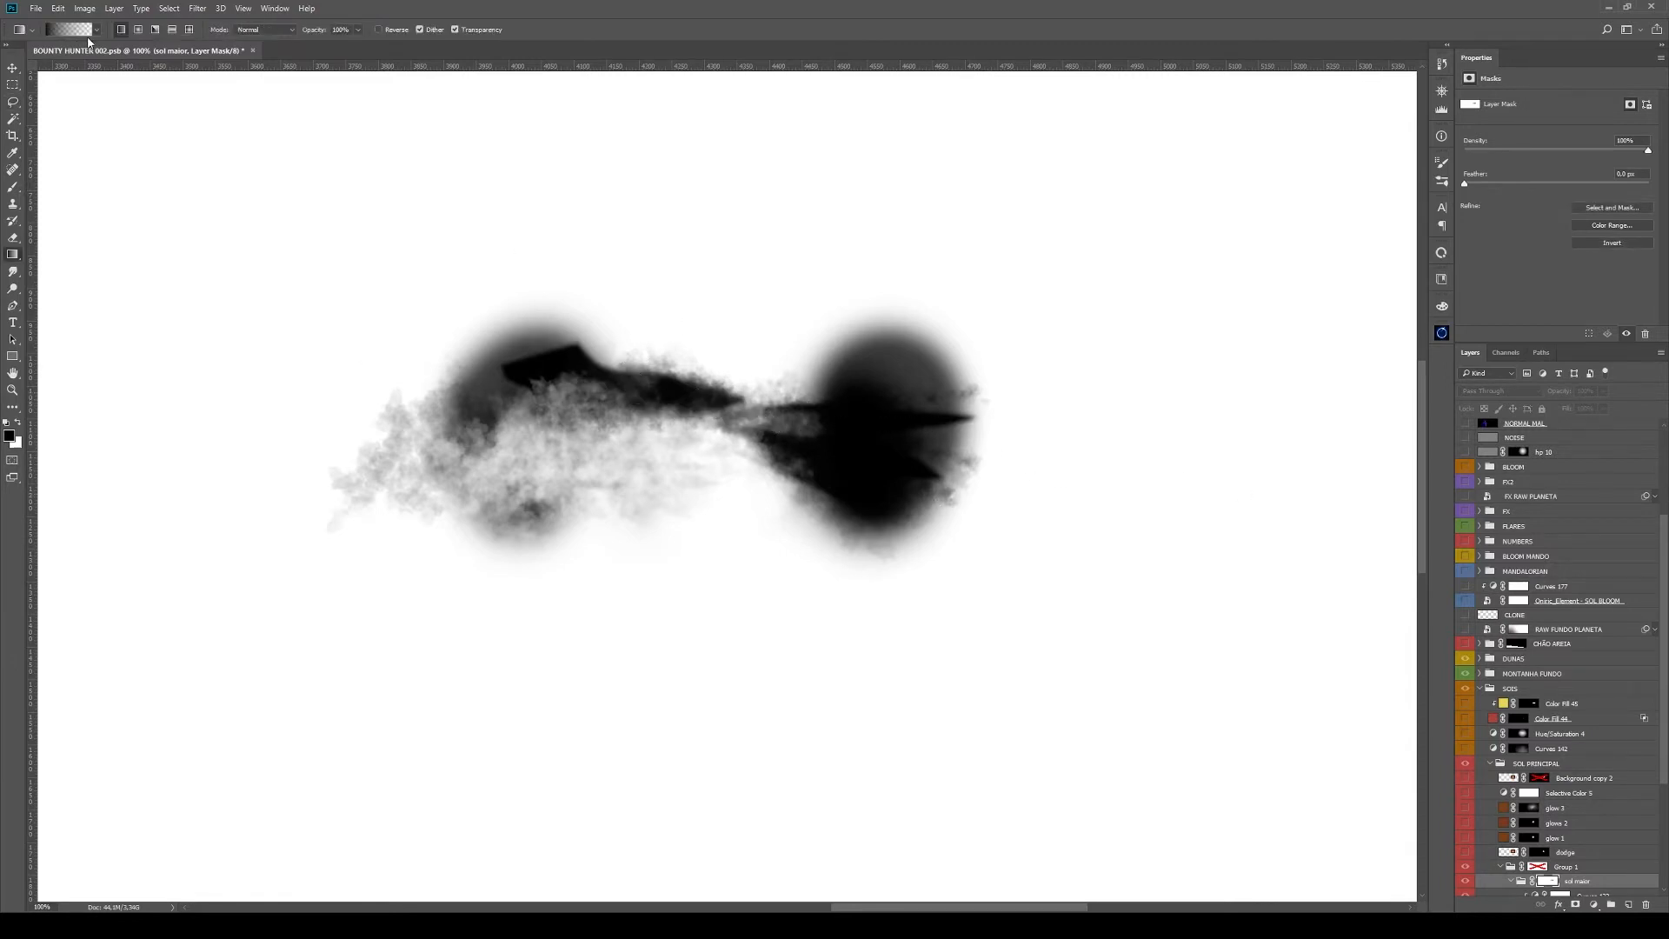
left_click(137, 30)
left_click_drag(1091, 445, 1165, 596)
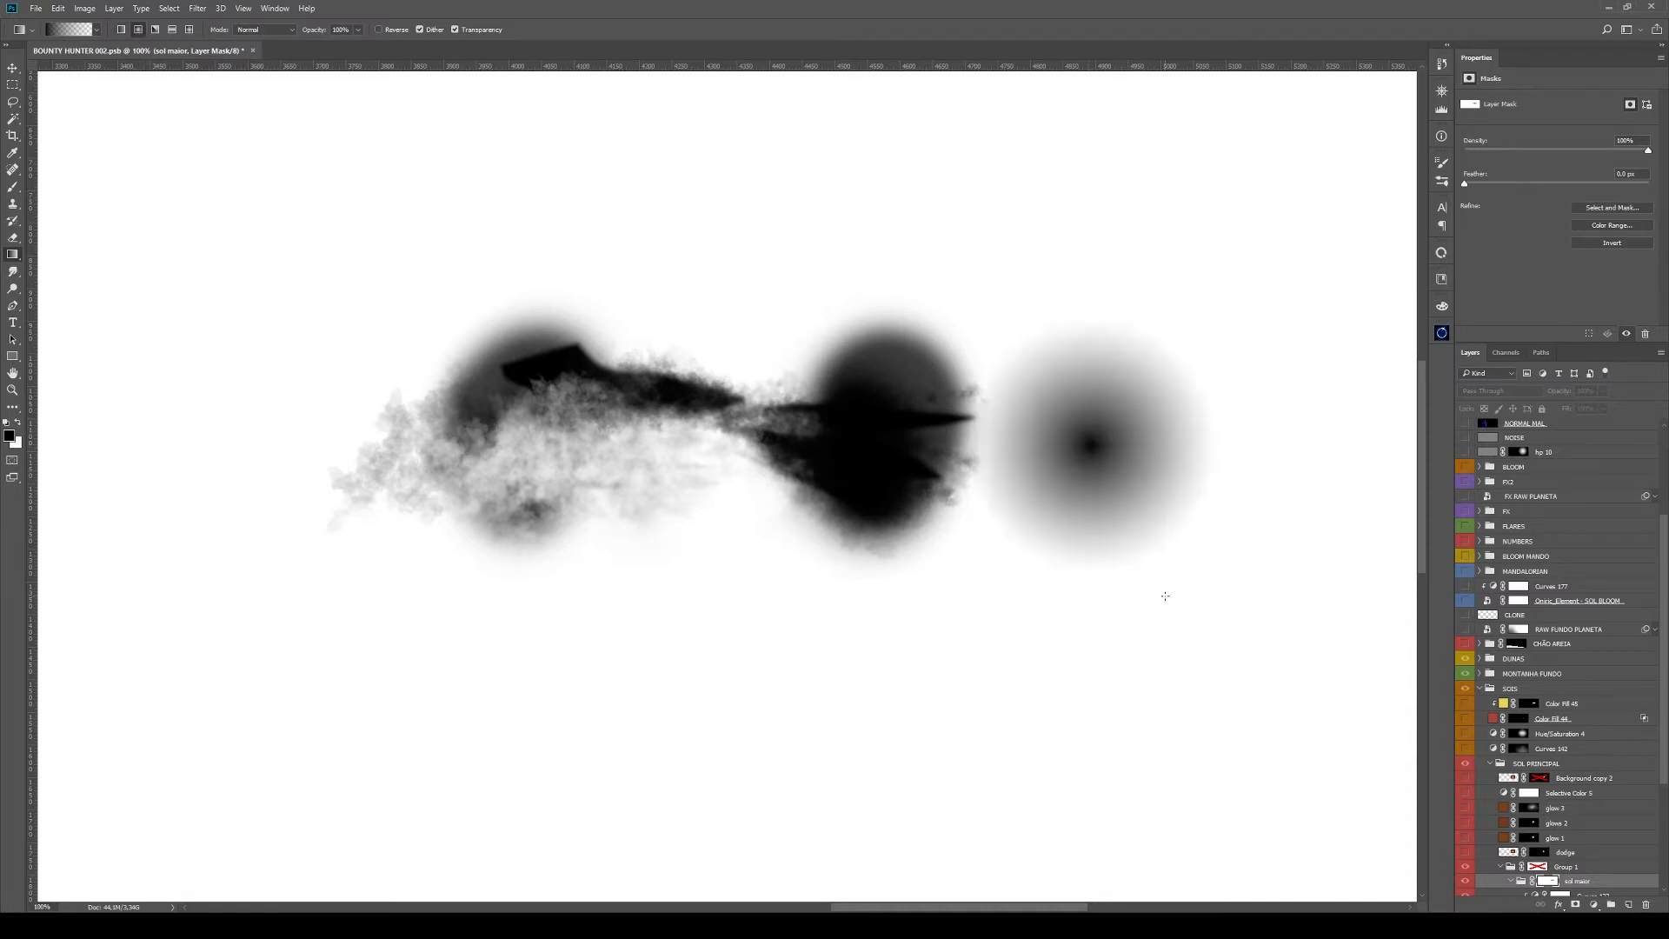
key("ctrl+z")
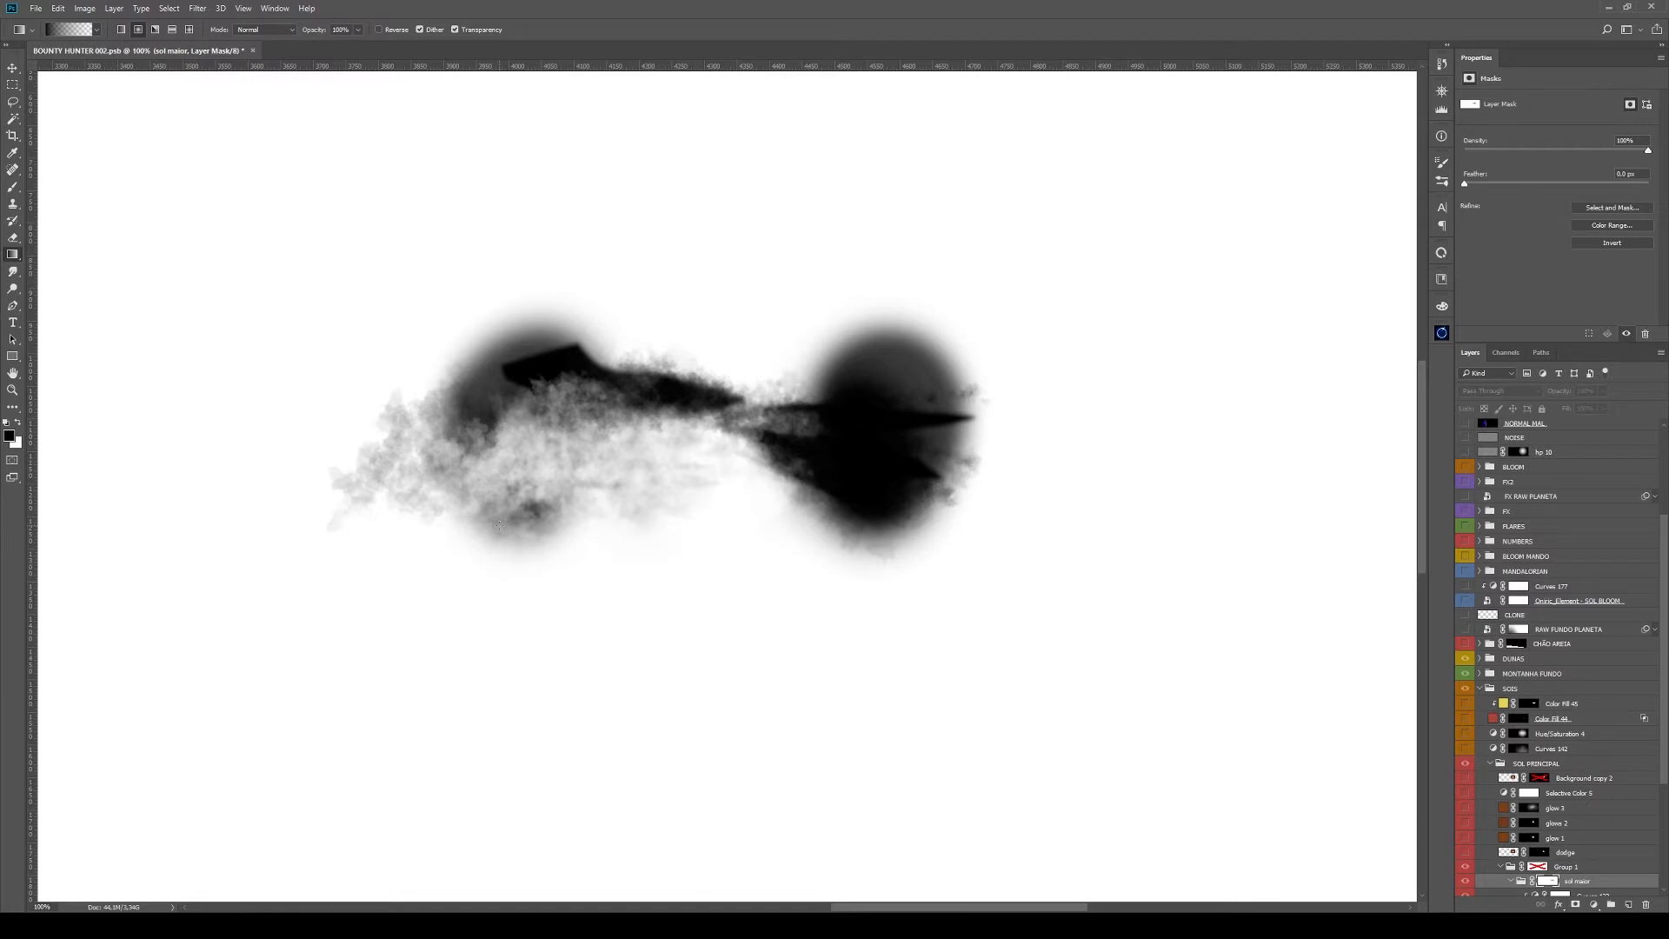
Try painting white cloud texture over the upper part of the second sun shape in the sol maior mask, and undo it
key("b")
key("x")
right_click(911, 440, "alt")
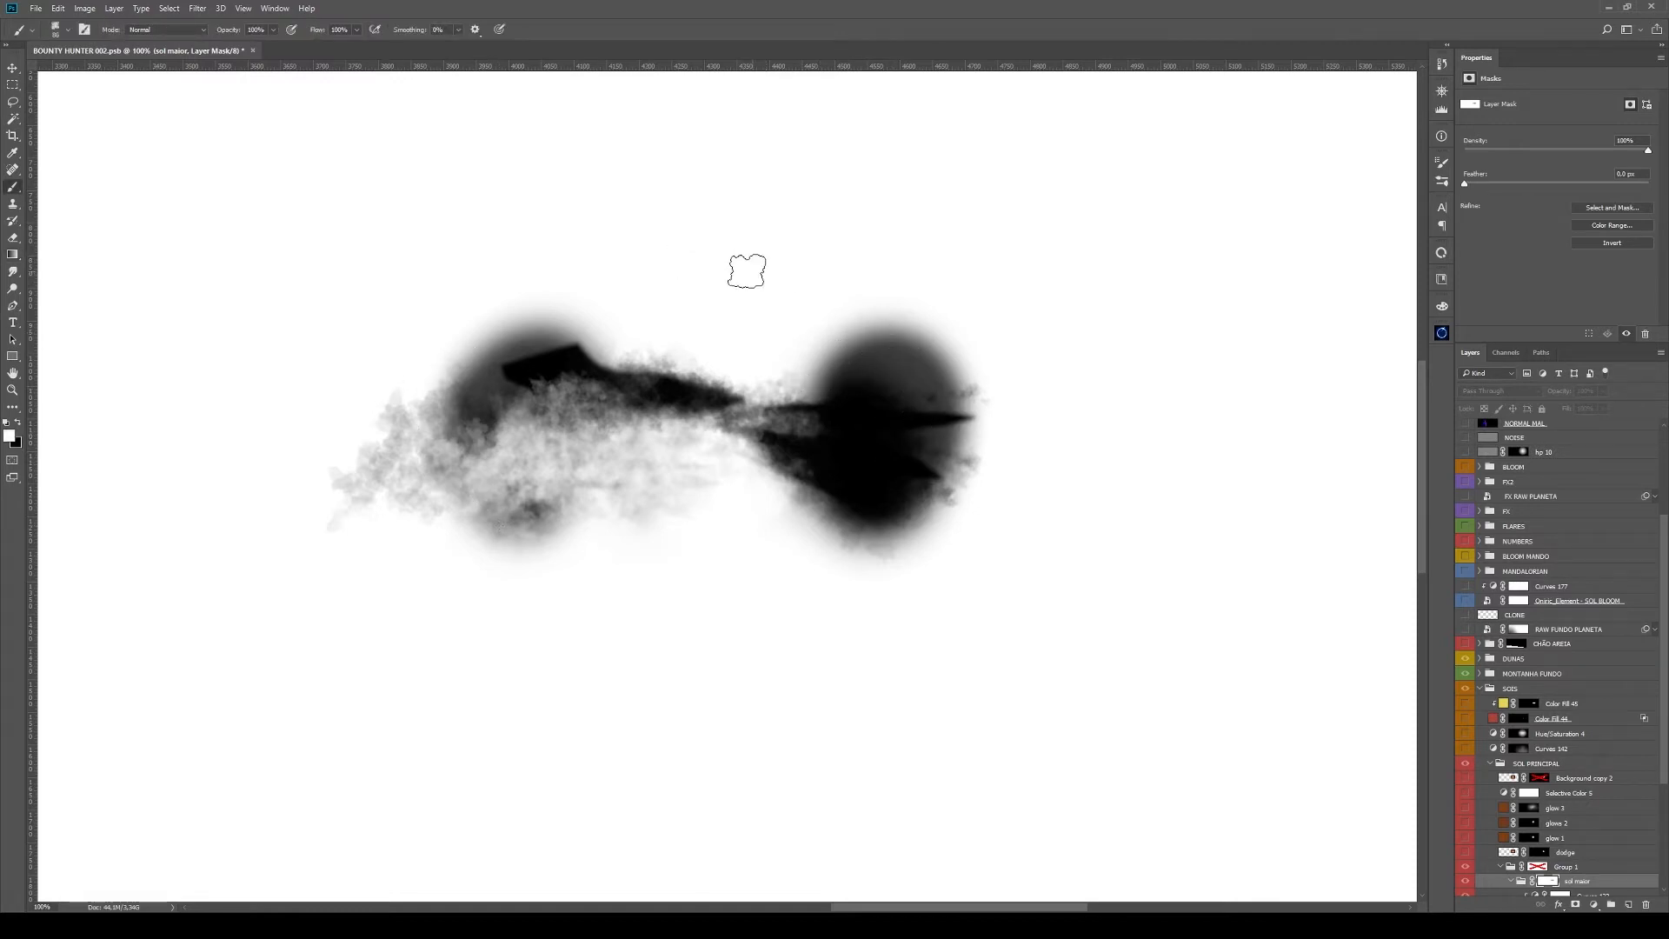
left_click_drag(926, 353, 883, 347)
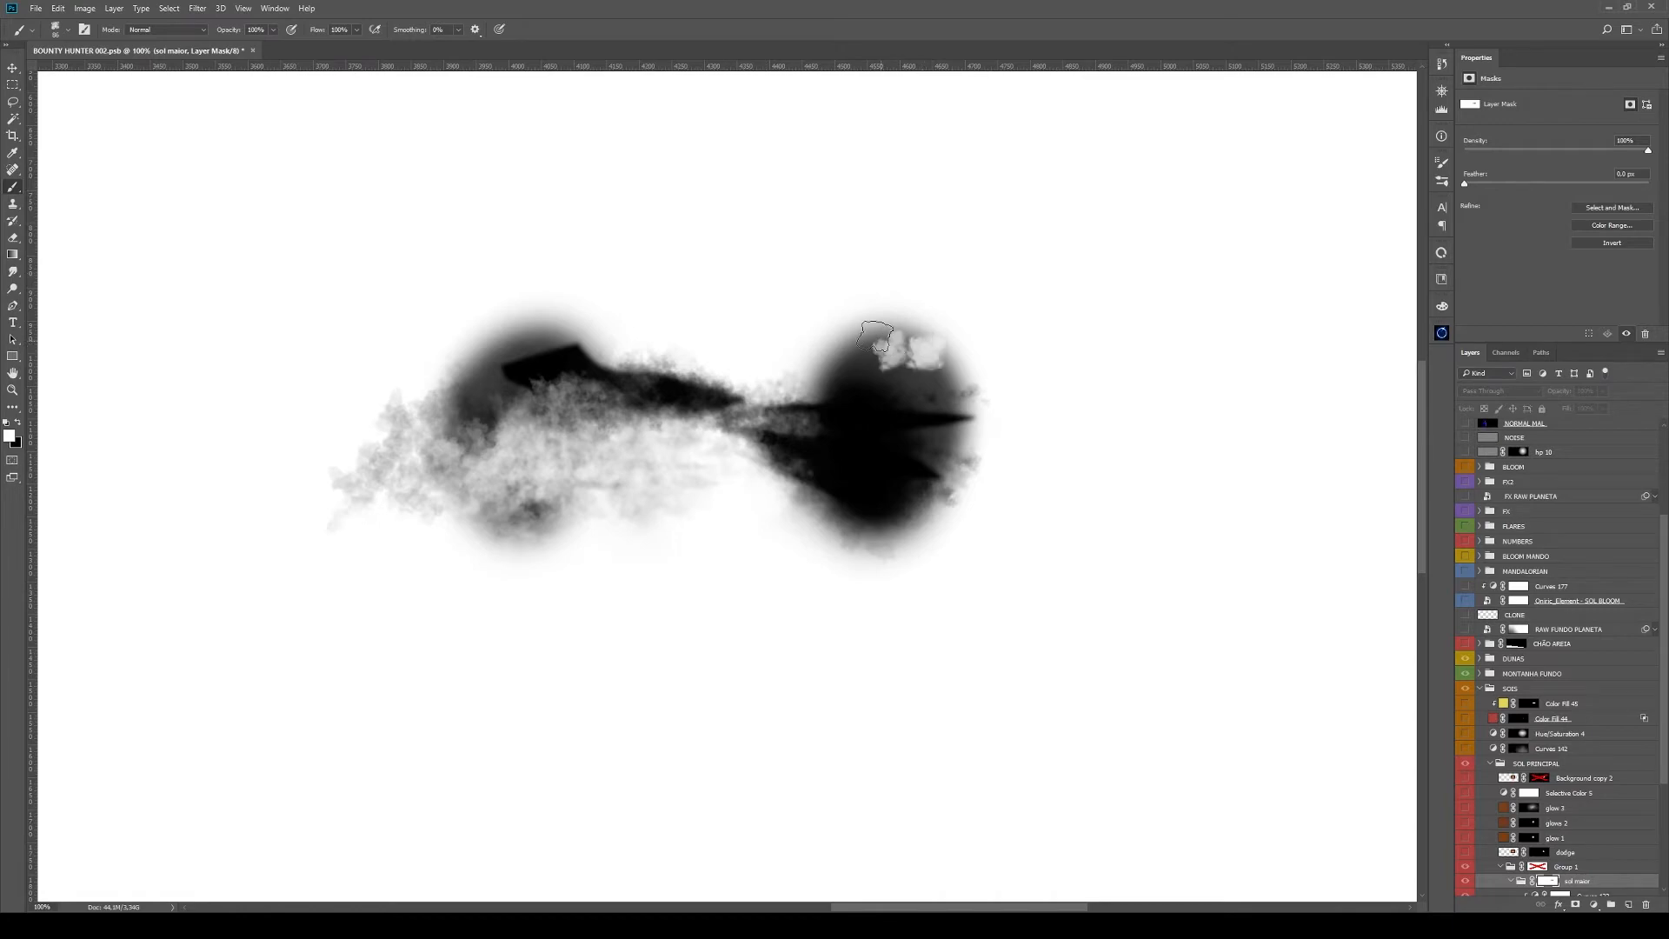
key("ctrl+z")
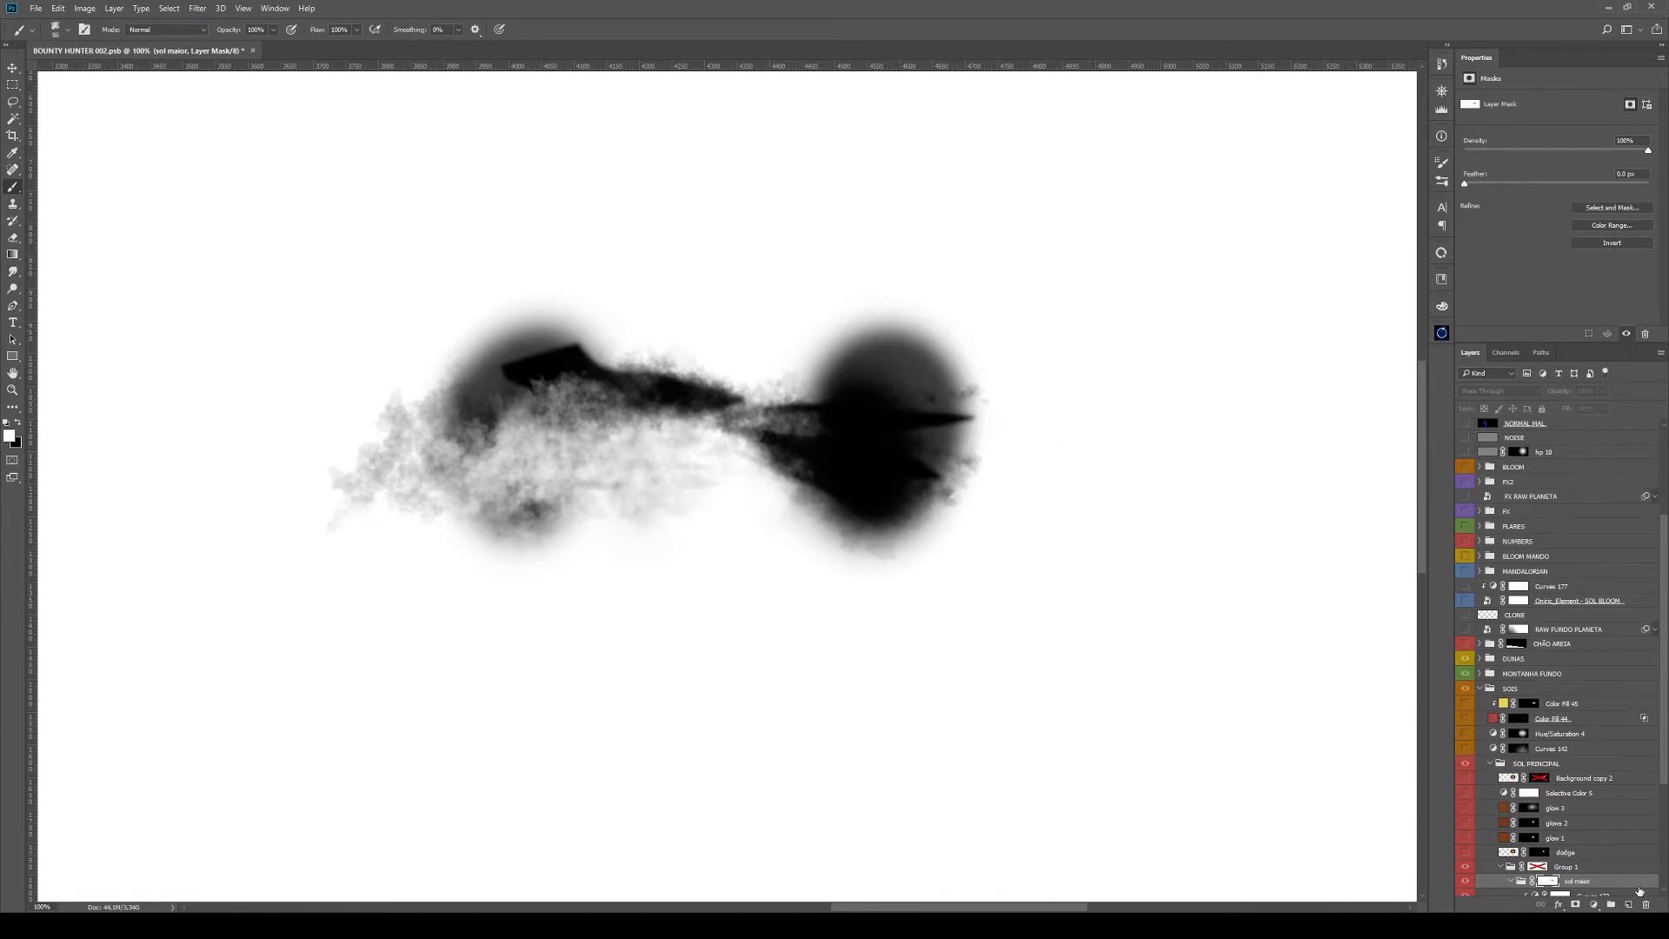
Return to the full image and compare it with the sol maior group's mask
left_click(1550, 880, "alt")
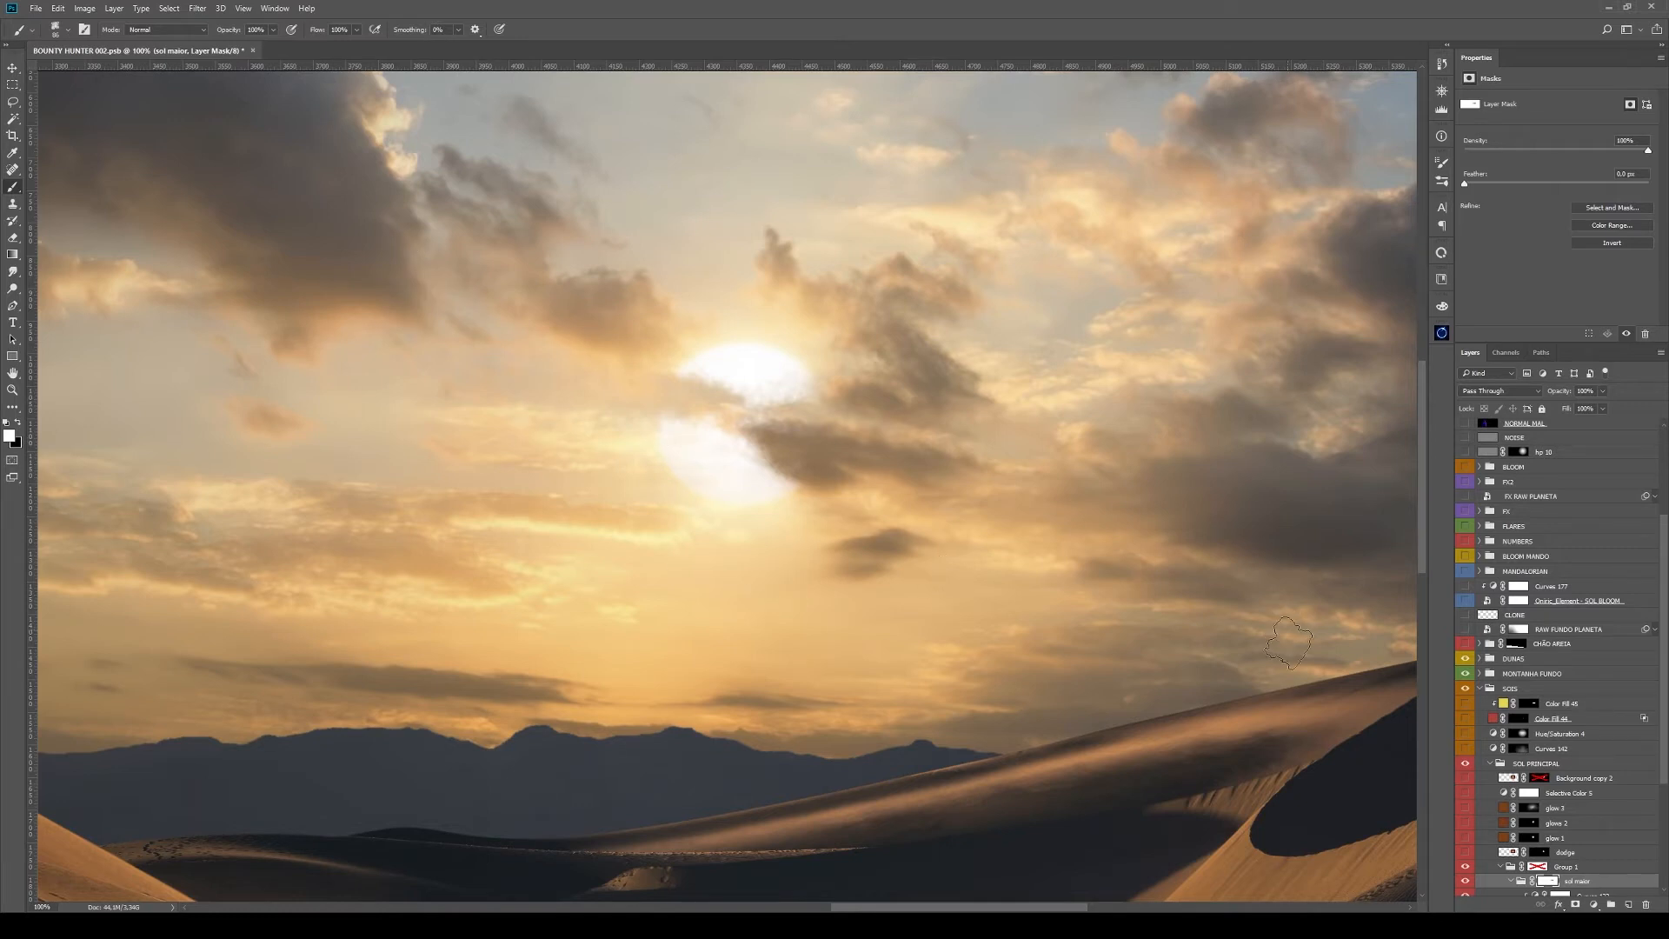
left_click(1548, 881, "alt")
left_click(1549, 881, "alt")
scroll(748, 442, "down", 1)
scroll(1631, 826, "down", 2)
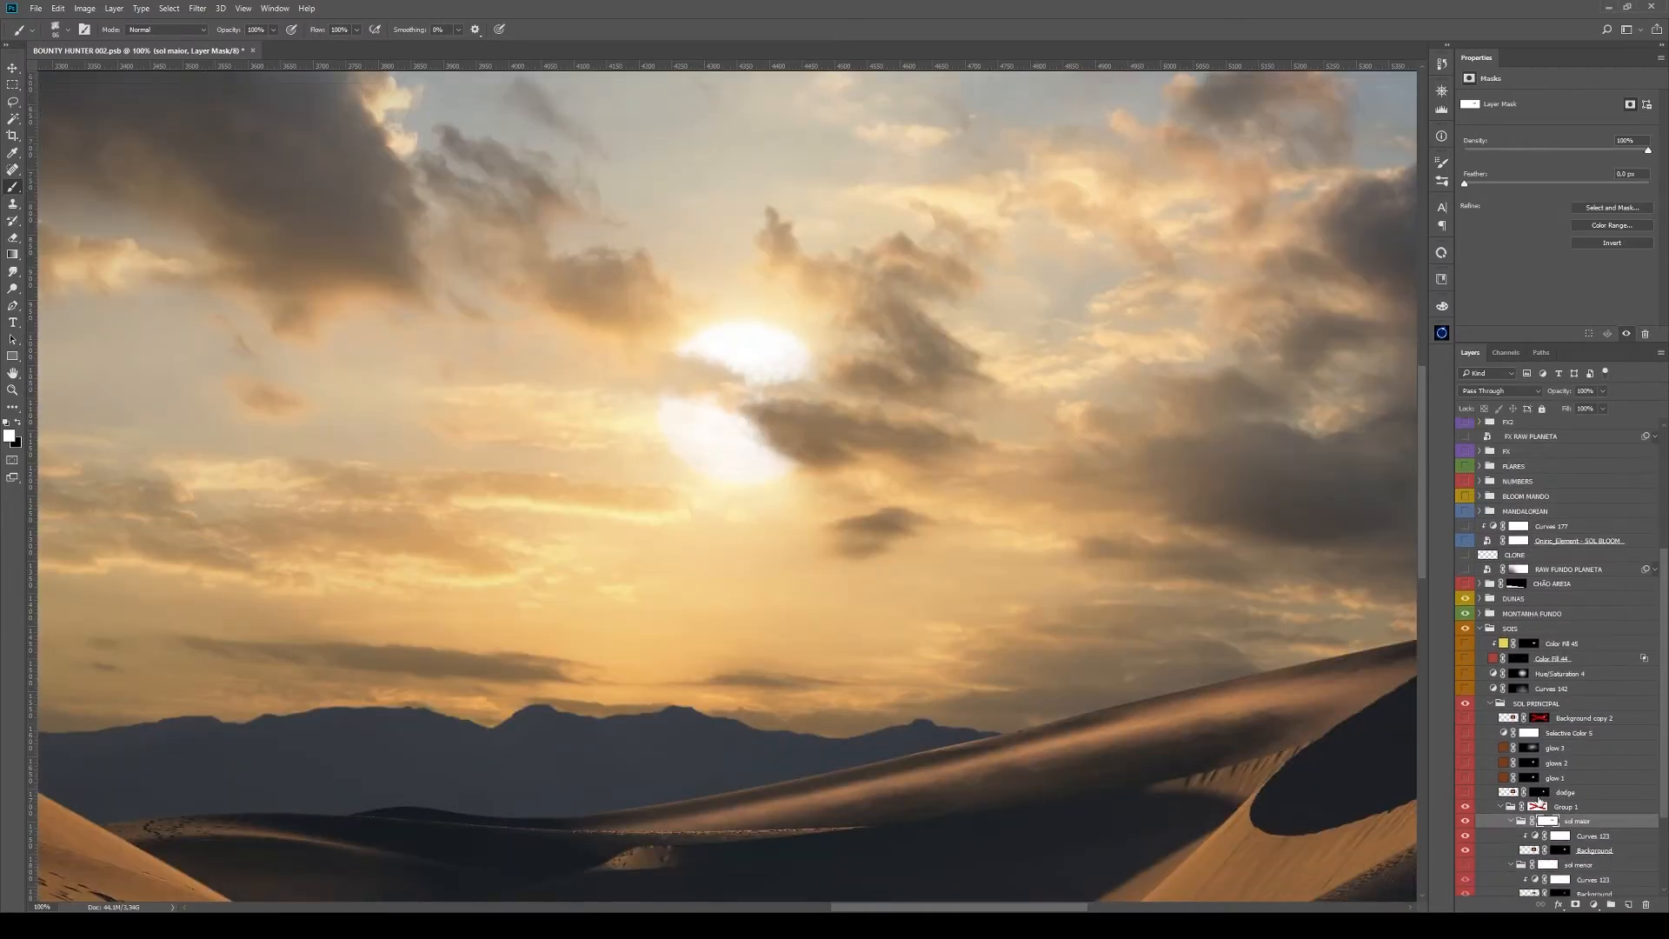
Look through the sun group layers and view the unmasked sun photo on Background copy 3, hiding that layer again
left_click(1511, 865)
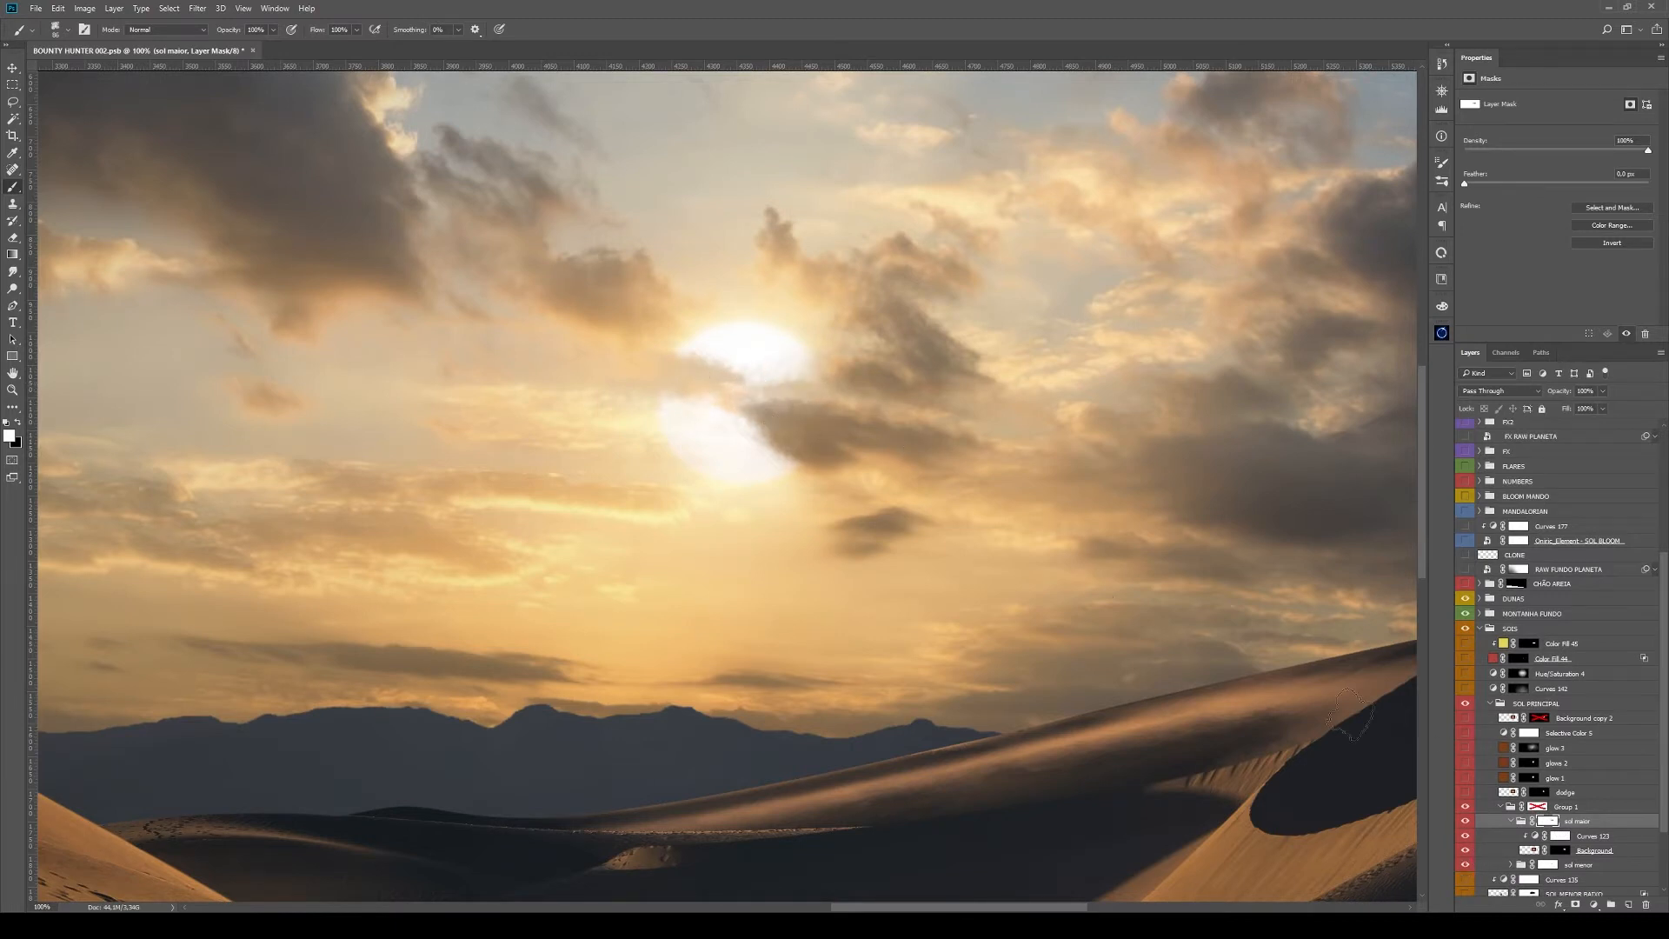
left_click(1512, 866)
scroll(1587, 848, "down", 1)
left_click(1593, 836)
left_click(1593, 822)
left_click(1581, 868)
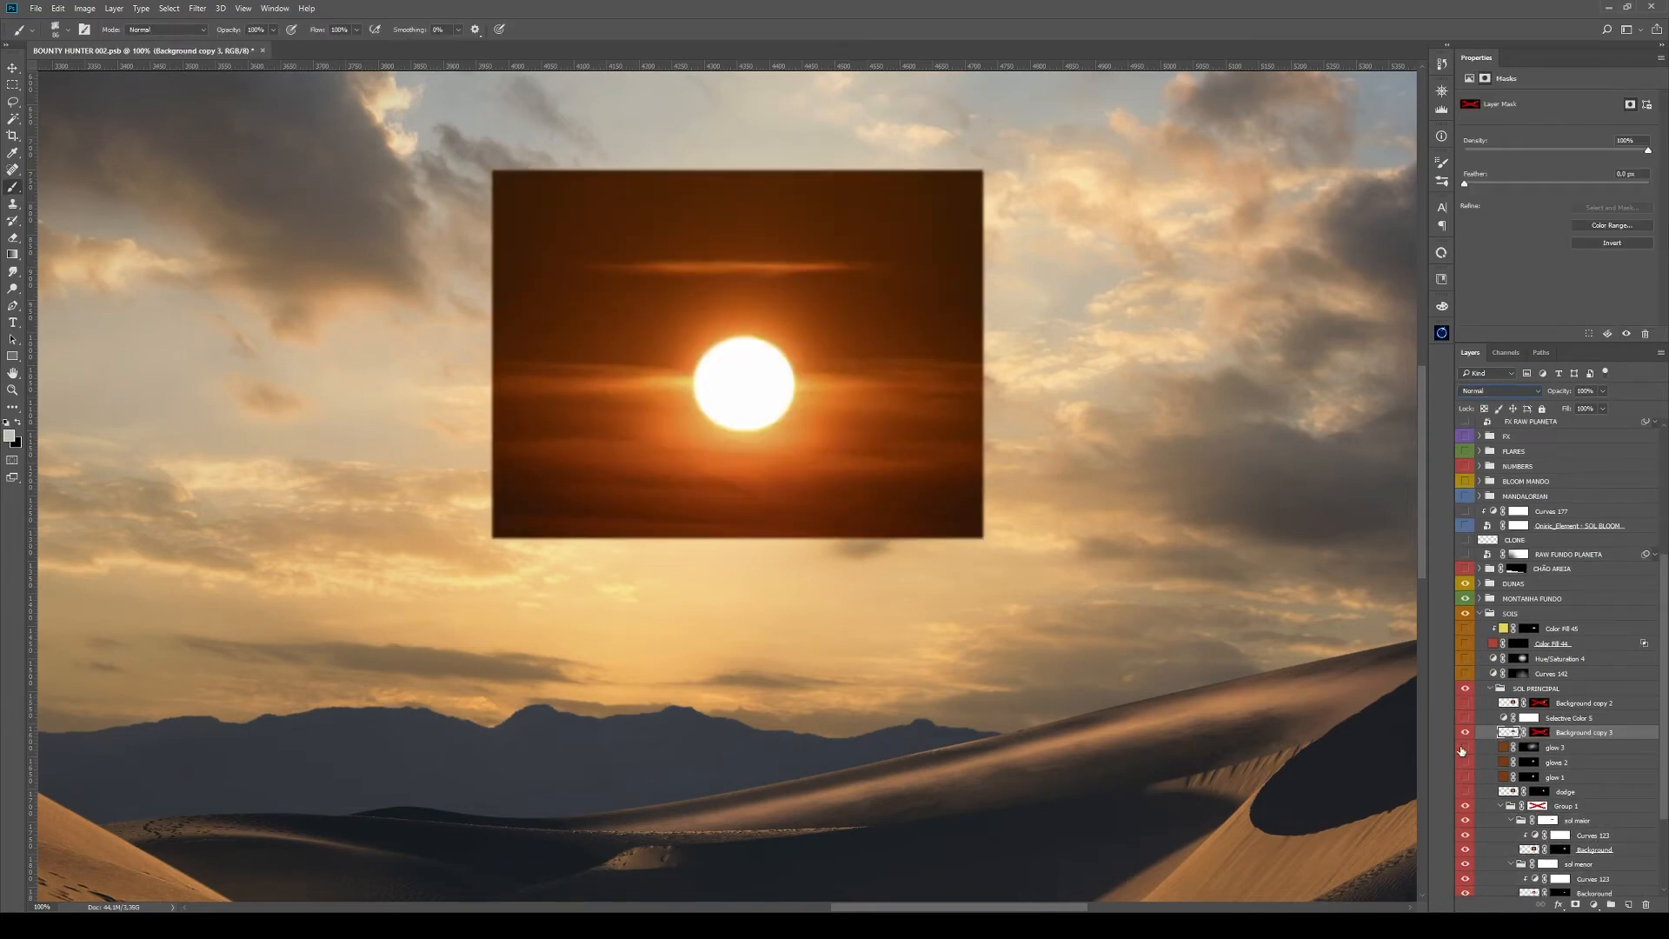
left_click(1465, 733)
scroll(1526, 886, "down", 1)
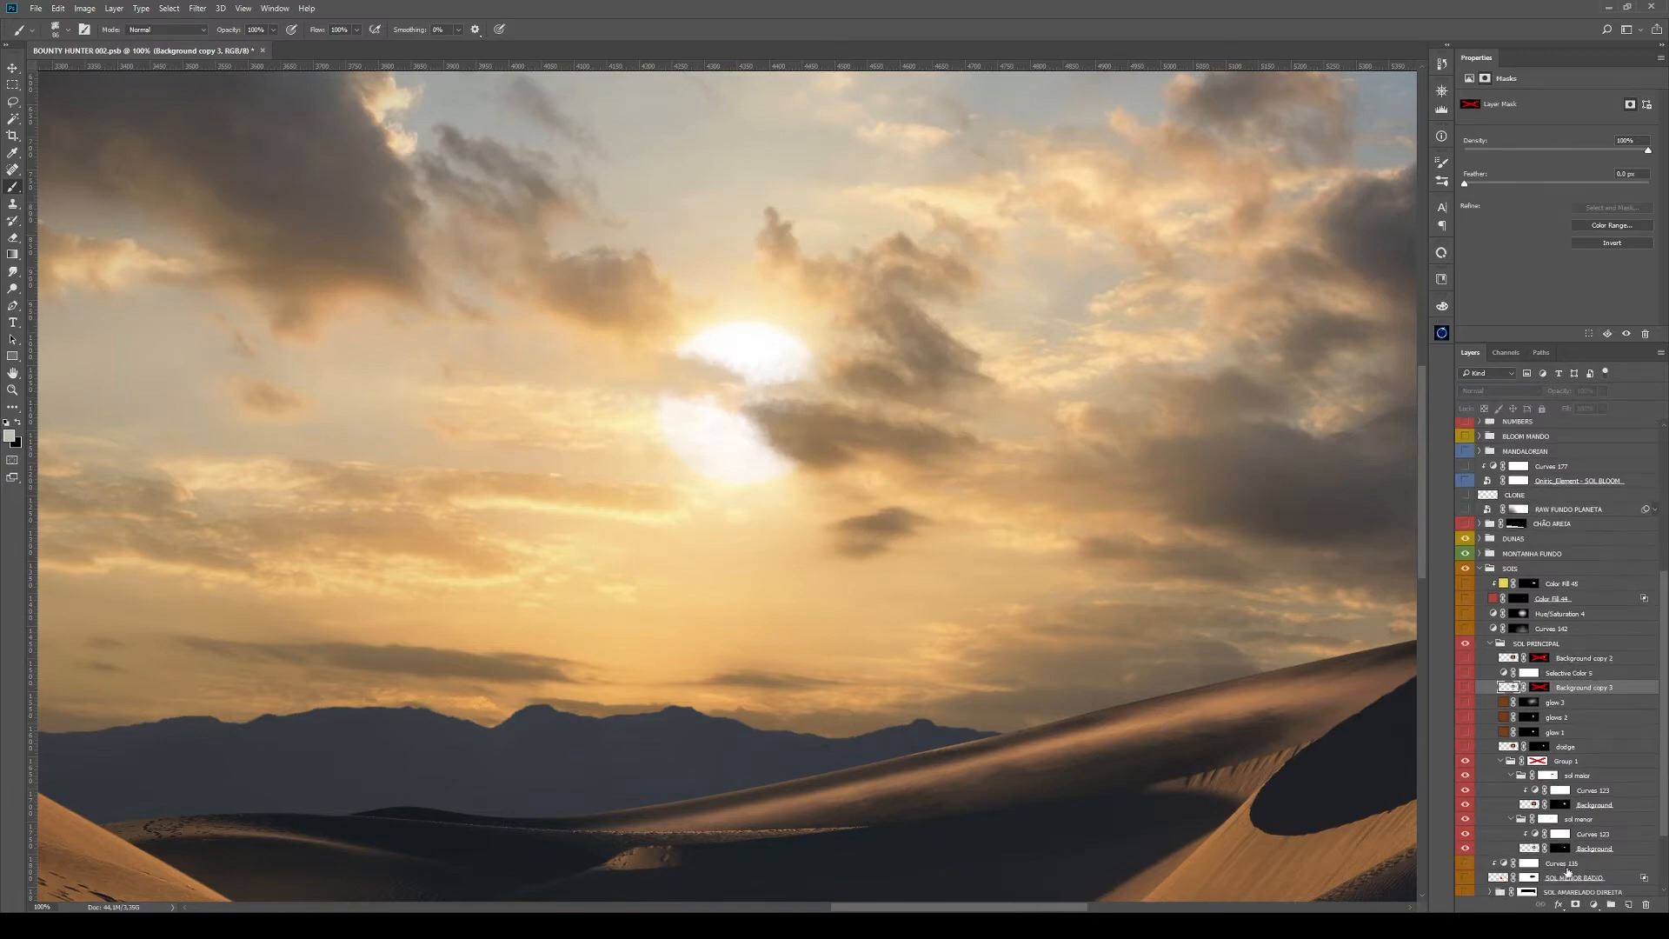
Check the contents of the sol menor and sol maior groups and collapse both groups
left_click(1544, 820)
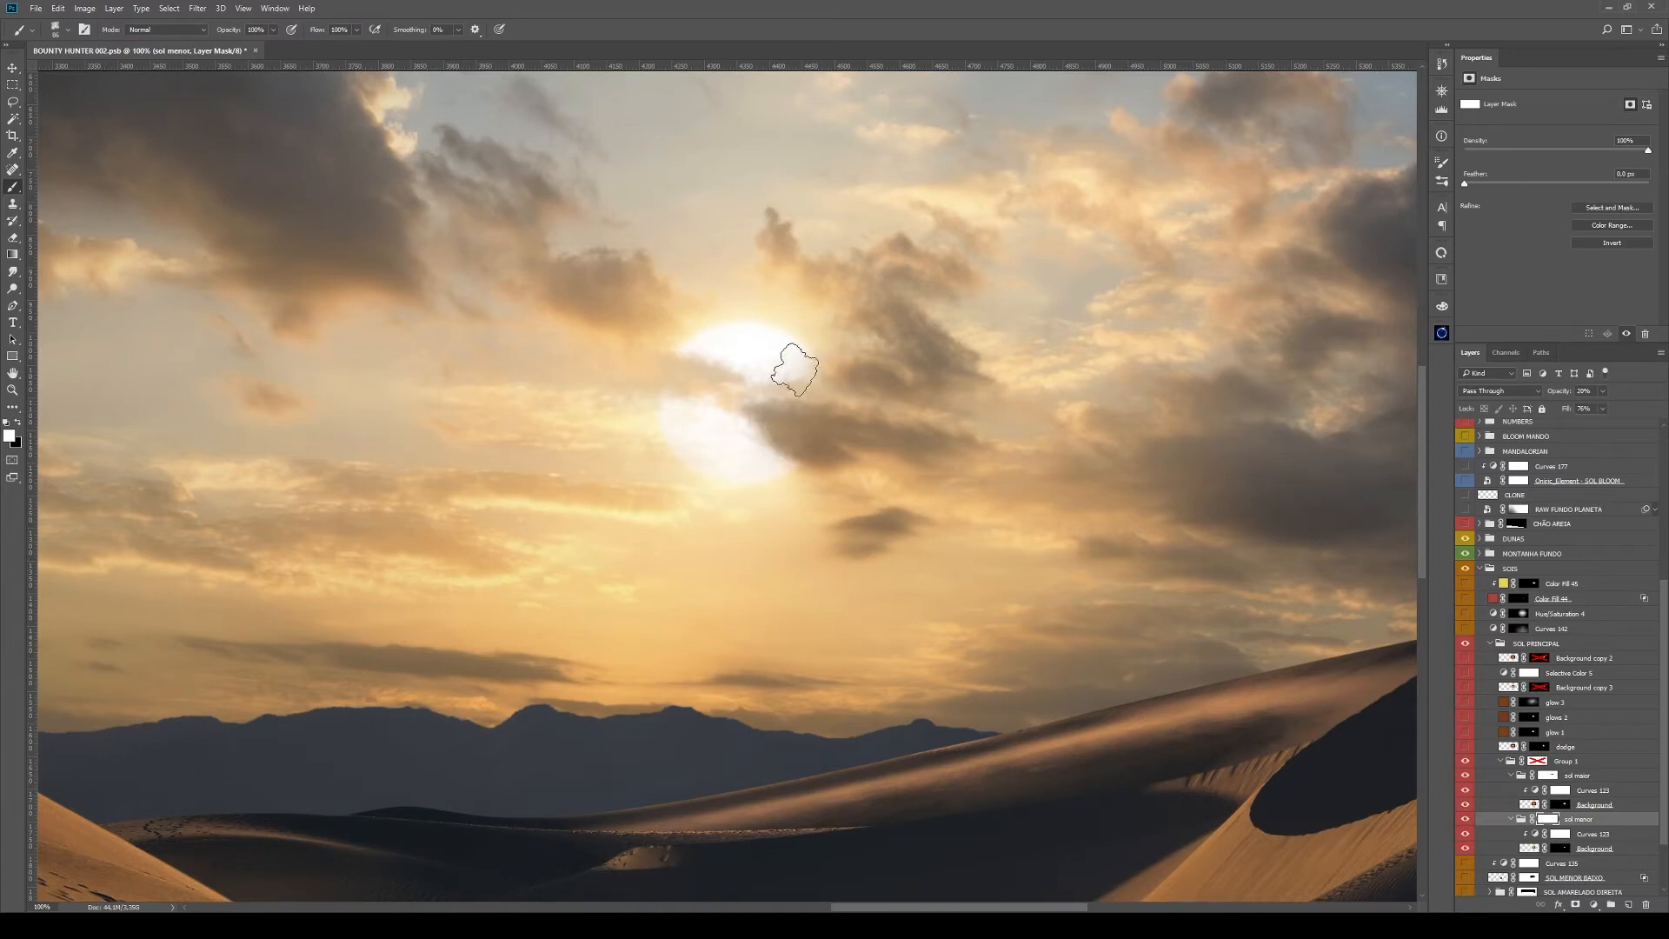
left_click(1593, 792)
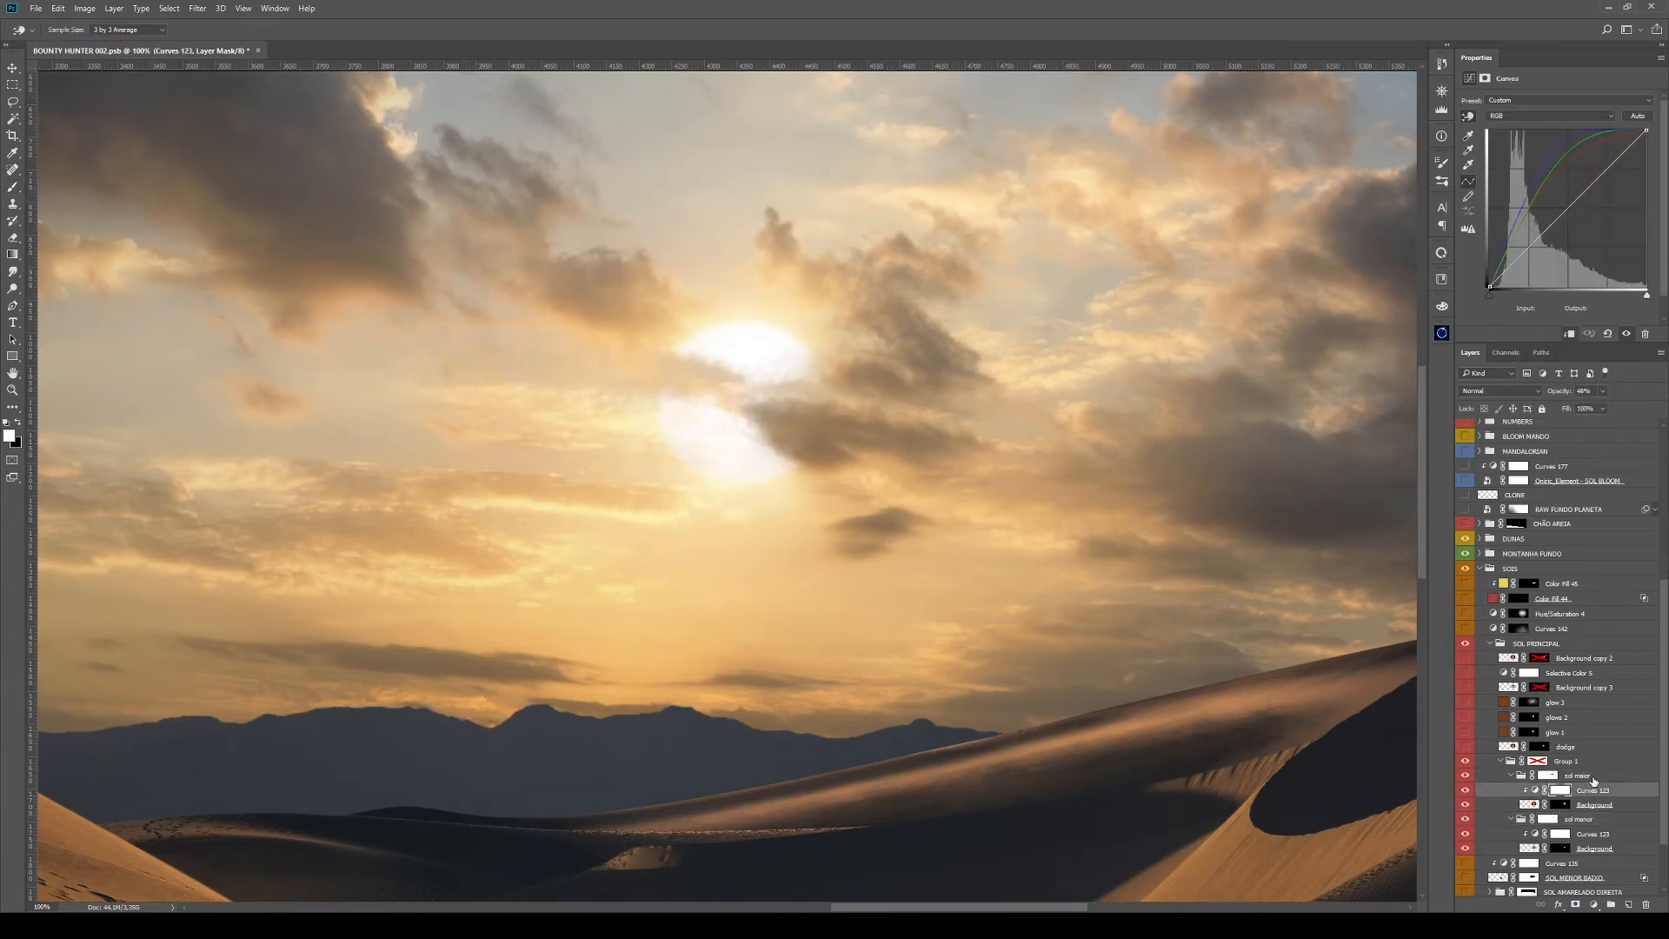
left_click(1600, 777)
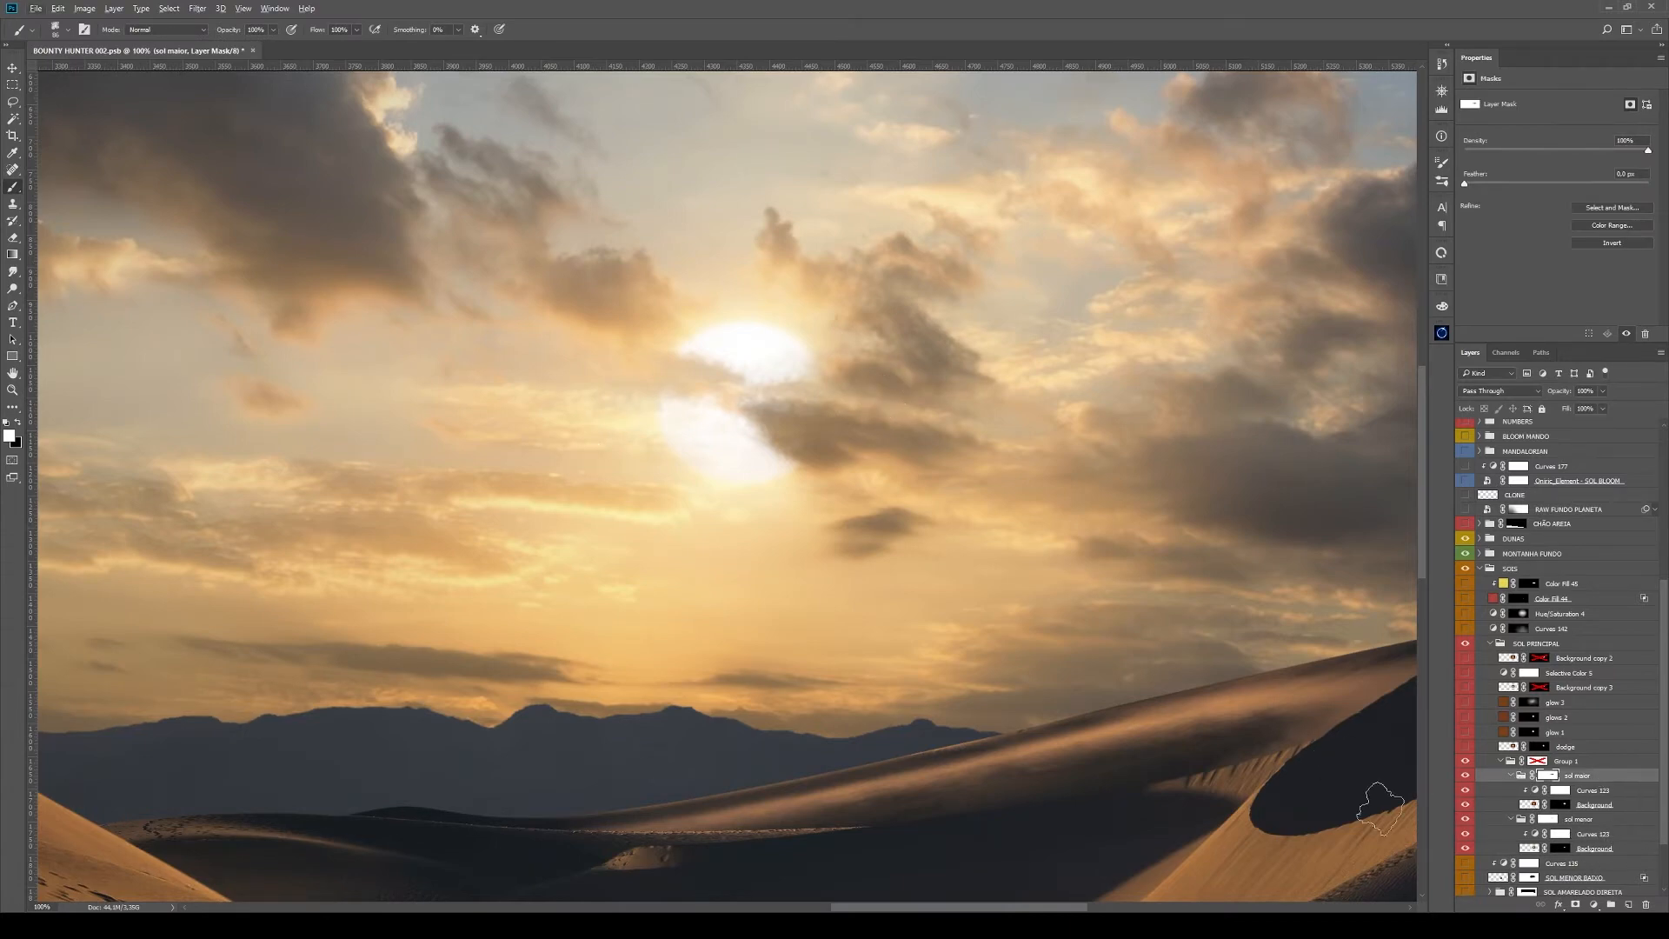
left_click(1511, 776)
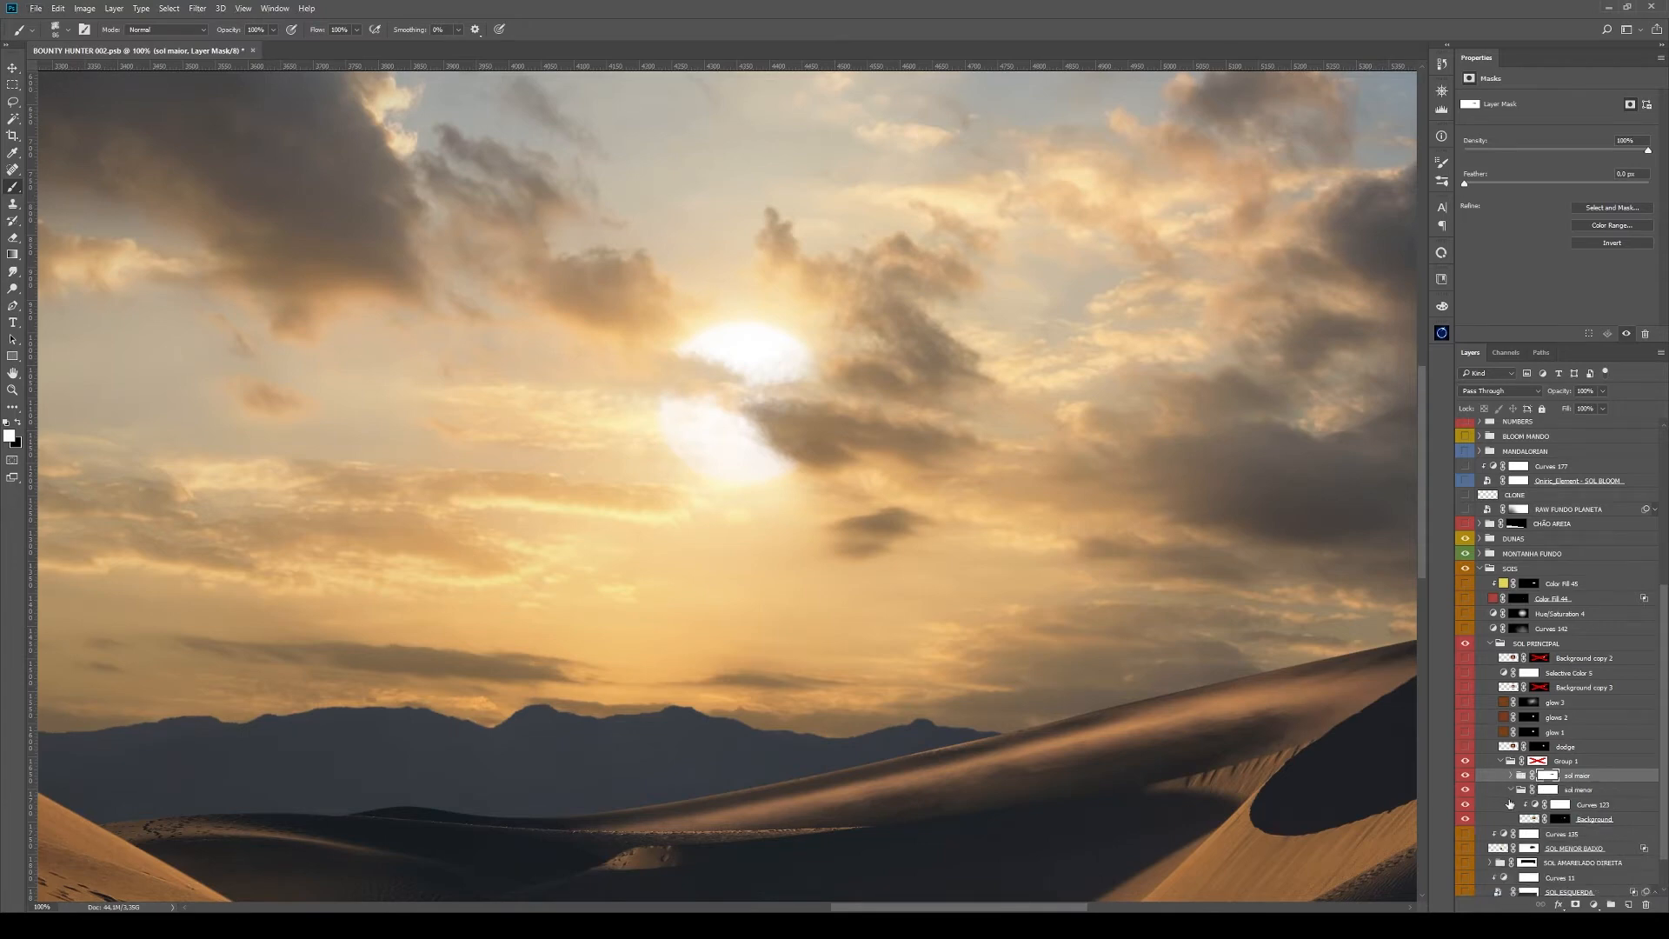
left_click(1511, 790)
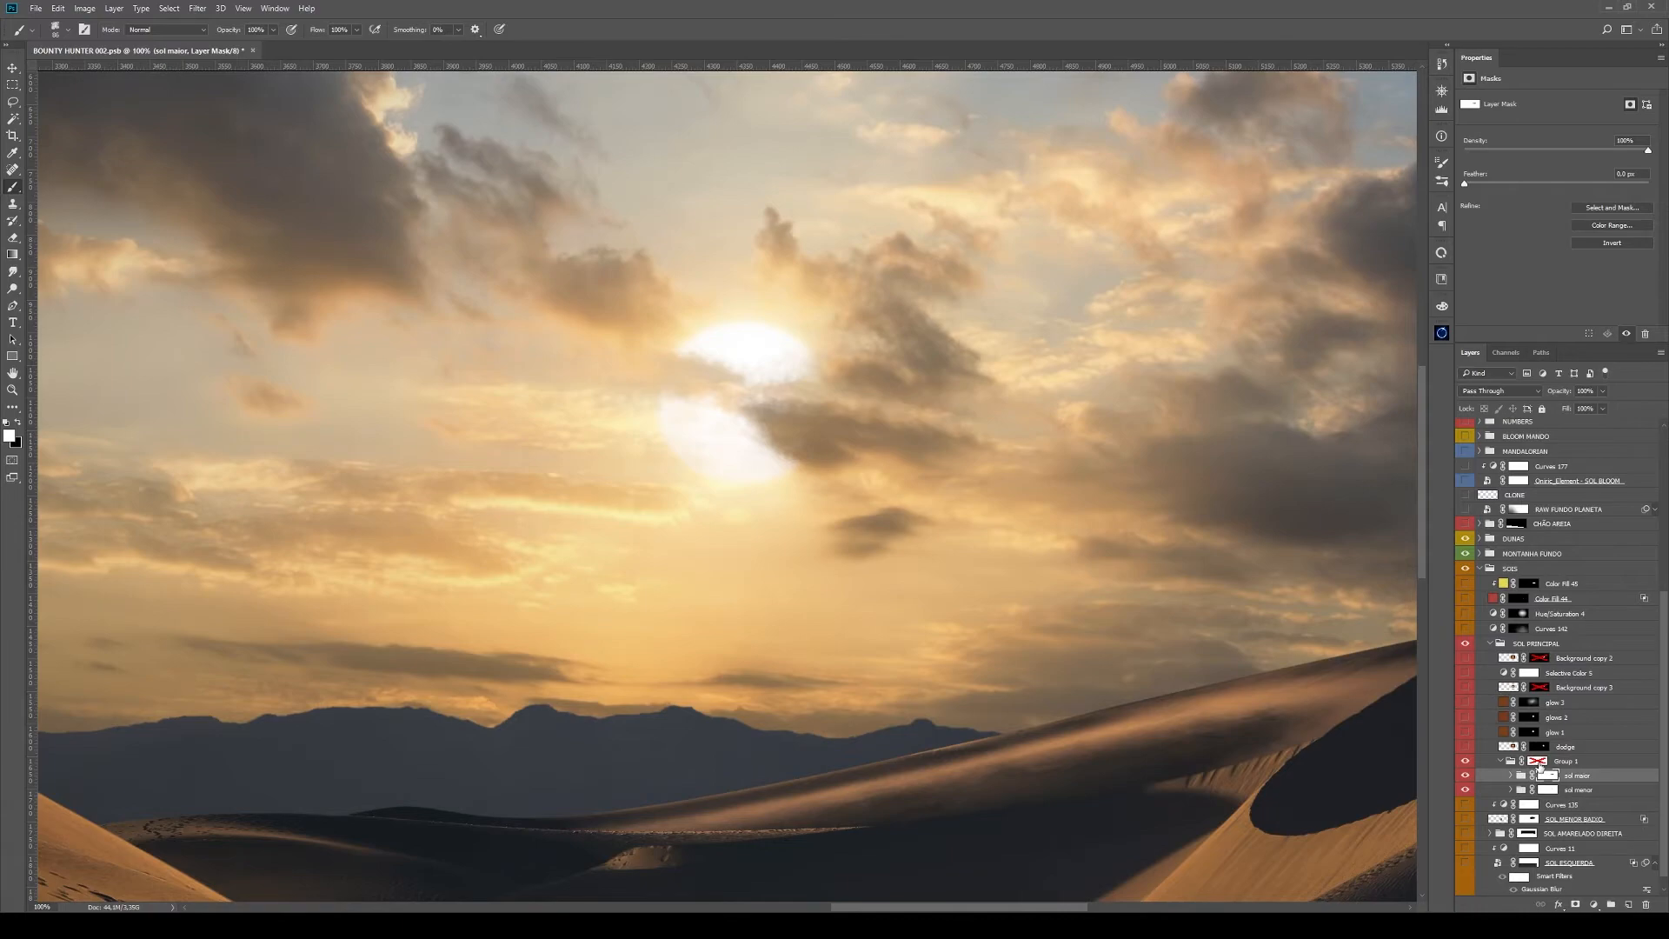
Enable the disabled mask of Group 1 and view it on its own before returning to the image
left_click(1539, 762)
left_click(1538, 761, "alt")
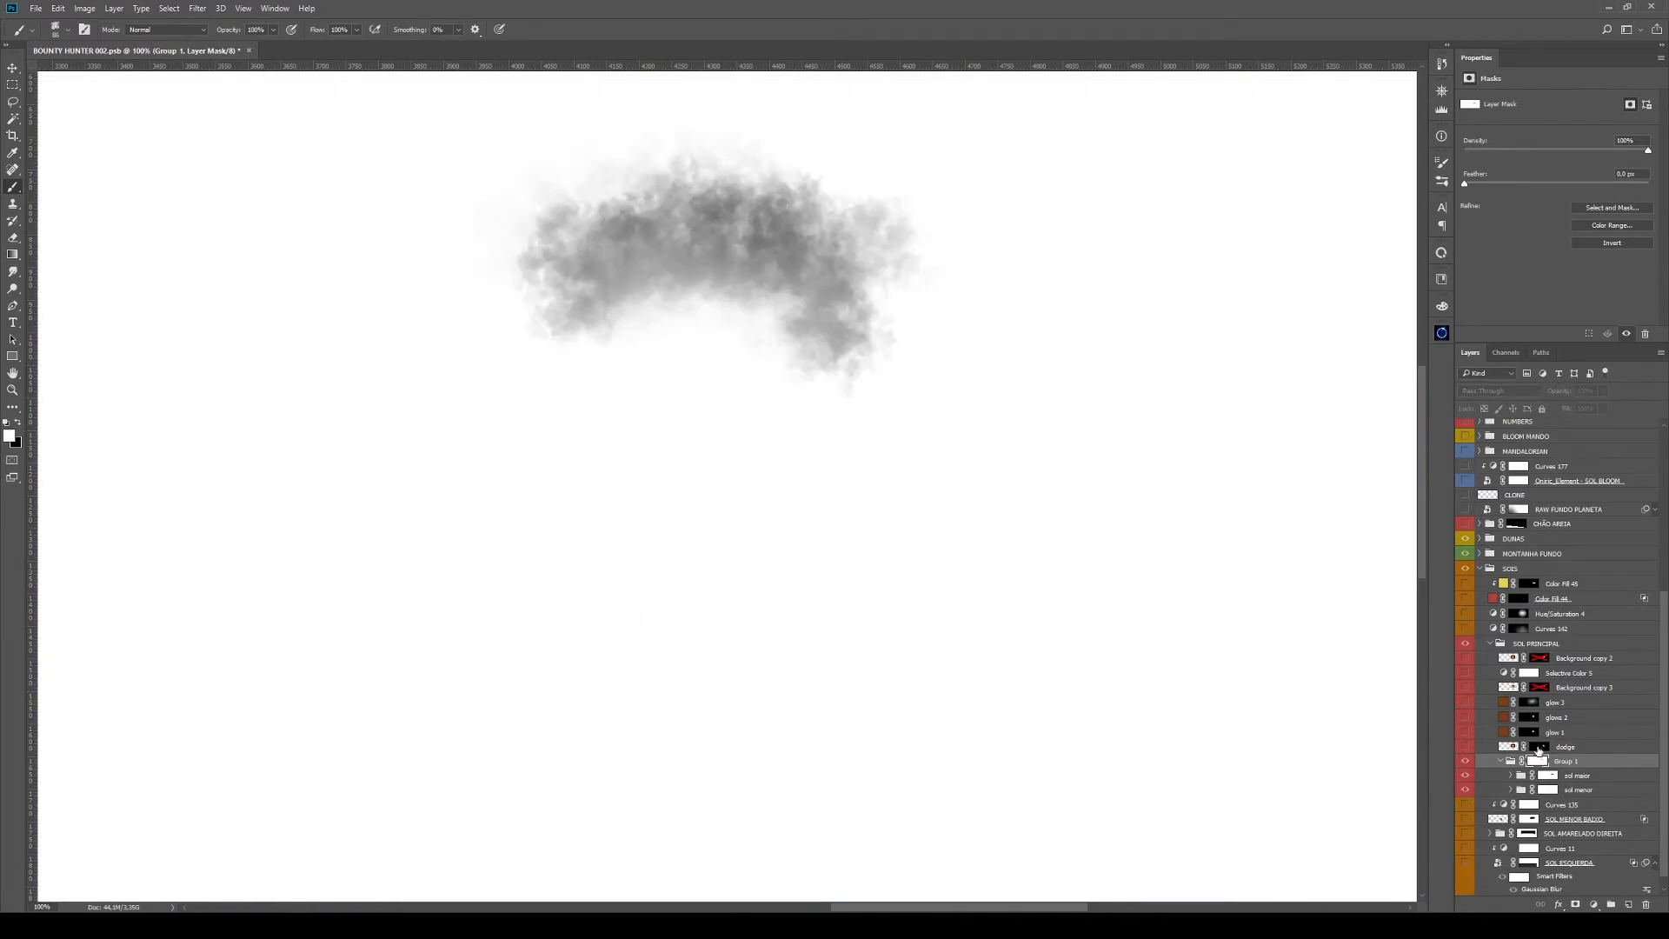
left_click(1538, 762, "alt")
Compare the suns with Group 1 hidden and shown
left_click(1468, 761)
left_click(1468, 762)
left_click(1465, 762)
left_click(1465, 762)
left_click(1465, 762)
left_click(1465, 762)
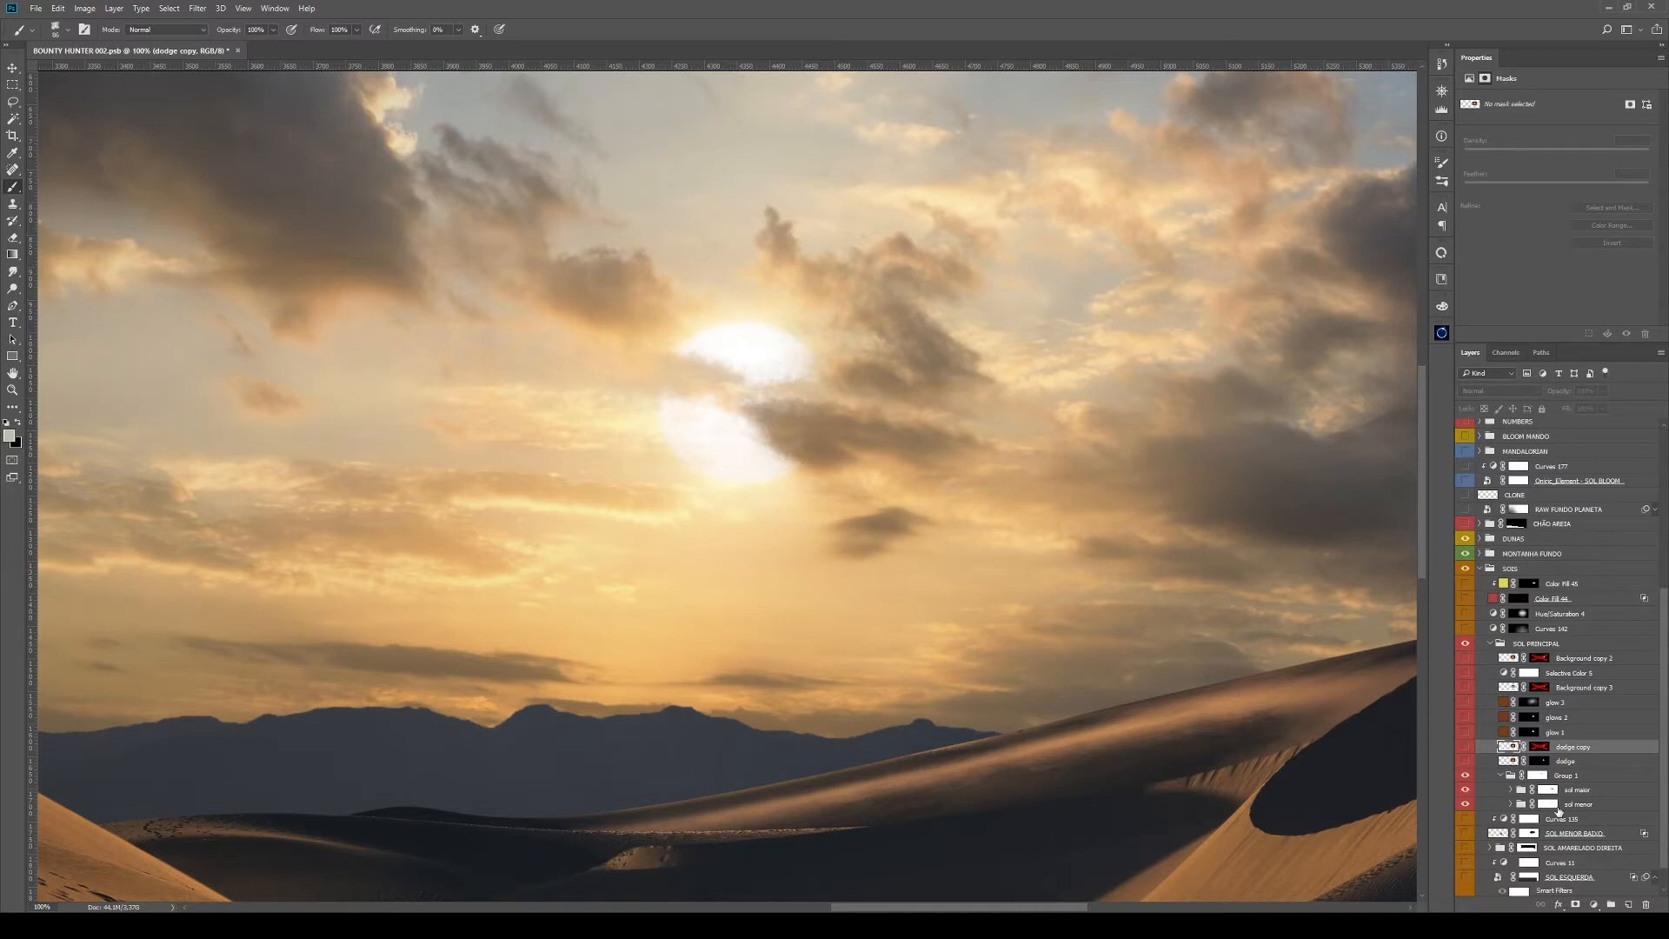
Show the unmasked sun photo on the dodge copy layer and set its blend mode to Linear Dodge (Add)
left_click(1466, 746)
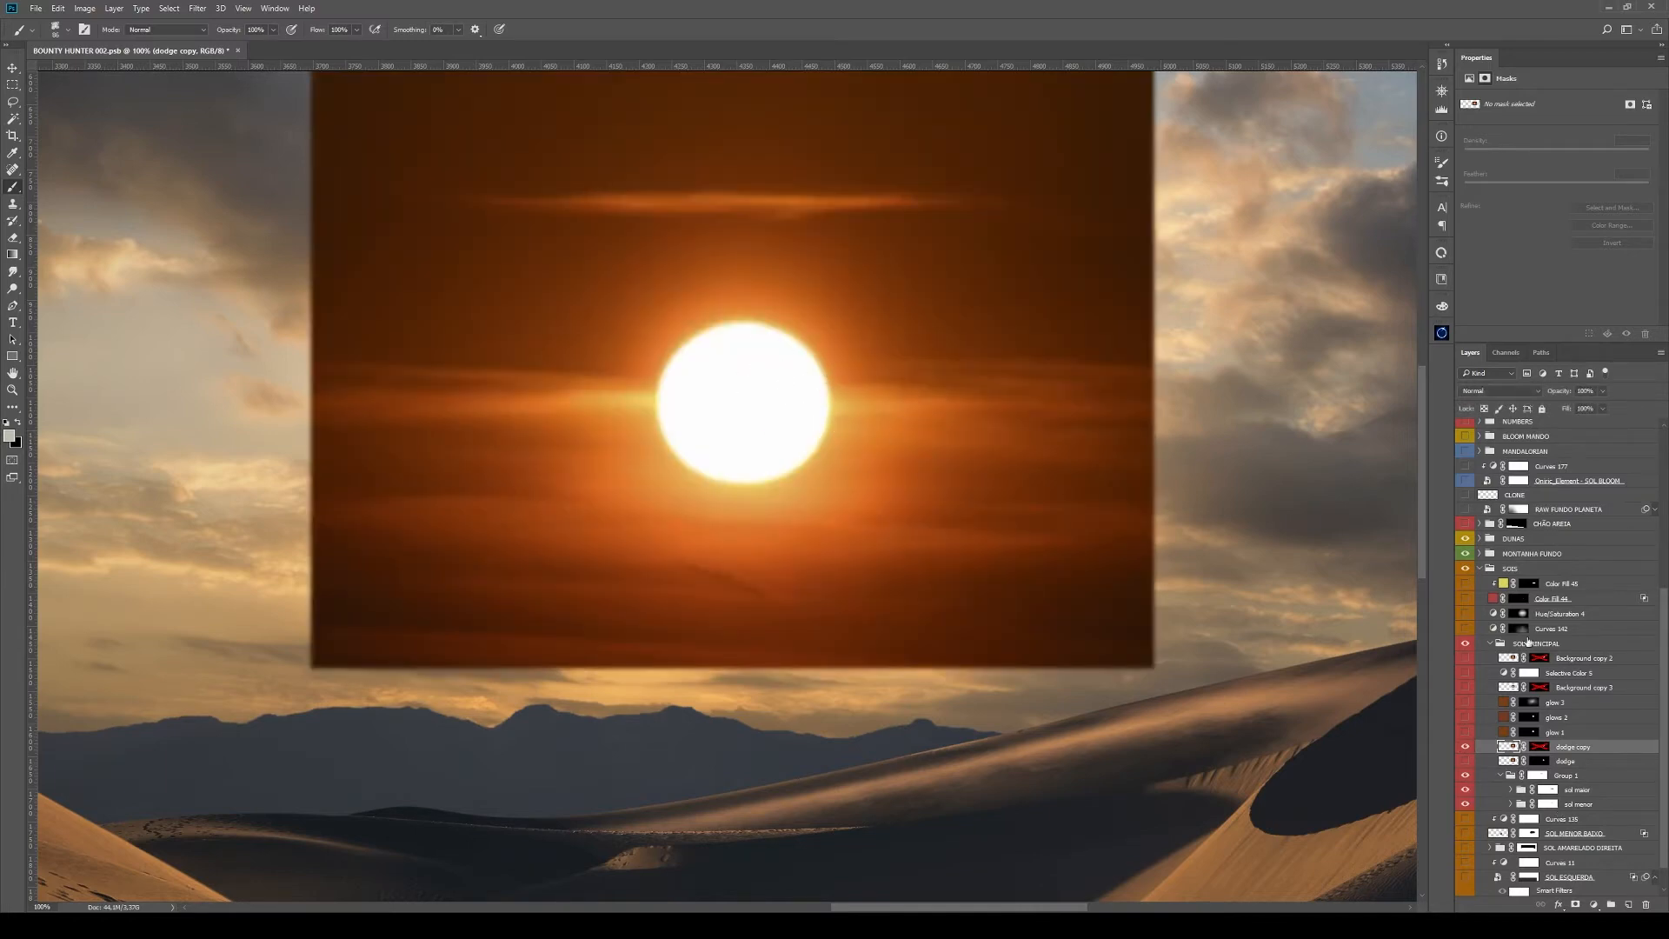
left_click(1500, 390)
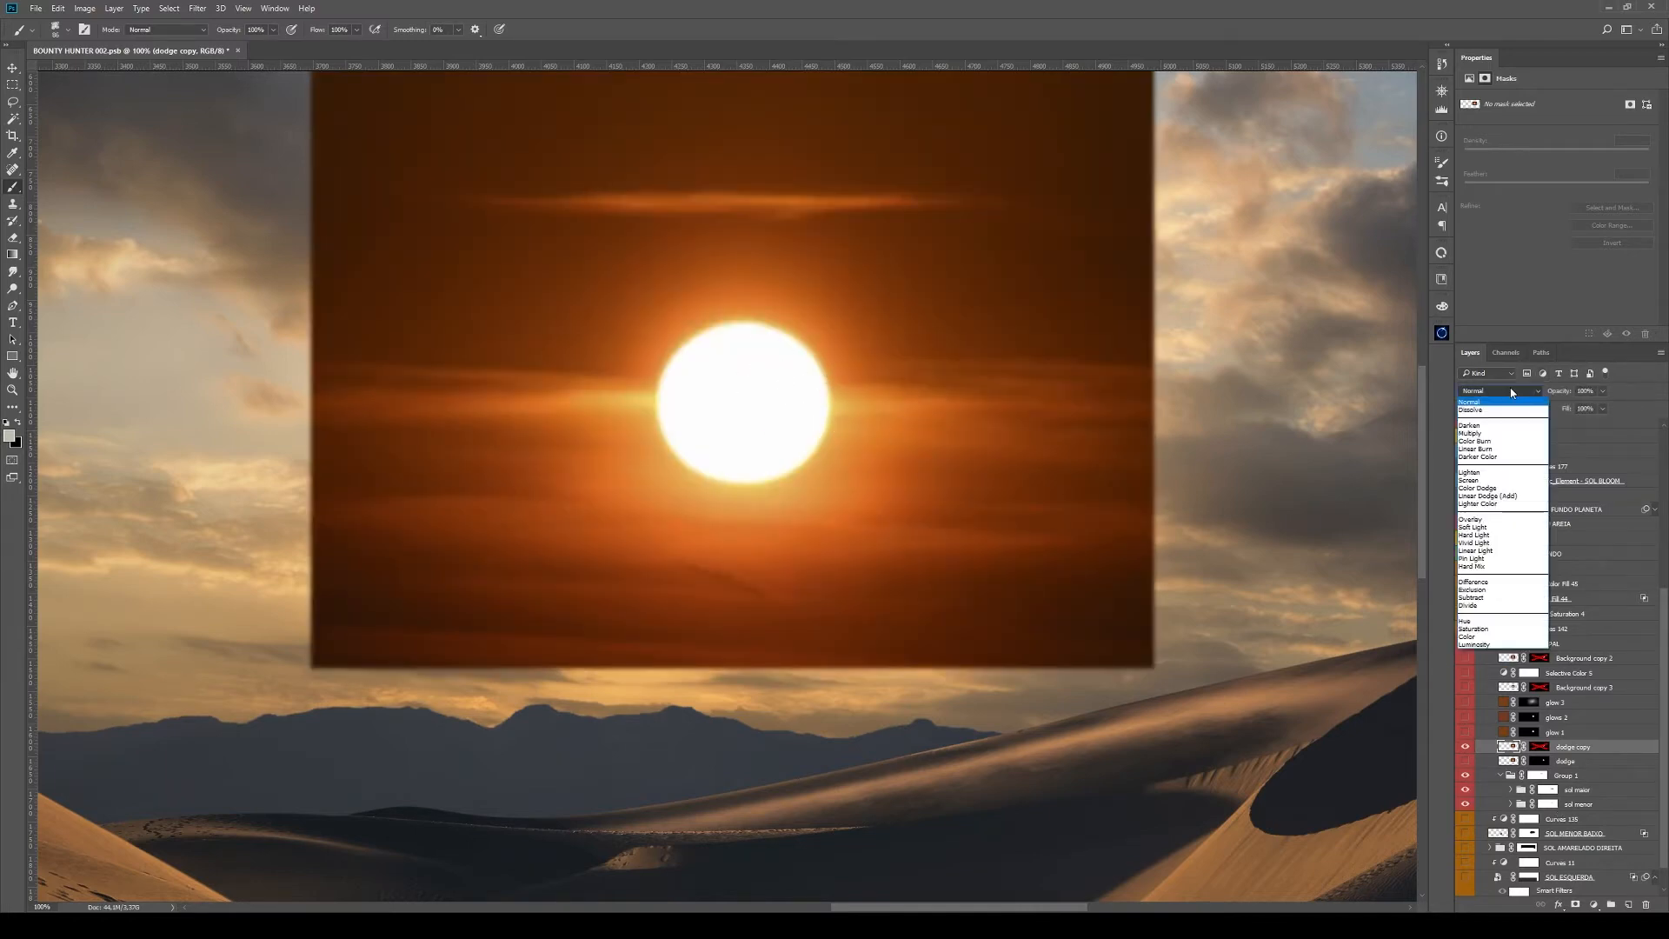
left_click(1510, 496)
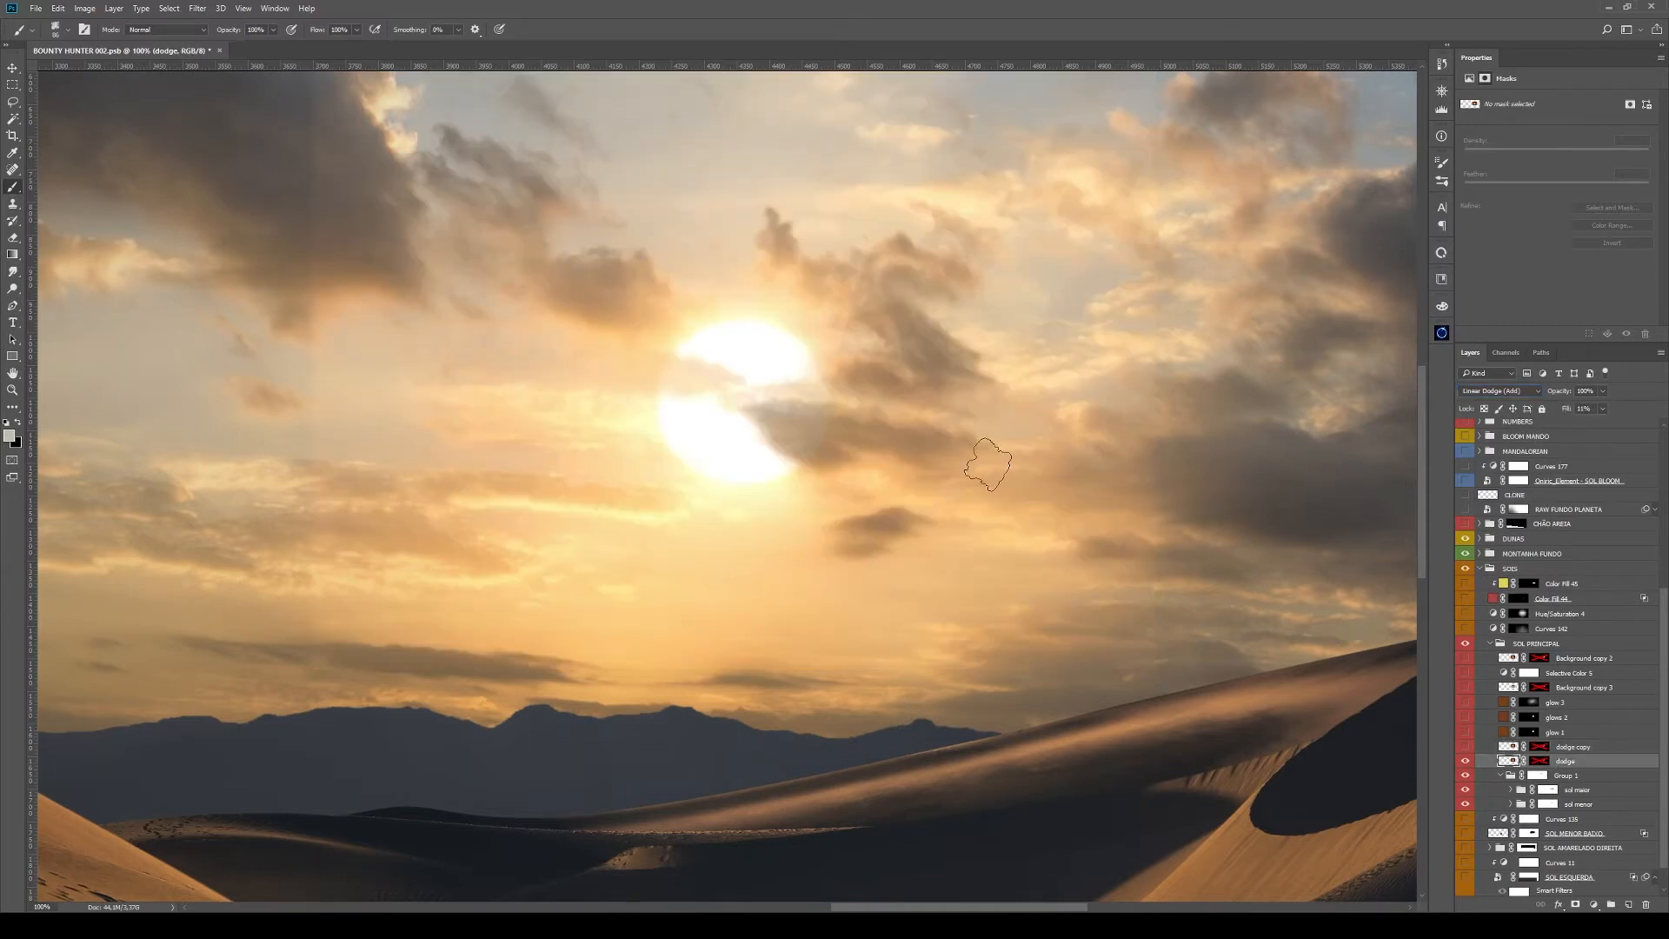
View the dodge layer's mask, try a large radial white gradient beside its sun glow, and undo it
left_click(1542, 762, "alt")
key("g")
left_click_drag(336, 477, 162, 209)
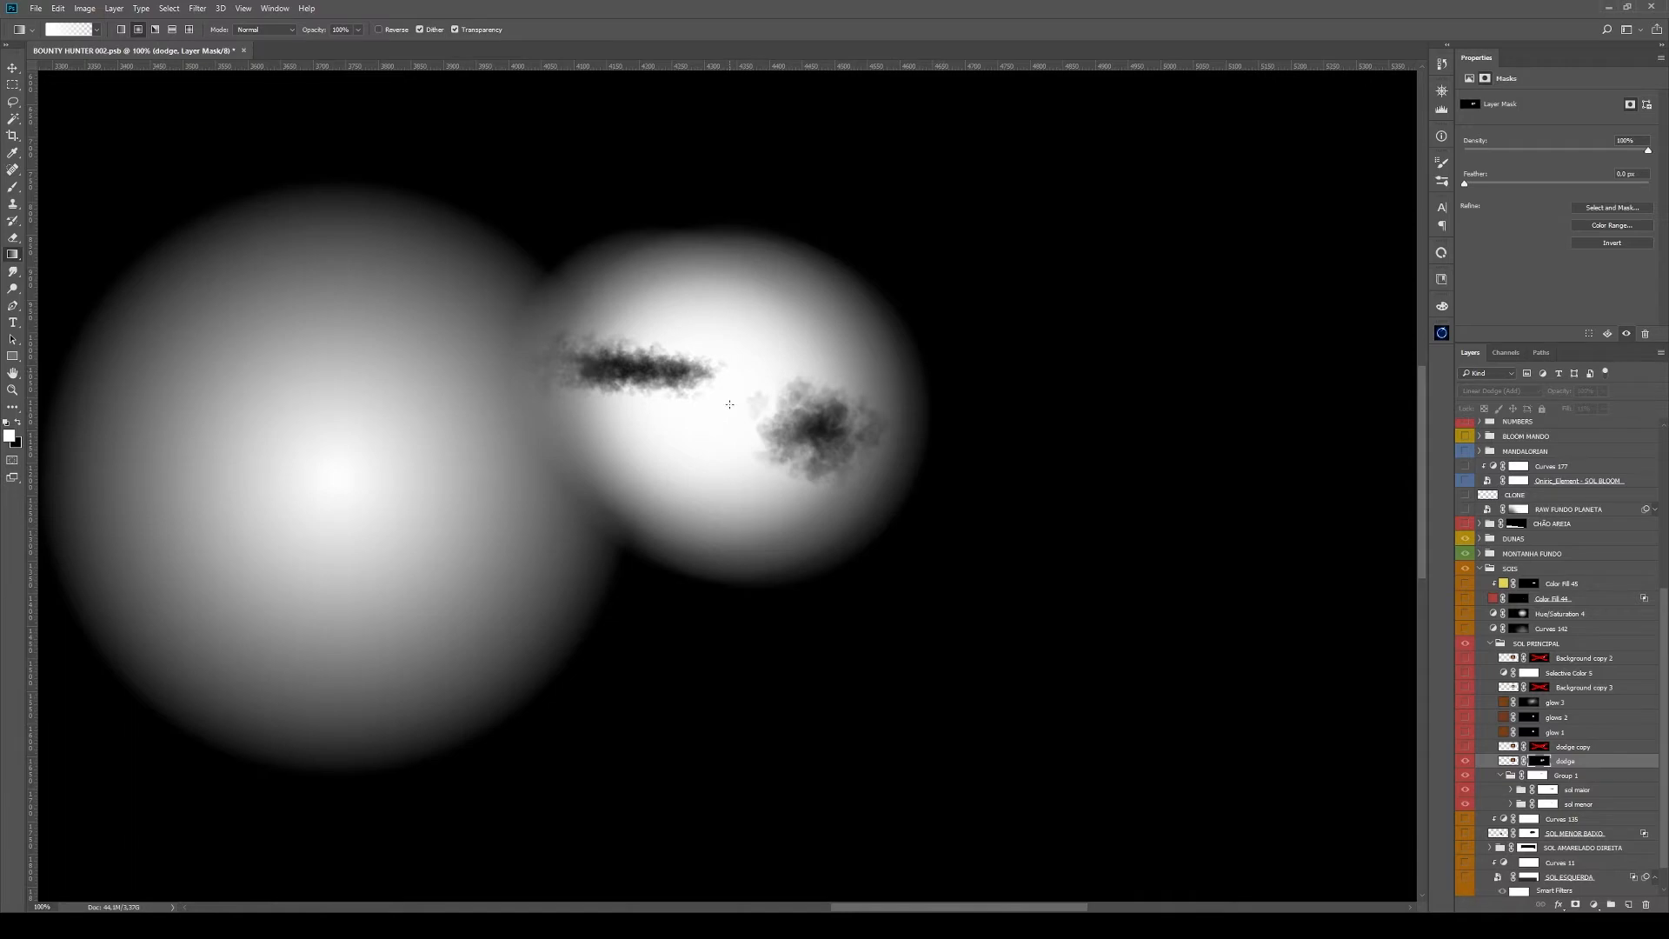
key("ctrl+z")
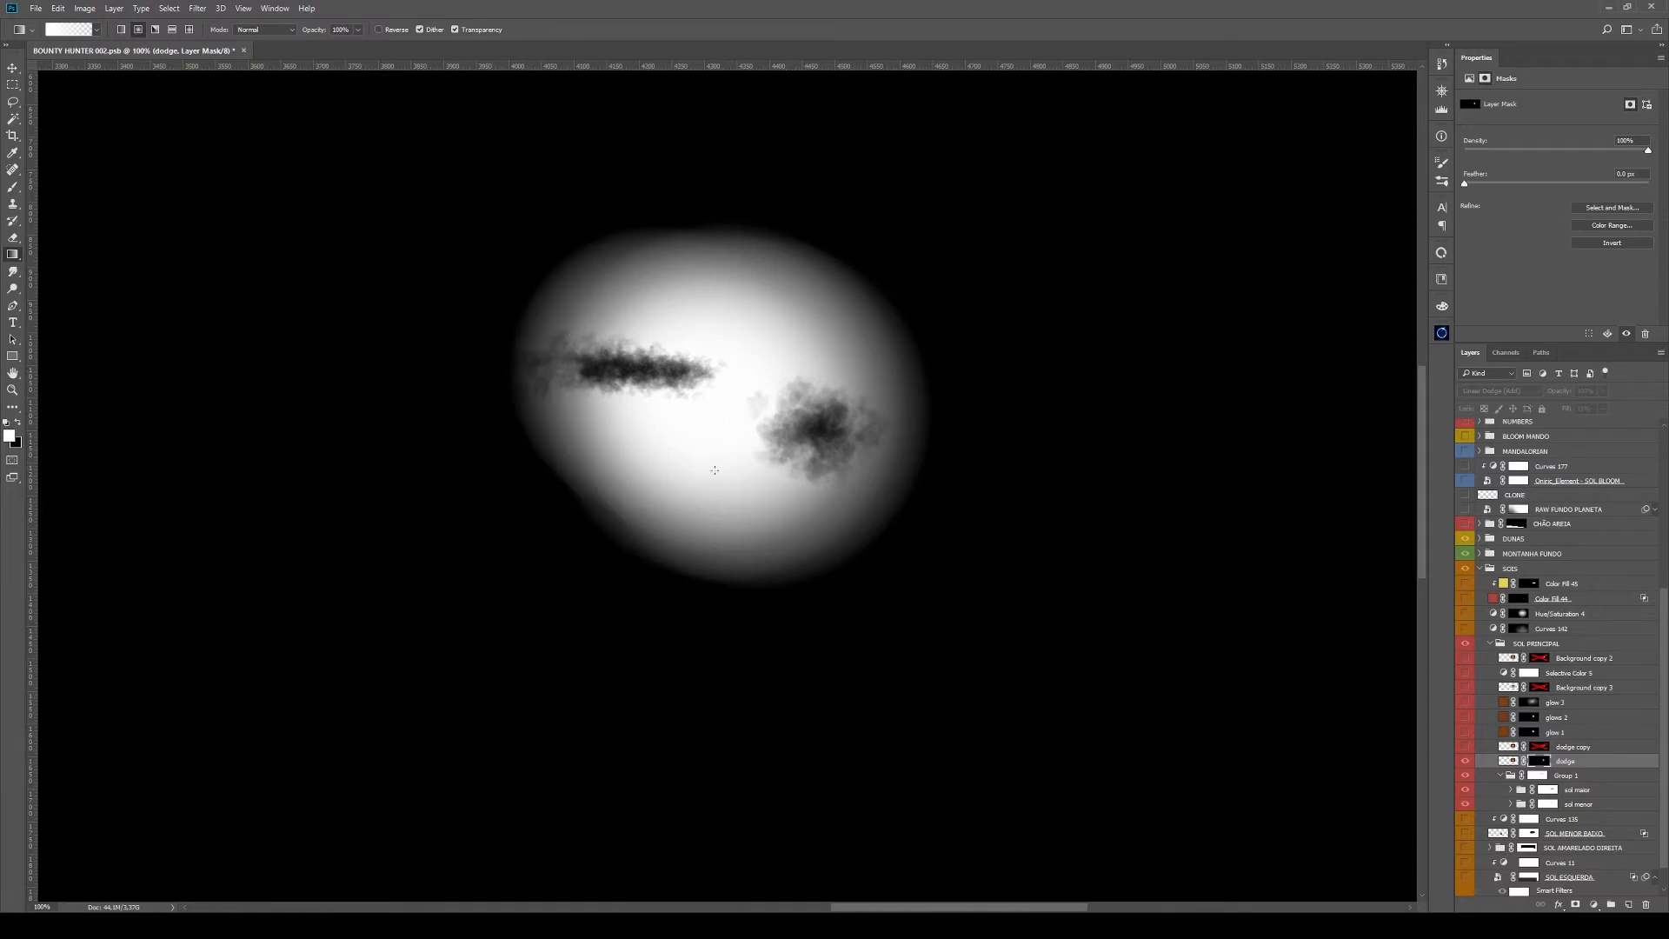
key("b")
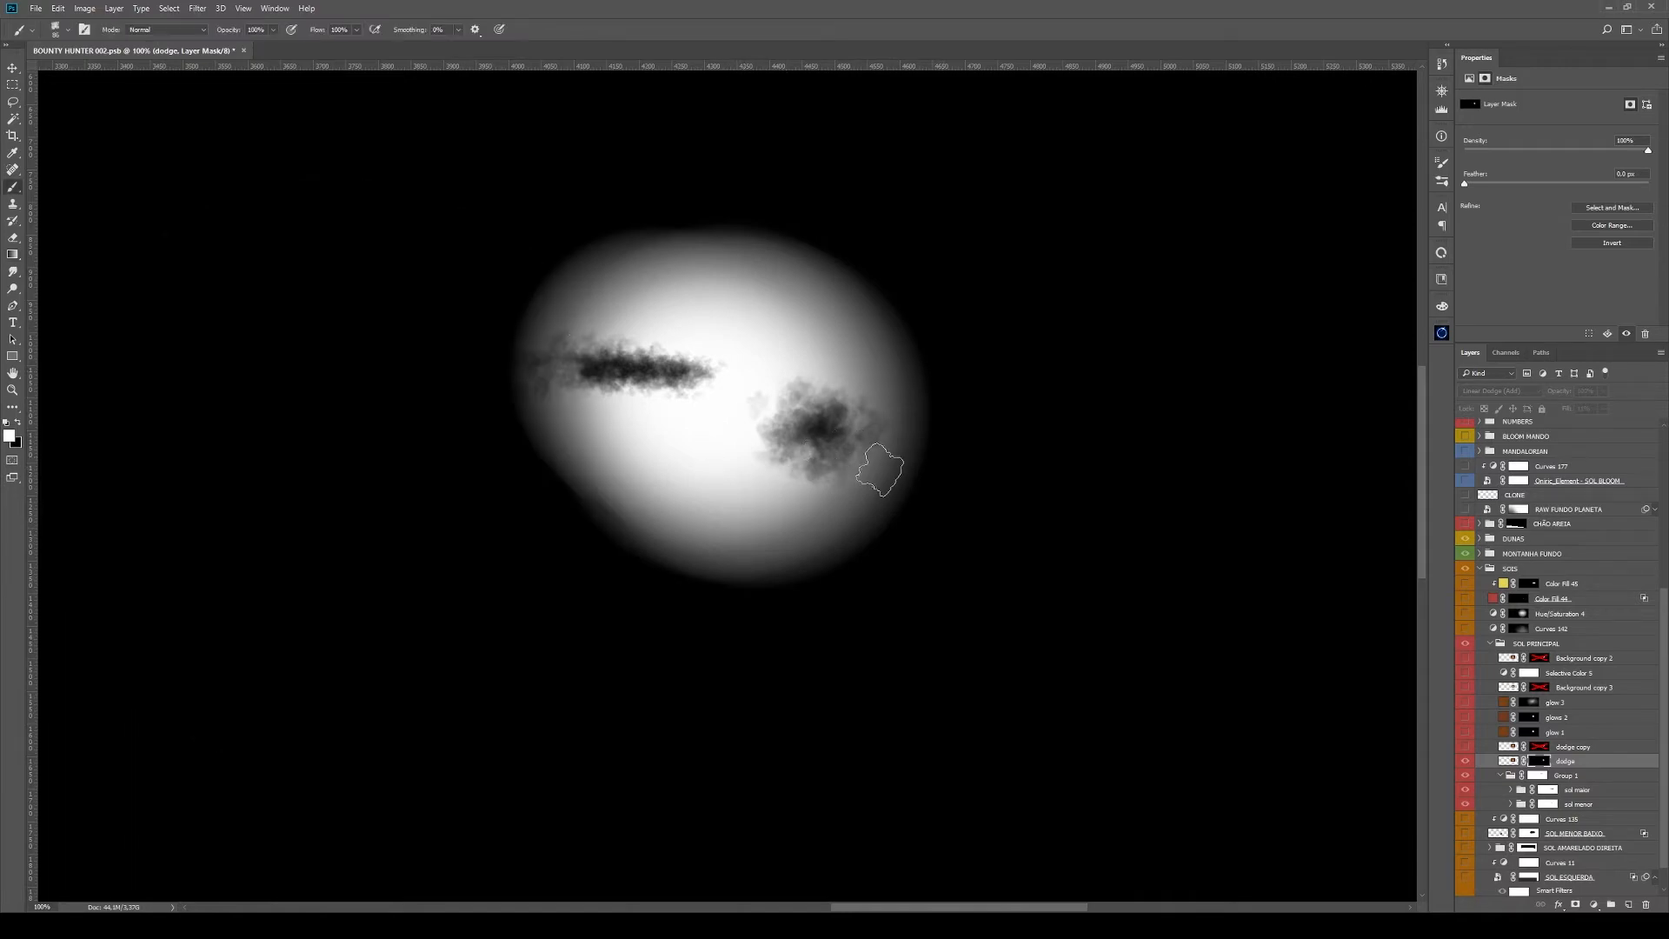
left_click(1540, 762, "alt")
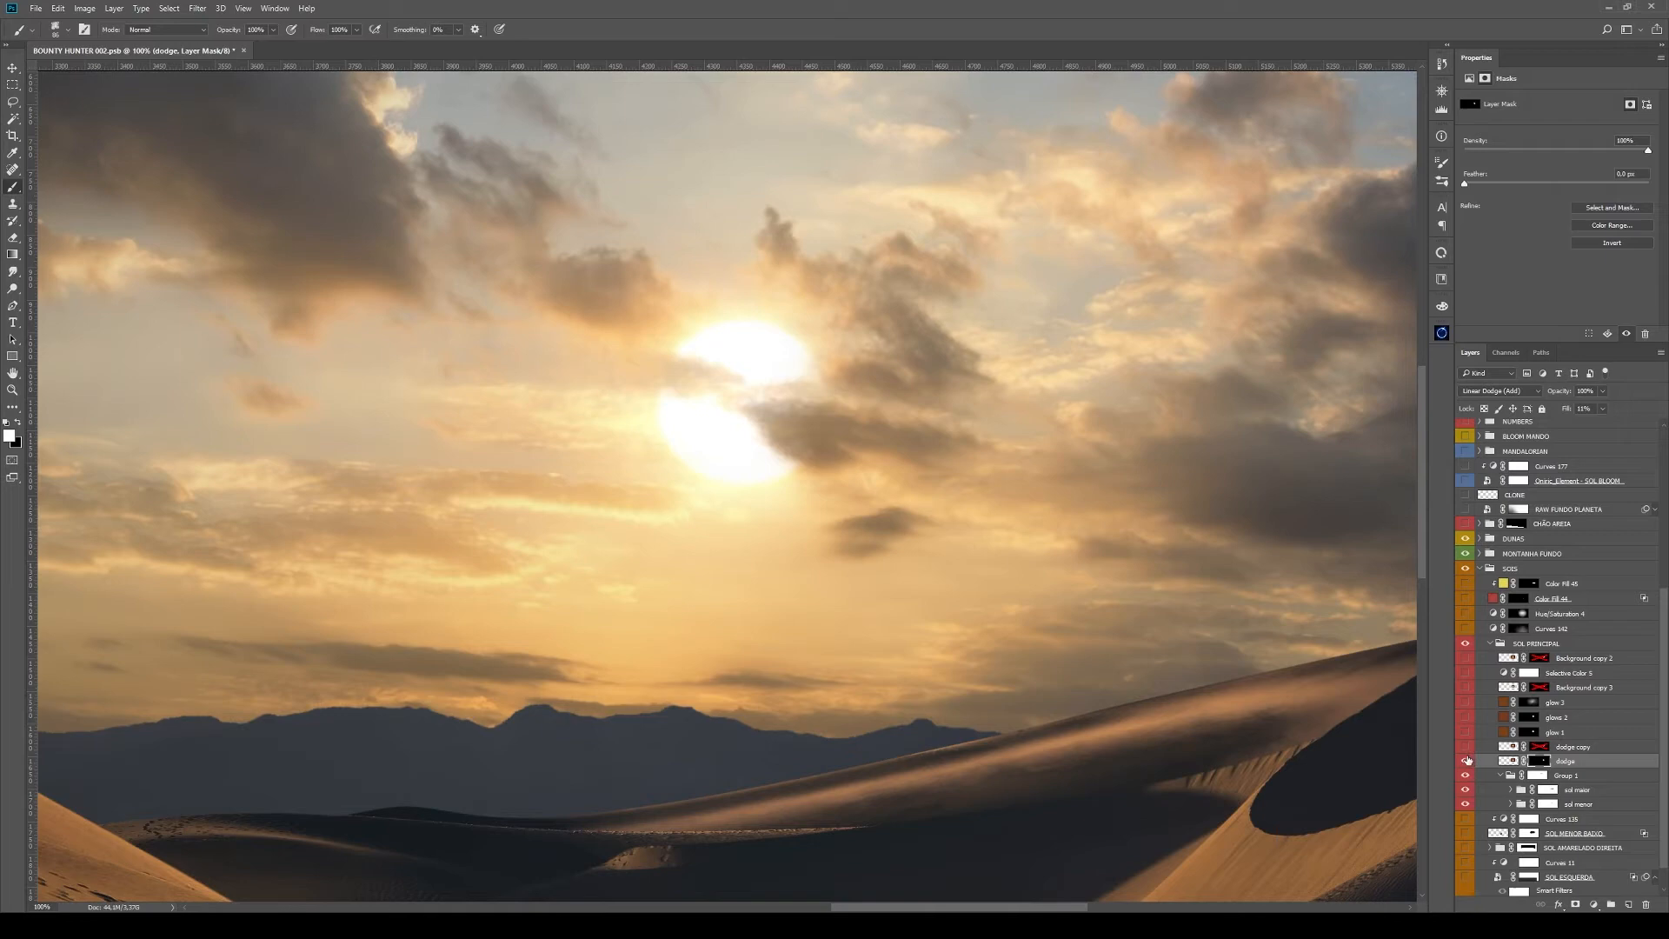
Compare the suns with the dodge layer hidden and shown, and delete the dodge copy layer
left_click(1466, 762)
left_click(1467, 761)
left_click(1467, 762)
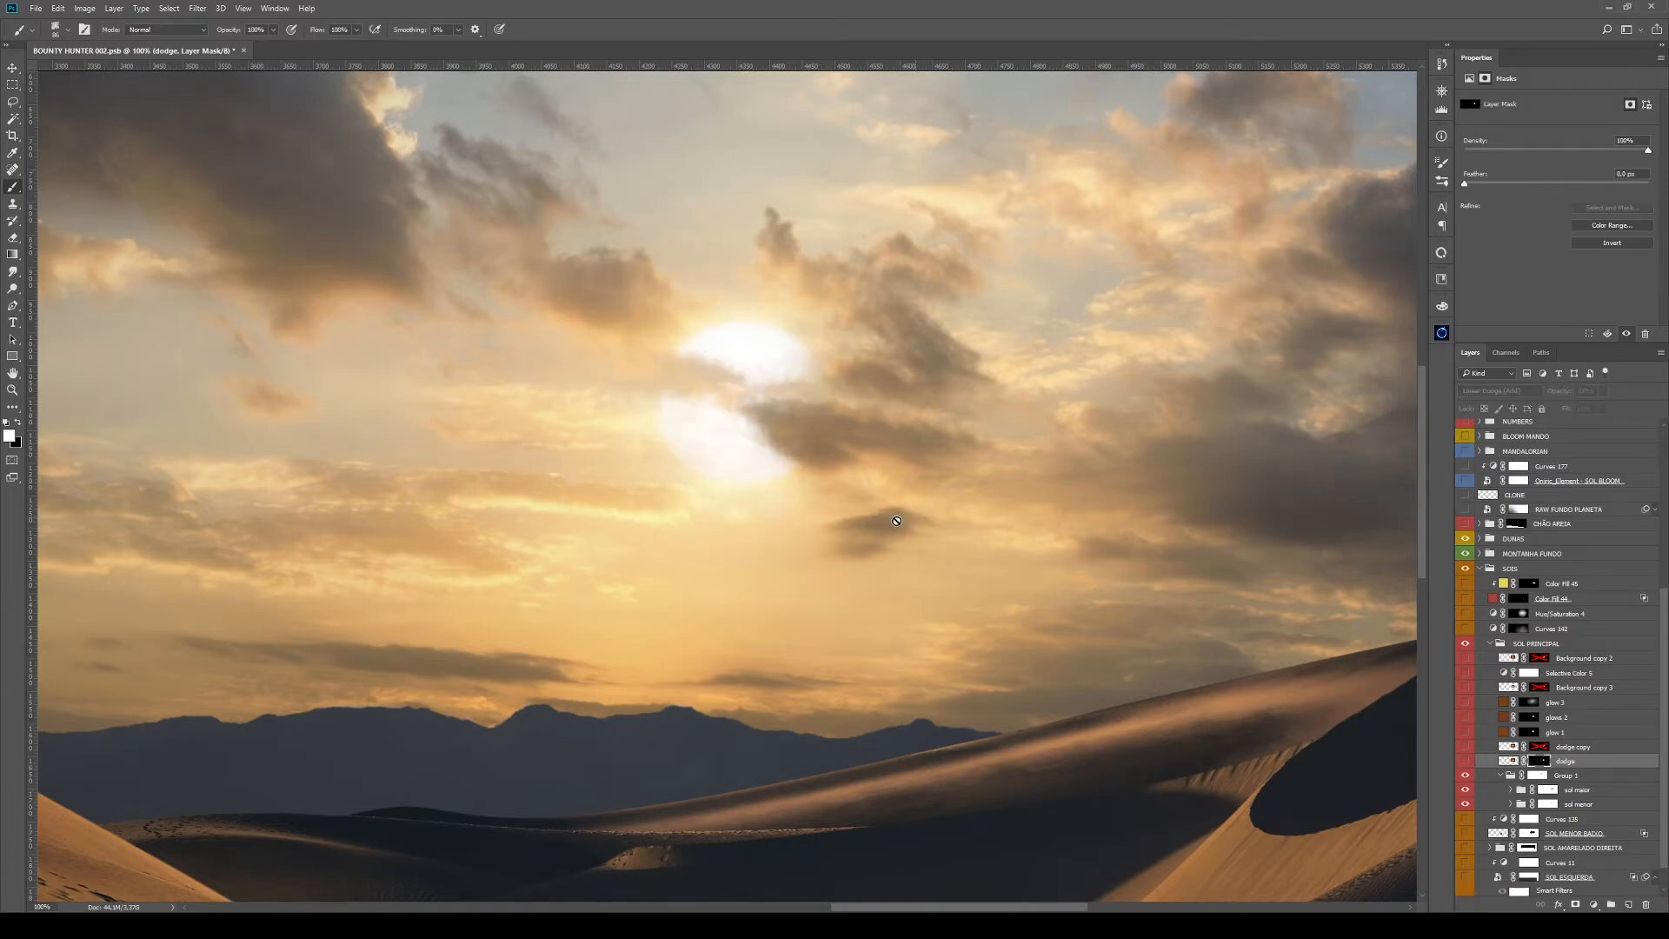
left_click(1468, 763)
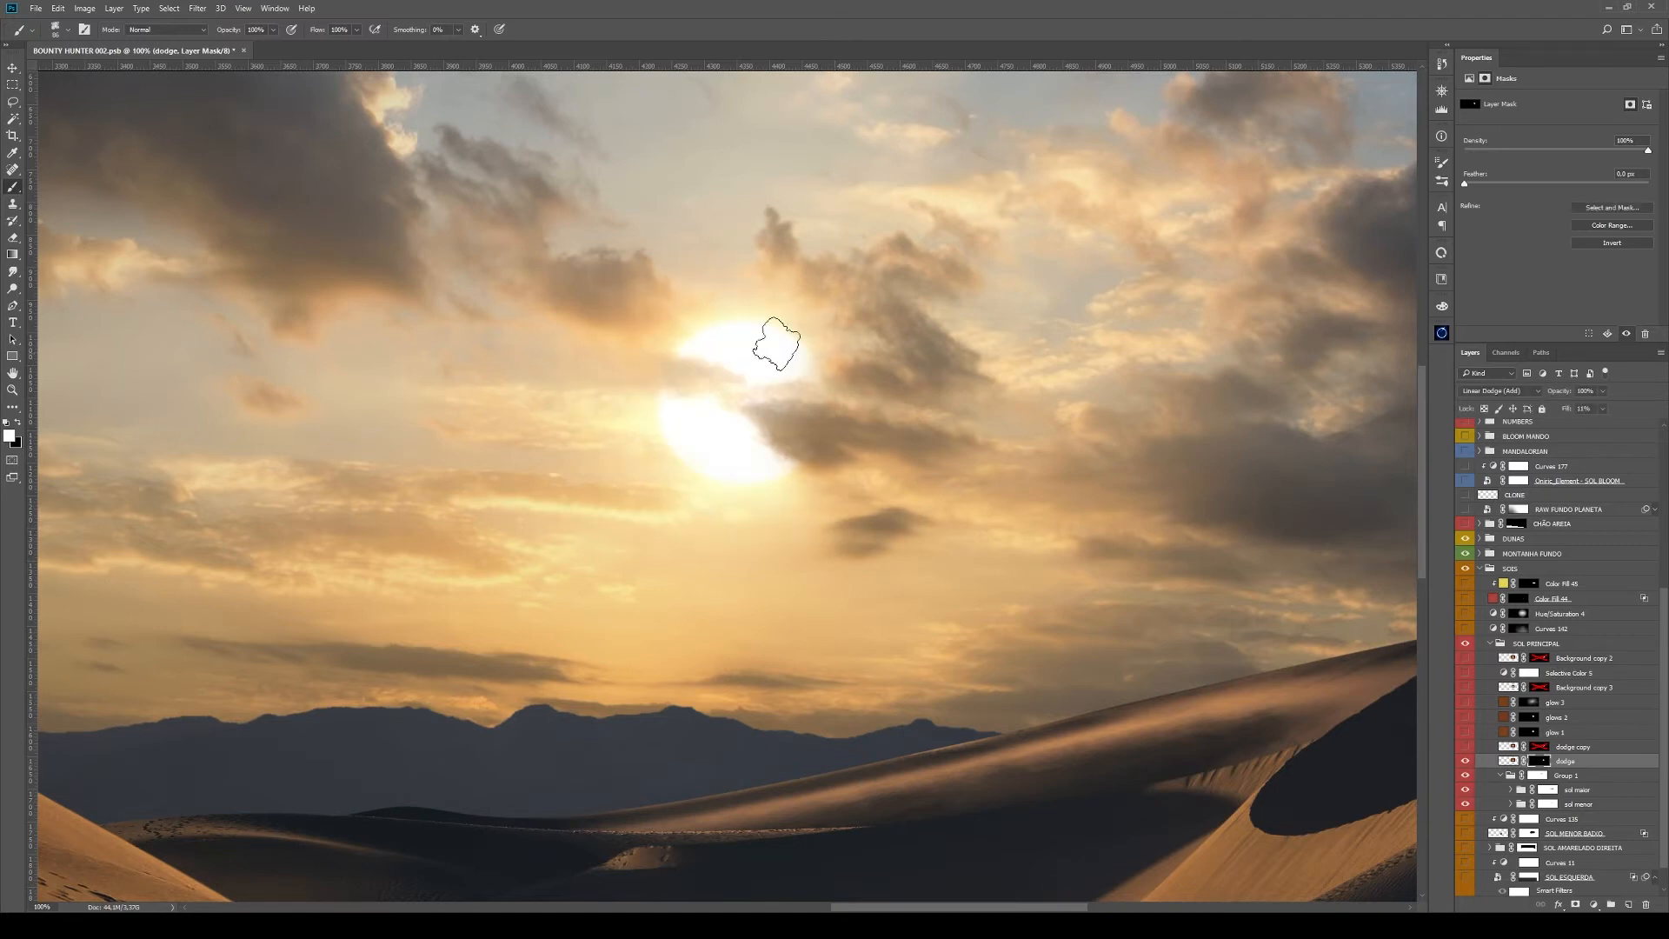
left_click_drag(1640, 750, 1646, 905)
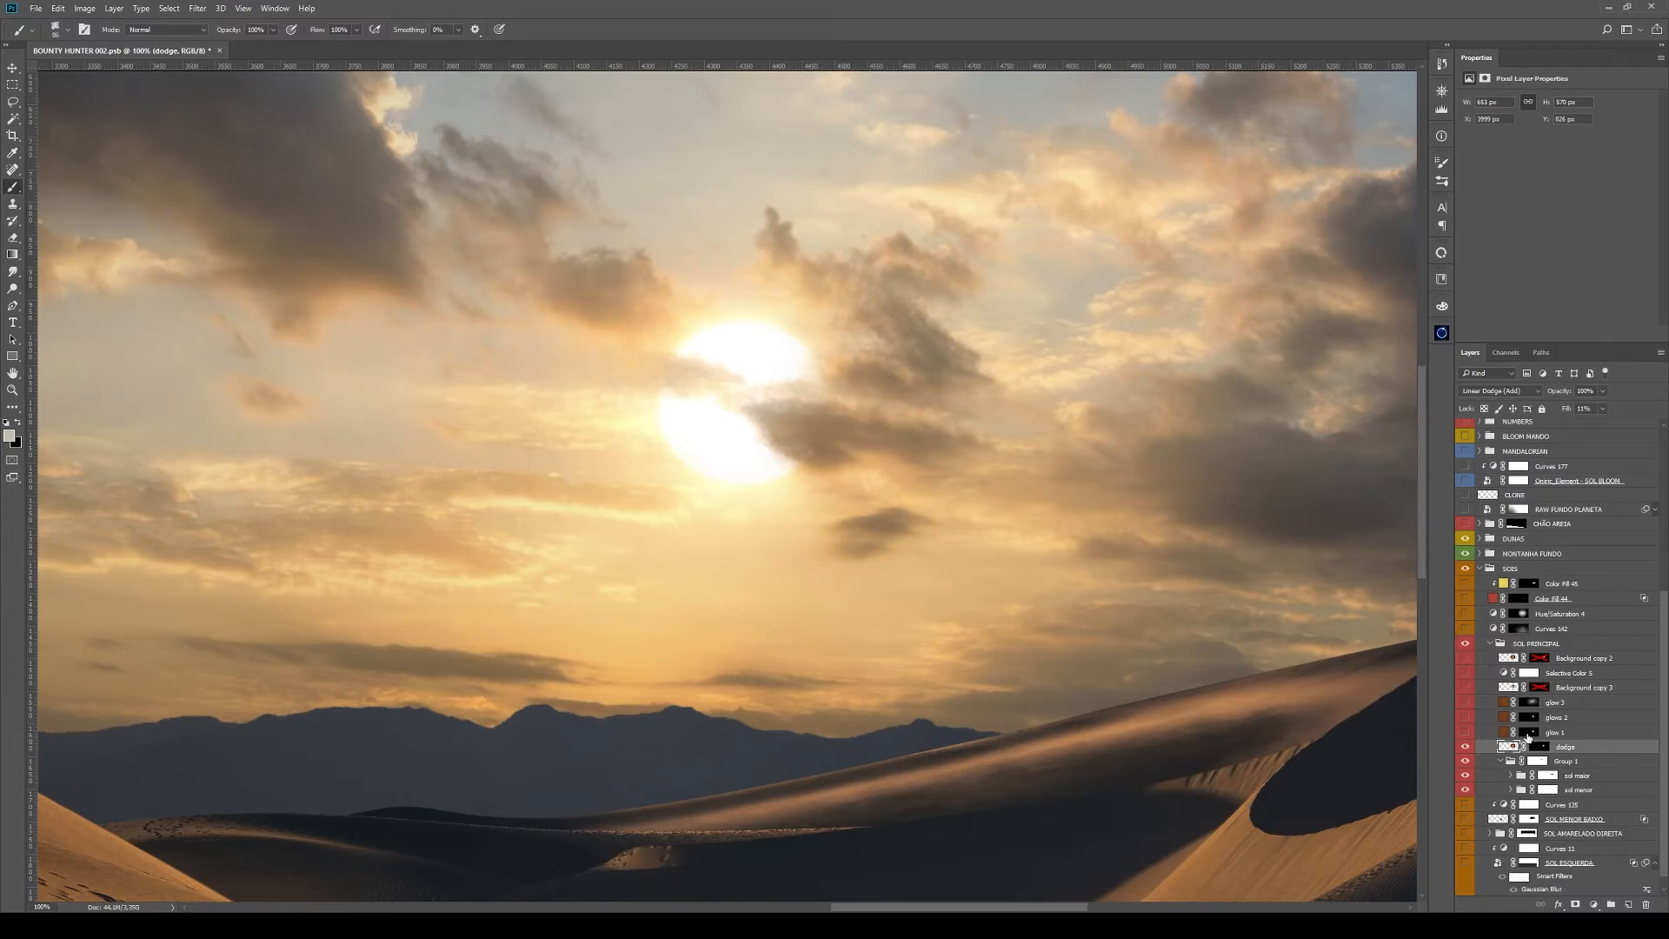
Show the glow 1 layer and check its mask and blend settings against the dodge layer
left_click(1528, 735, "alt")
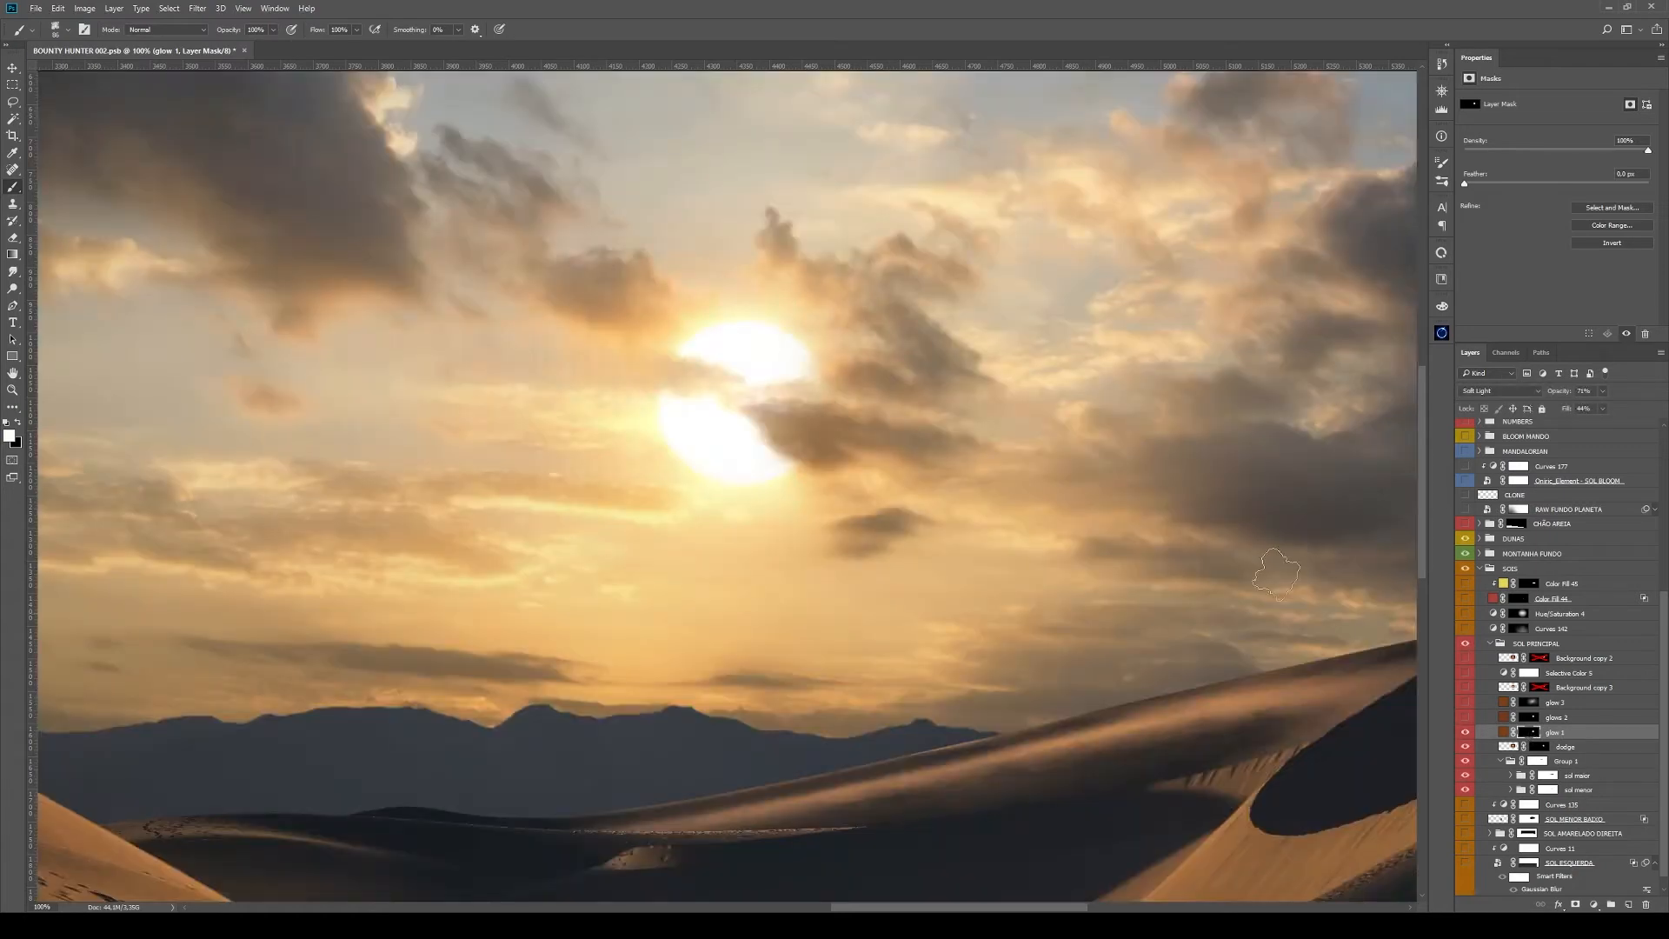
left_click(1528, 732, "alt")
left_click(1613, 746)
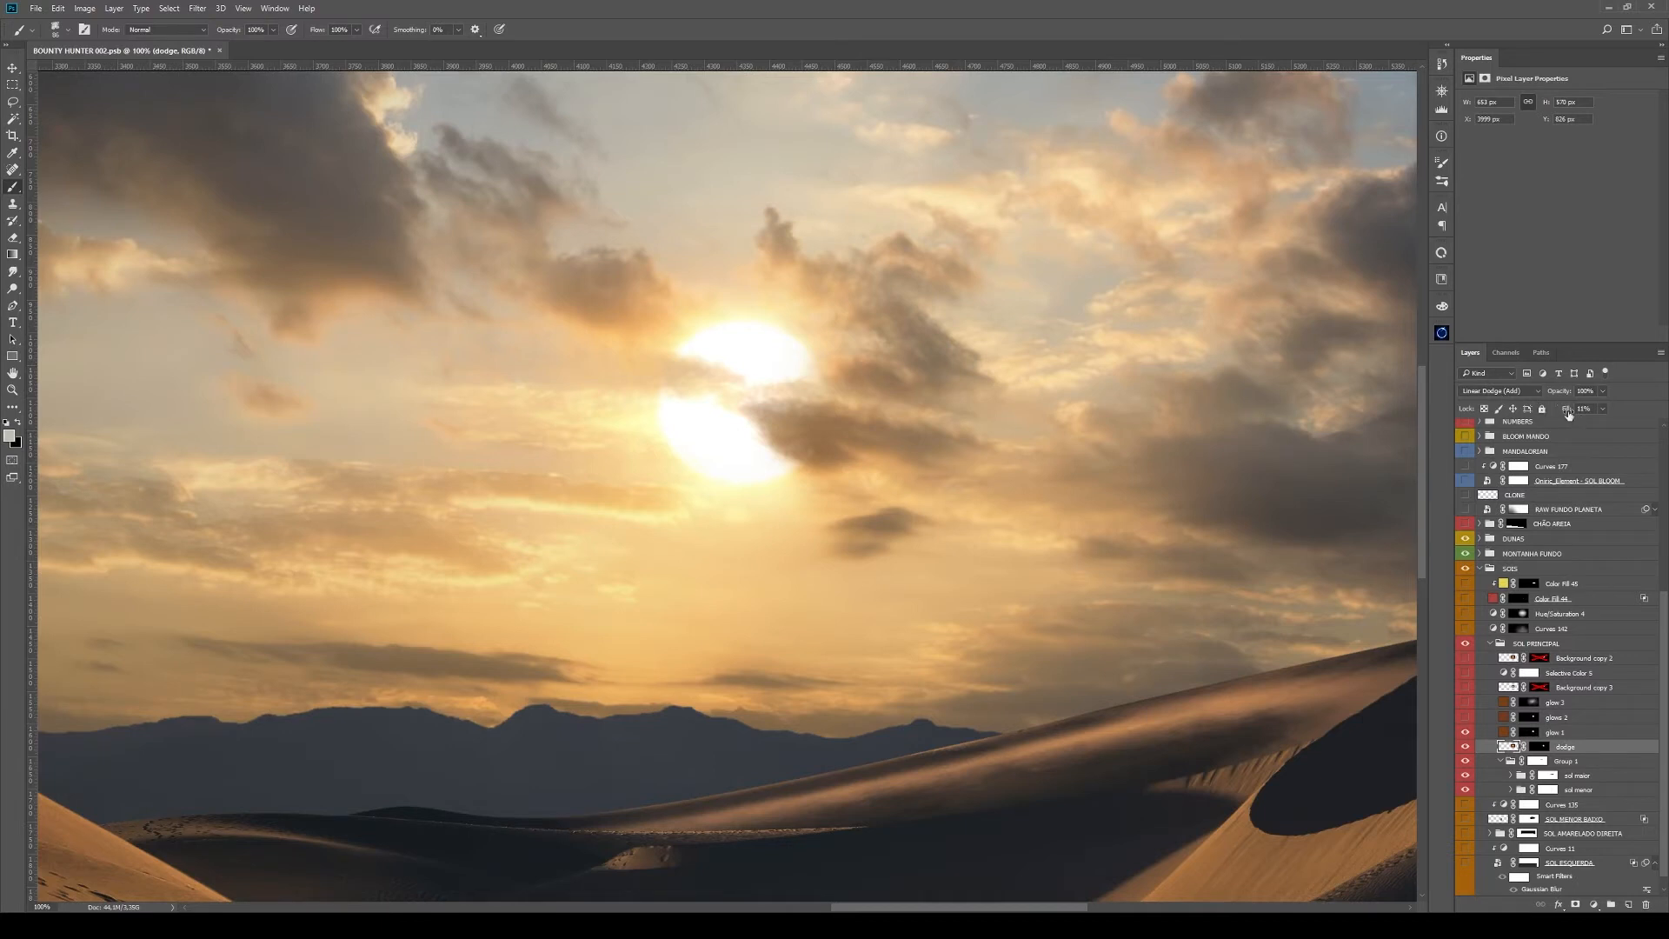
left_click(1494, 736)
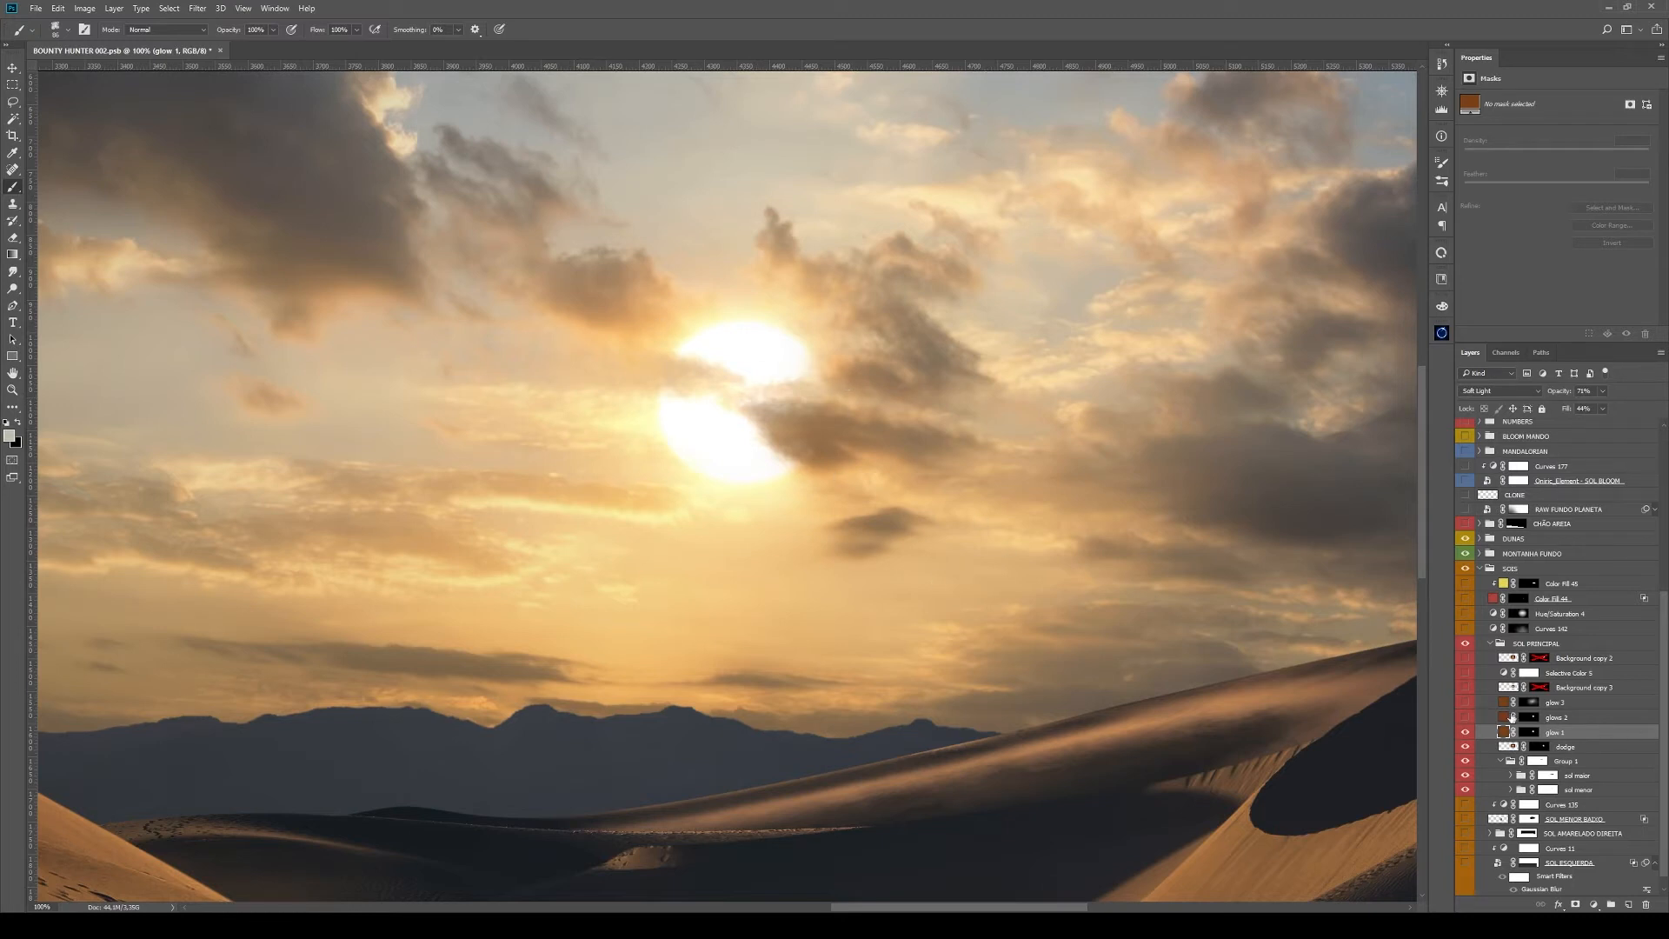
Show the other two glow layers and compare the sky with all three glows hidden and shown
left_click_drag(1465, 717, 1465, 703)
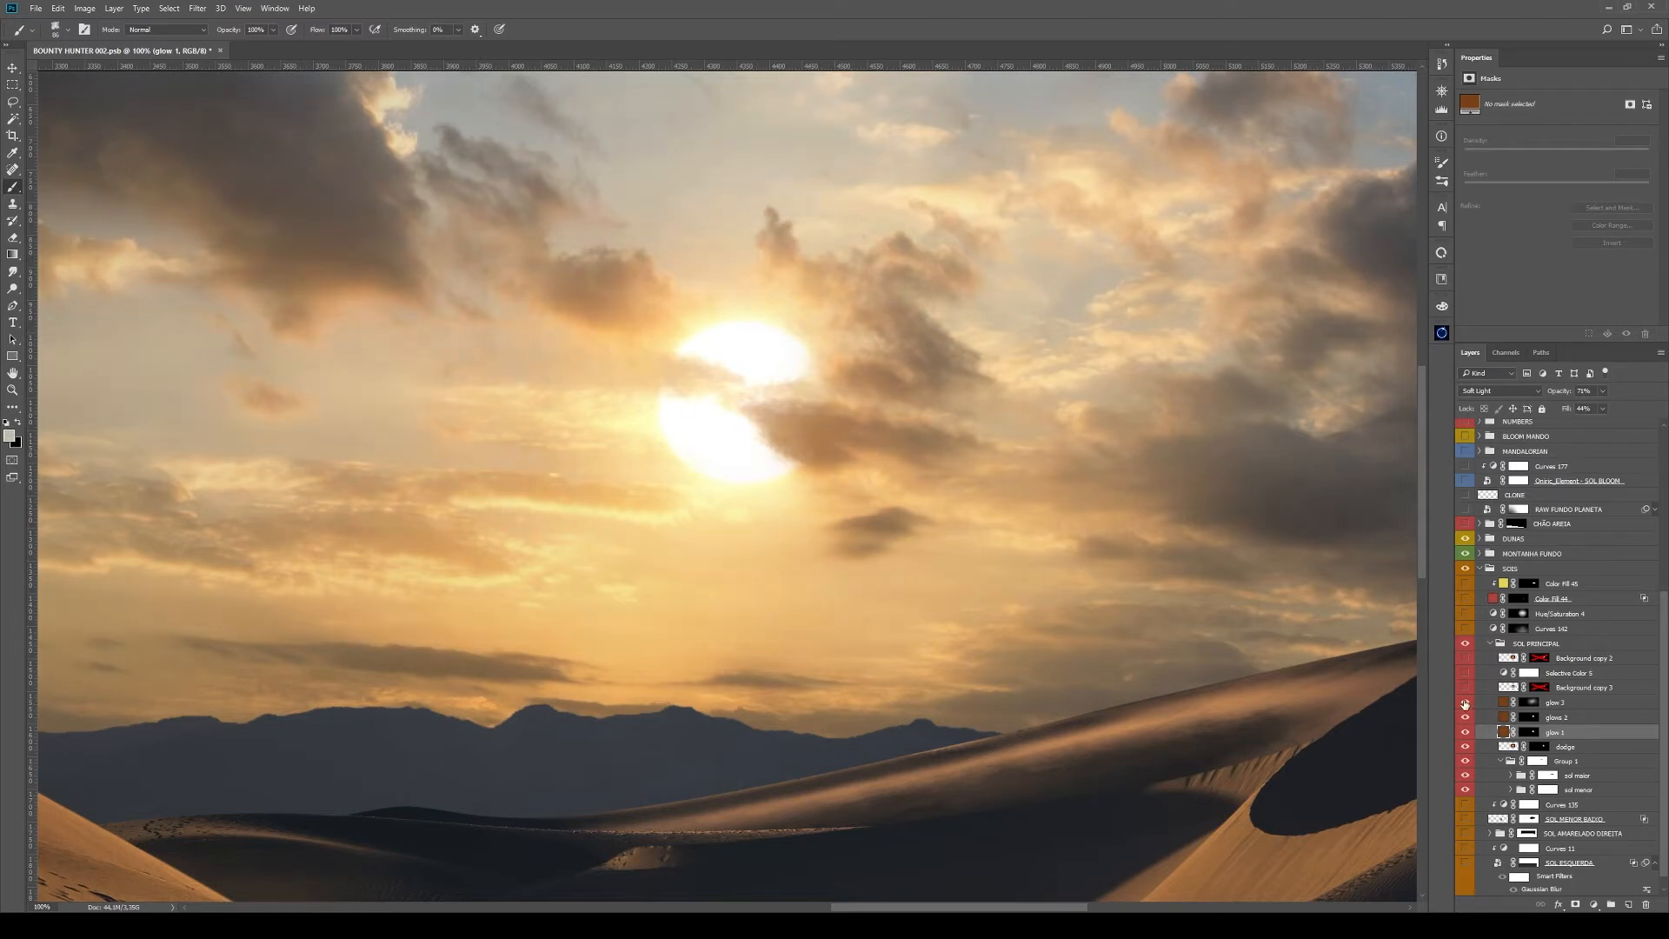
left_click(1466, 731)
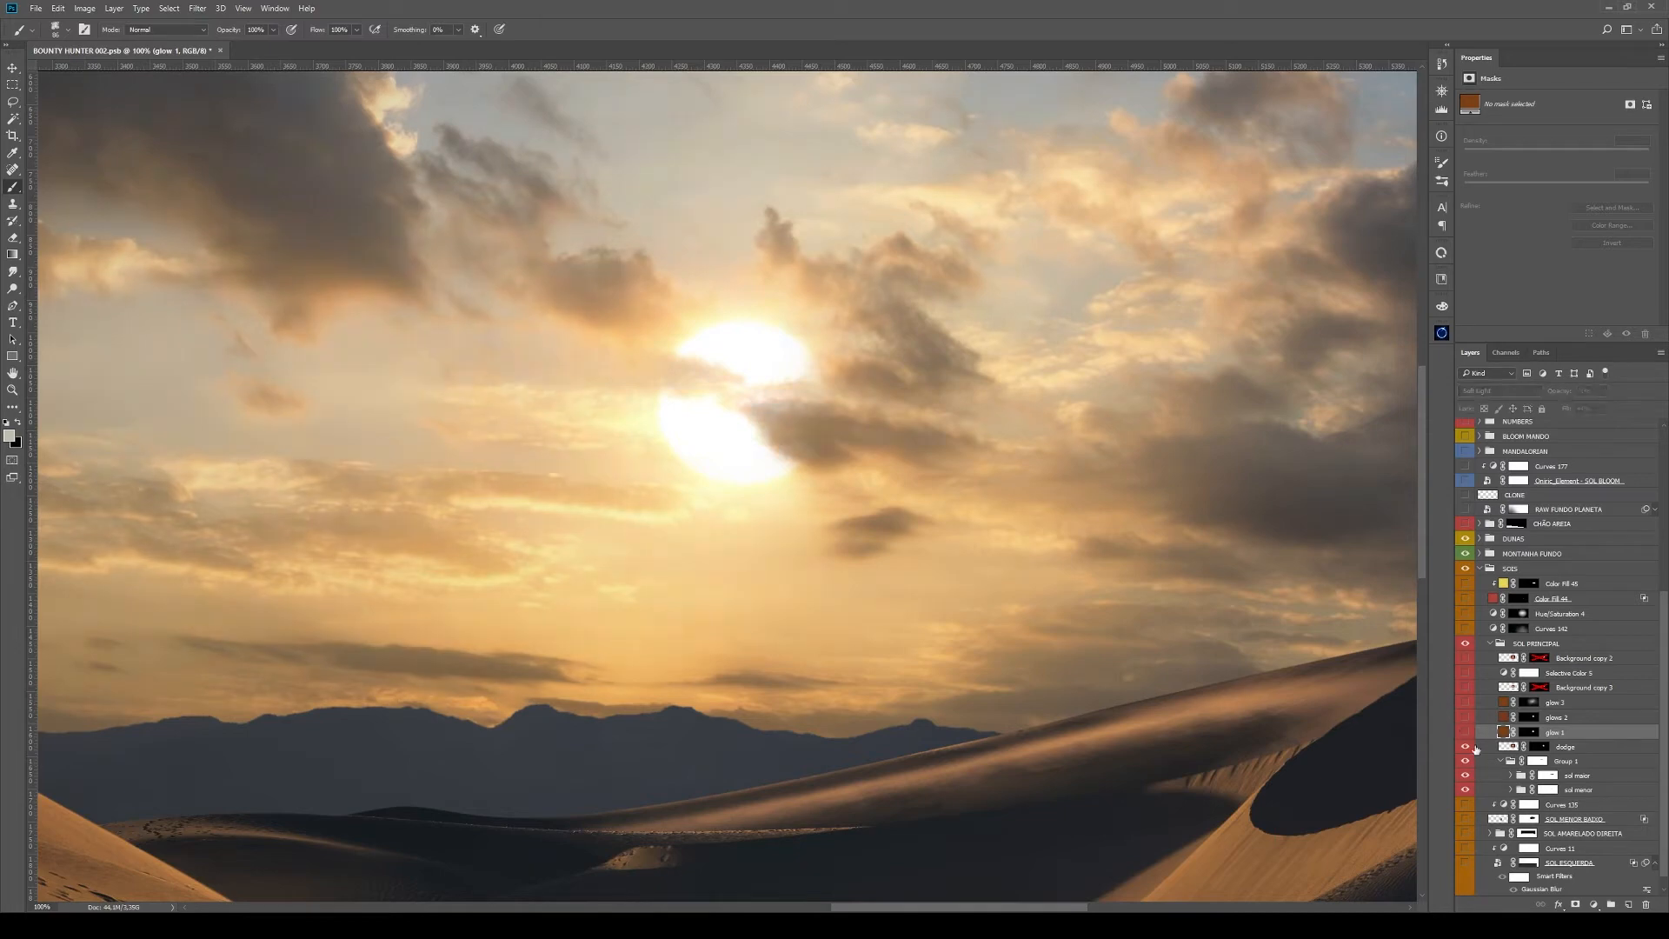
left_click_drag(1468, 730, 1466, 703)
Examine the masks of the three glow layers in turn, viewing the glow 3 mask across the whole canvas
left_click(1534, 735, "alt")
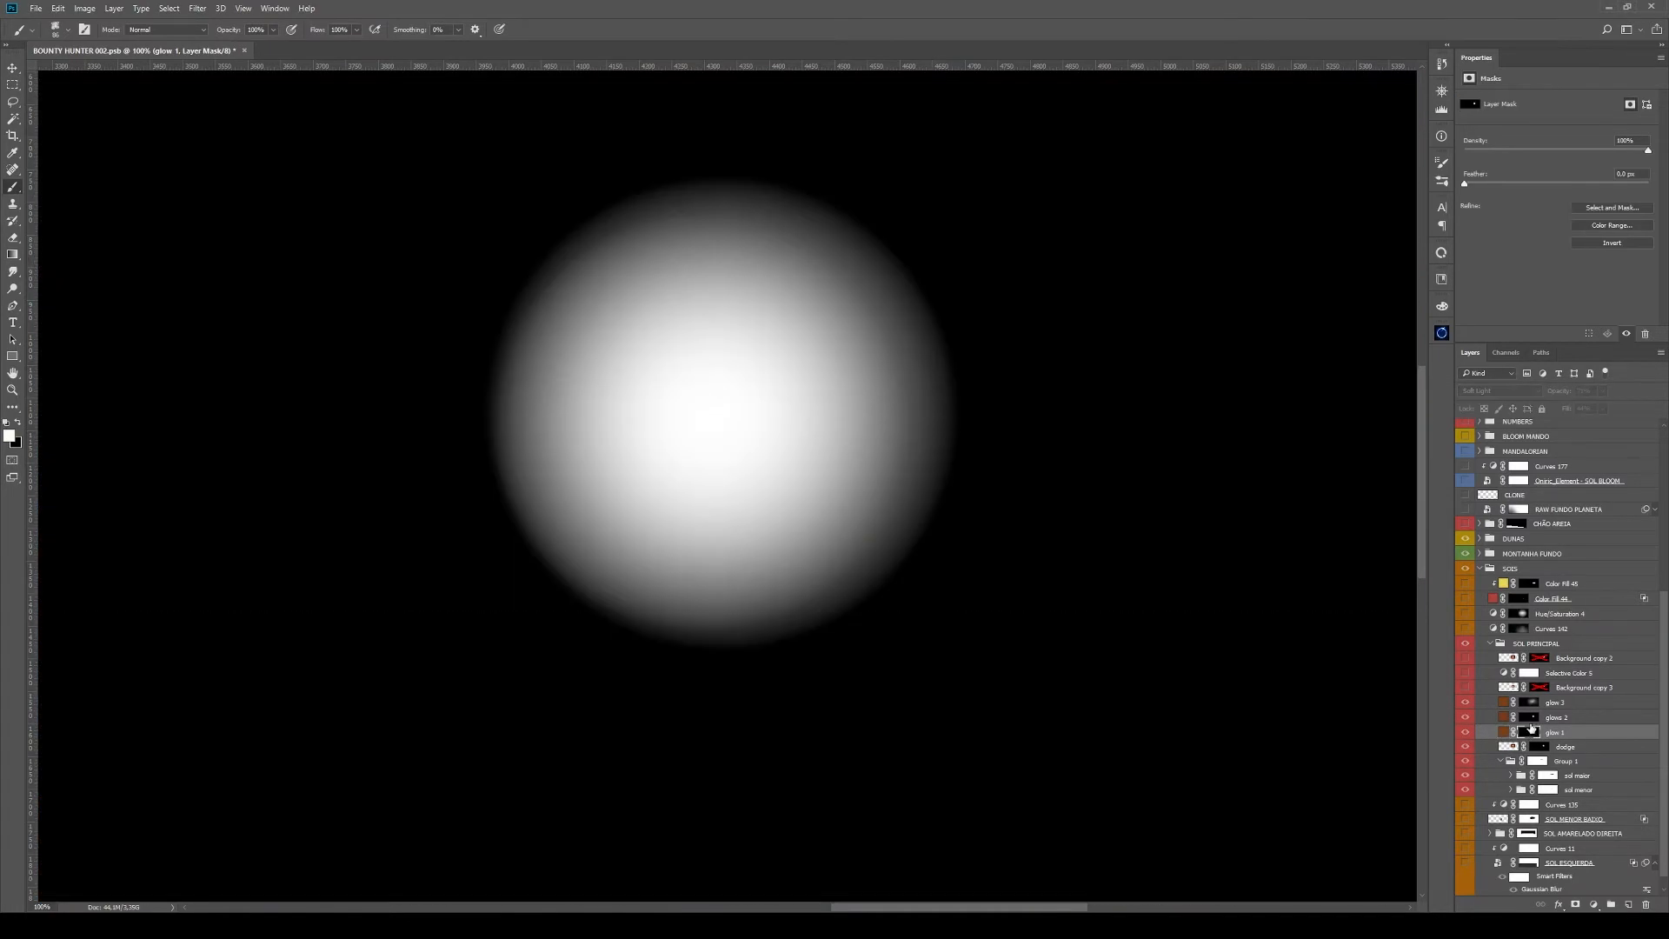
left_click(1529, 718, "alt")
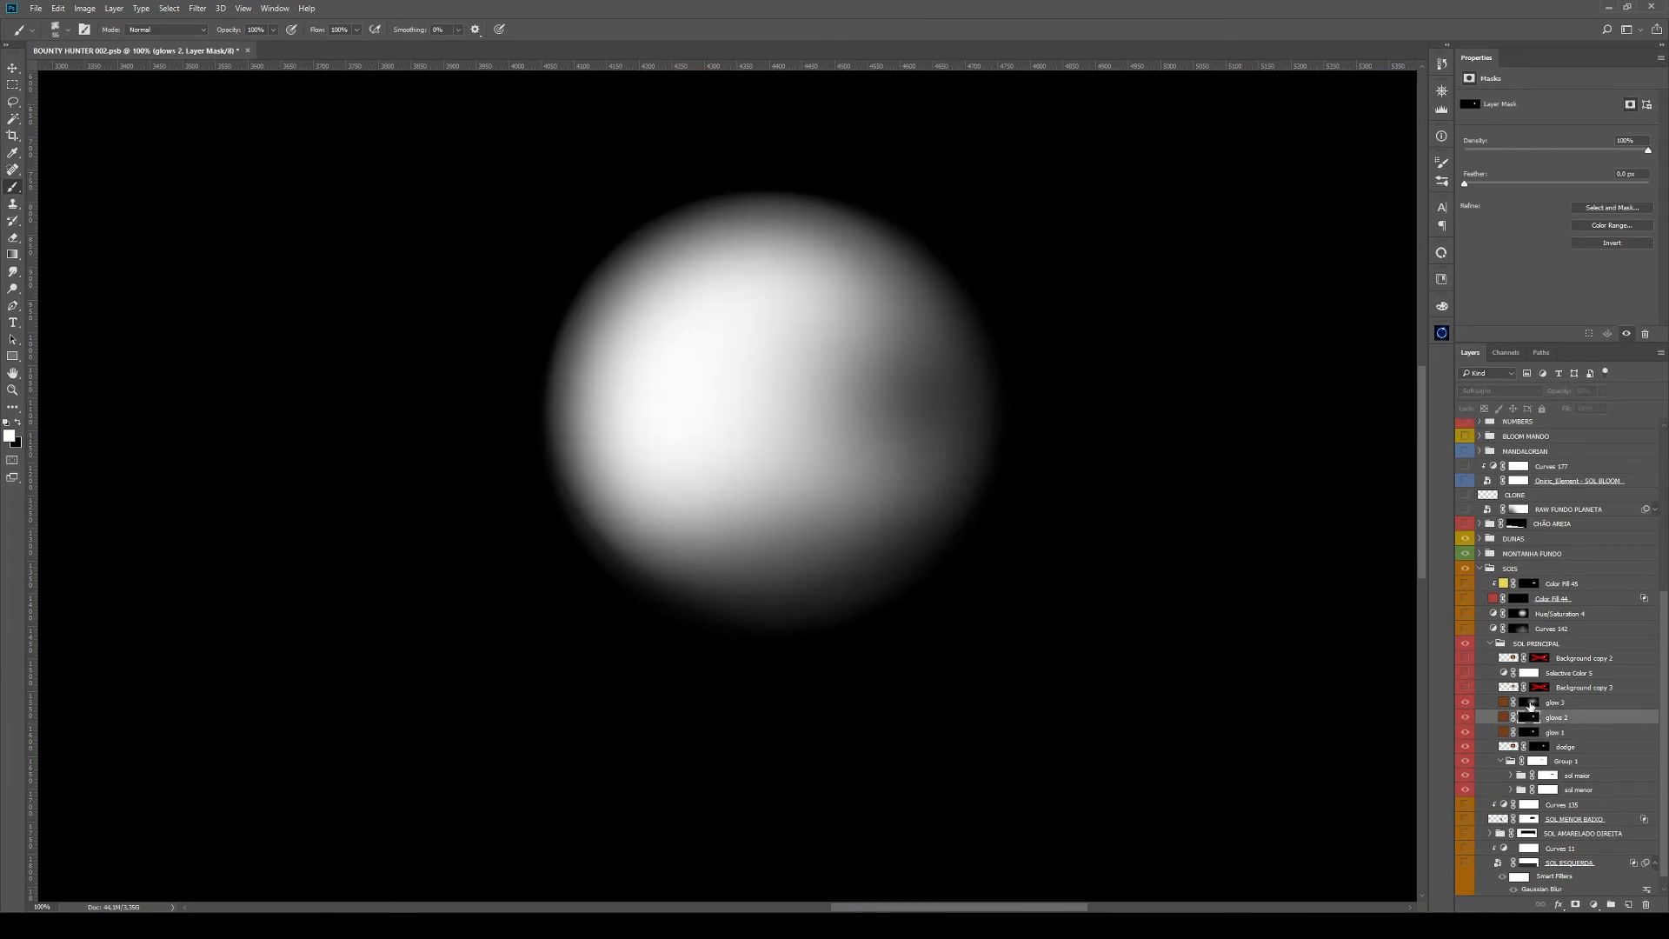
left_click(1532, 704, "alt")
key("z")
left_click(864, 527, "alt")
left_click(863, 522, "alt")
left_click(863, 514, "alt")
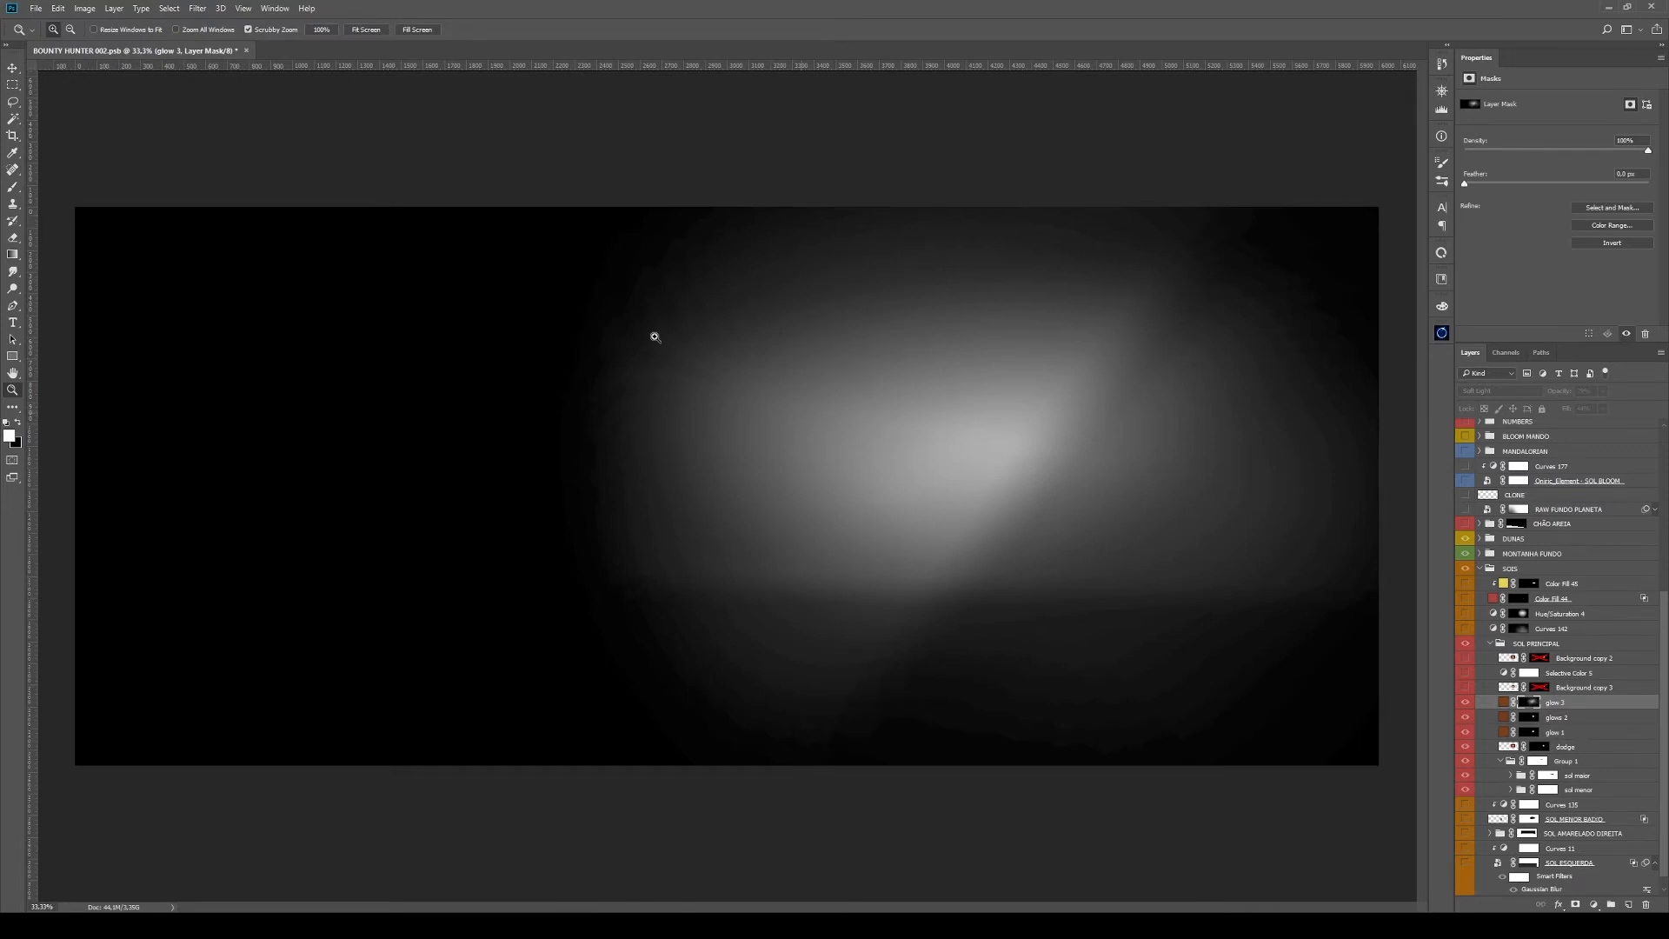
left_click(14, 256)
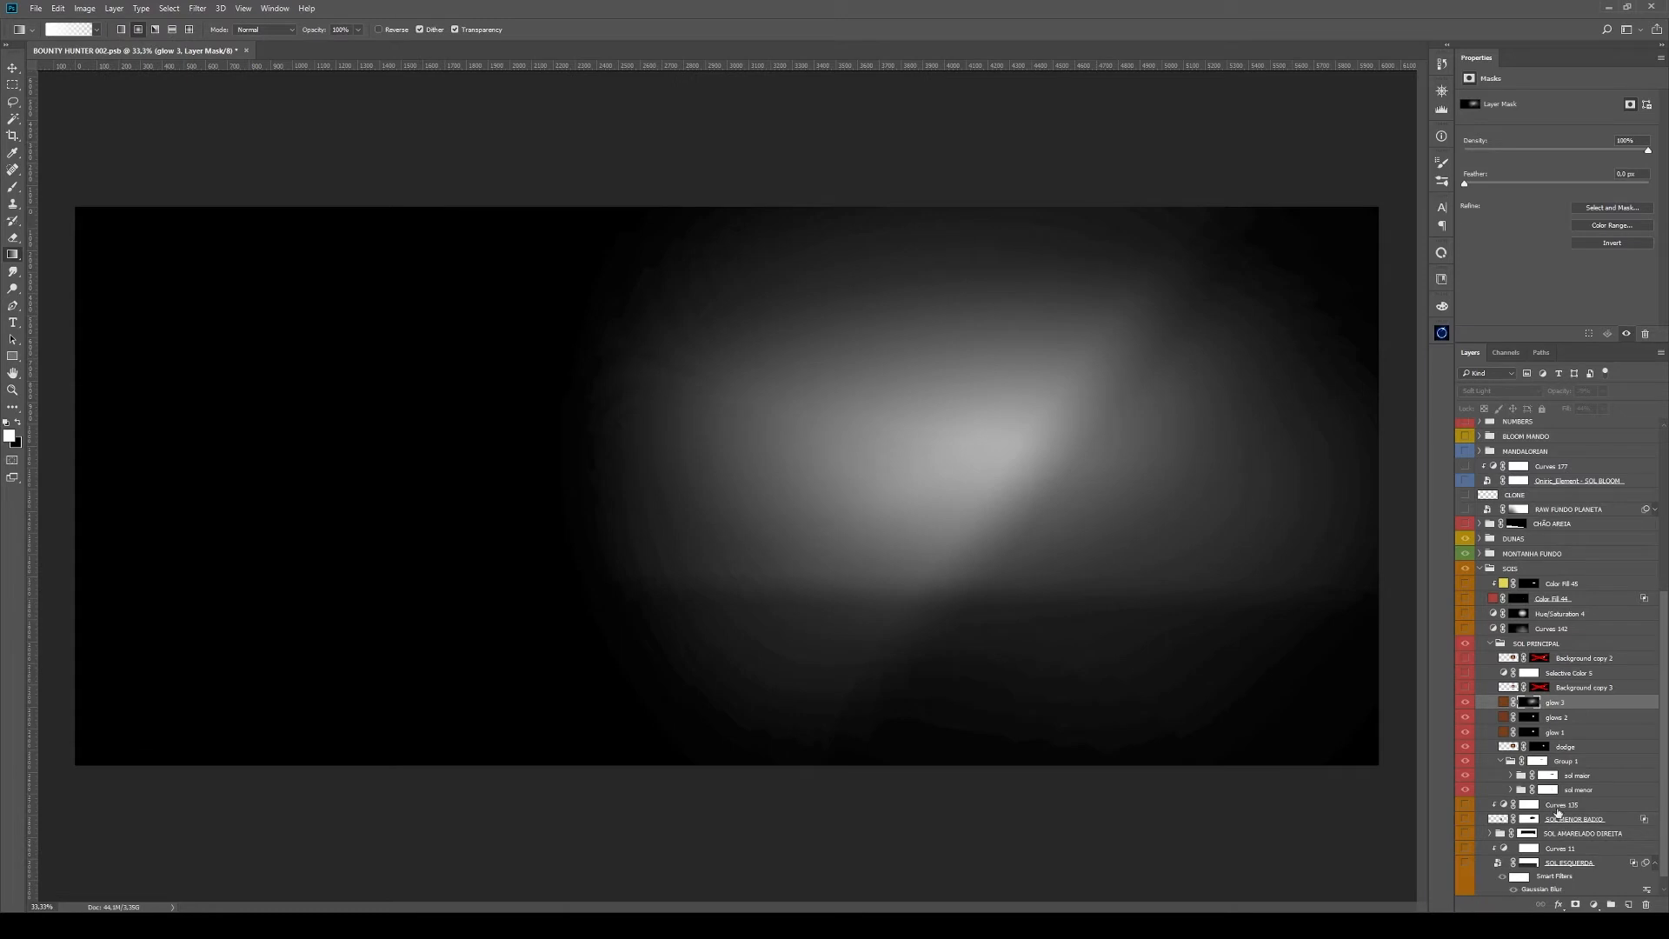
left_click(1530, 702, "alt")
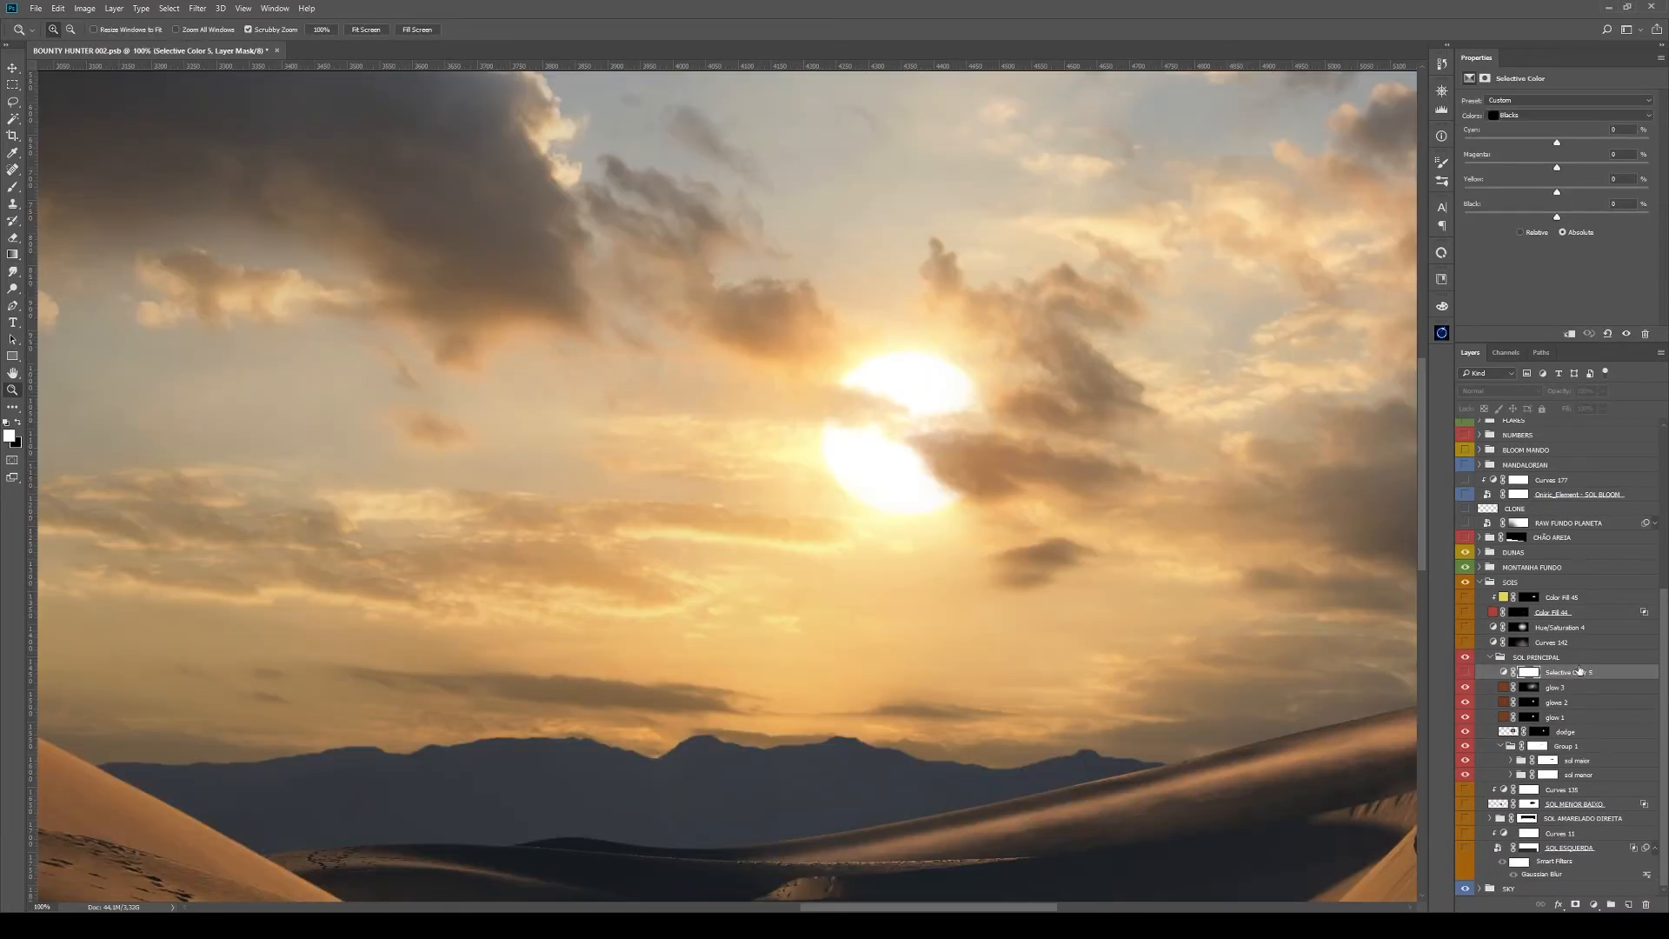
Show the Selective Color 5 adjustment, view its Whites settings, and check pure white in the foreground colour picker
left_click(1466, 673)
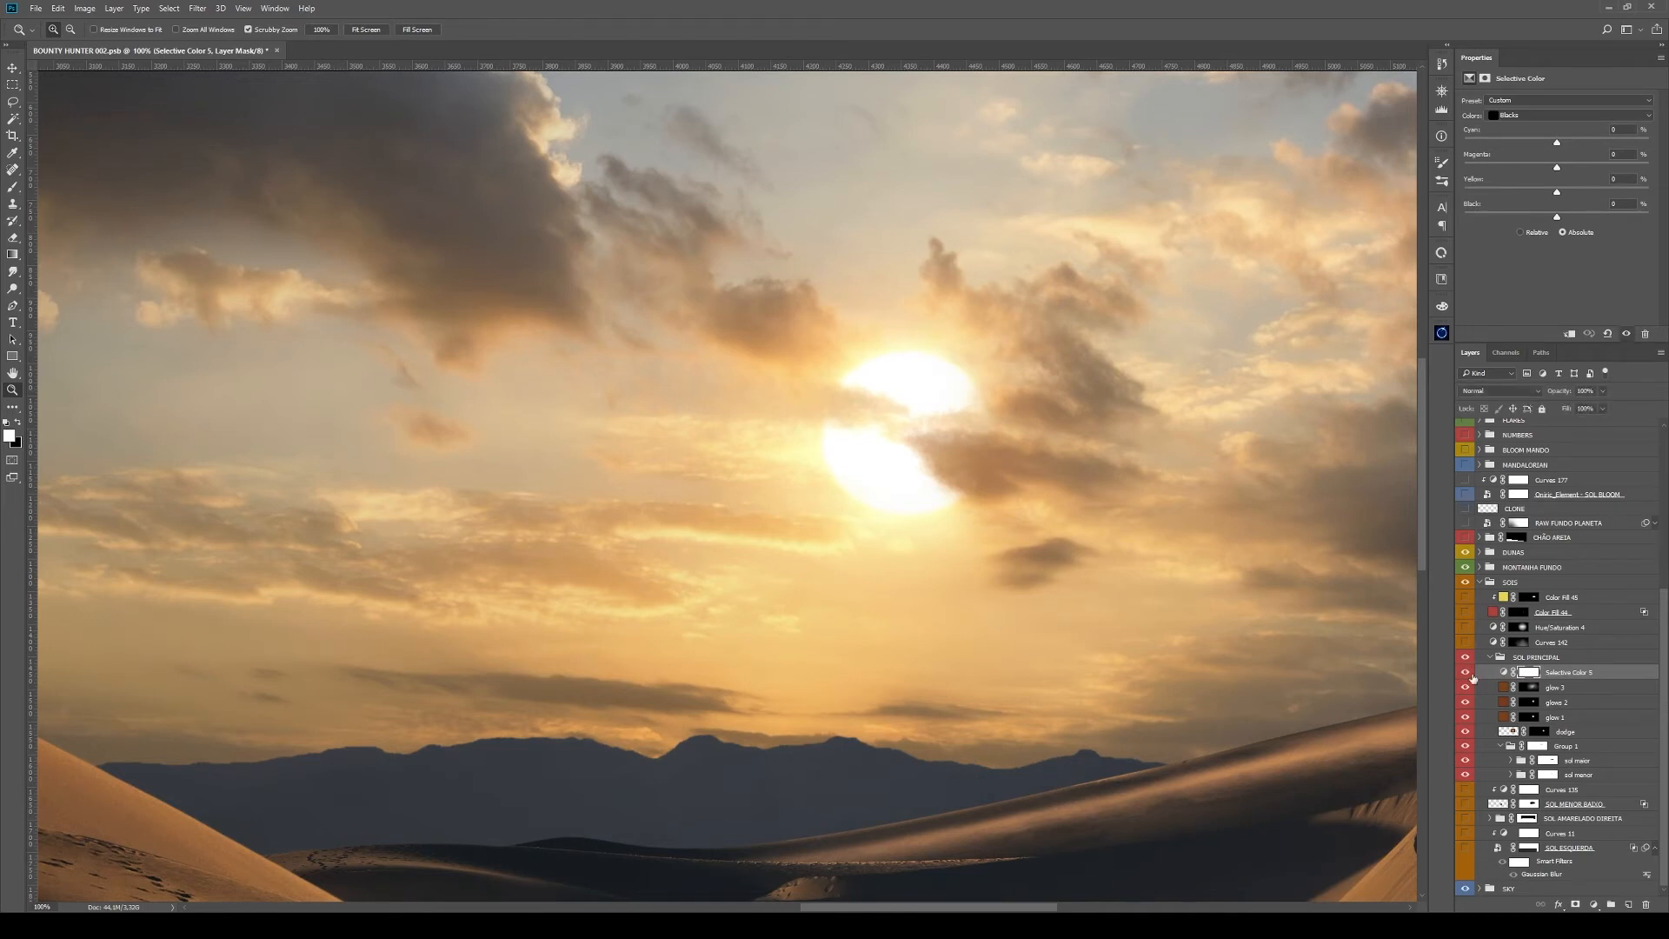
left_click(1540, 118)
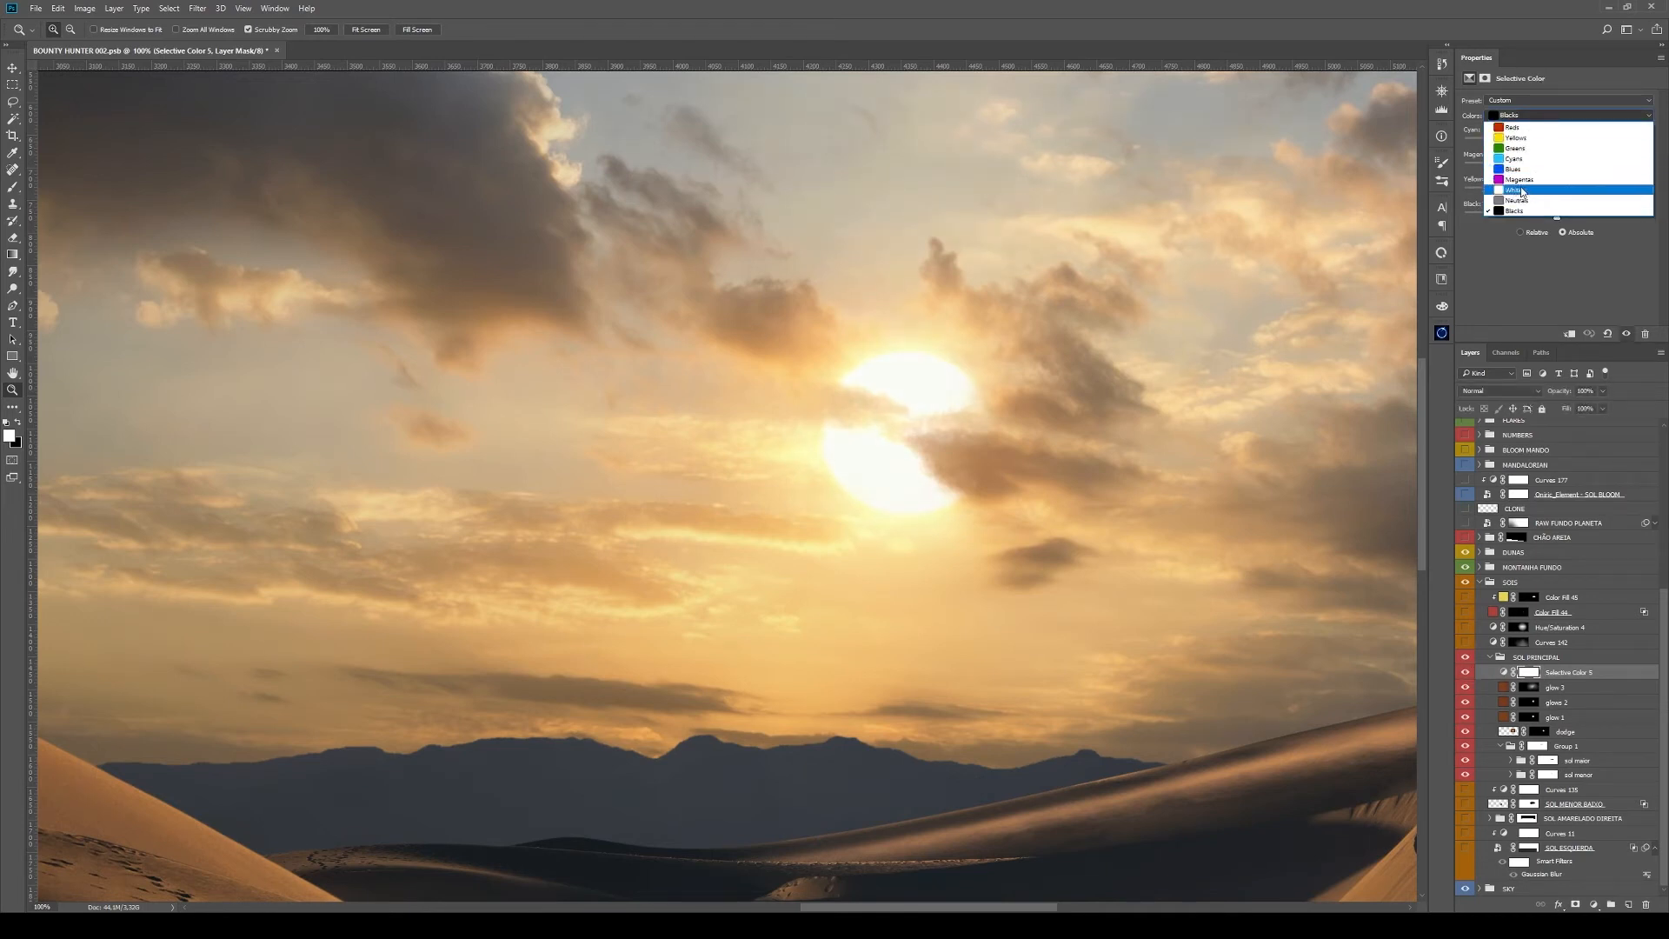
left_click(1526, 192)
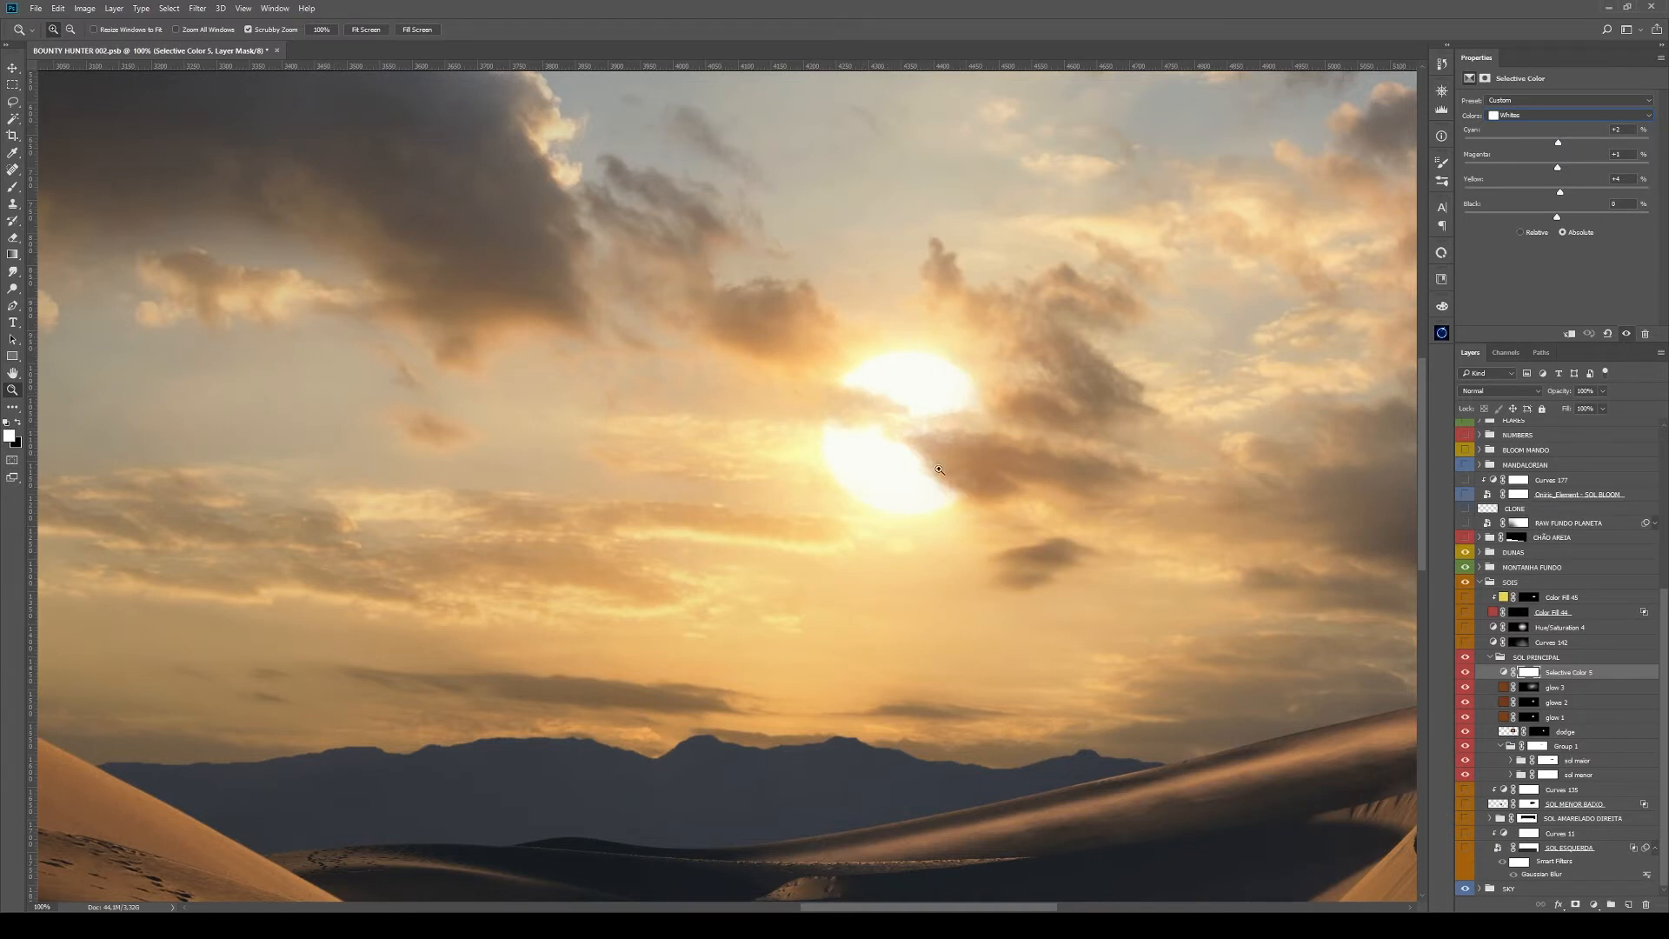
left_click(10, 438)
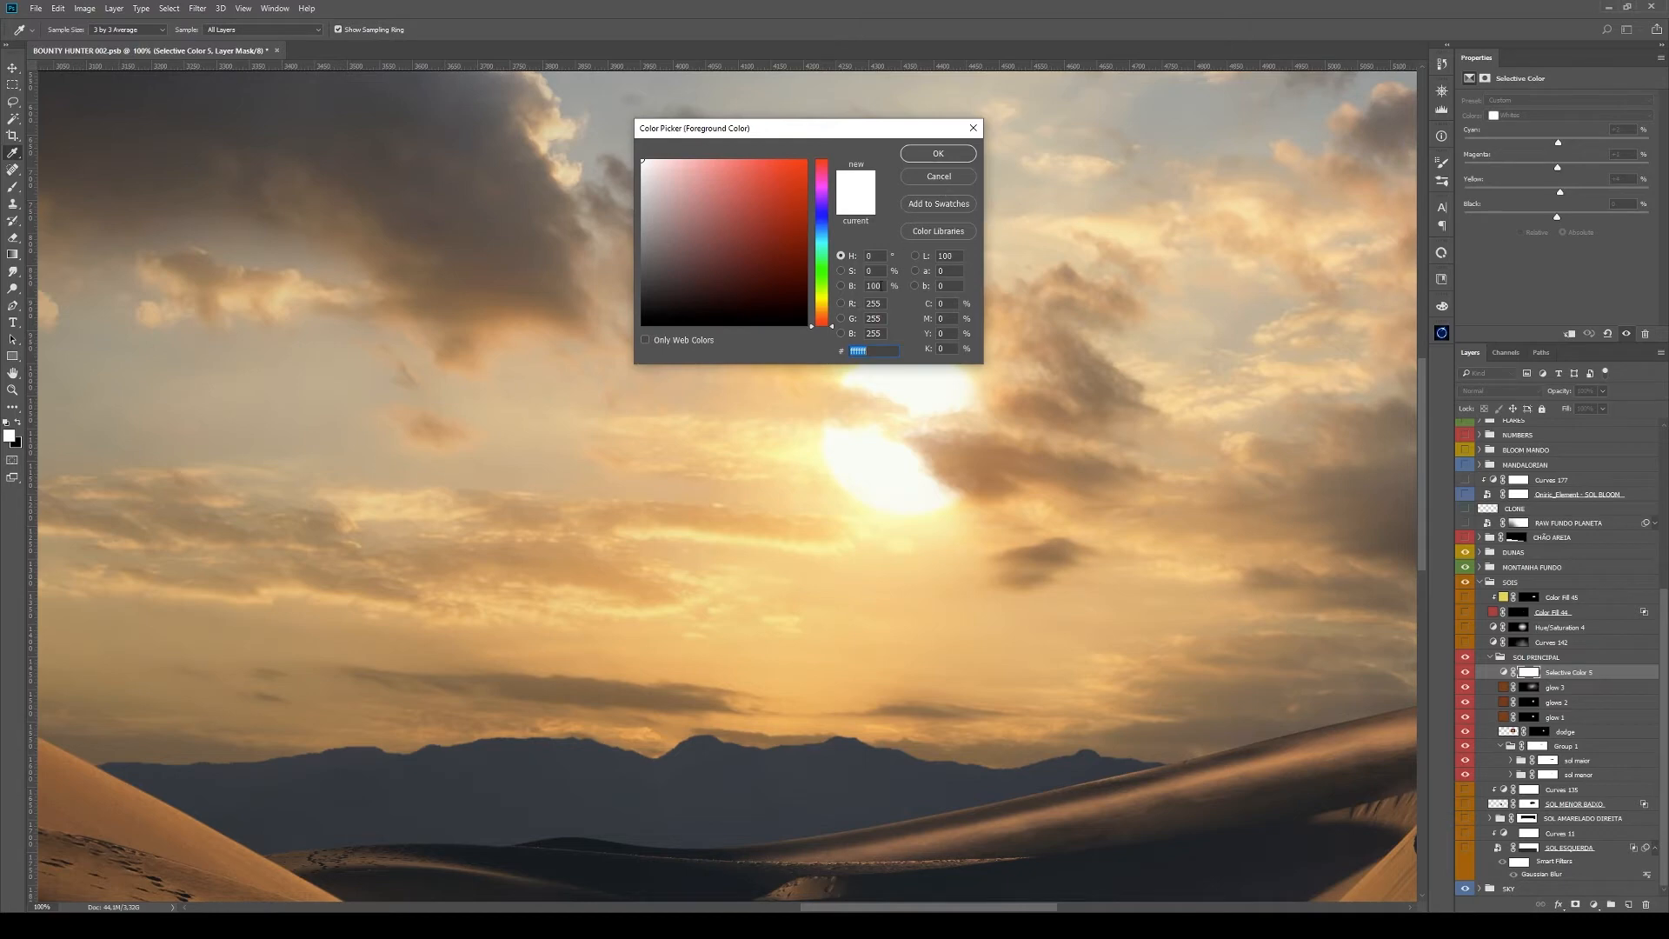
left_click(939, 178)
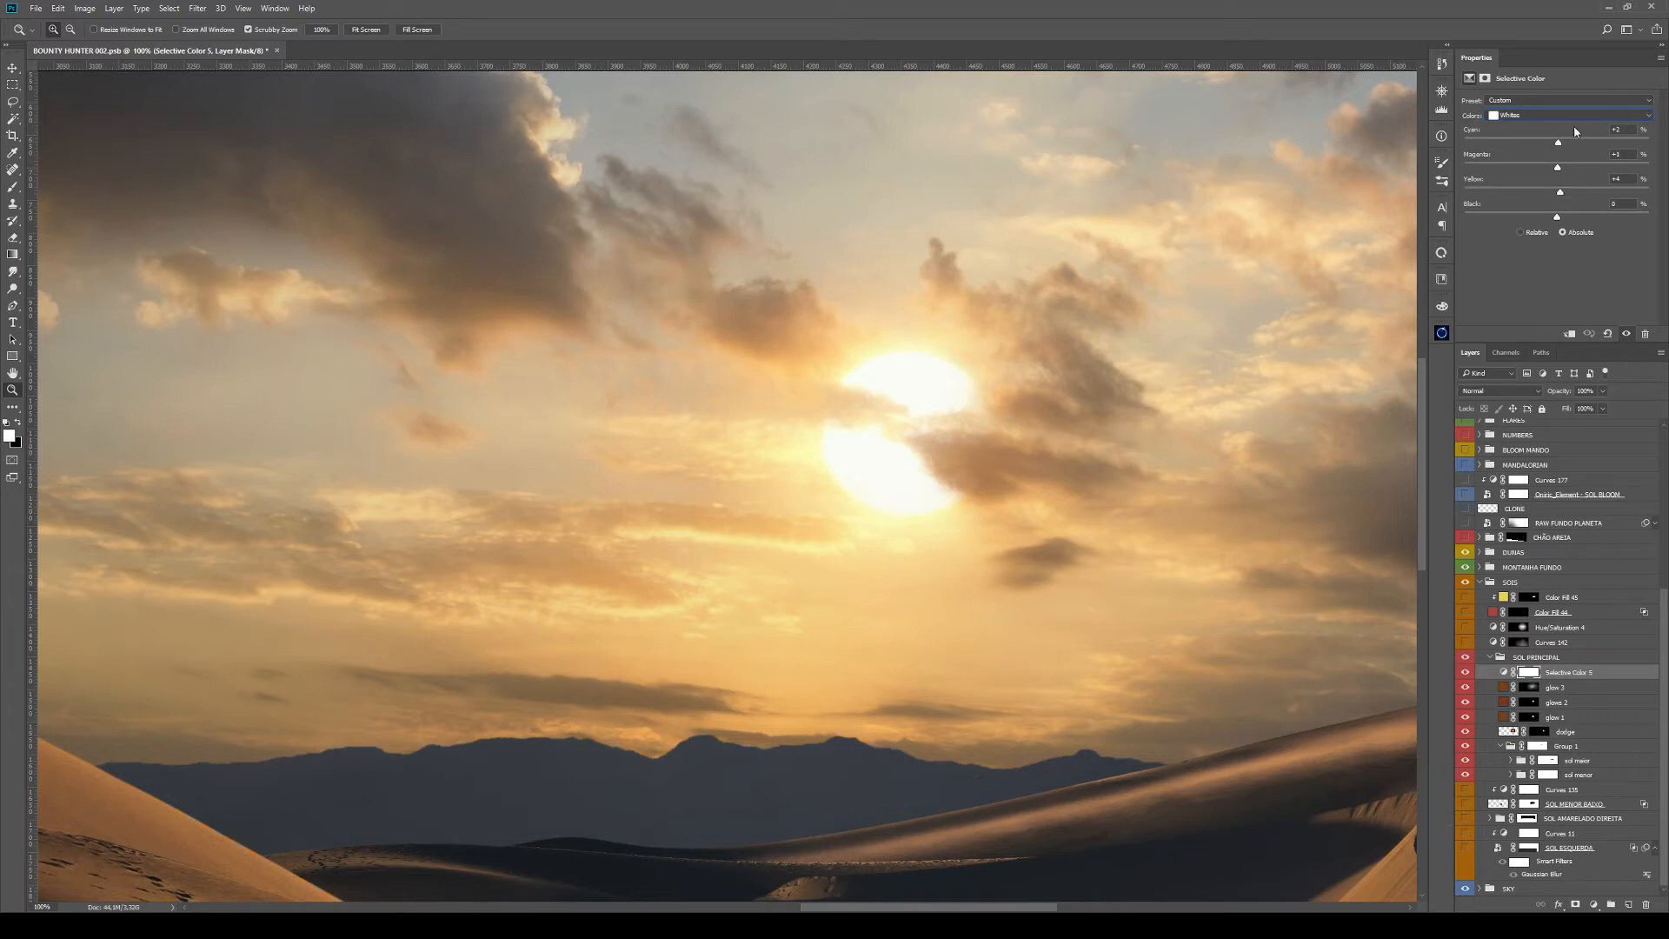
Compare the suns with the Selective Color 5 adjustment off and on, and view the wider scene at 50%
left_click(1467, 672)
left_click(1467, 672)
left_click(989, 446, "alt")
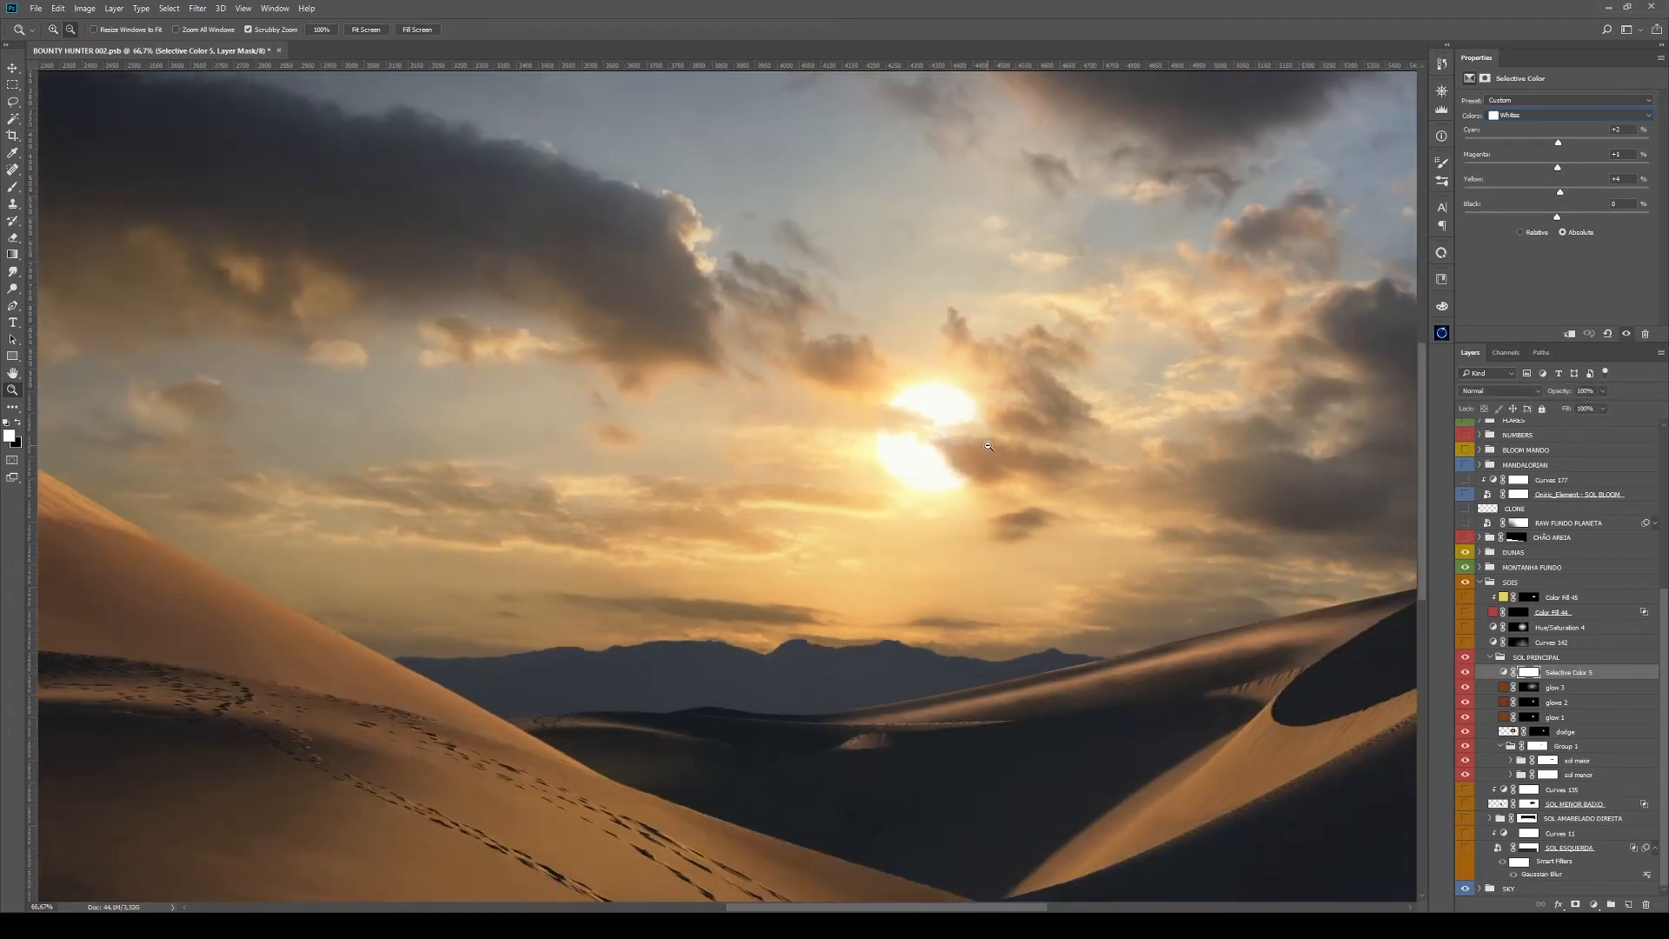
left_click(988, 446, "alt")
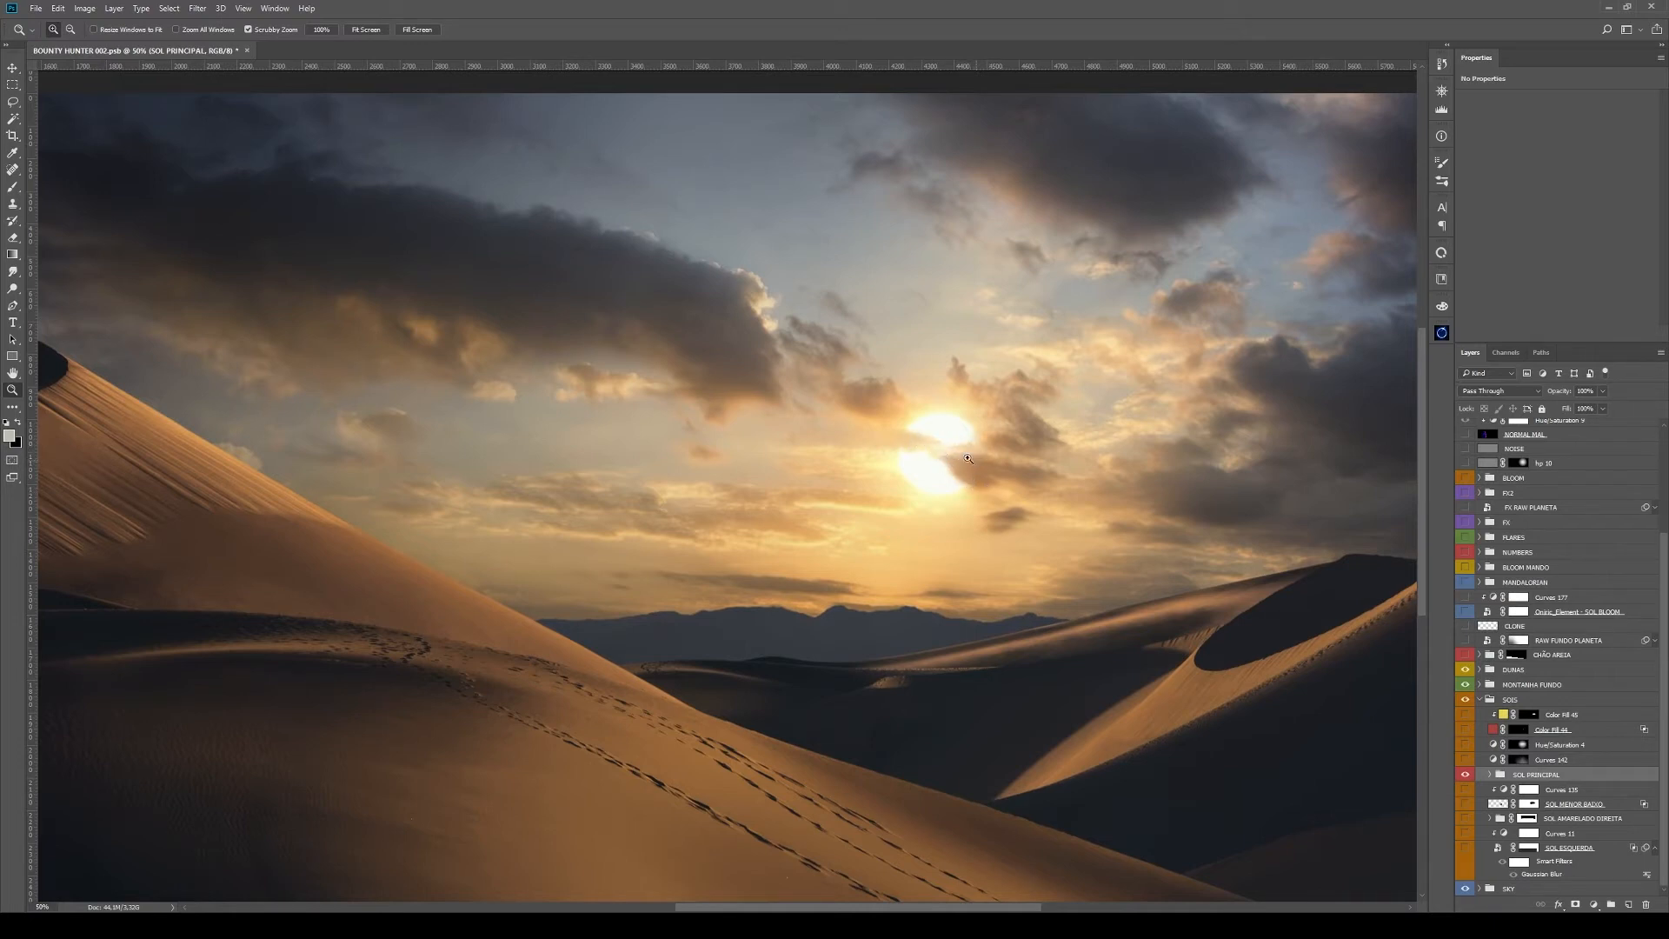
Inspect the red and blue channels with the SOL PRINCIPAL group hidden, and show the group again in full colour
left_click(1466, 774)
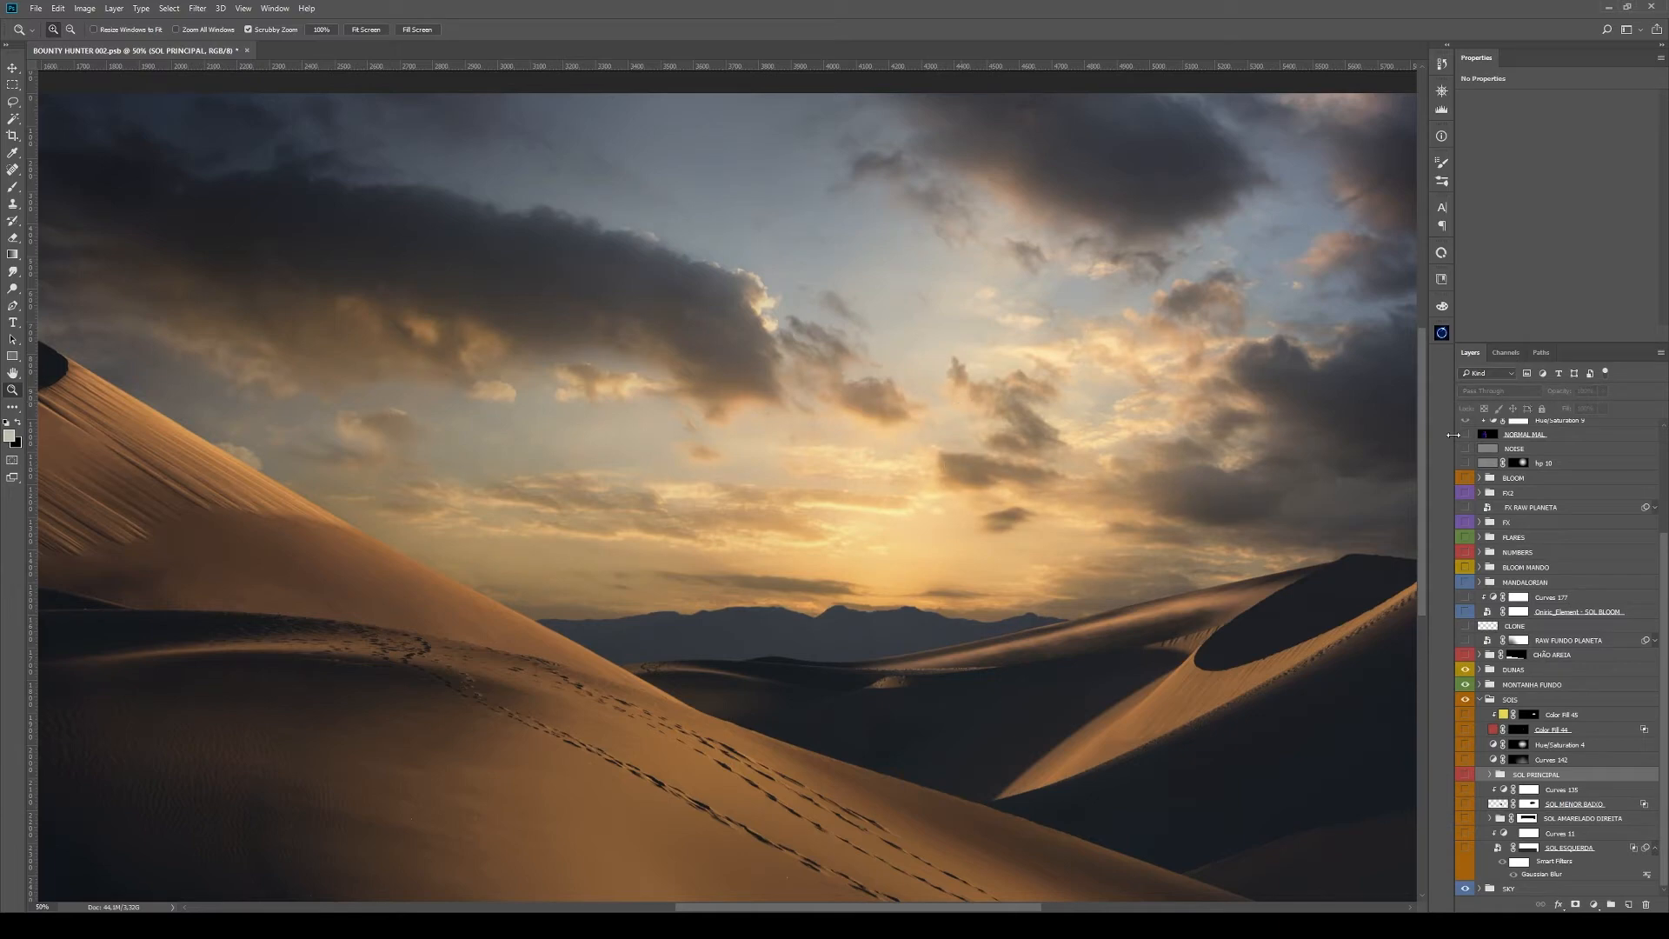
left_click(1506, 352)
left_click(1505, 388)
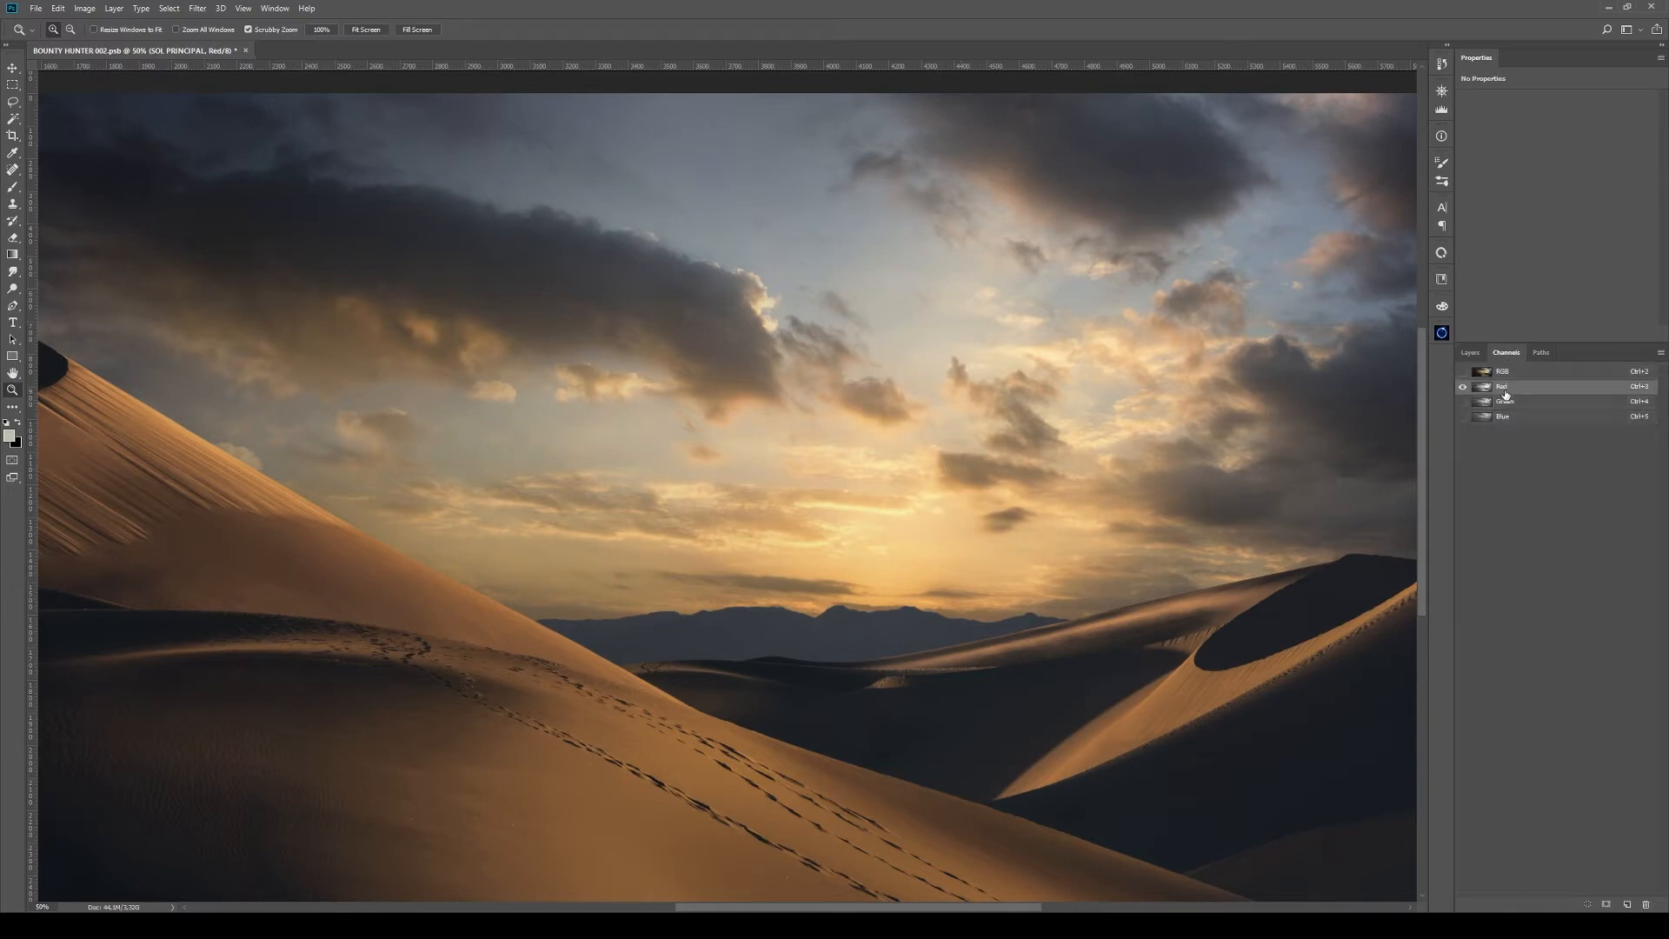
left_click(1505, 417)
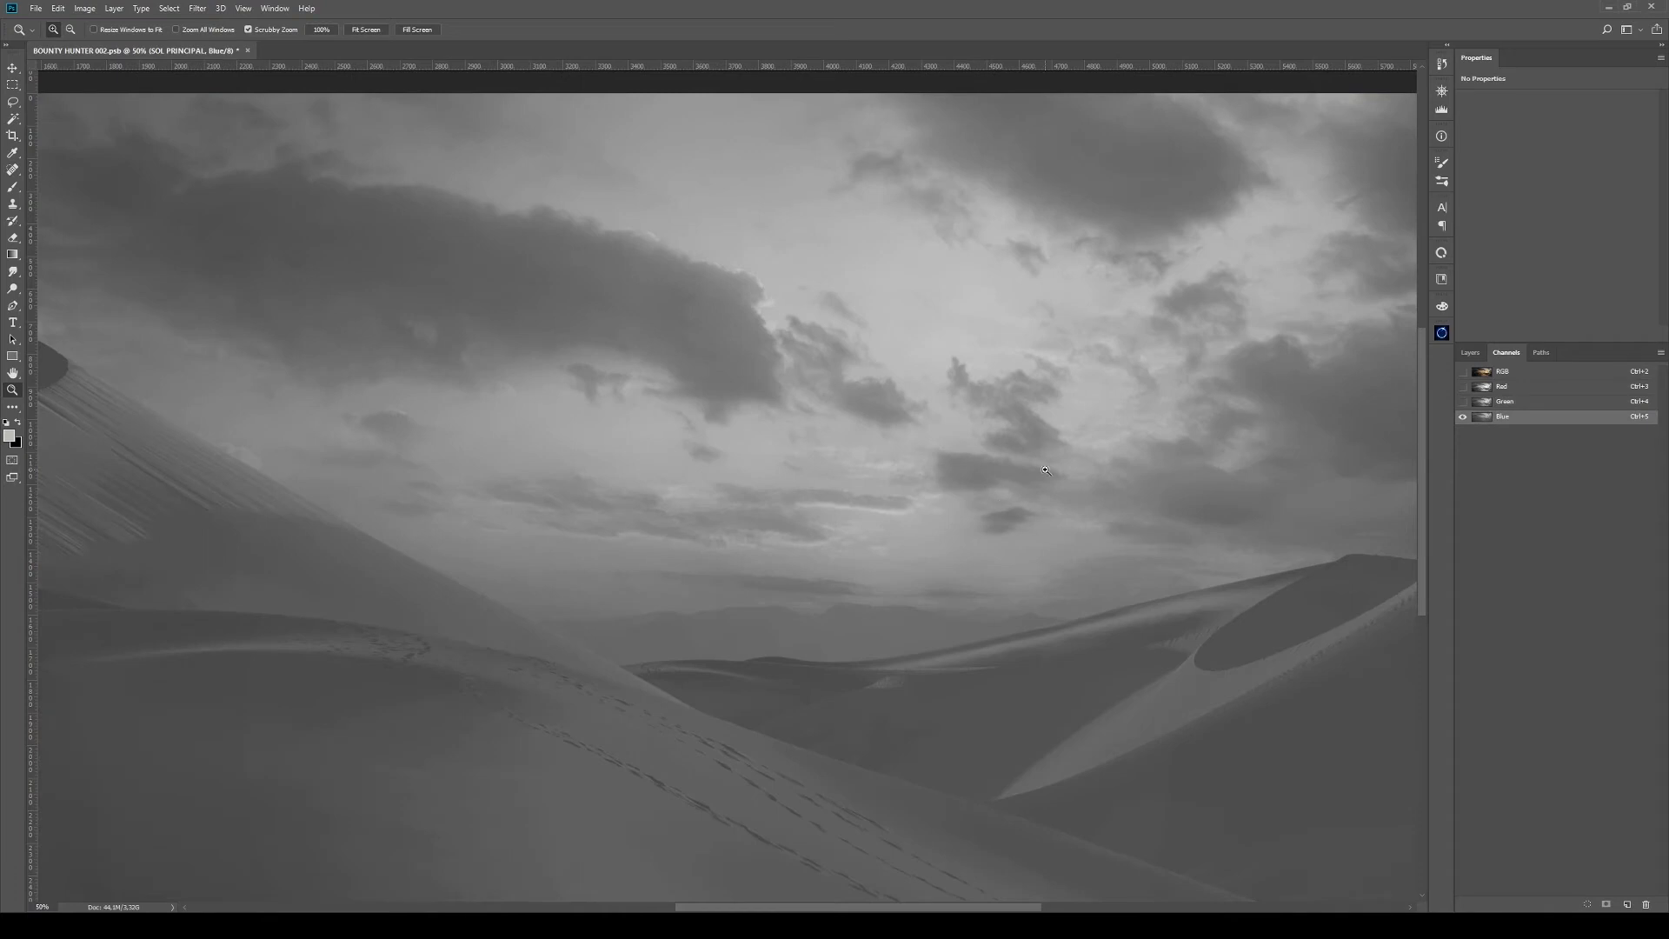
left_click(1548, 376)
left_click(1470, 352)
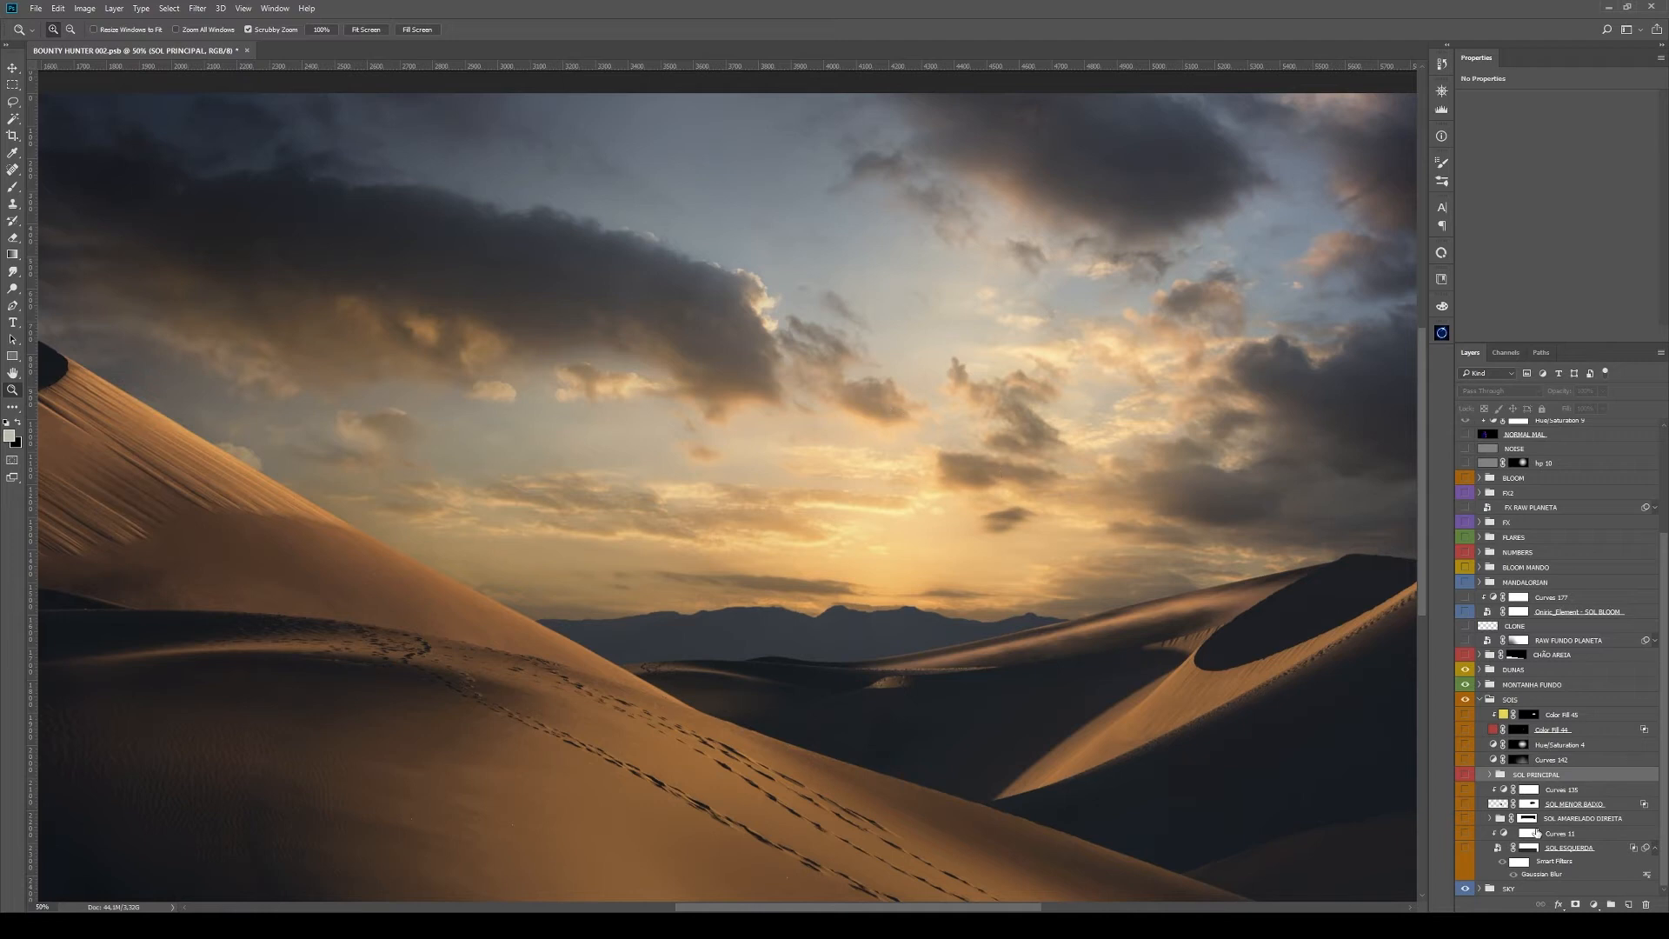
left_click(1466, 775)
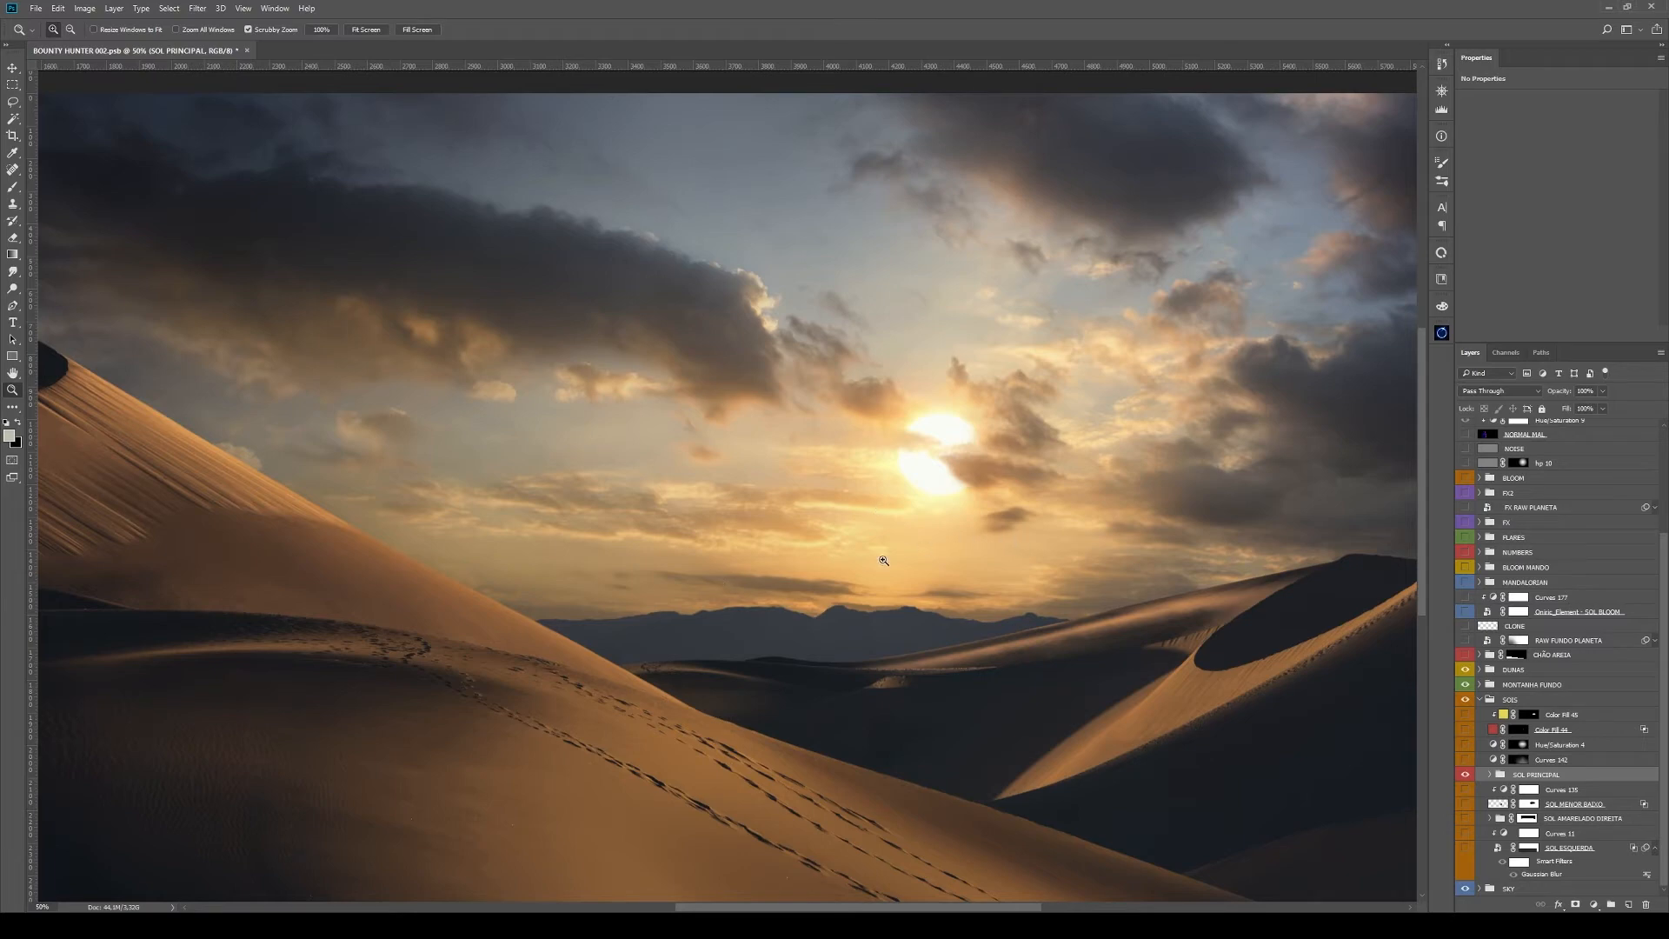
Show and duplicate the SOL ESQUERDA layer, stripping the copy to Normal blending with its mask, Blend If and blur off
left_click(1465, 848)
left_click_drag(822, 584, 887, 589)
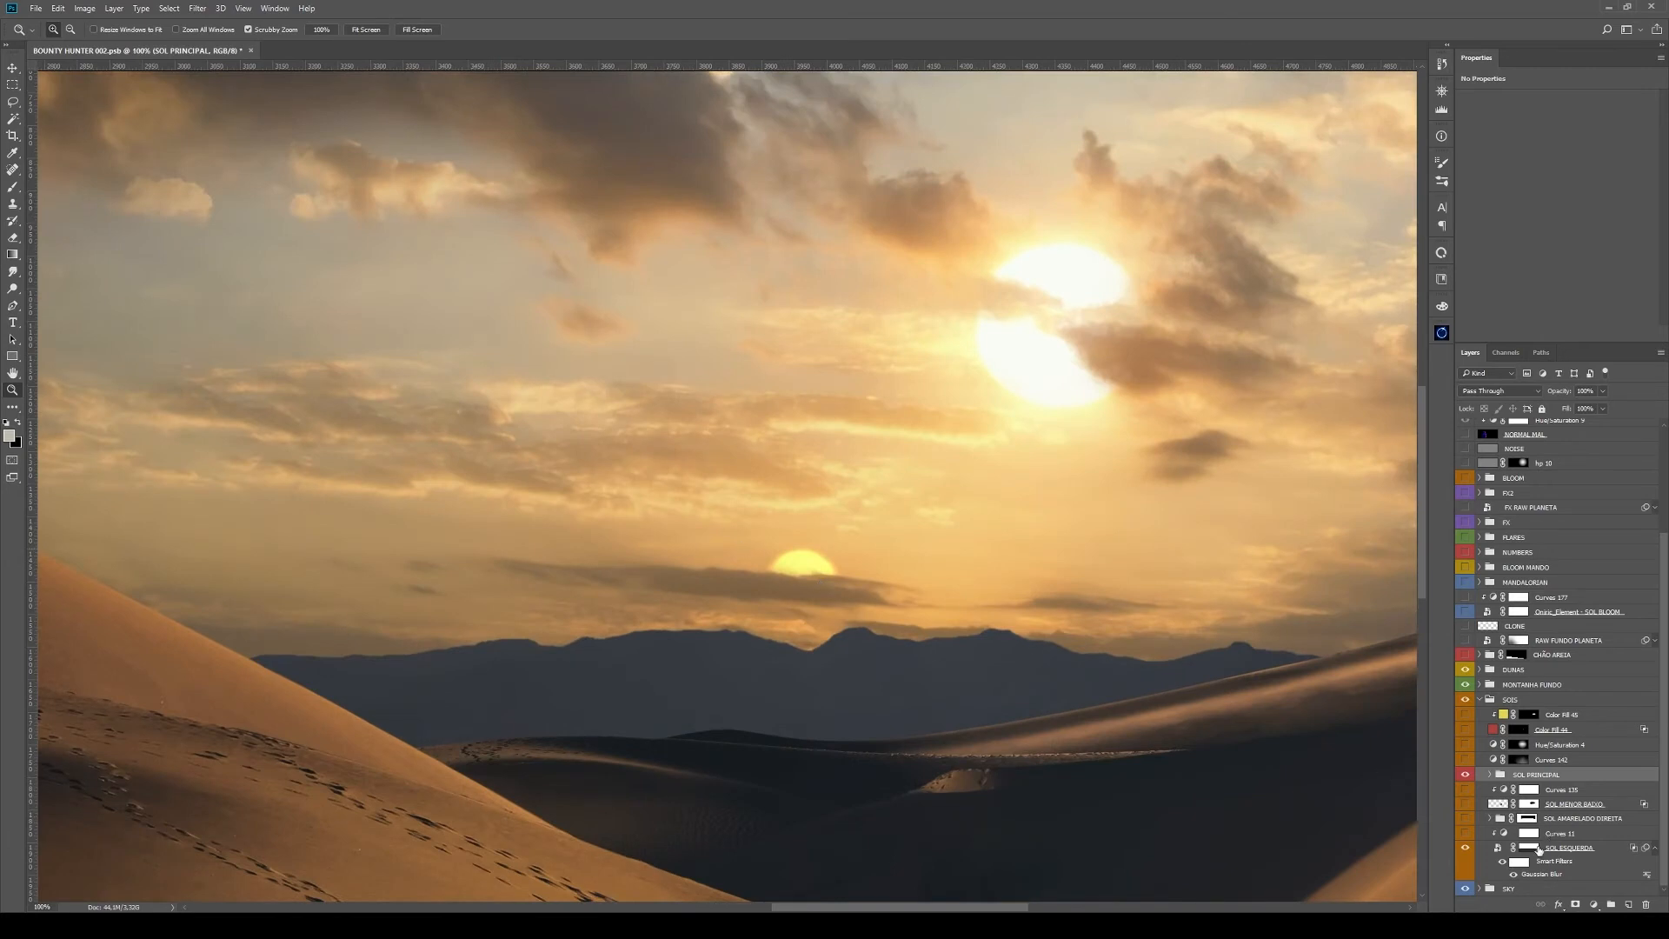
left_click_drag(1565, 850, 1565, 827)
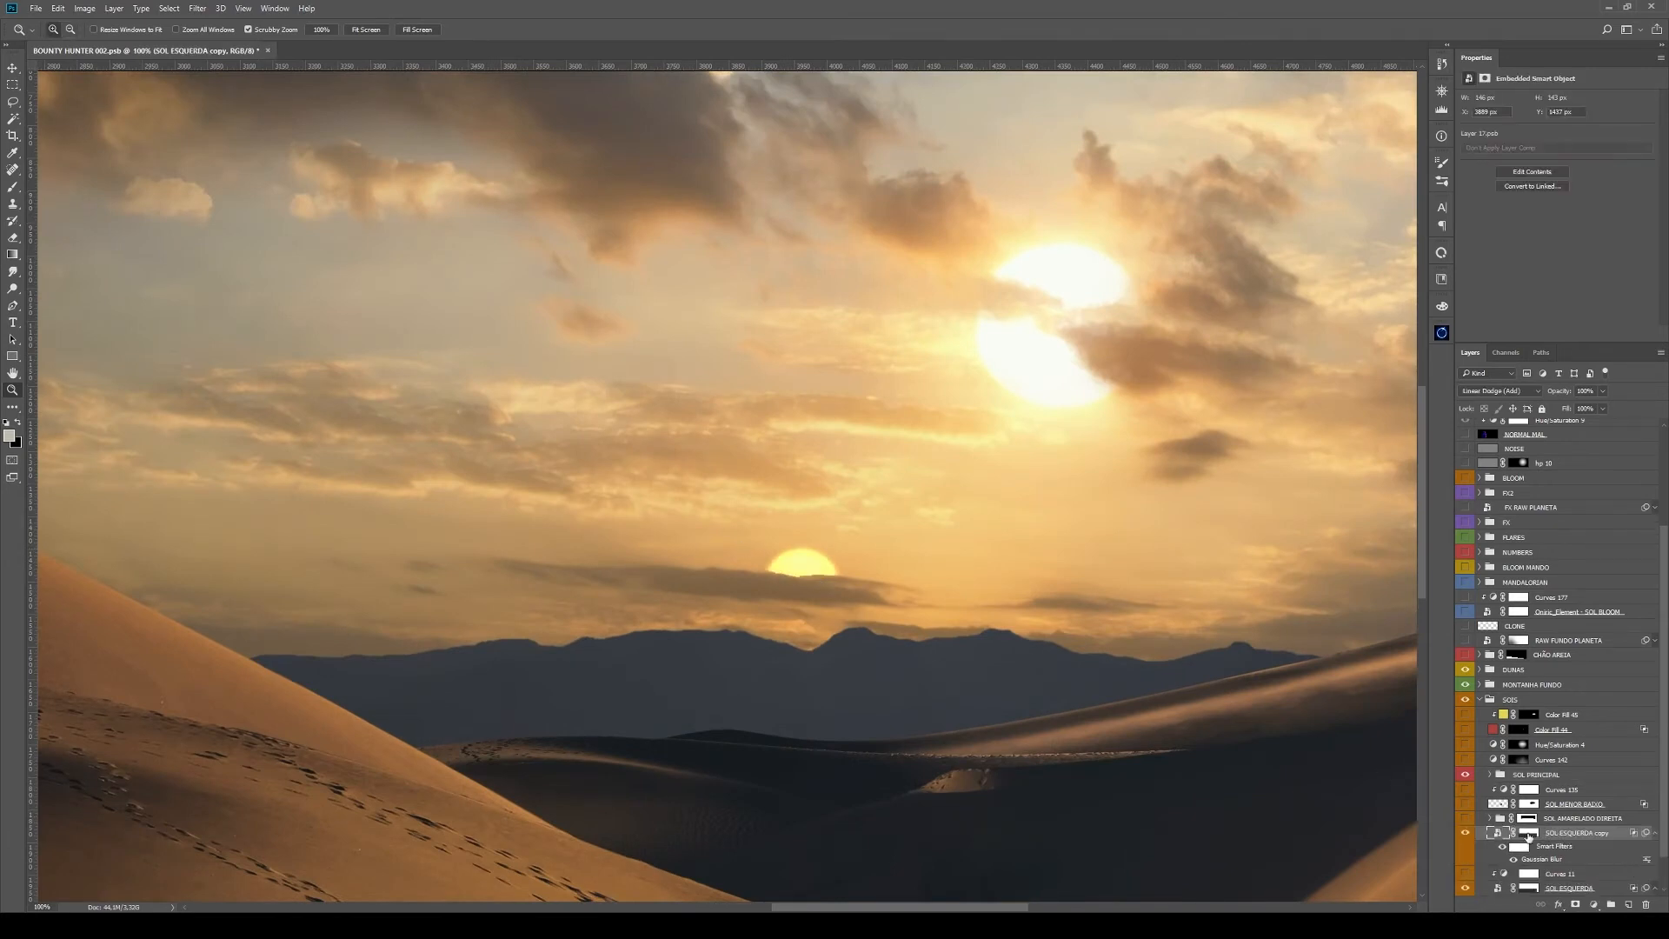
key("shift+alt+n")
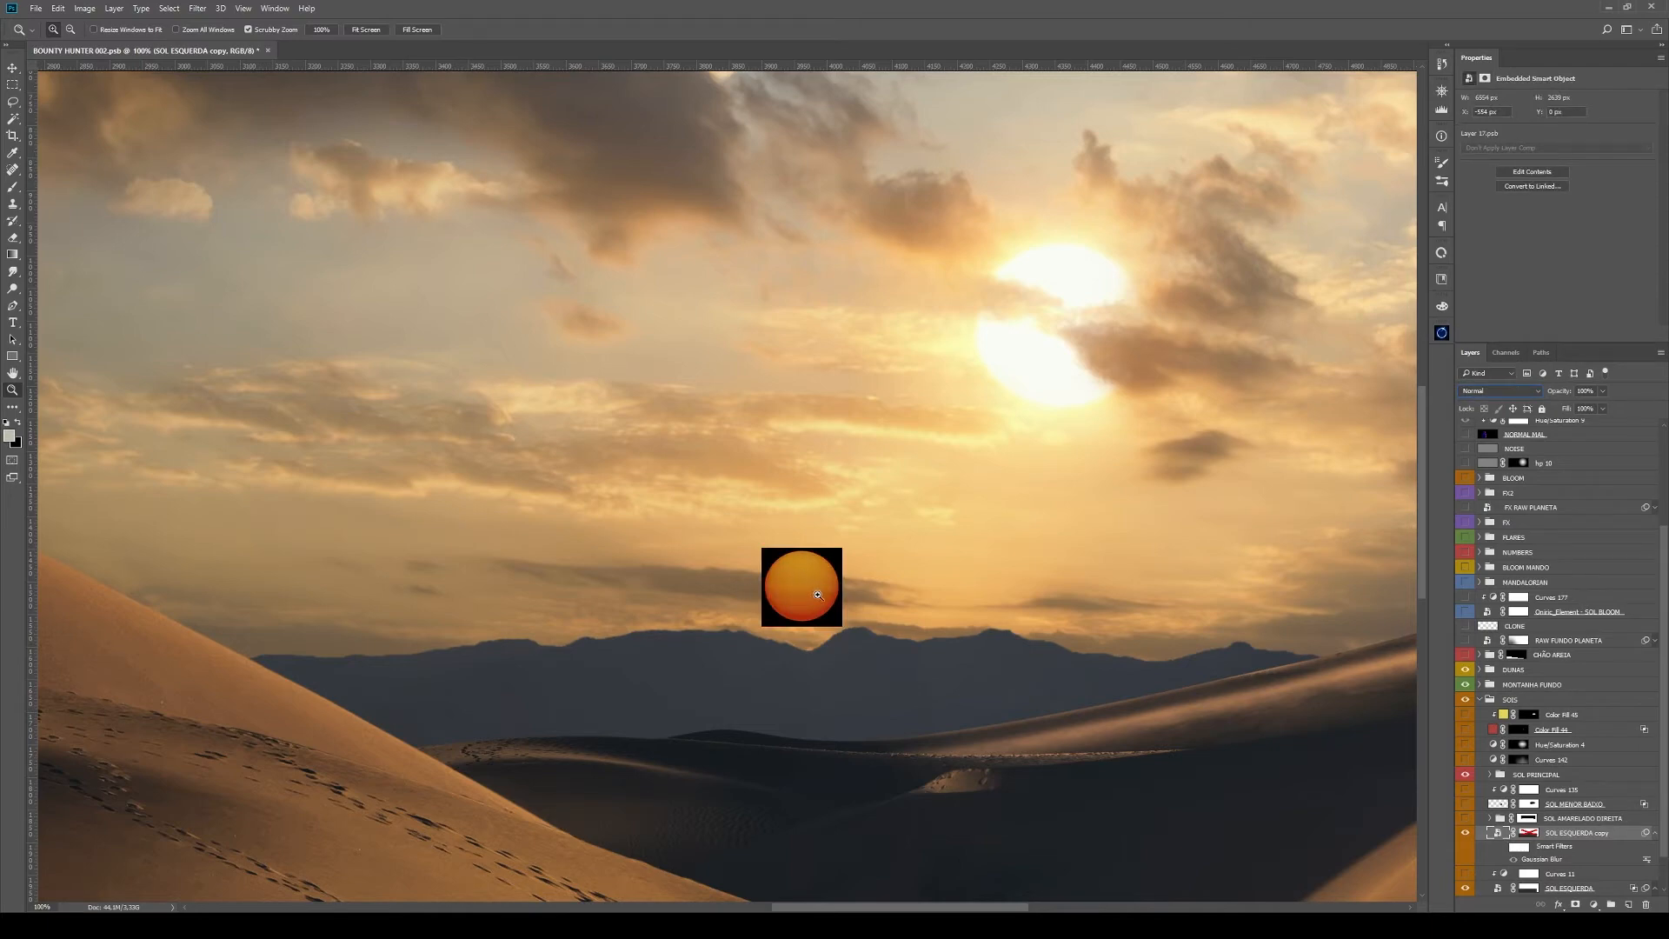
left_click_drag(817, 595, 869, 590)
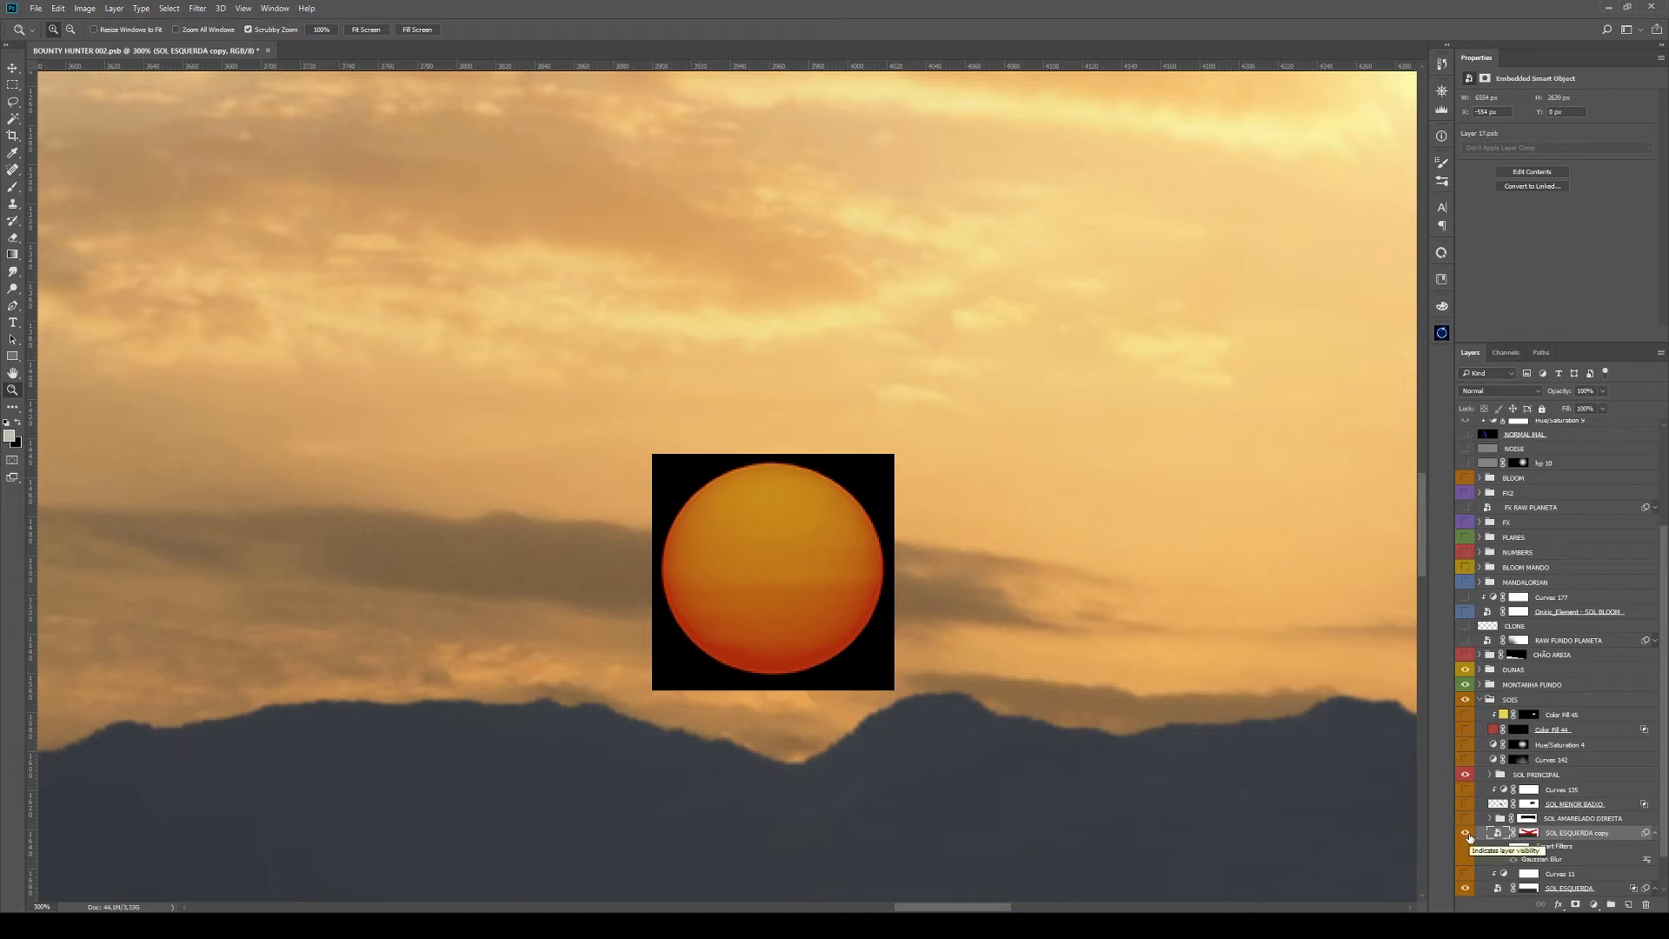
Check the original SOL ESQUERDA sun without the copy, and leave only the SOL ESQUERDA copy shown
left_click(1466, 833)
scroll(1521, 782, "down", 1)
left_click(1576, 848)
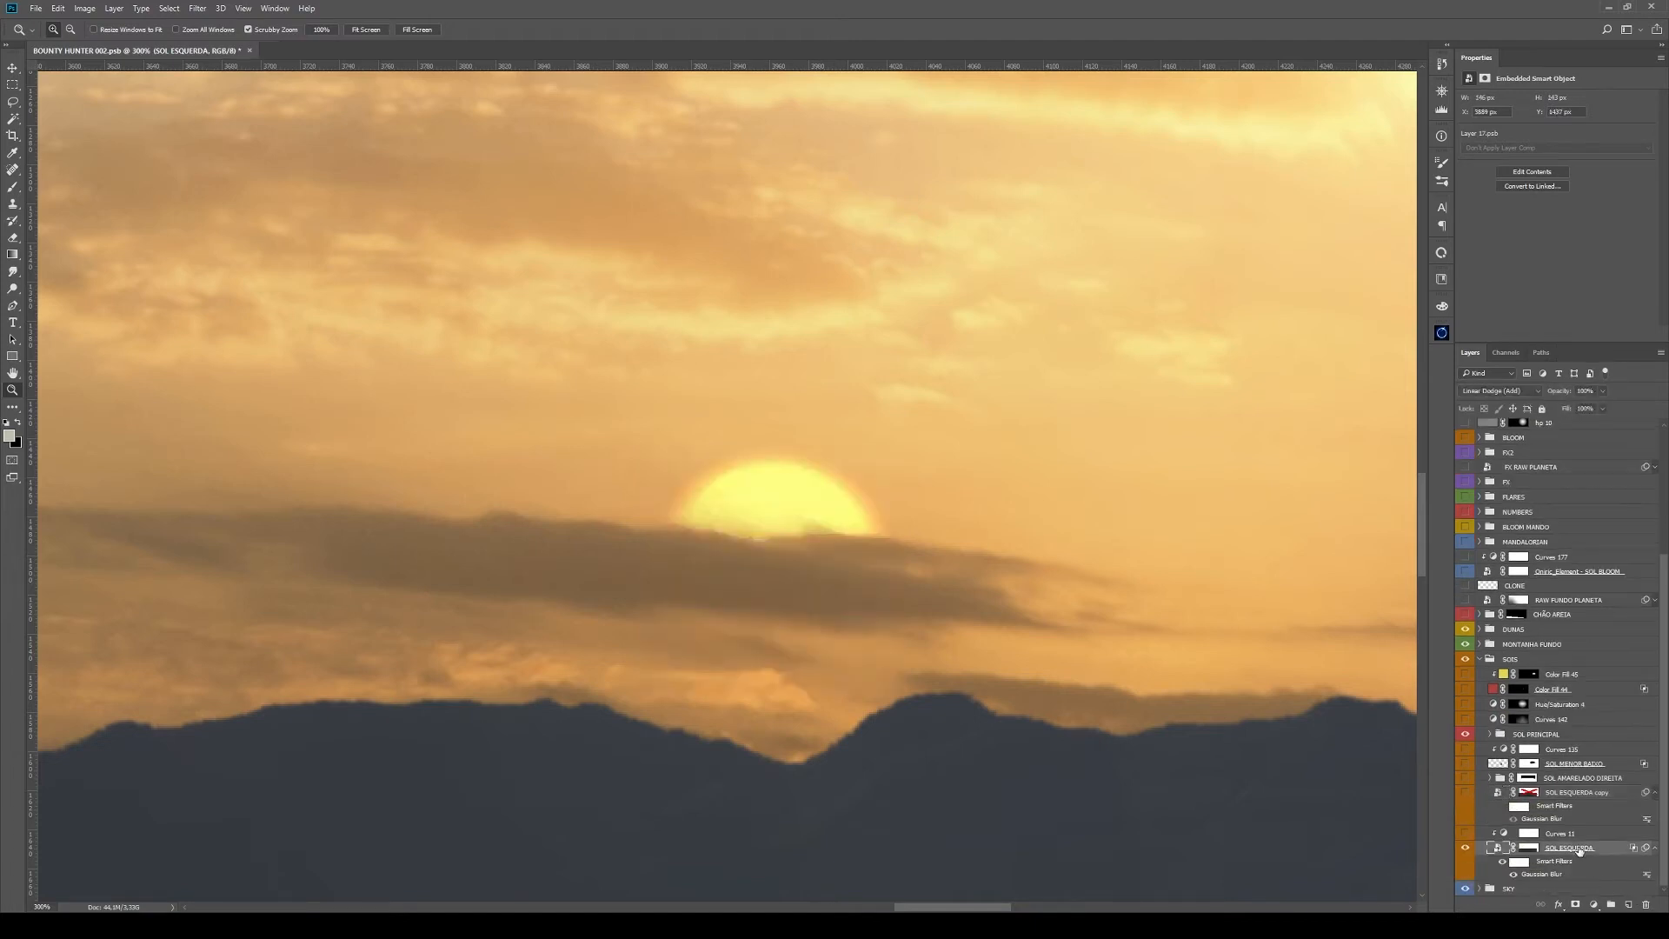
left_click(1466, 847)
left_click(1466, 792)
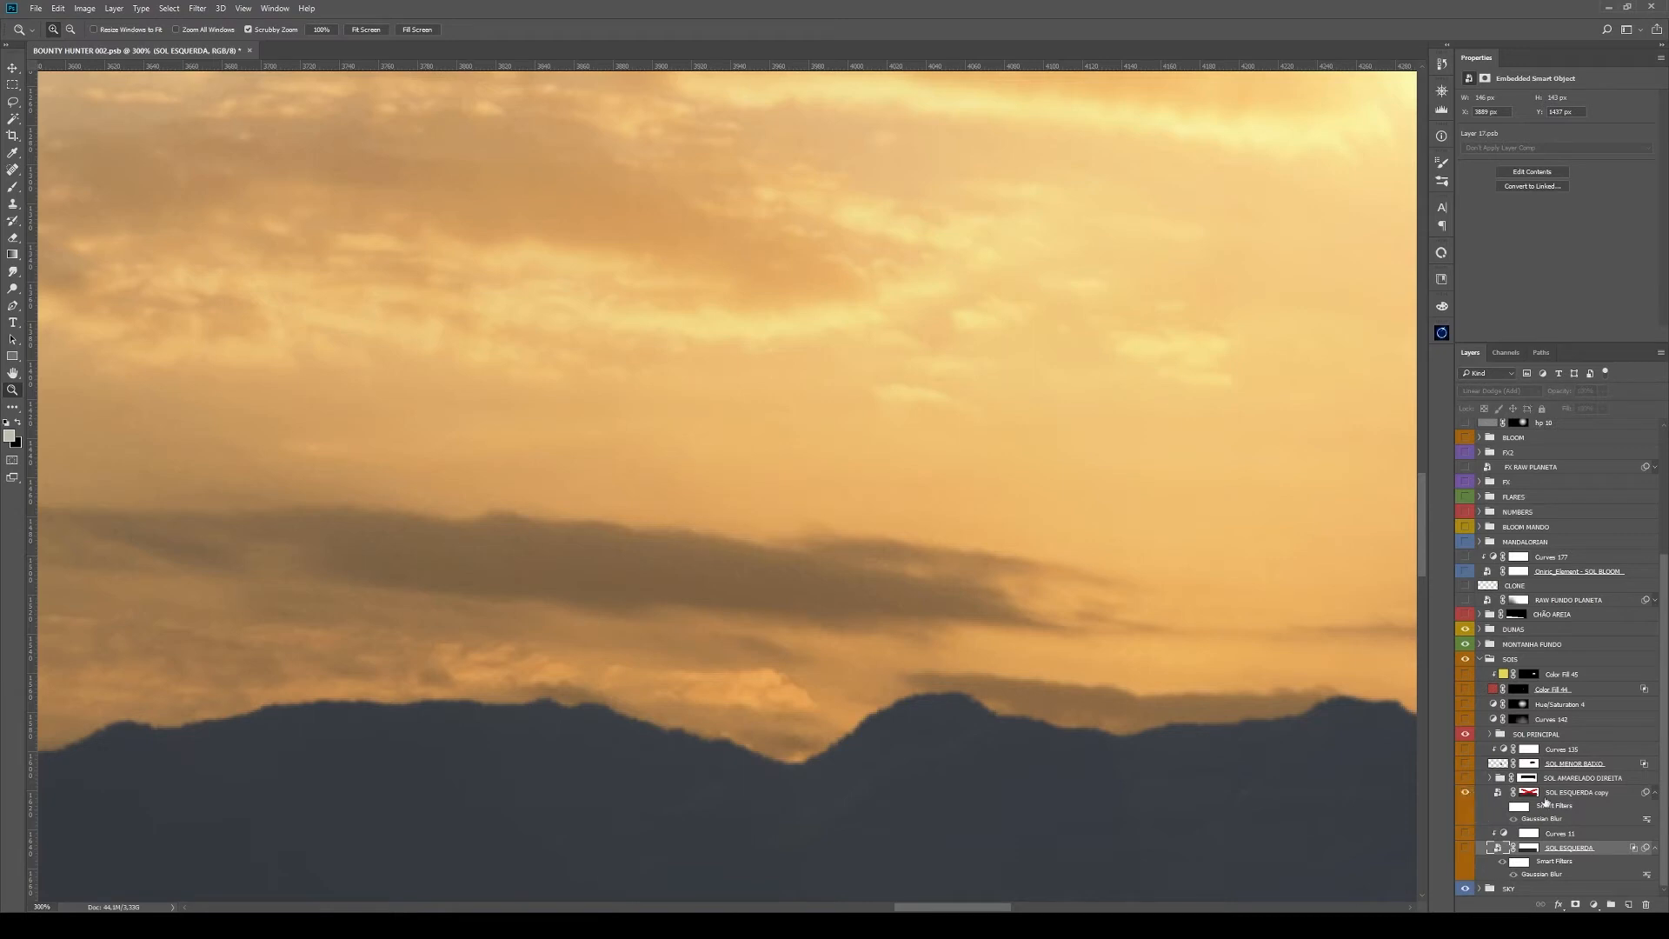
Set the SOL ESQUERDA copy to Linear Dodge (Add) and compare its sun with the Gaussian Blur on and off
left_click(1562, 799)
left_click(1500, 391)
left_click(1499, 494)
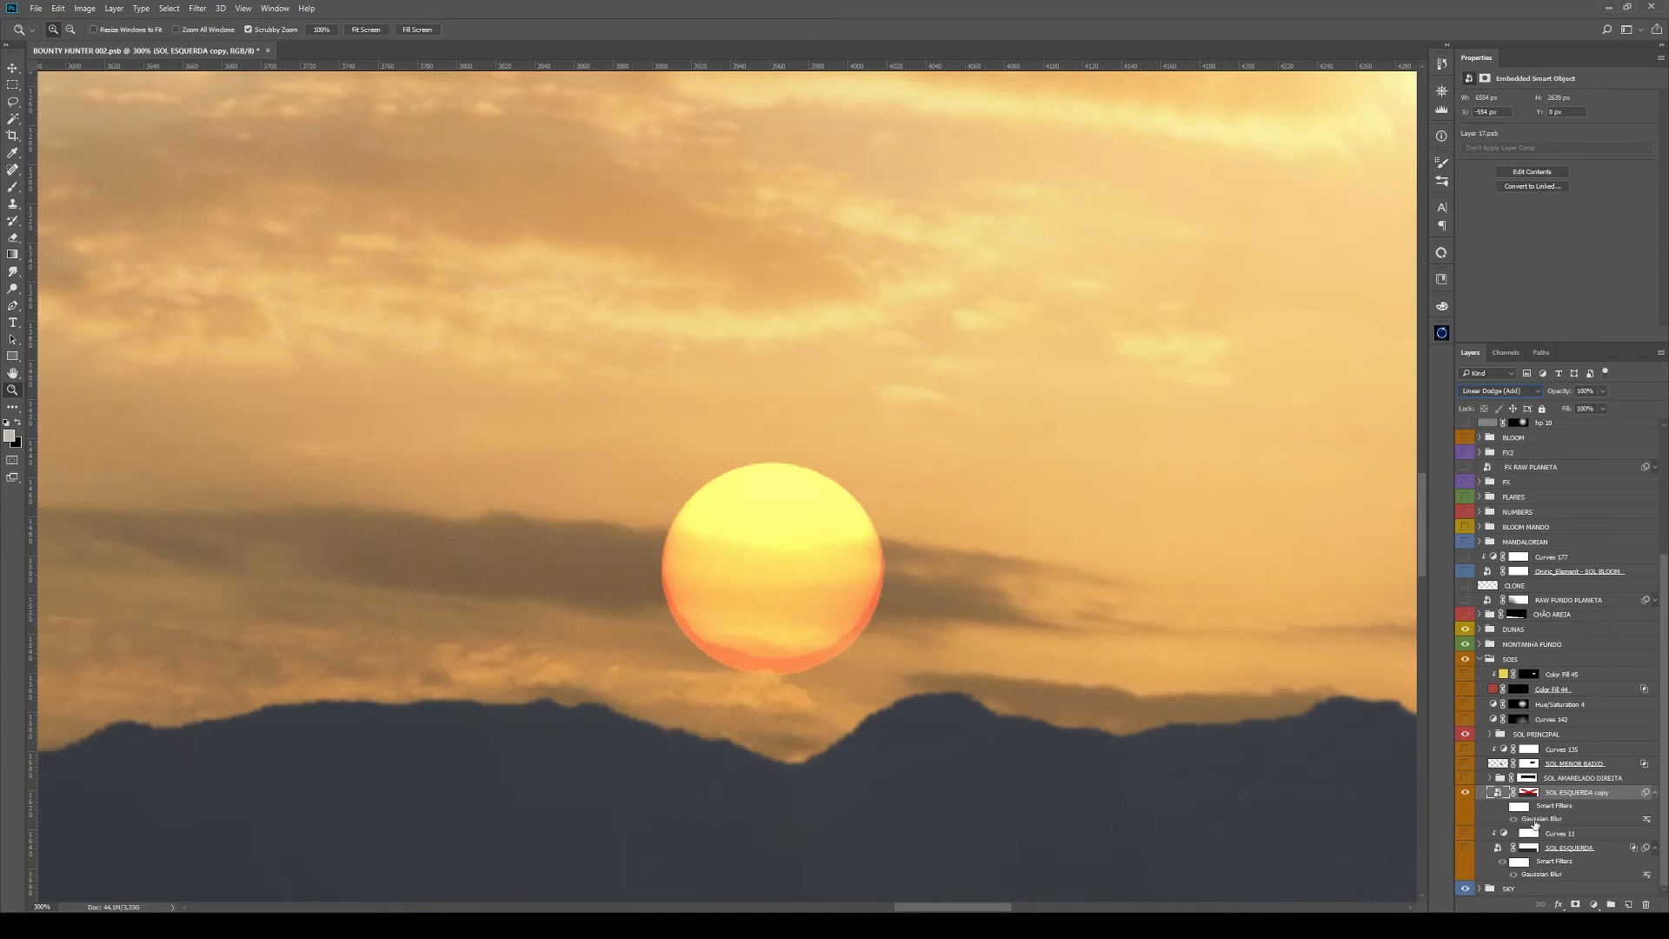
left_click(1502, 806)
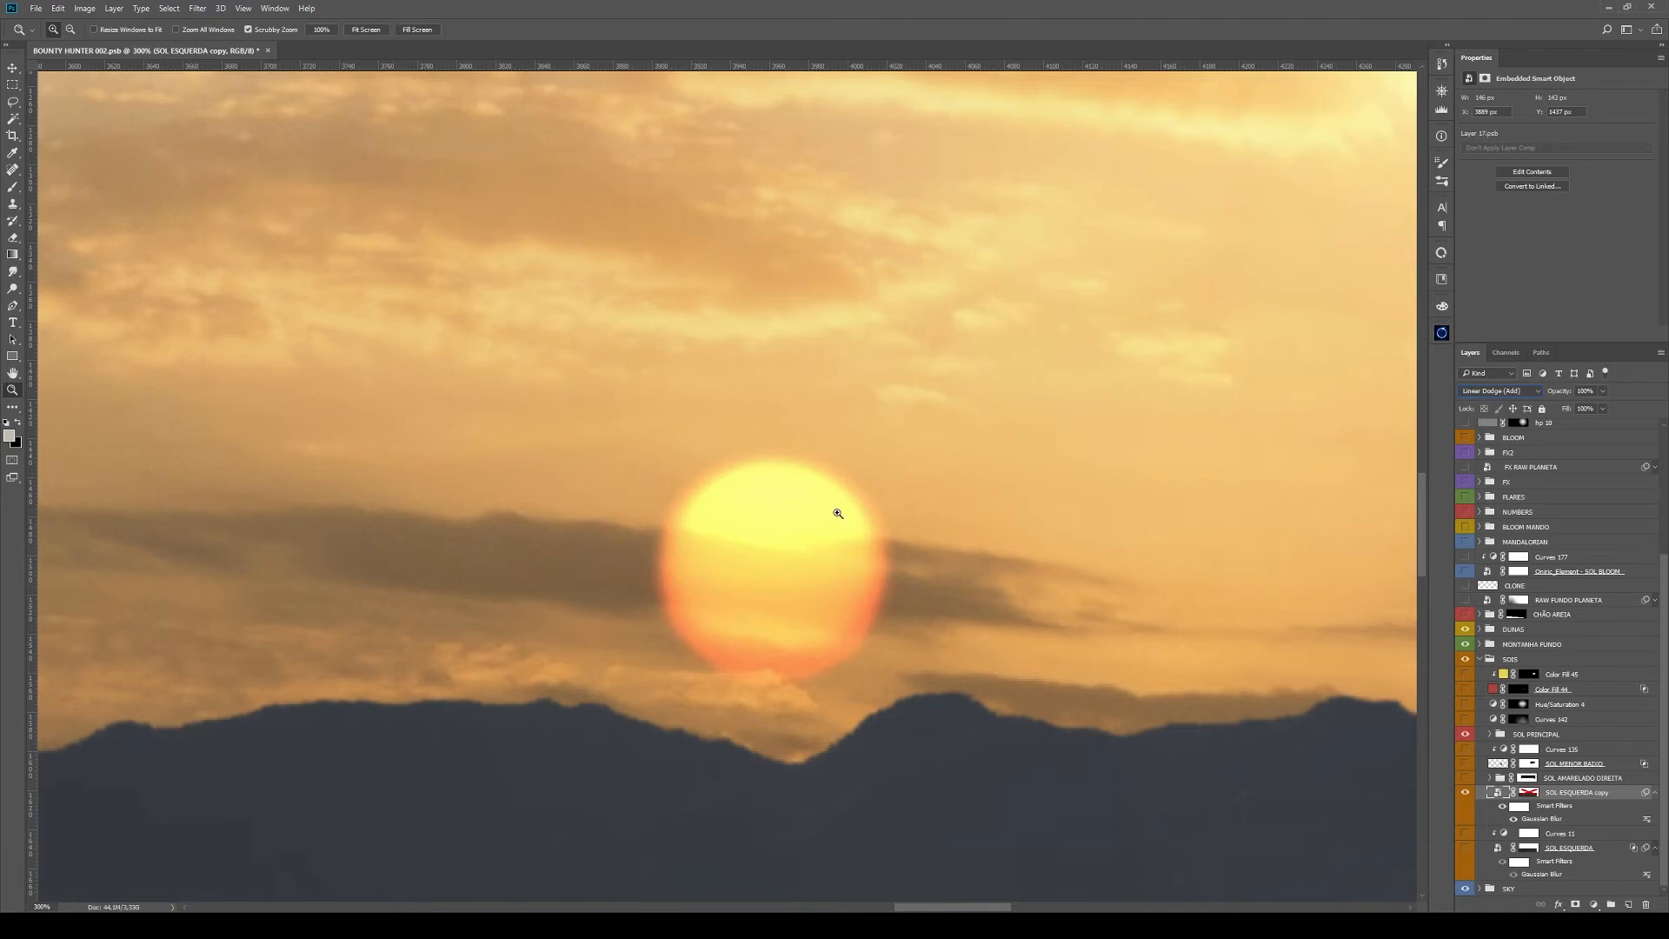
left_click(1502, 806)
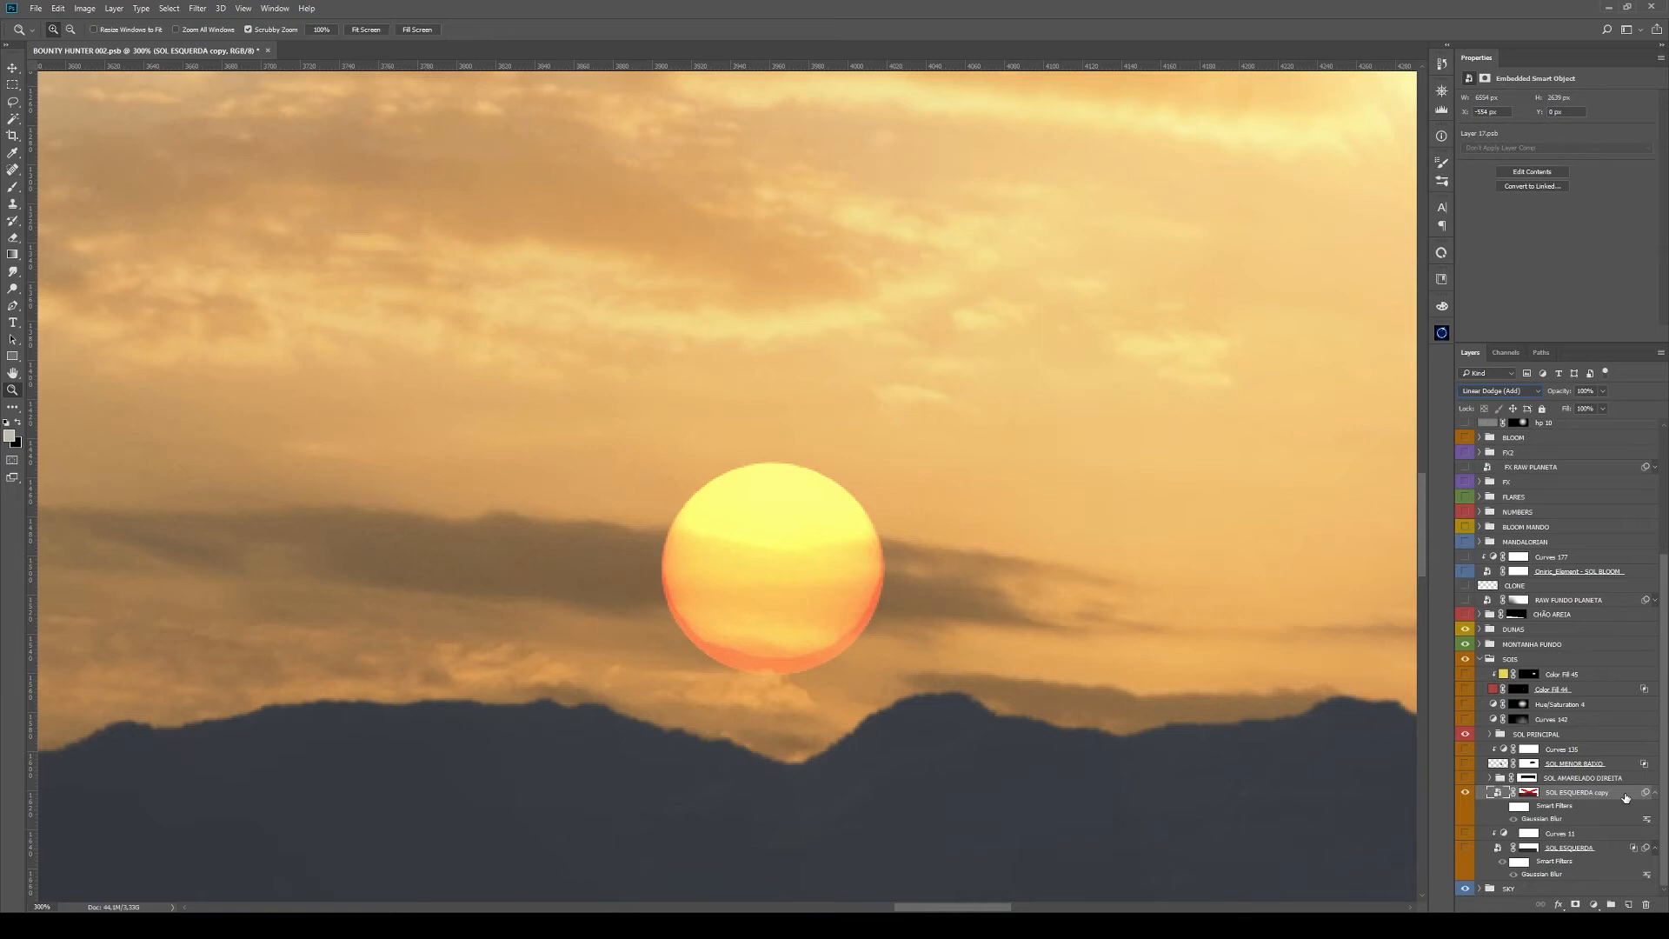
Hide the copy's sun behind the dark clouds using Blend If, splitting the Underlying Layer black point to 125 / 183
double_click(1626, 797)
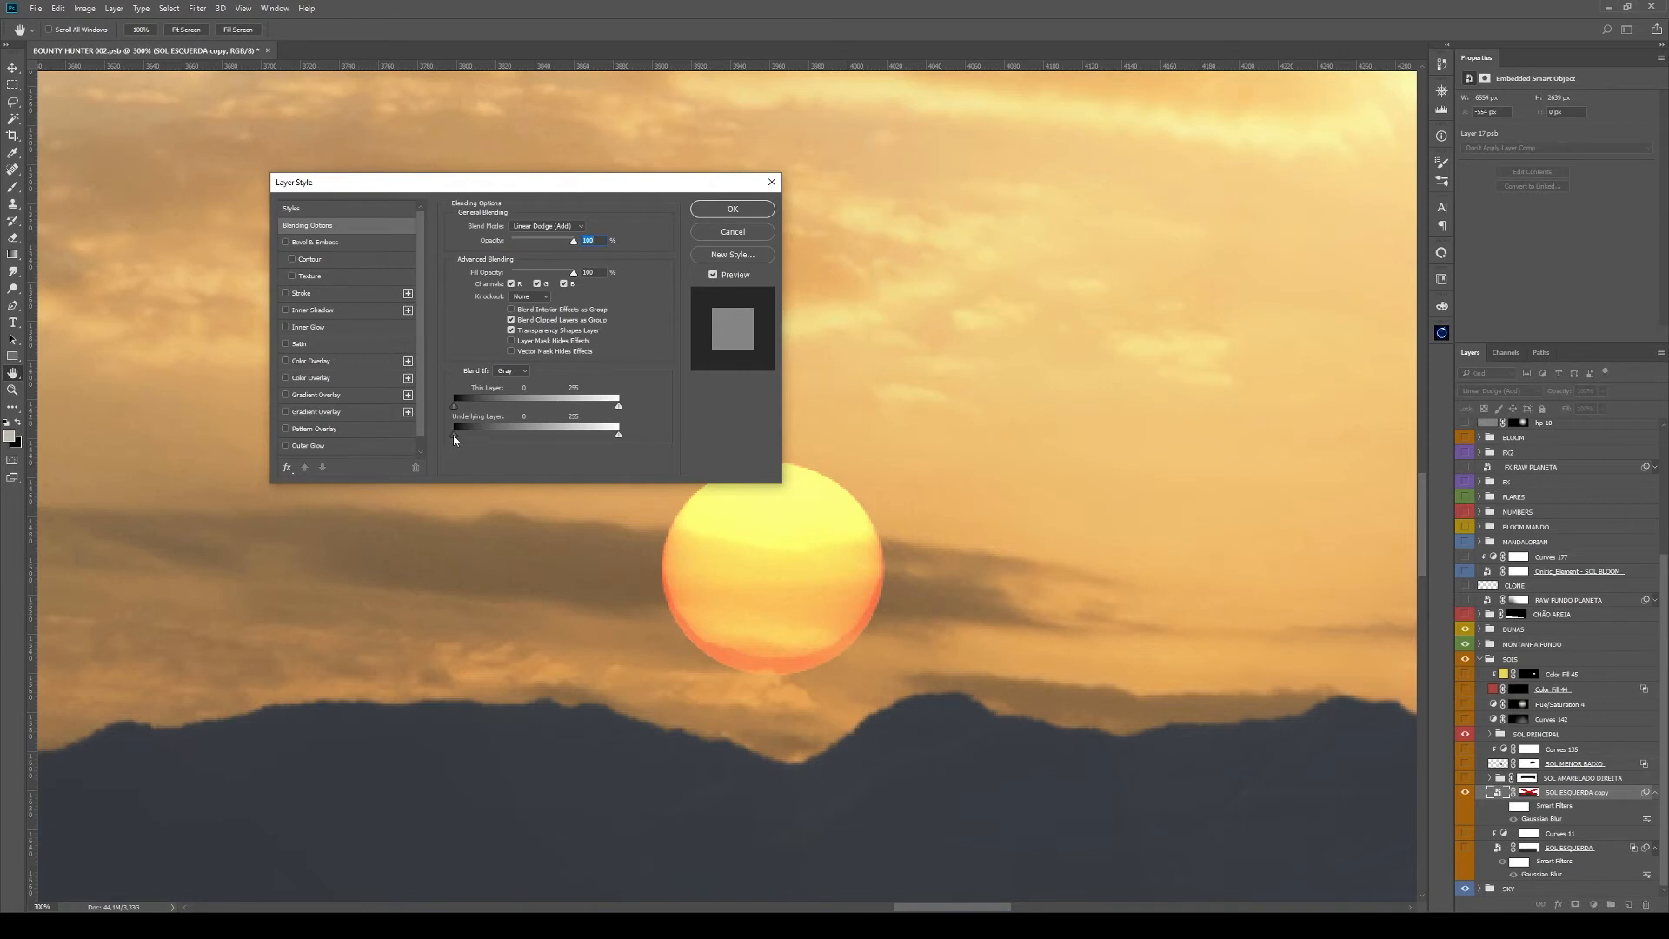
left_click_drag(469, 440, 542, 441)
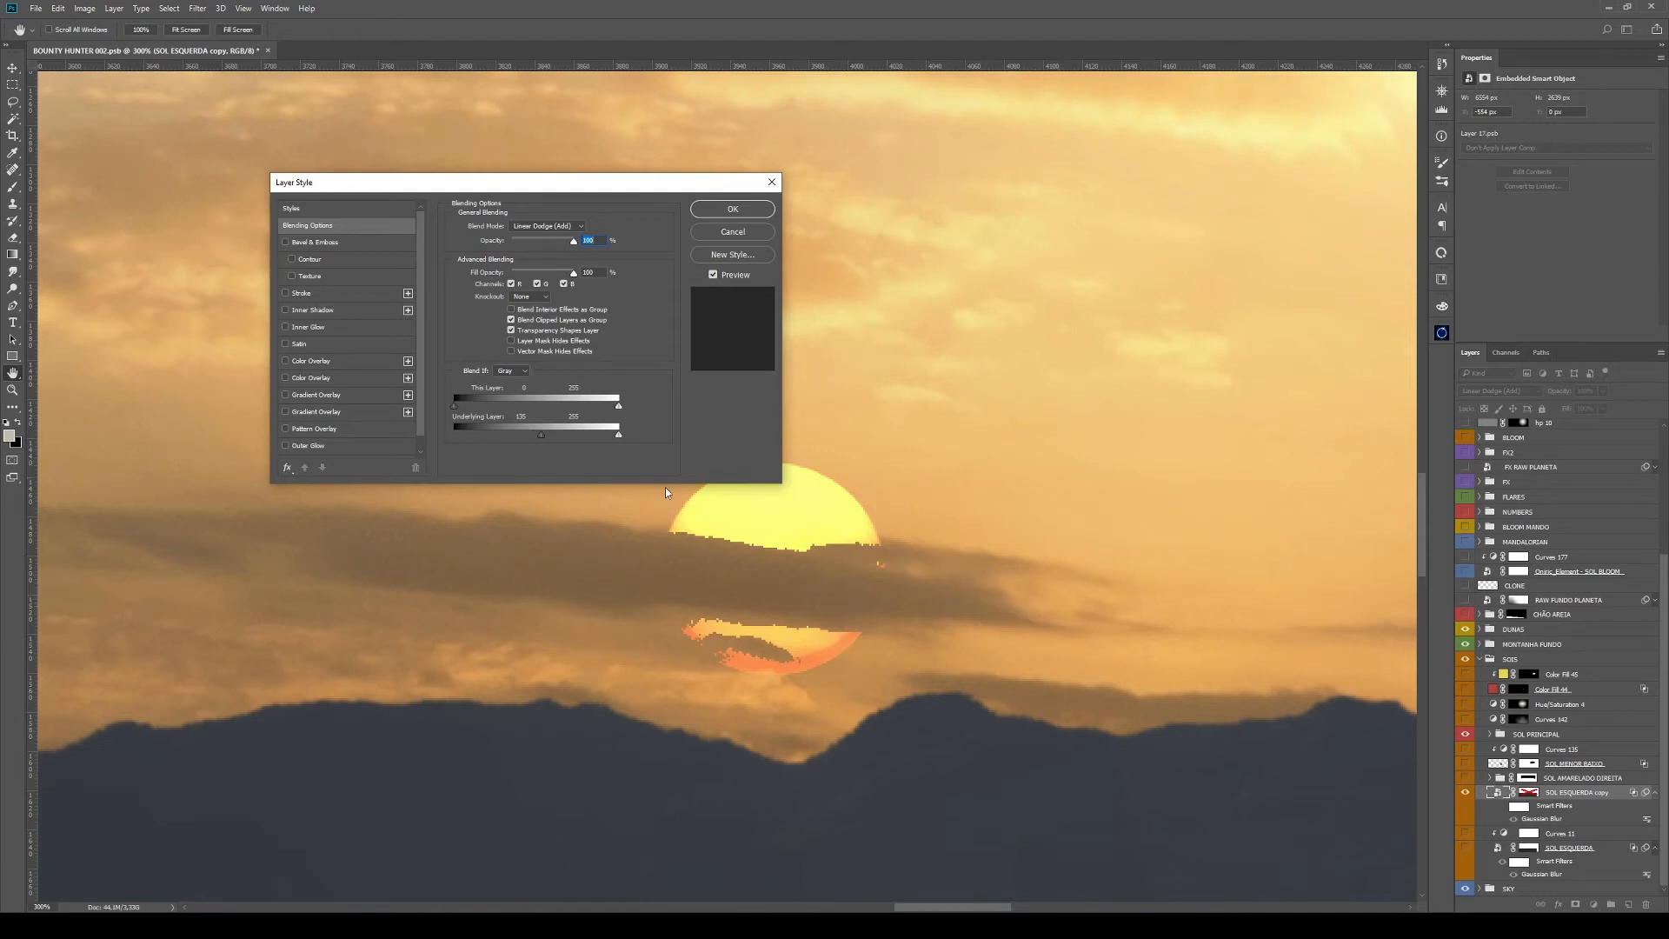
left_click_drag(474, 435, 539, 439)
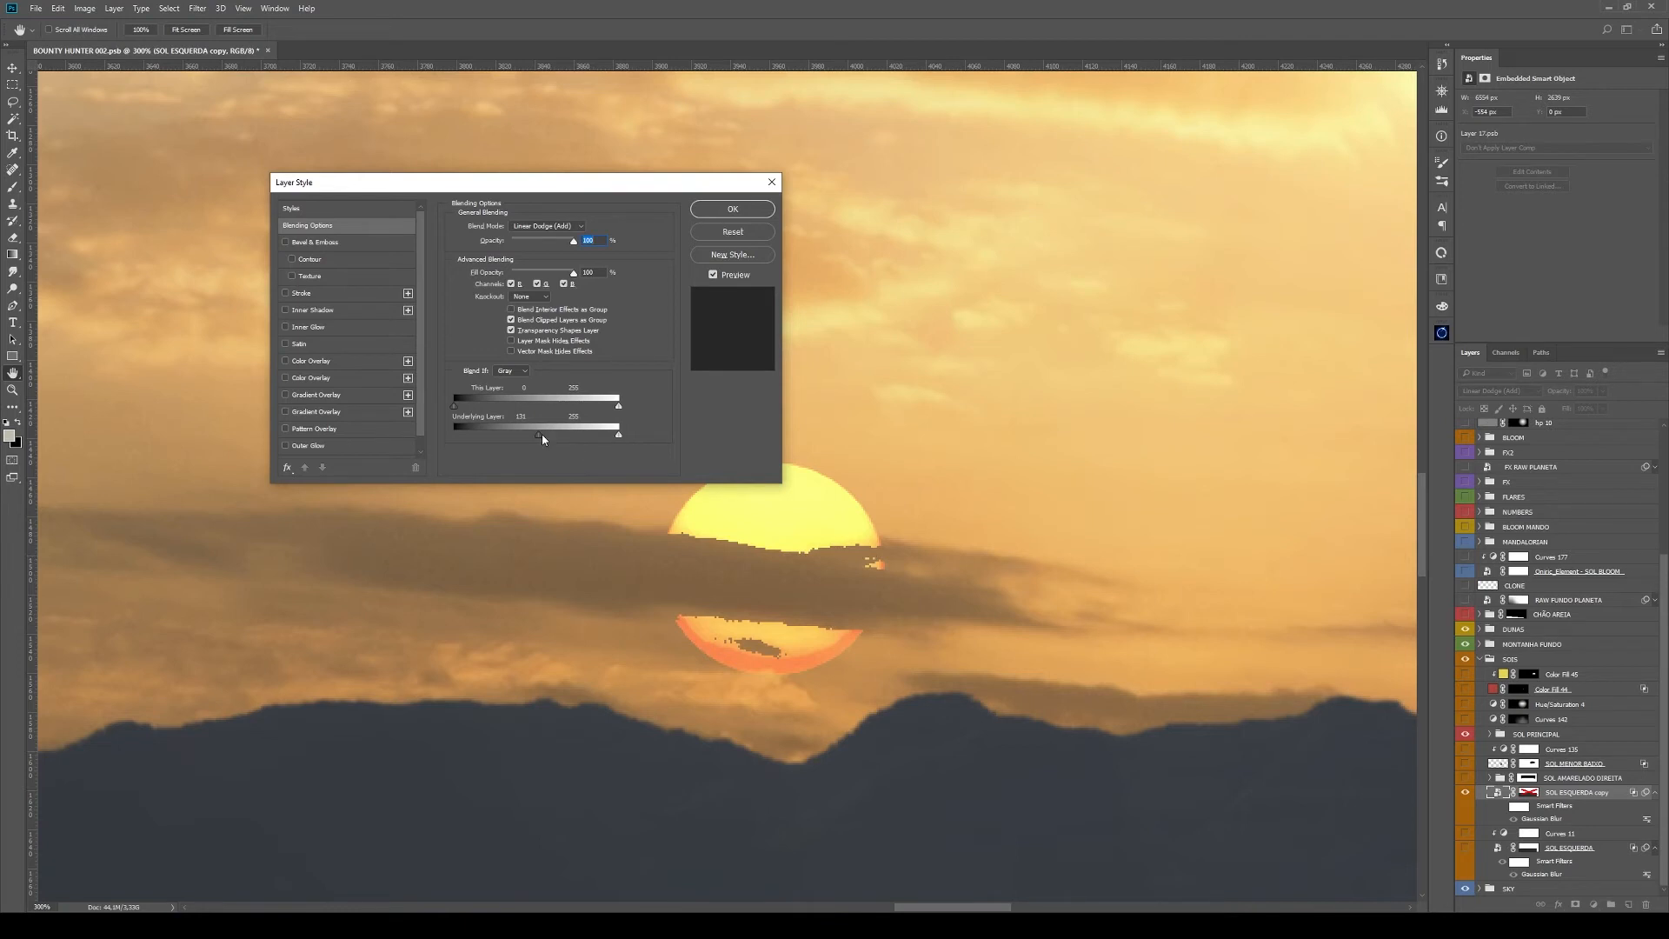
mouse_move(540, 435)
left_mouse_down()
mouse_move(565, 437)
mouse_move(525, 437)
mouse_move(570, 439)
left_mouse_up()
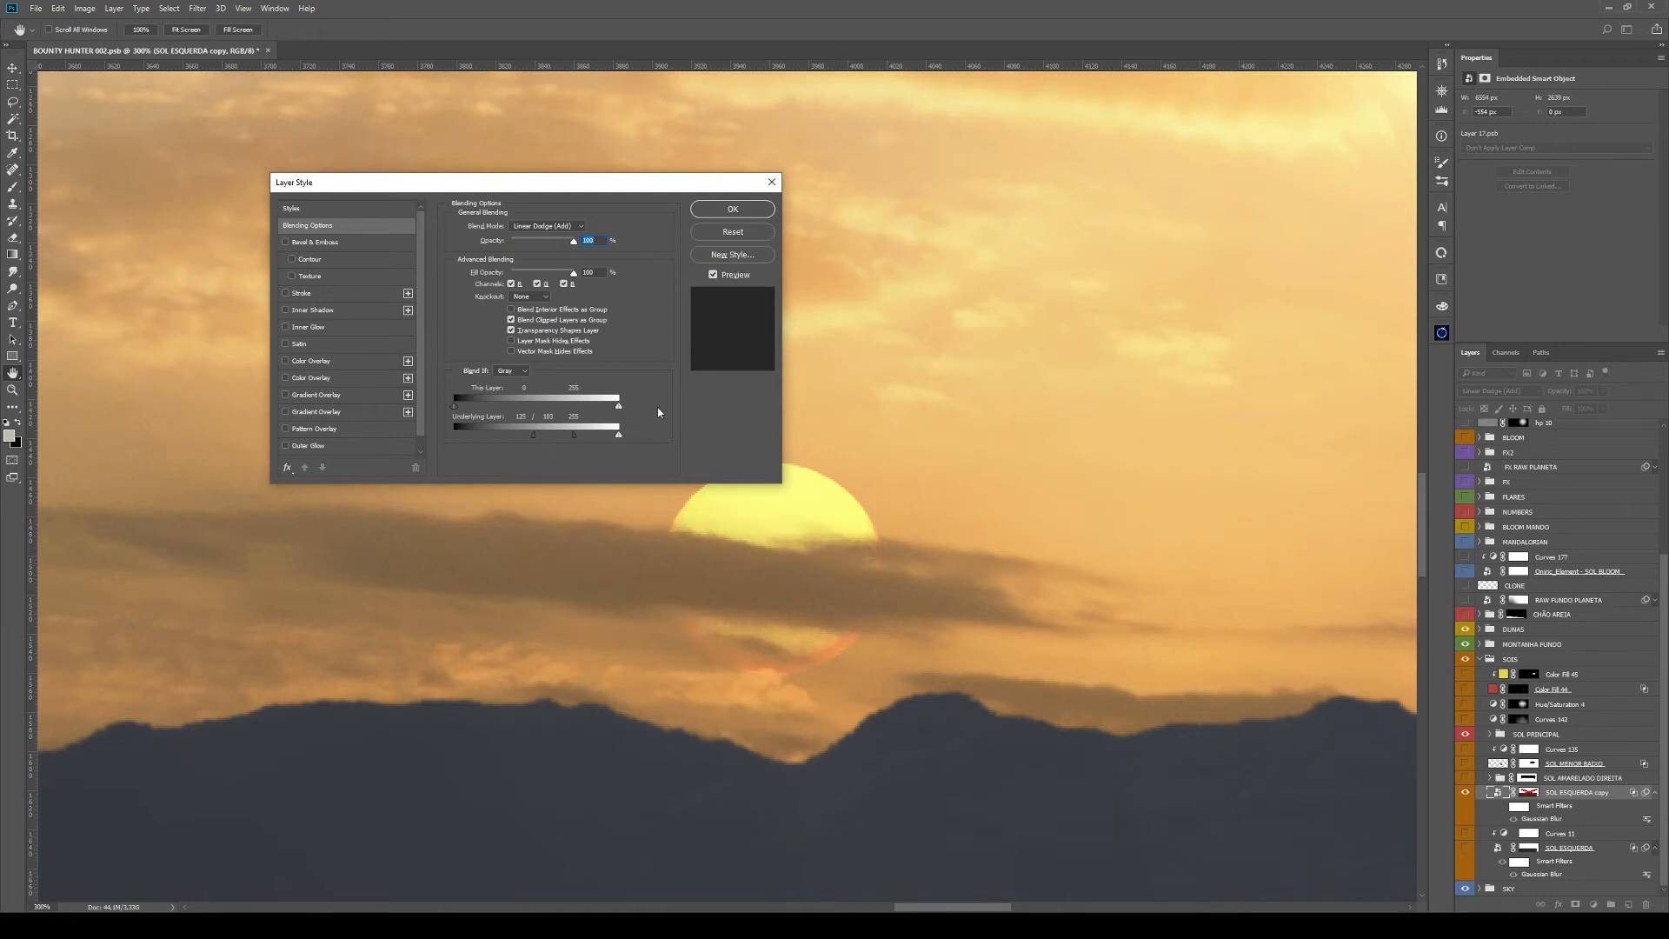
key("Return")
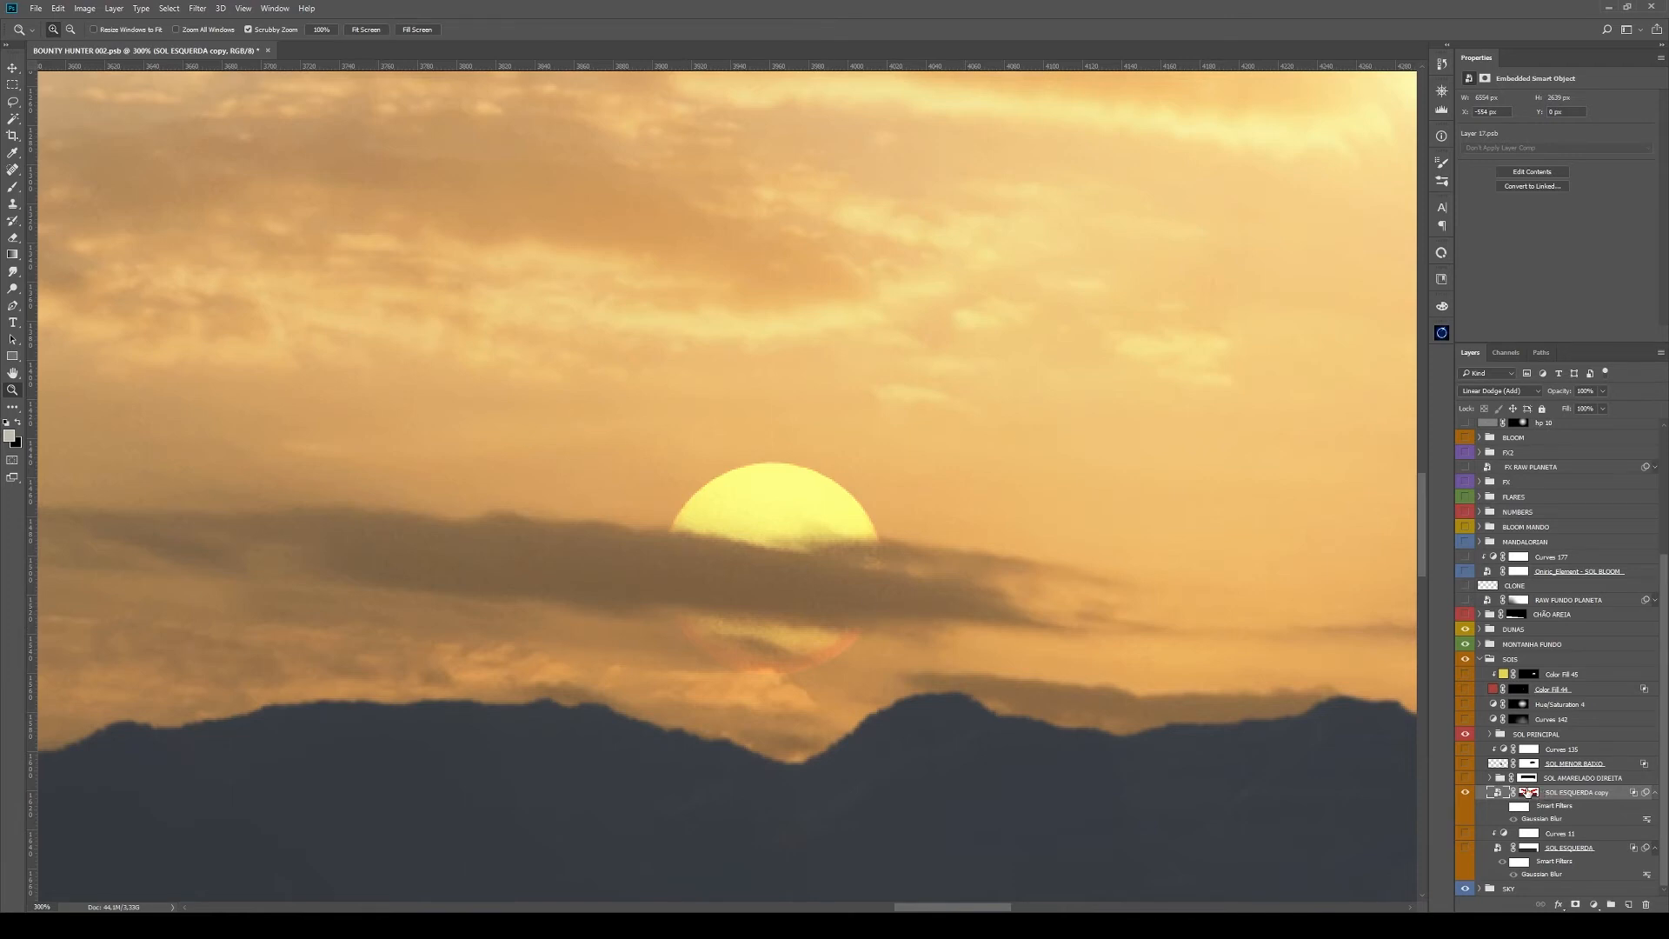
Re-enable the SOL ESQUERDA copy's layer mask and view its gradient across the whole canvas
left_click(1530, 793, "shift")
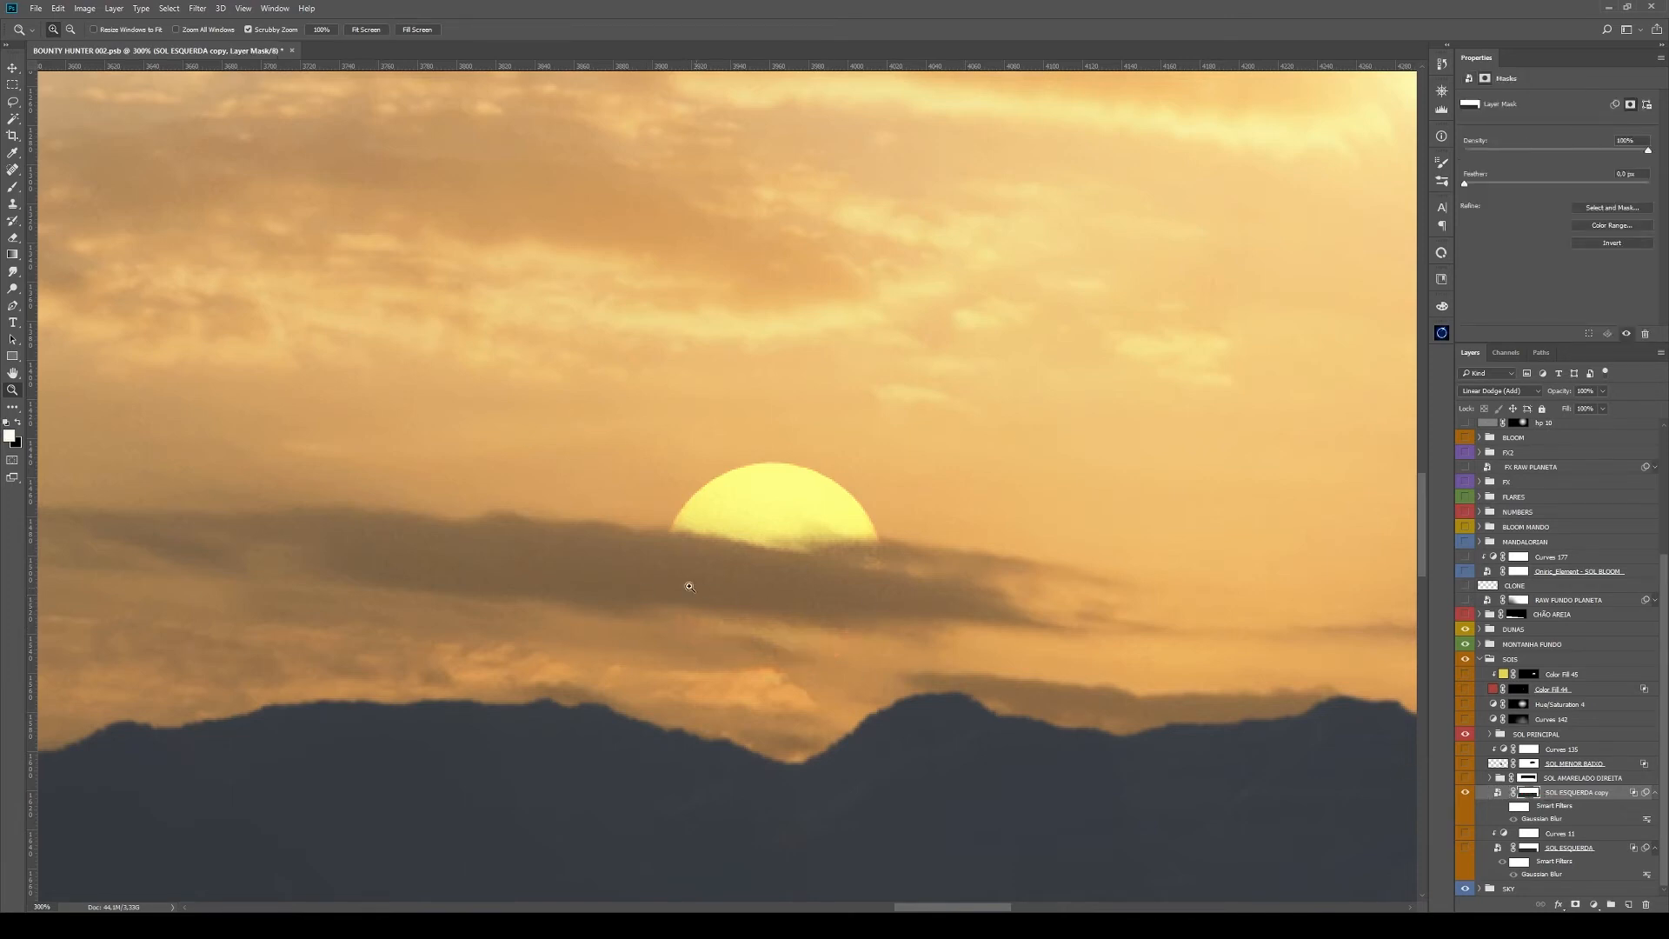
left_click(1529, 794, "alt")
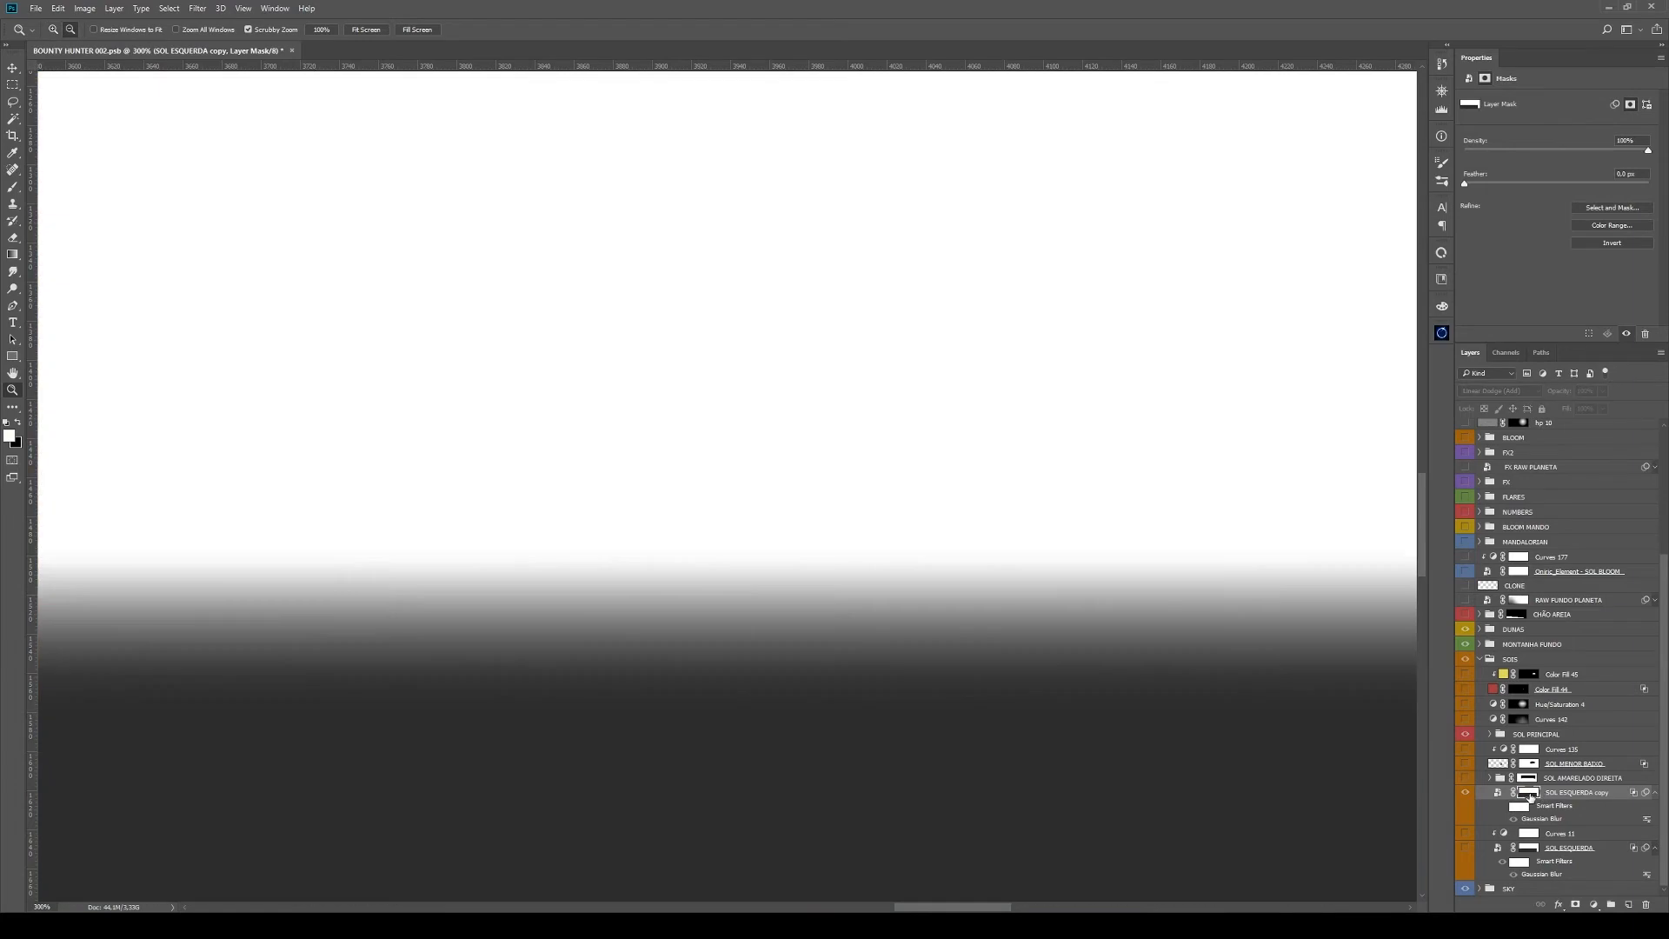
left_click(1530, 796, "alt")
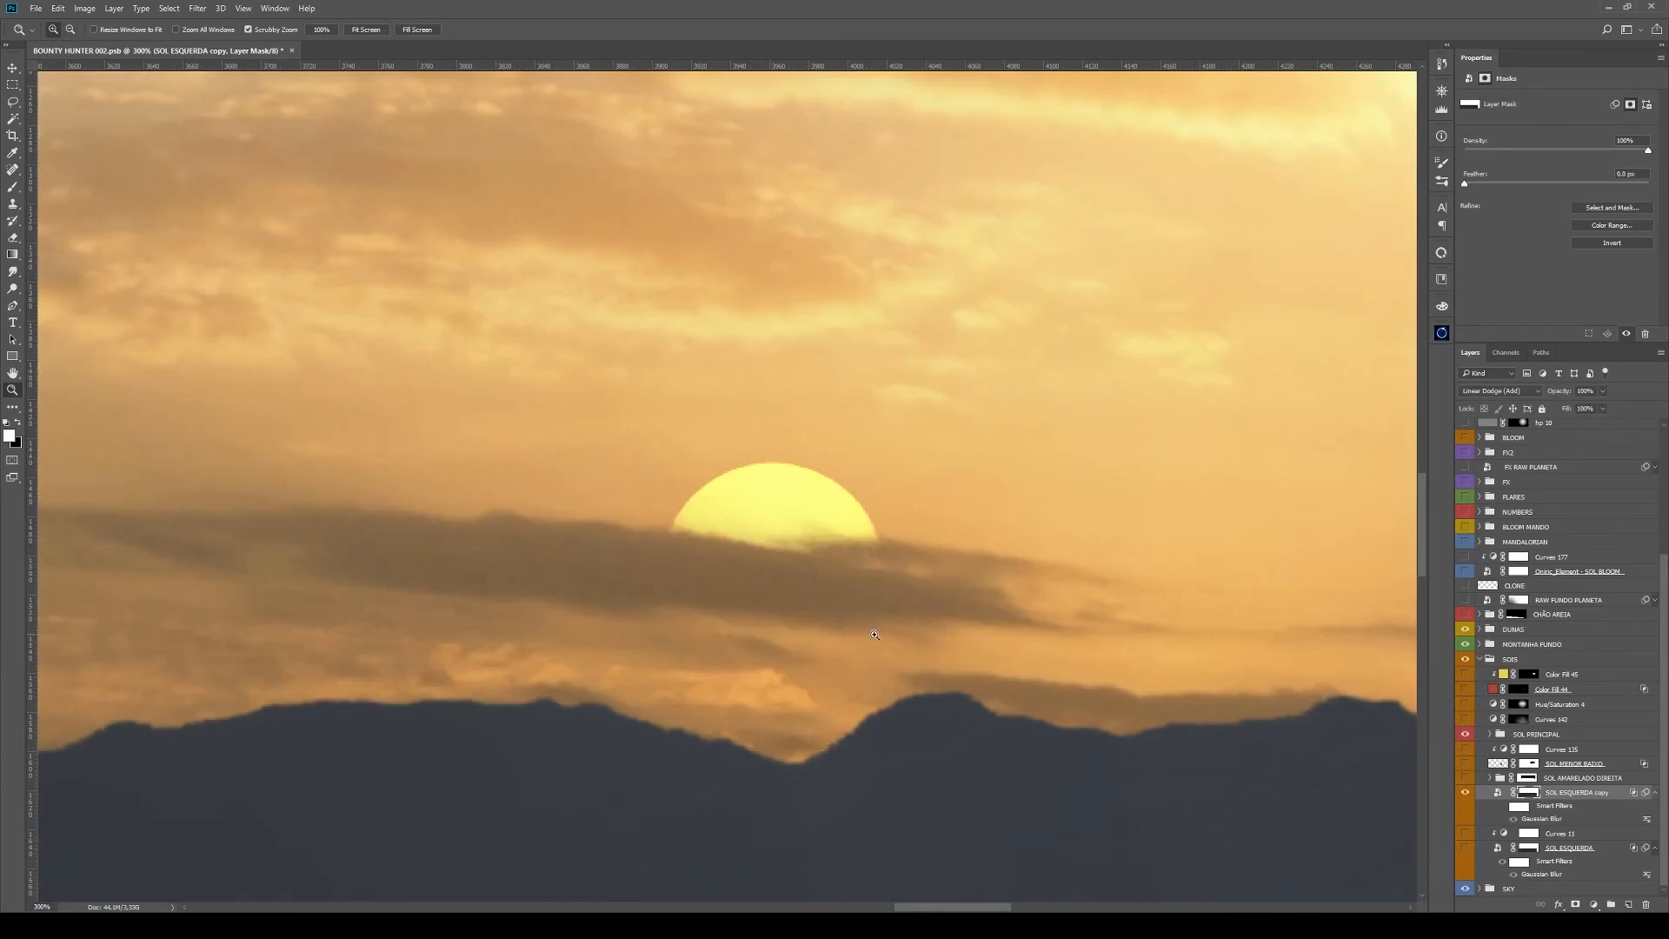
Hide the copy, show the original SOL ESQUERDA layer, and check the original's Blend If settings without changing them
left_click(1465, 792)
left_click(1465, 847)
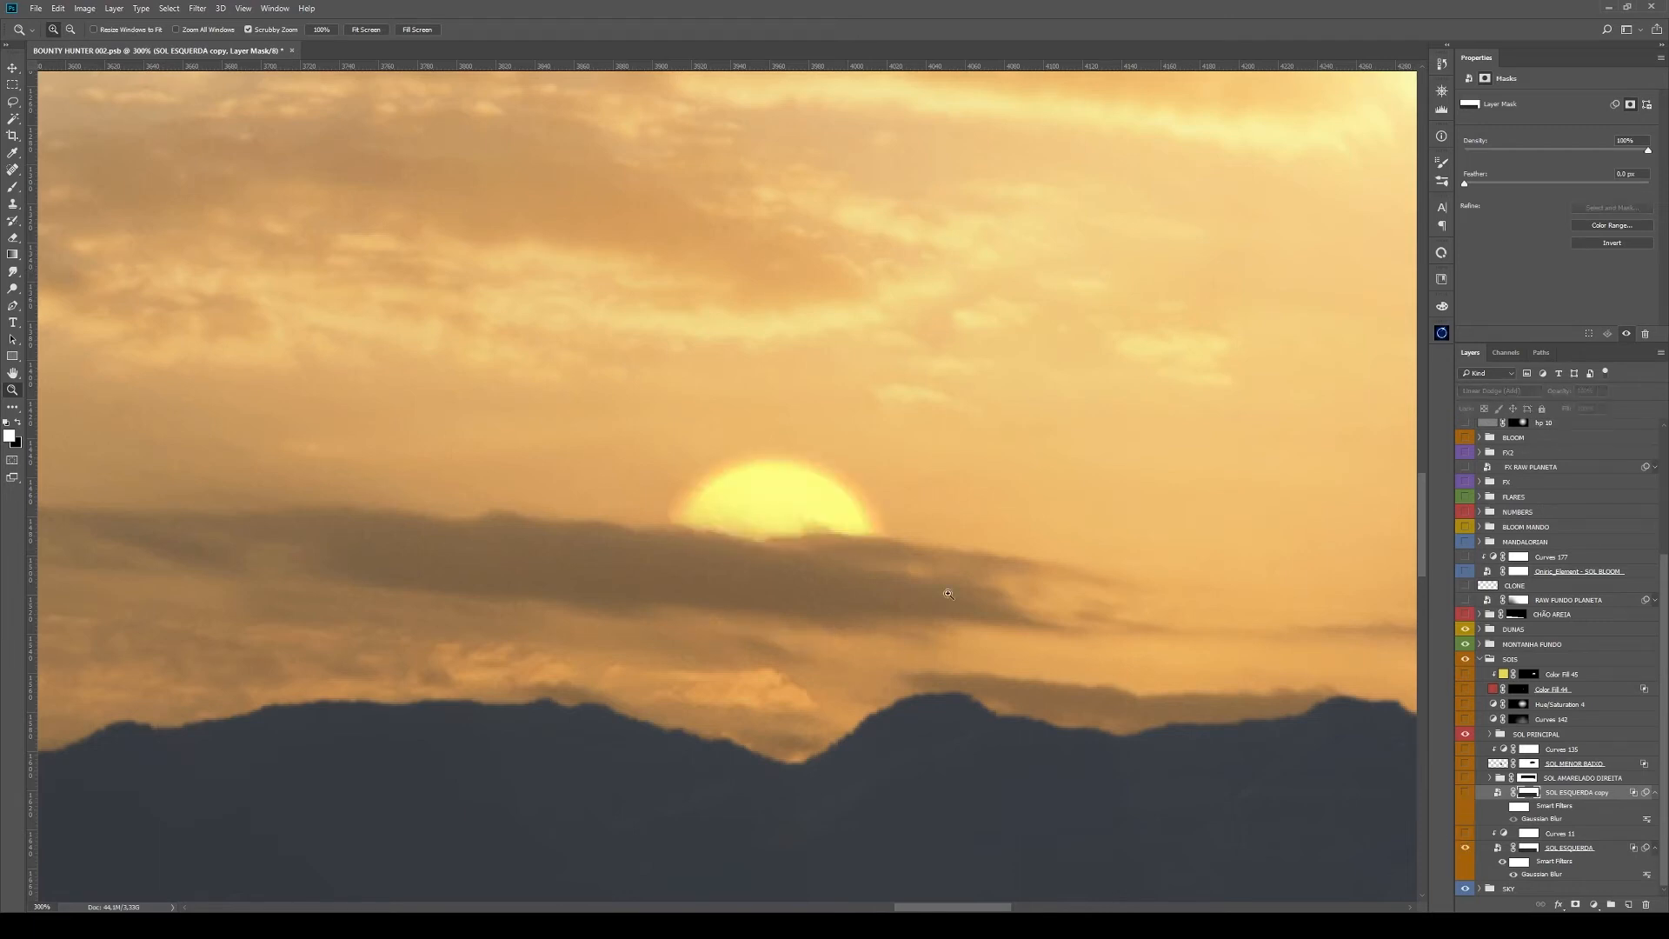
left_click(1621, 850)
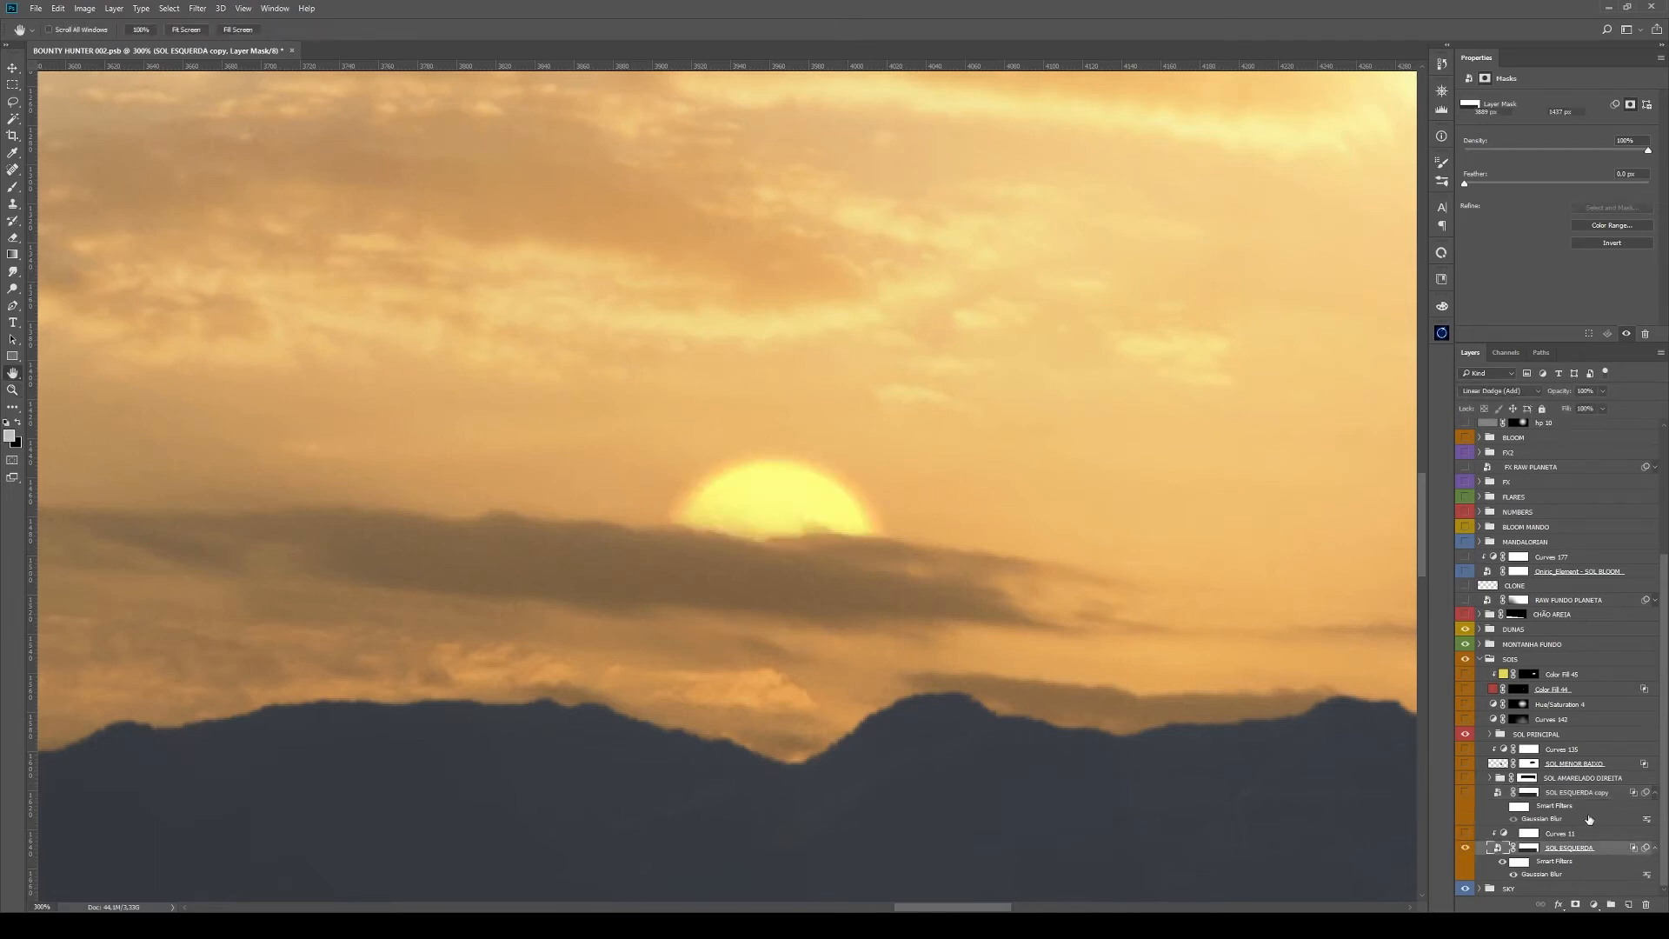
double_click(1621, 851)
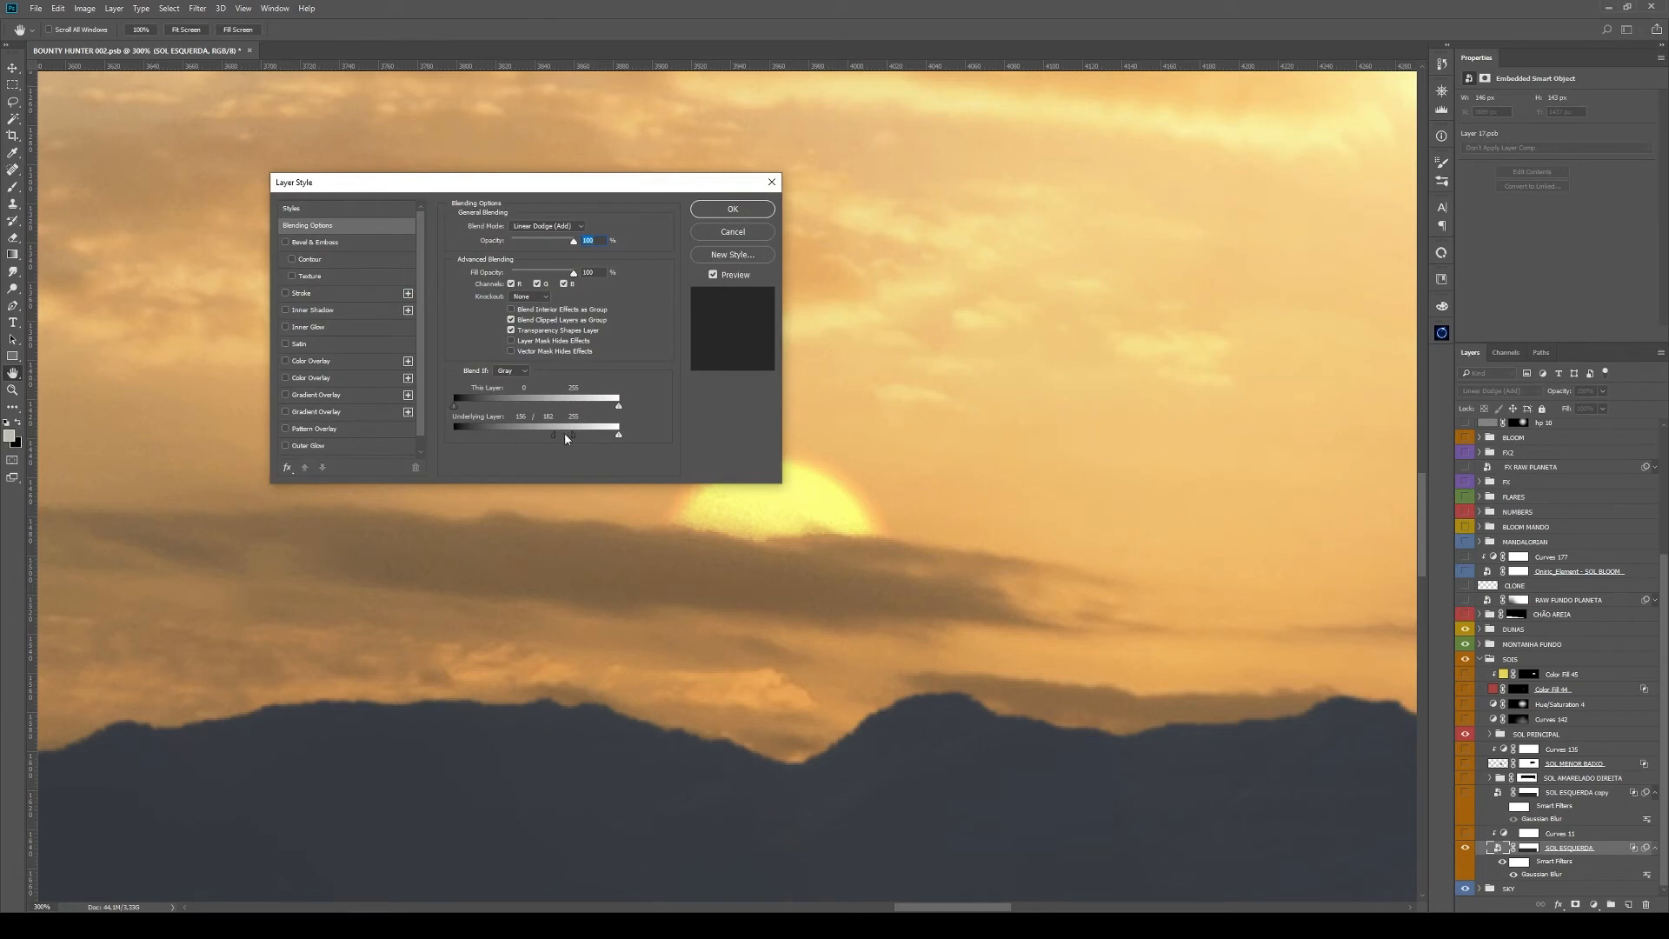
left_click(731, 232)
Examine the Curves 11 adjustment and compare the small sun with it on and off
left_click(1473, 834)
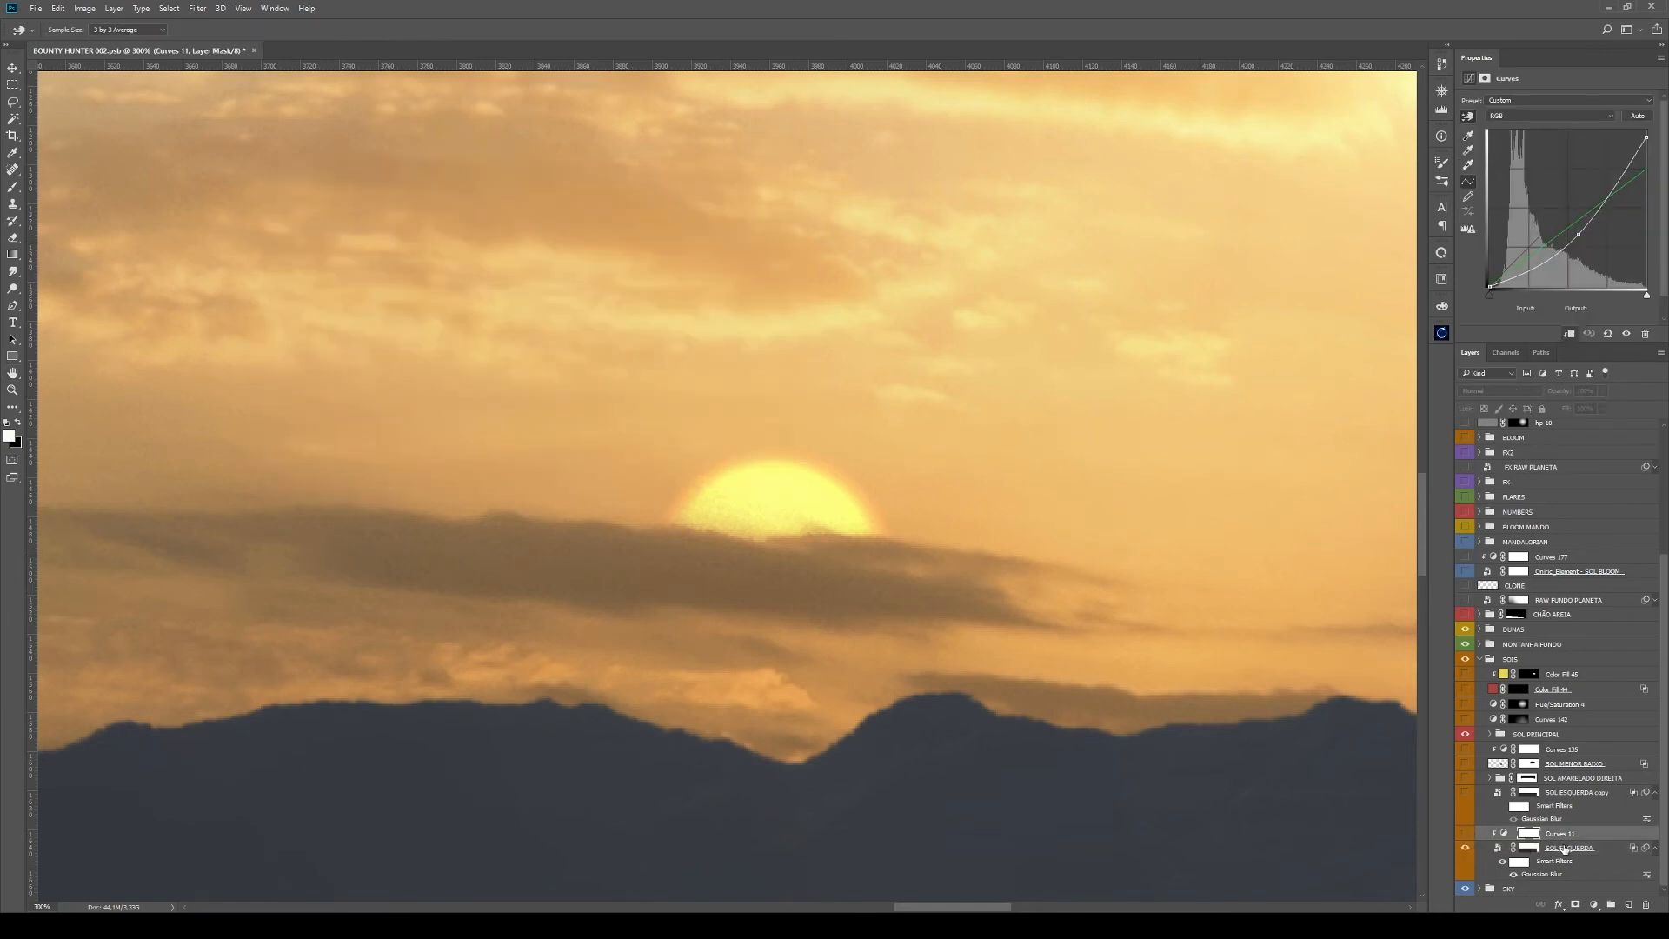
left_click(1466, 833)
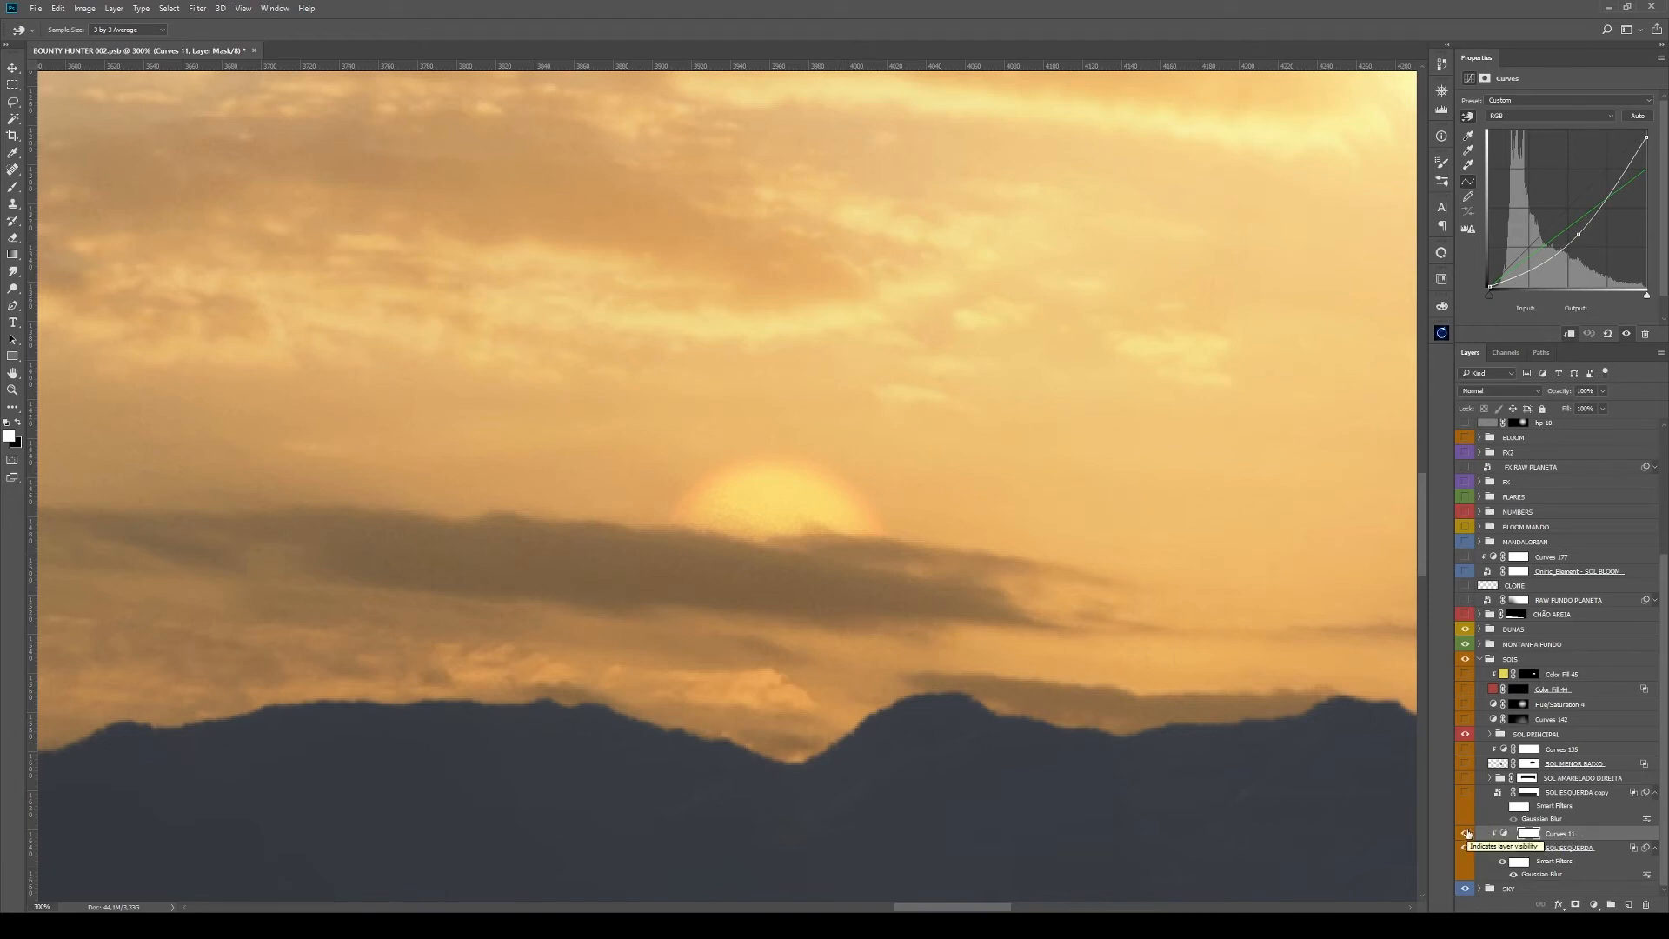
left_click(1467, 833)
key("z")
Add a new Curves adjustment clipped to the SOL ESQUERDA layer and open its curve for editing
left_click(1617, 870)
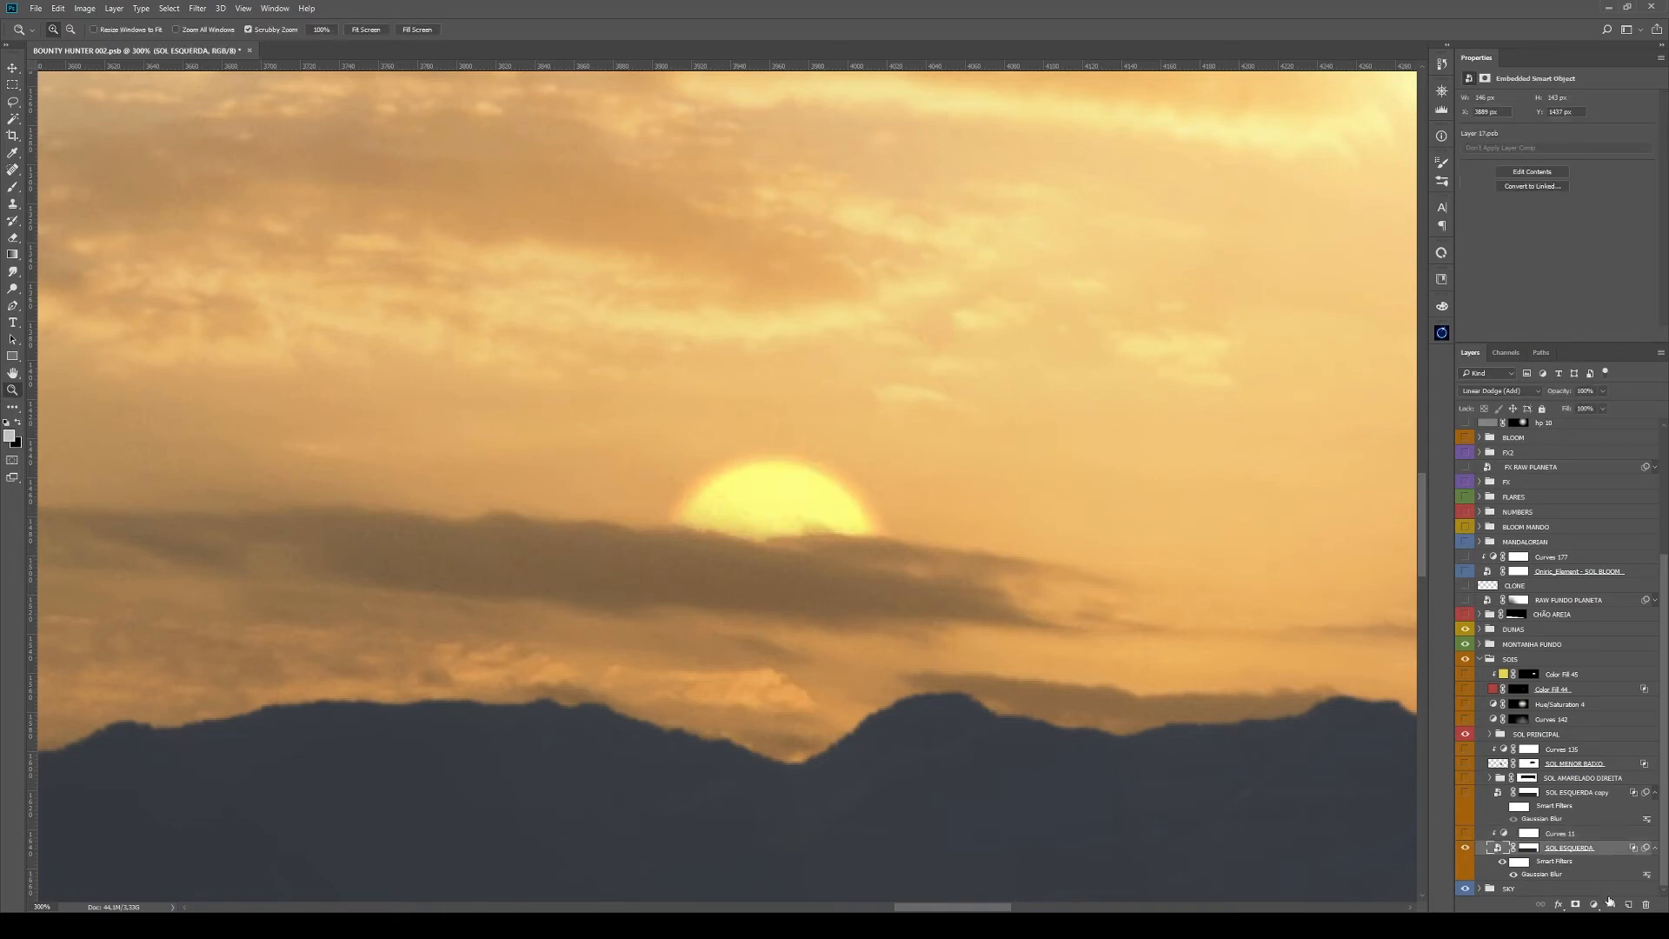
left_click(1594, 904)
left_click(1565, 700)
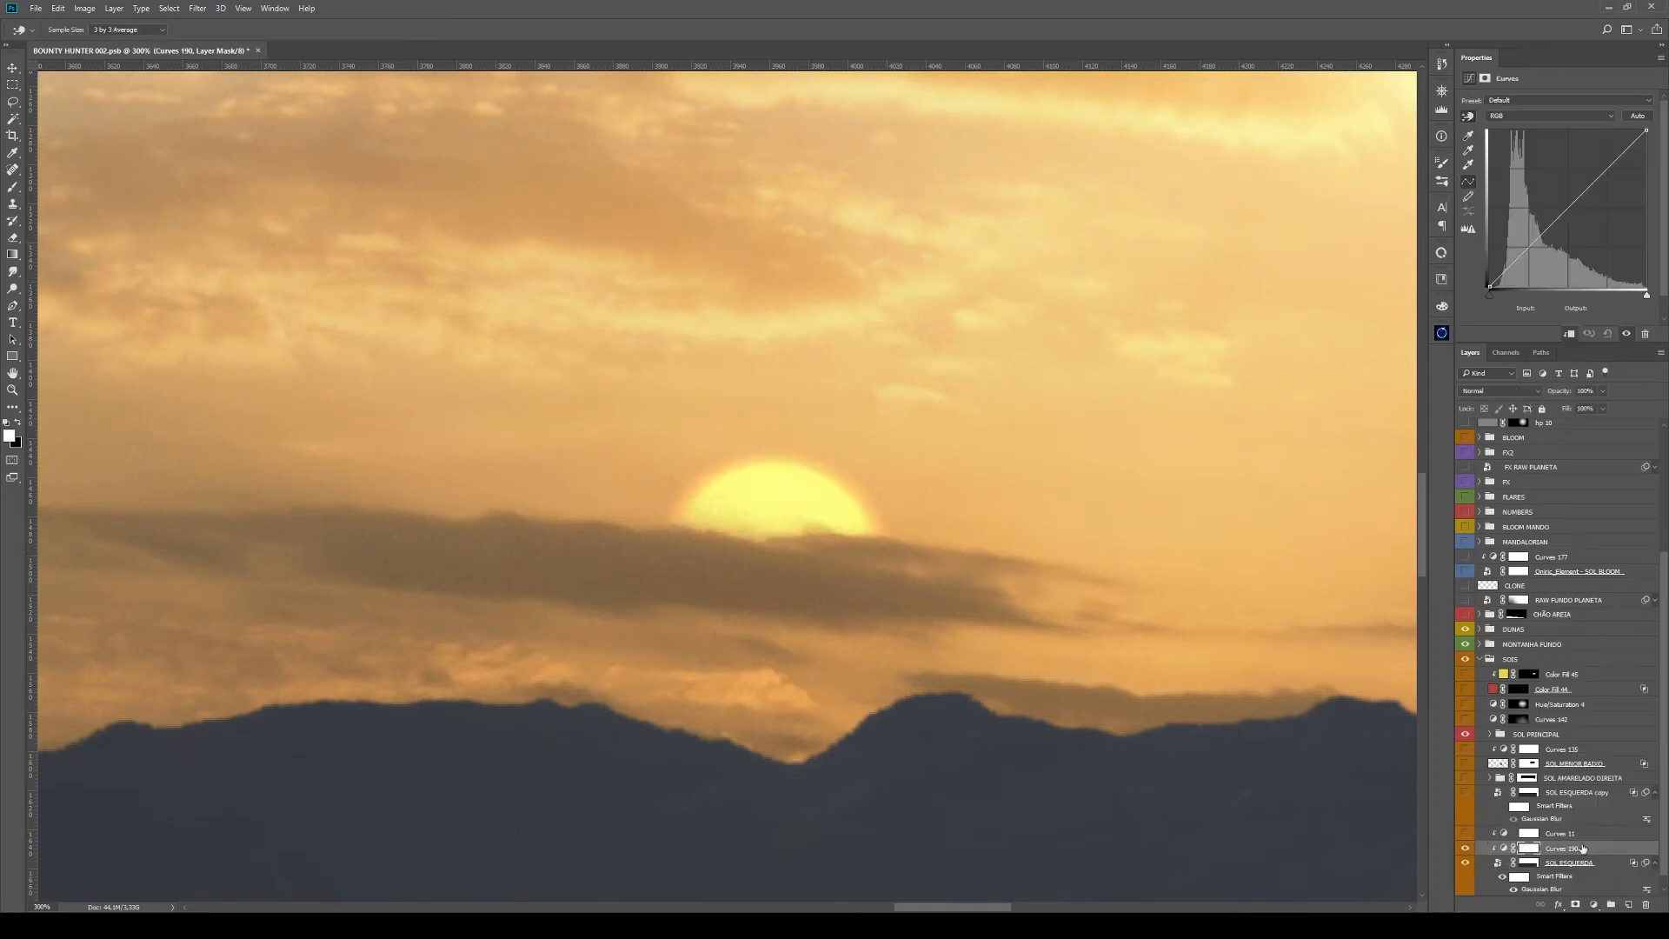
left_click(1594, 867)
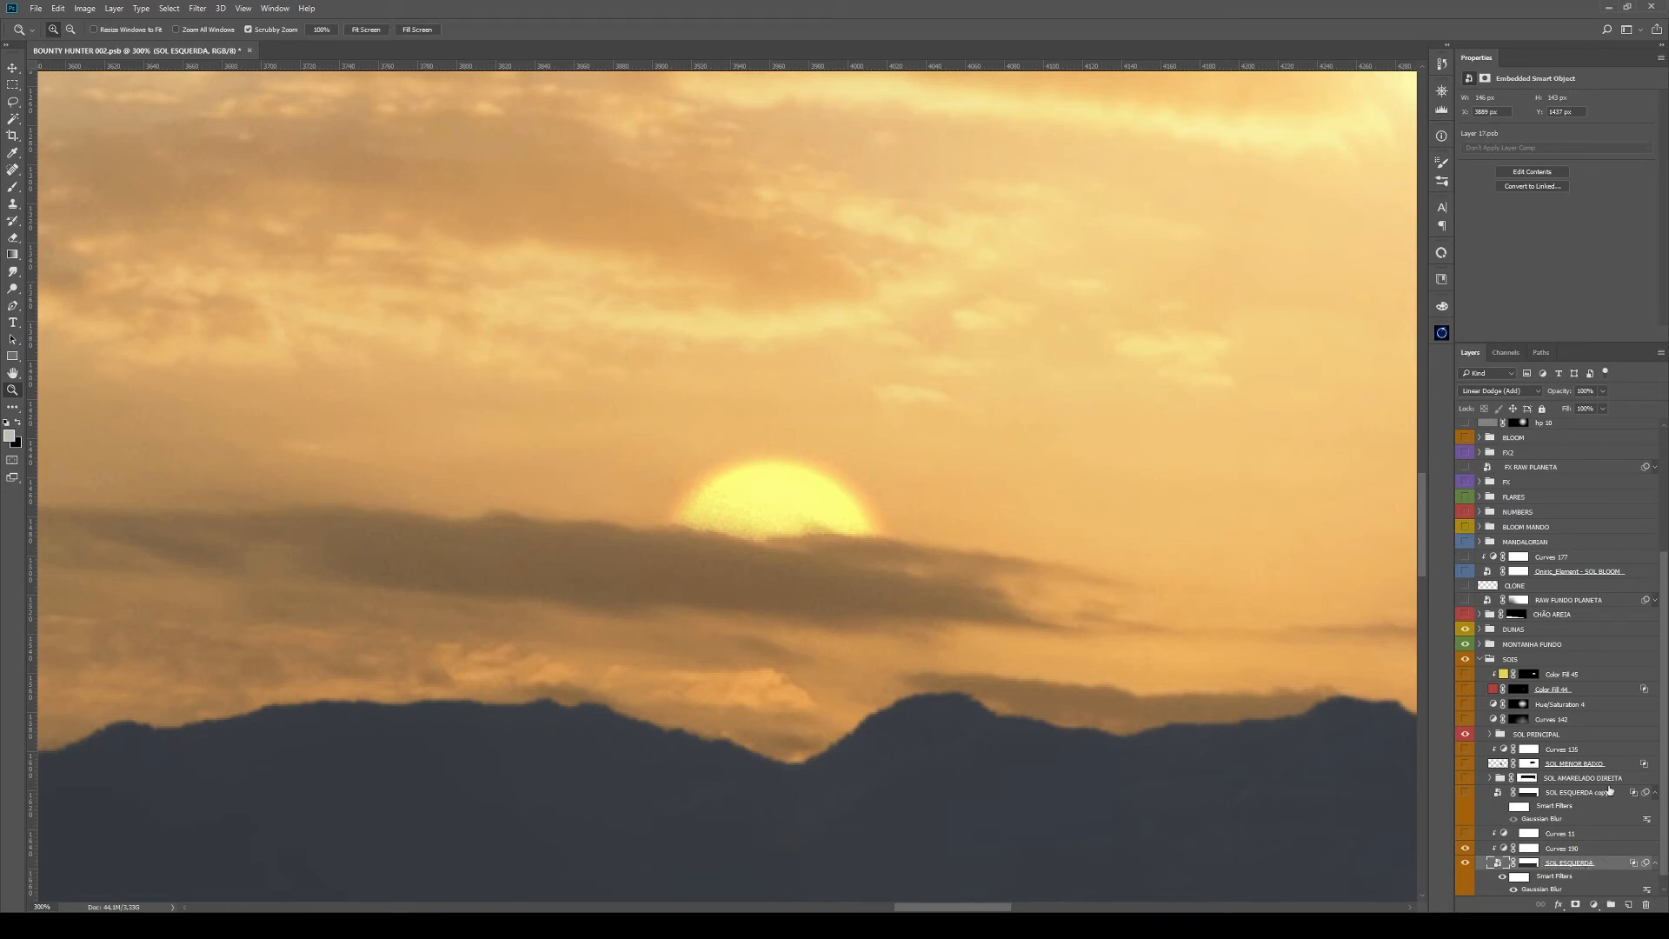
left_click(1601, 851)
key("i")
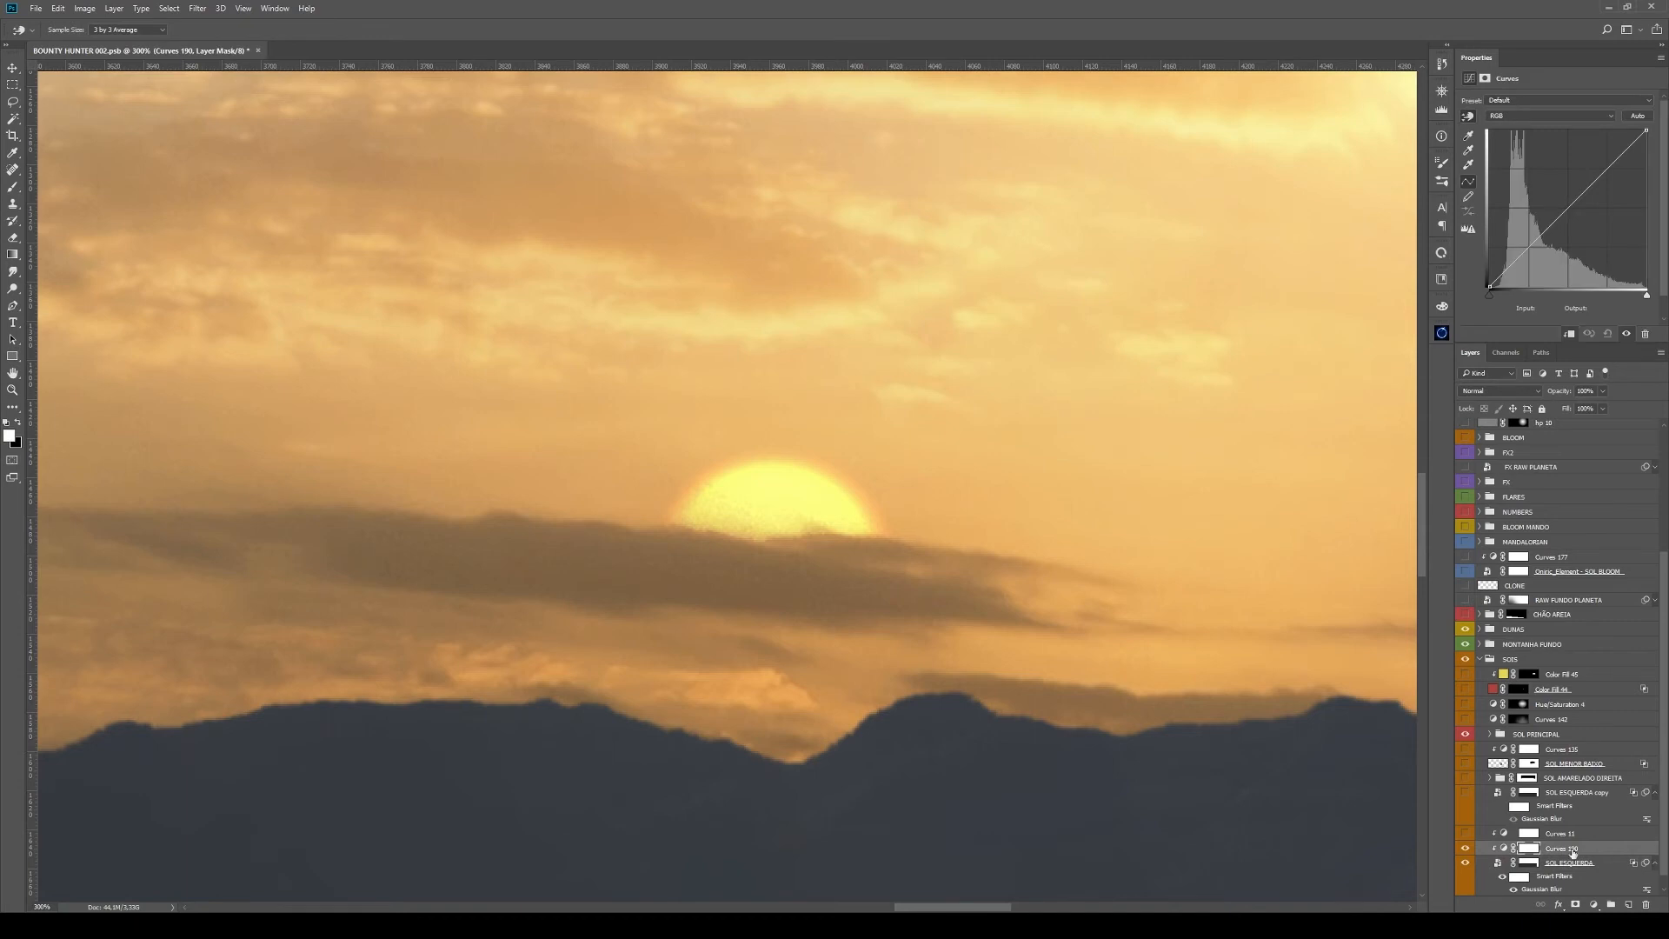
Try darkening the small sun with the RGB curve, and pull down the green channel's midtones to make it more orange
left_click_drag(1577, 200, 1575, 252)
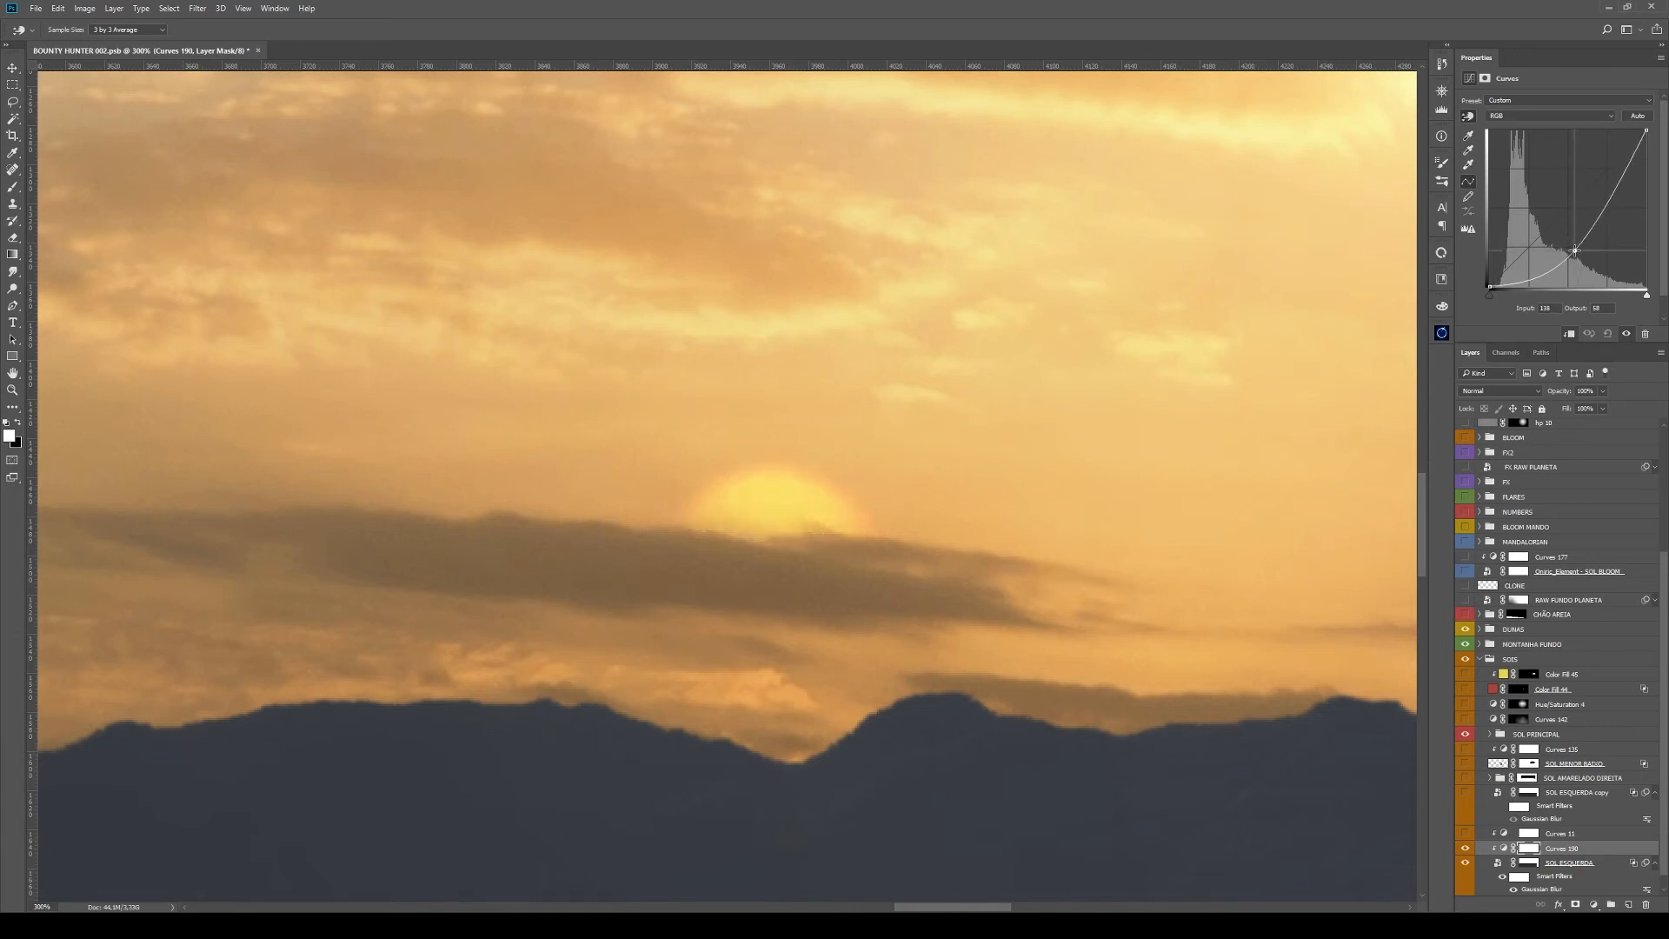
left_click(1560, 116)
left_click(1557, 143)
mouse_move(1575, 199)
left_mouse_down()
mouse_move(1580, 224)
mouse_move(1608, 193)
left_mouse_up()
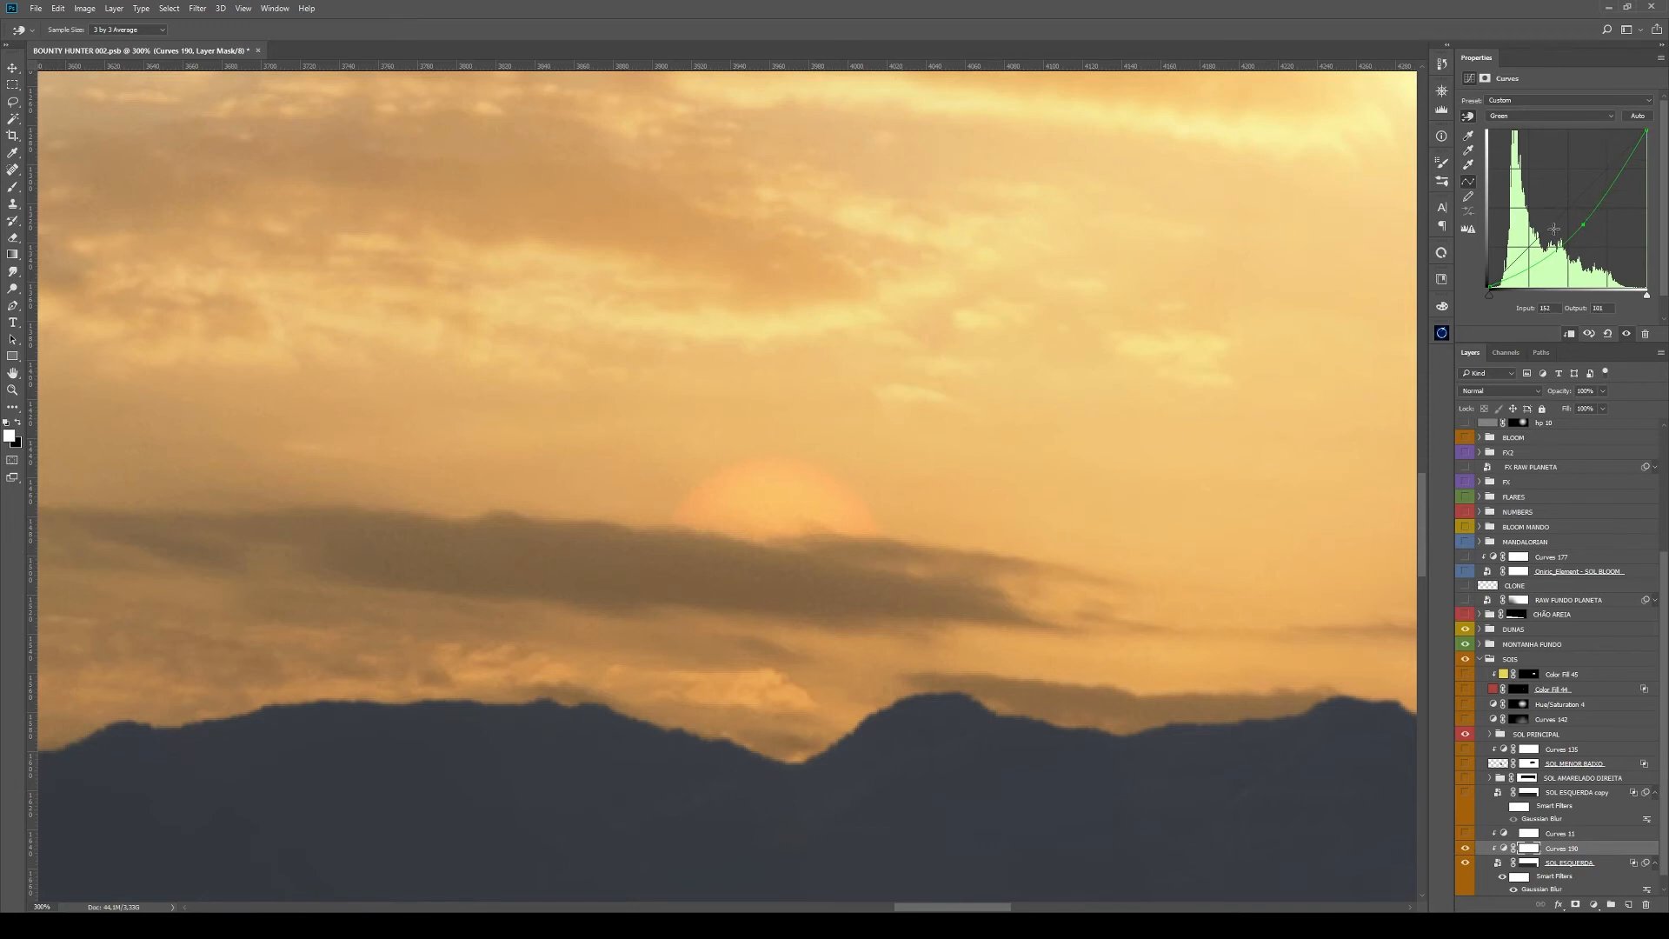
Delete the trial Curves adjustment above SOL ESQUERDA, and show the SOL MENOR BAIXO copy to examine the source image and its mask
key("Delete")
key("z")
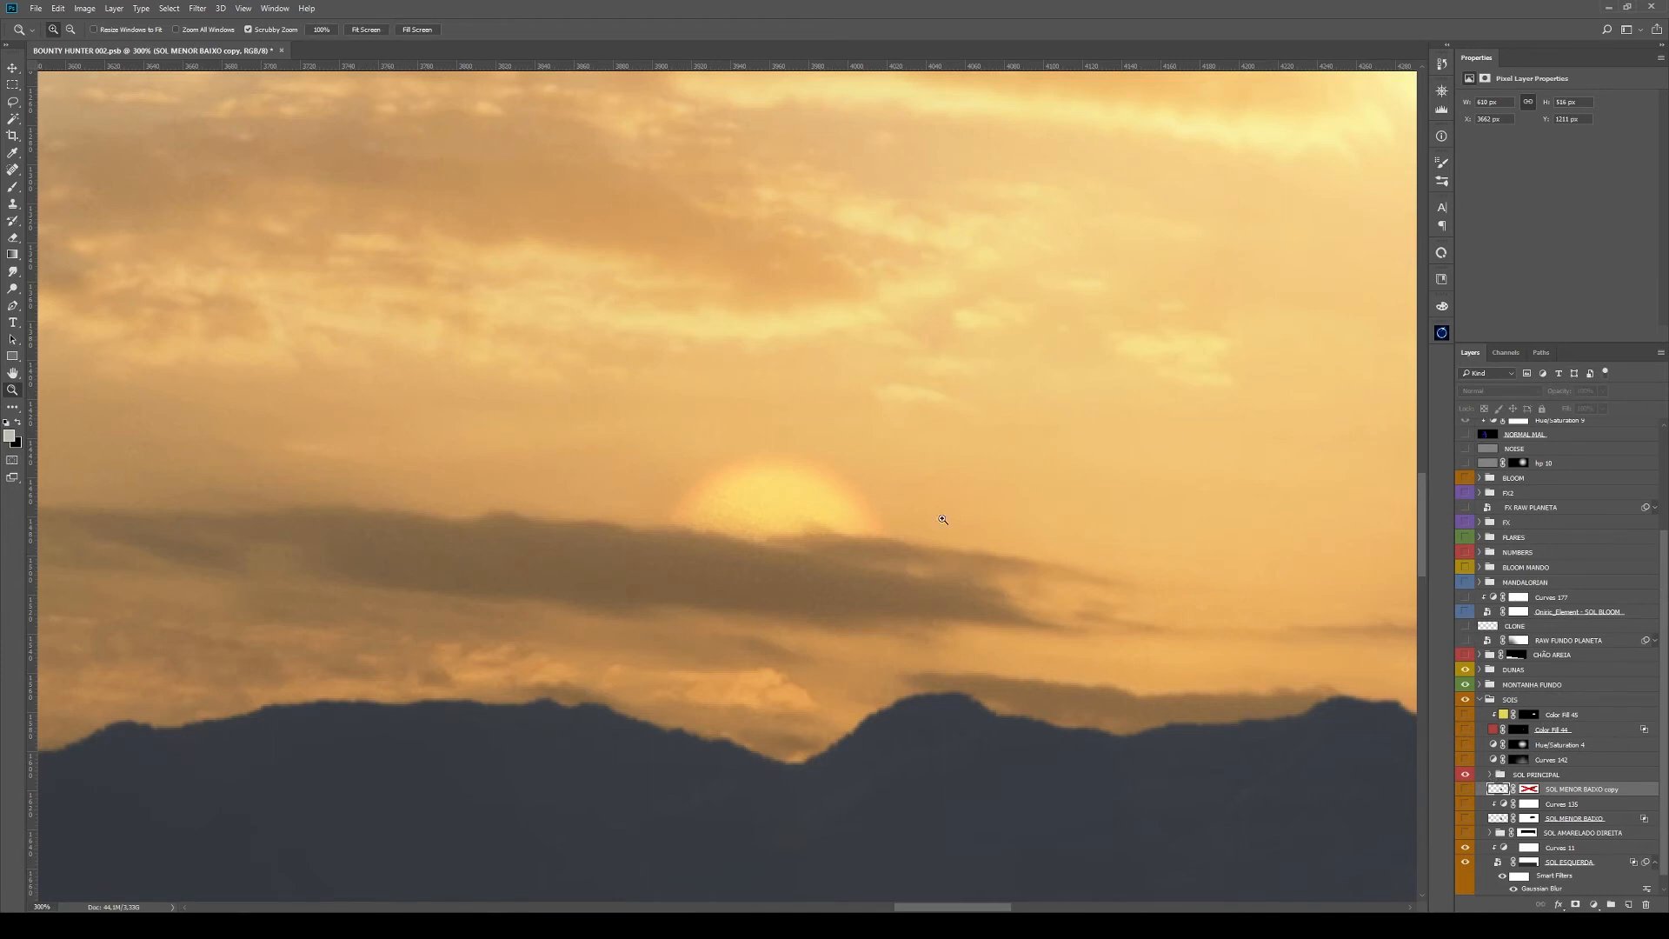
left_click(1466, 789)
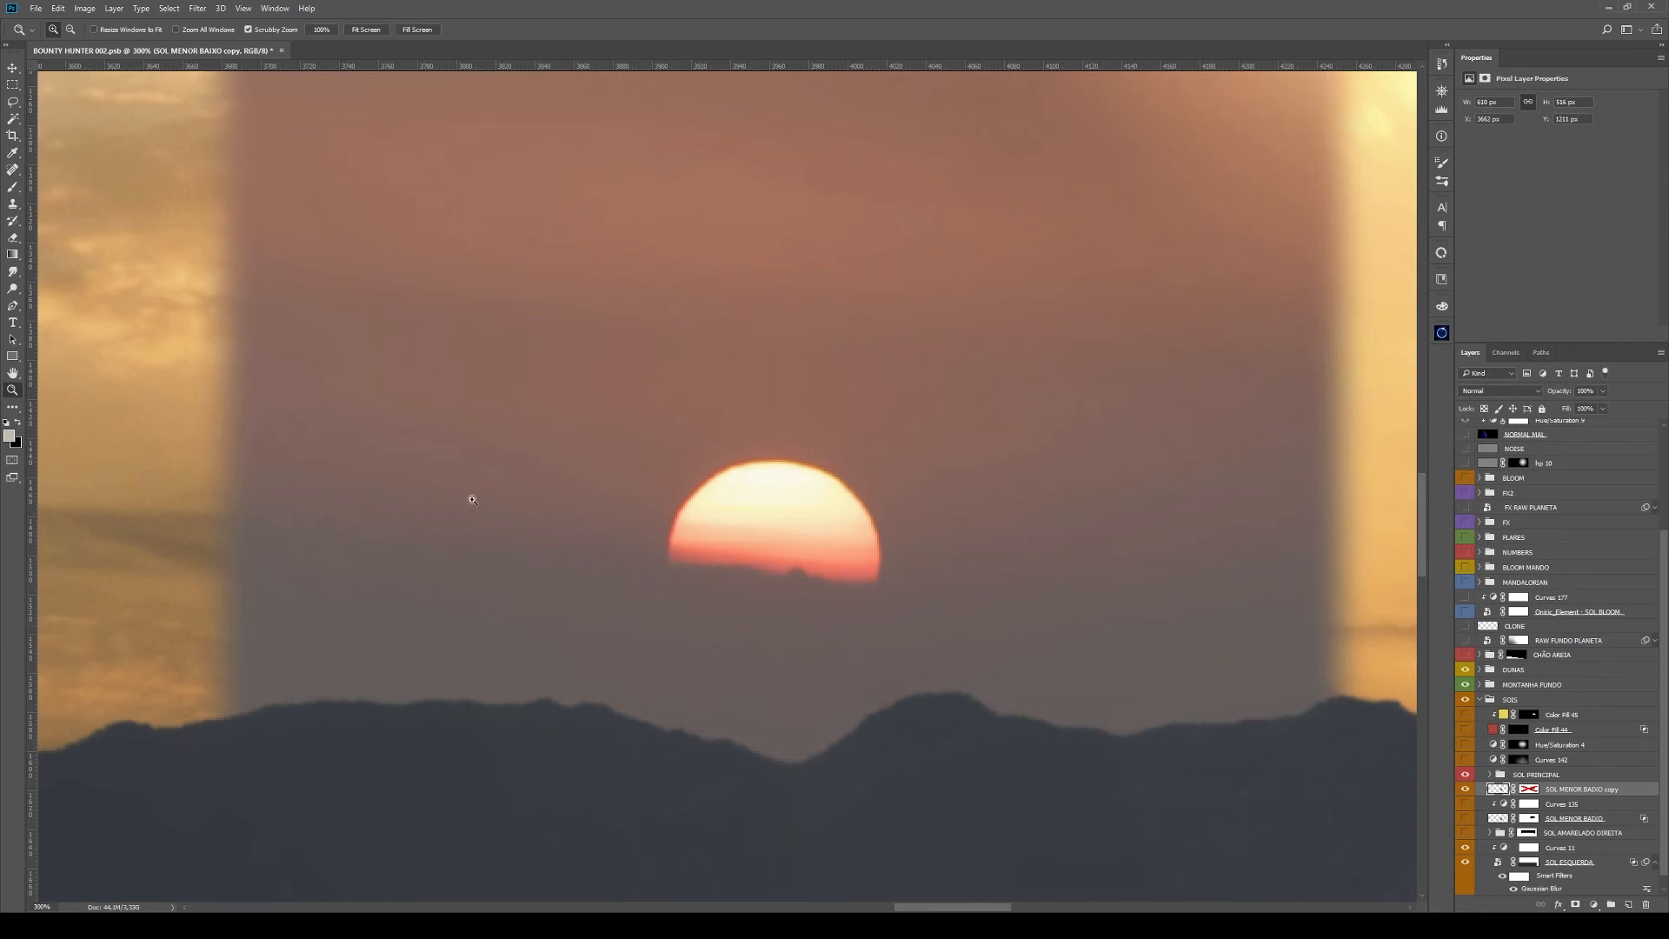
left_click(1530, 791)
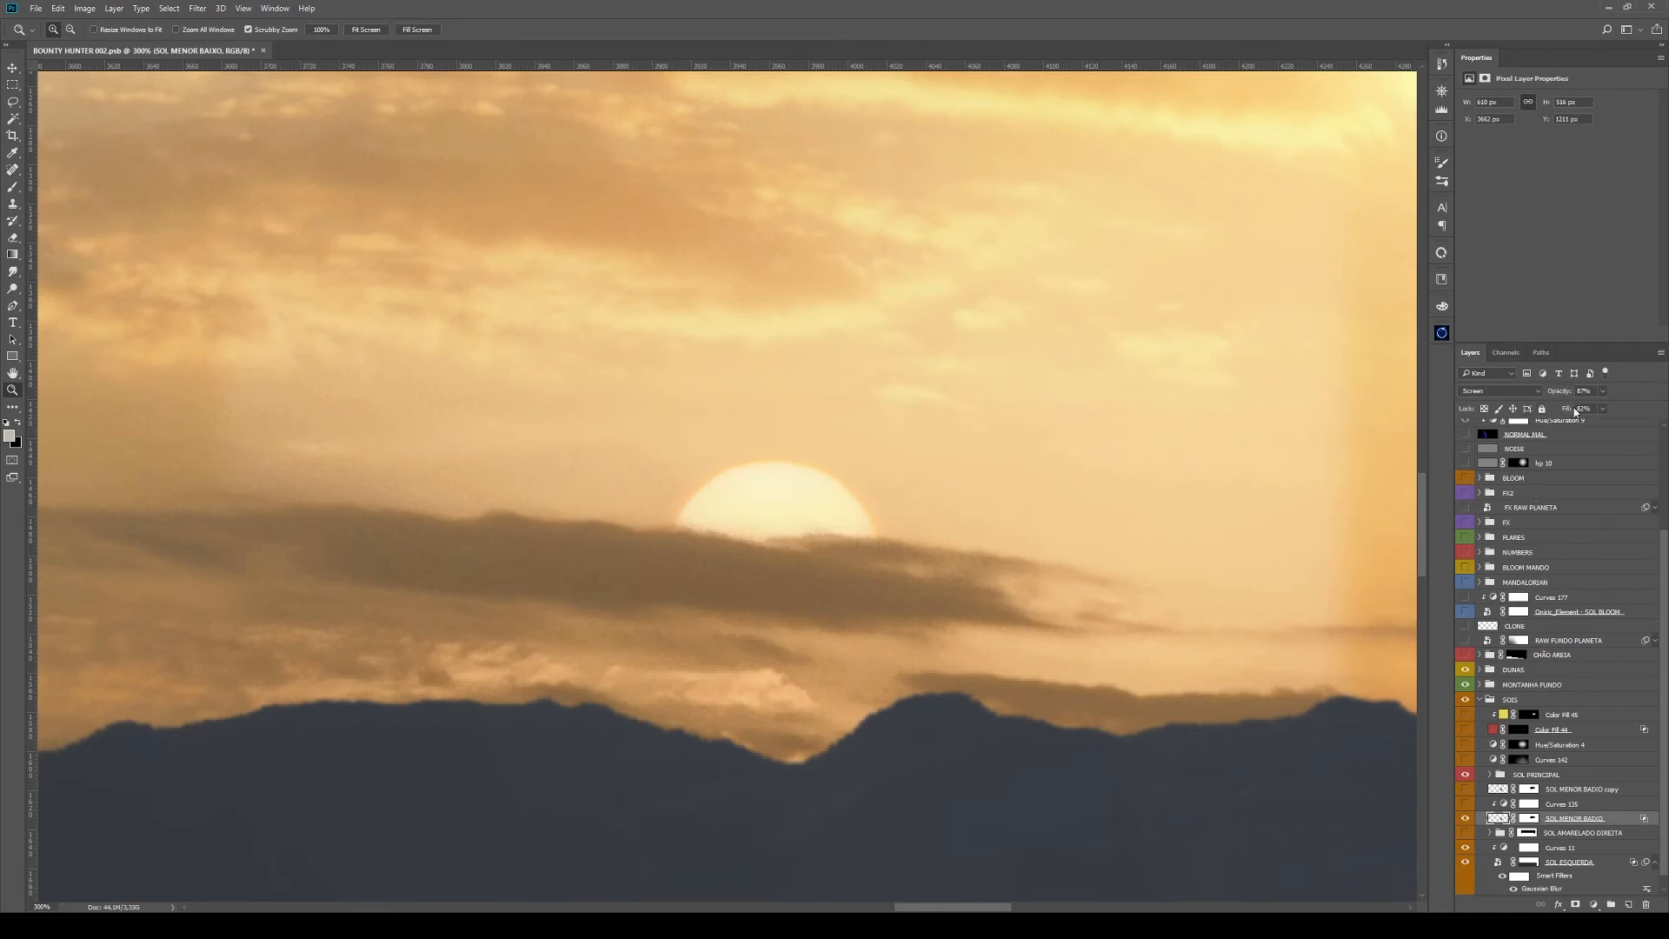
Examine the SOL MENOR BAIXO layer's blend mode, opacity, fill and mask outline without changing them
left_click_drag(1564, 410, 1627, 400)
left_click_drag(1565, 394, 1586, 393)
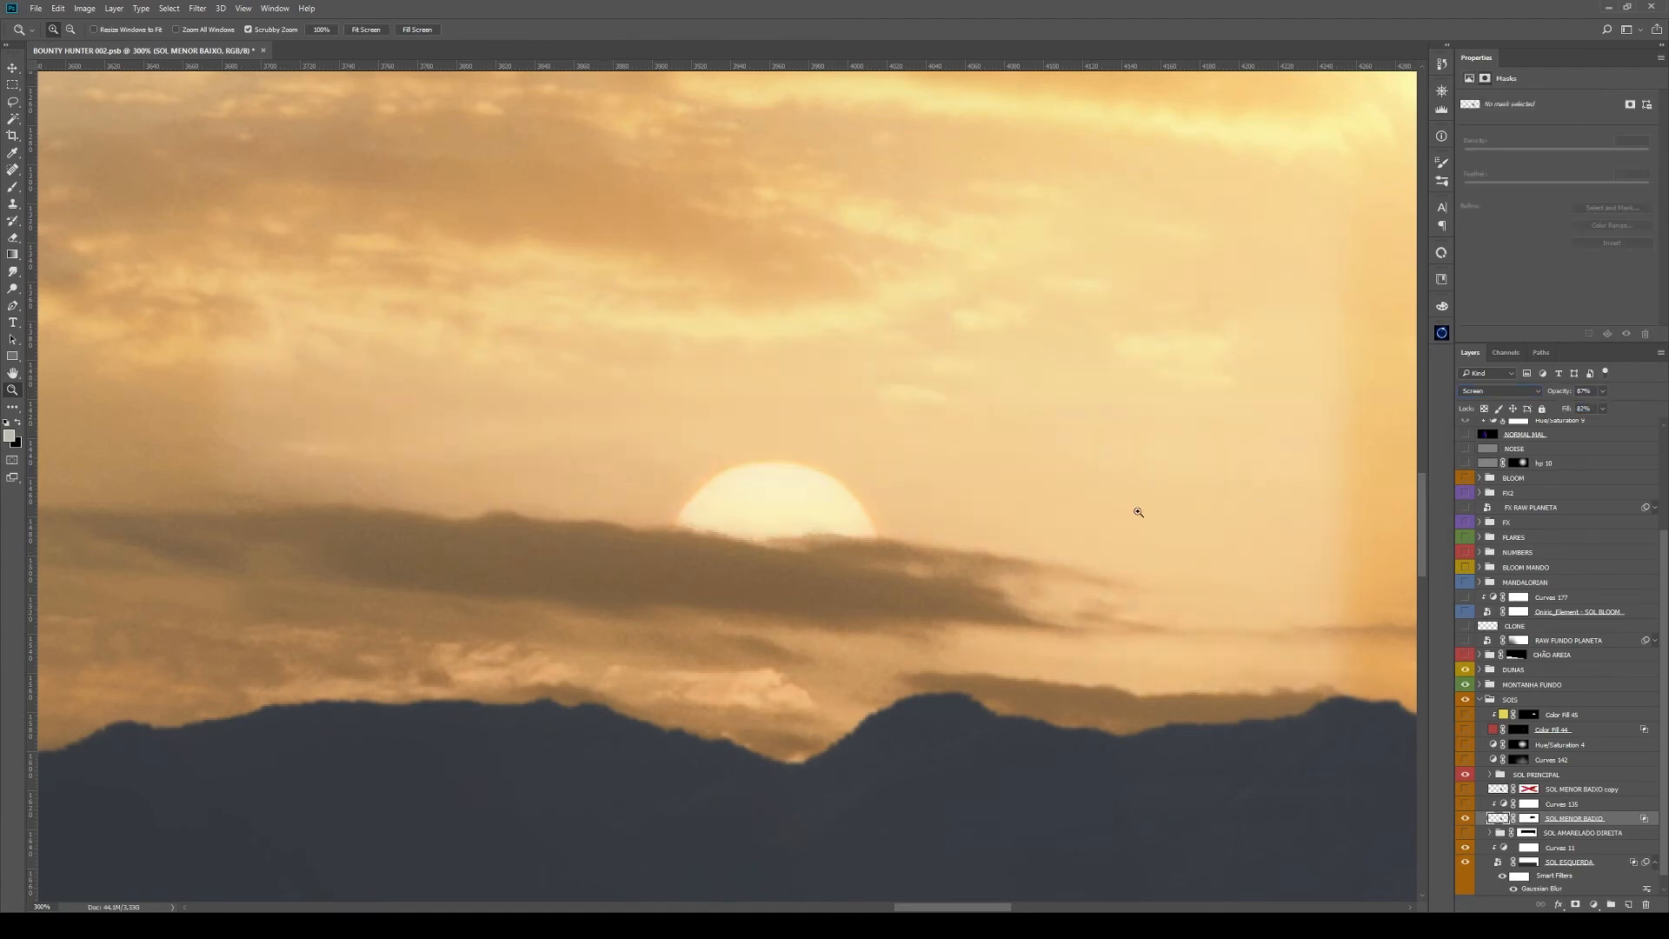
left_click(1529, 818, "ctrl")
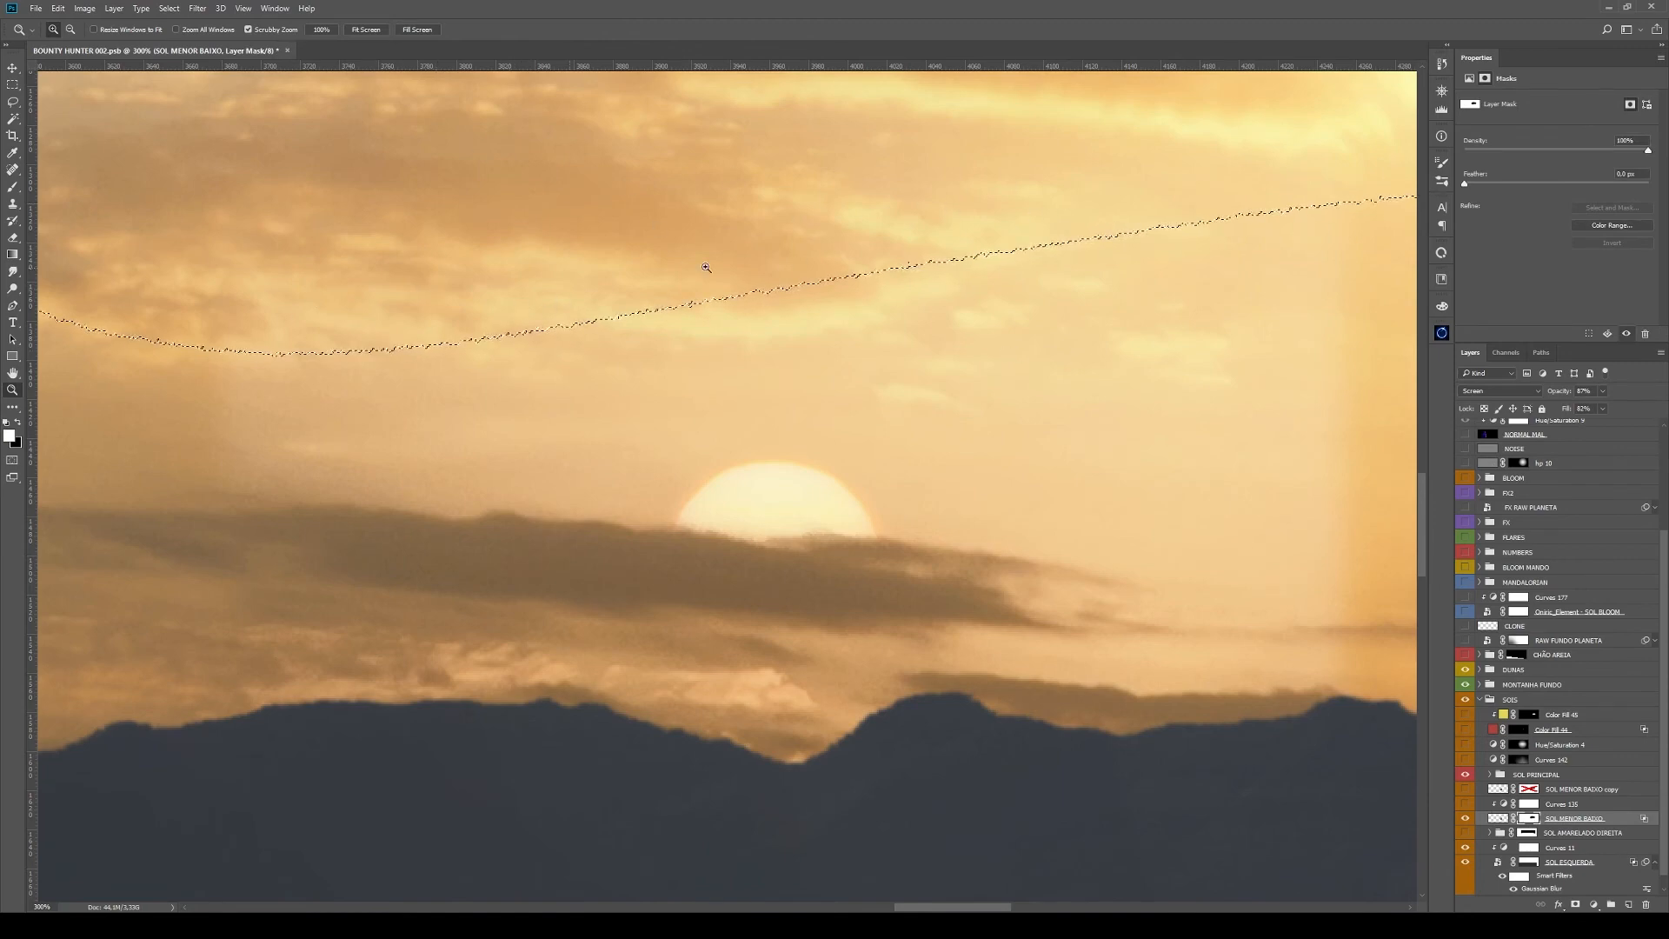
key("ctrl+d")
Turn on the Curves 135 adjustment clipped to SOL MENOR BAIXO and compare the sun with and without it
left_click(1570, 804)
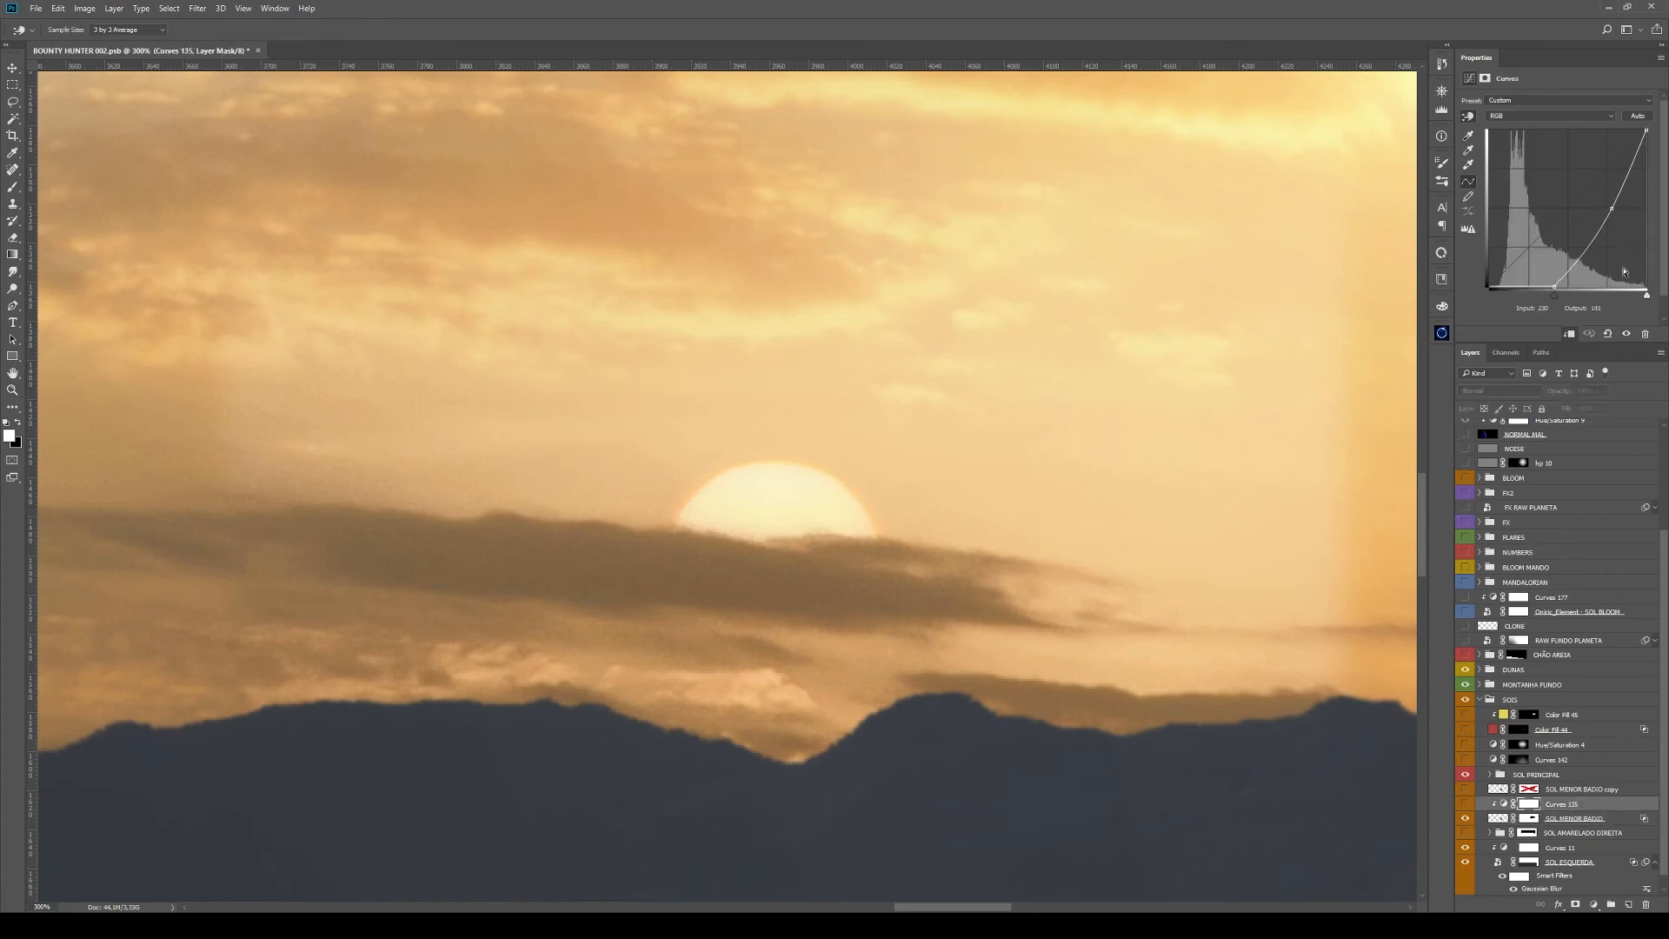
left_click(1466, 804)
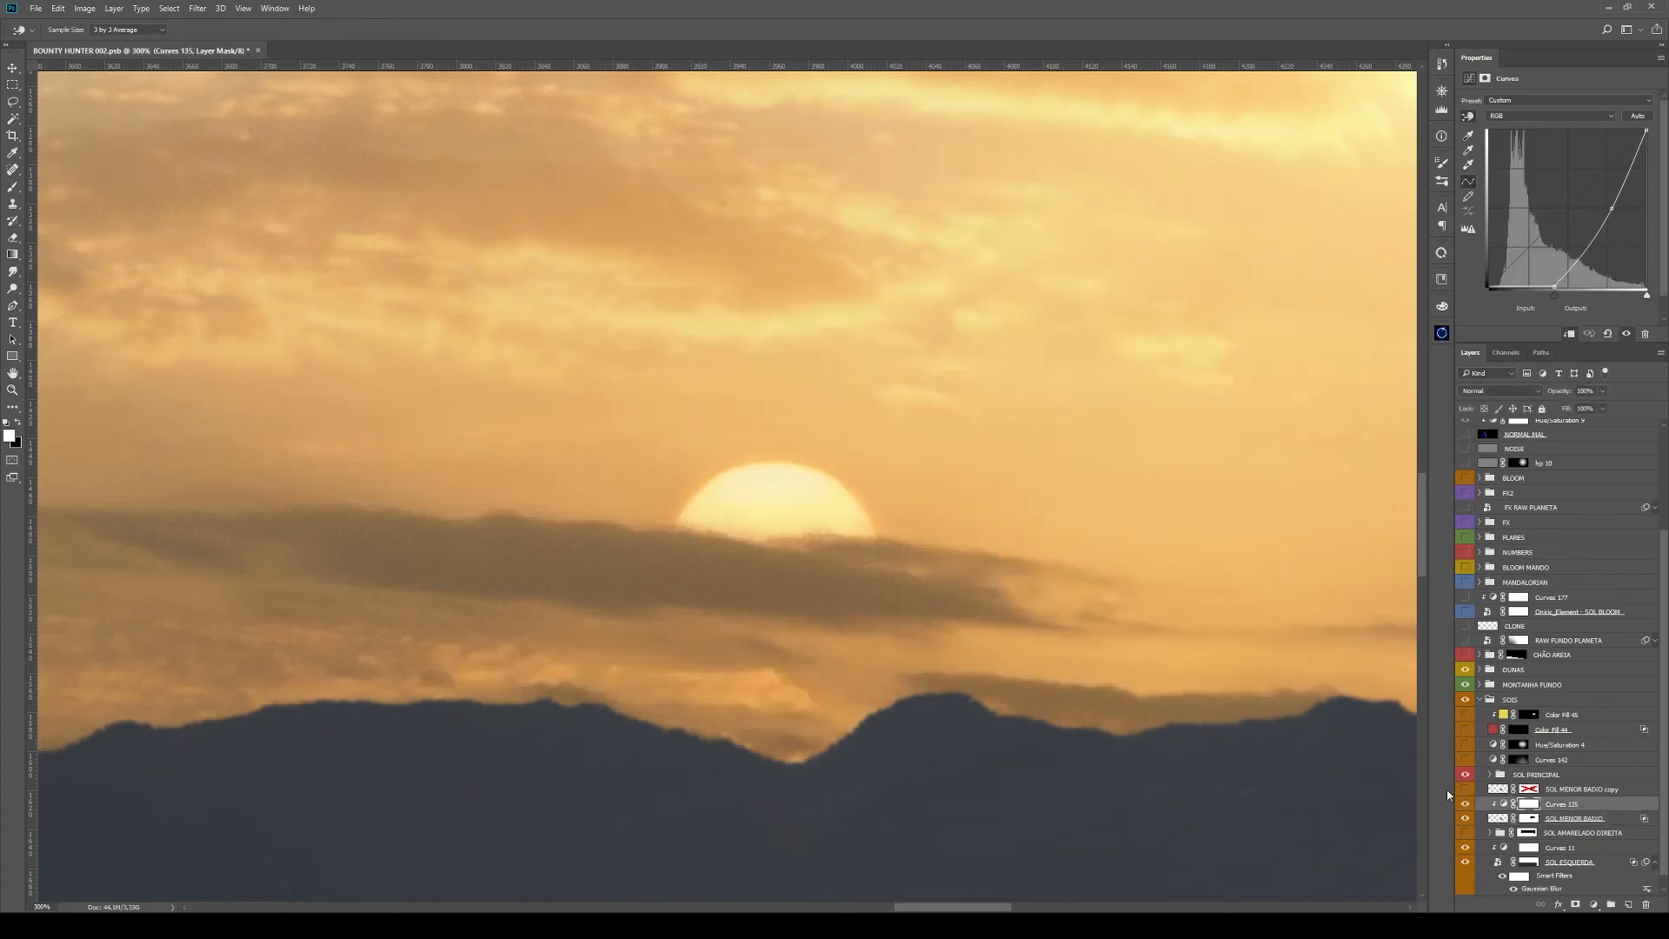
left_click(1568, 819)
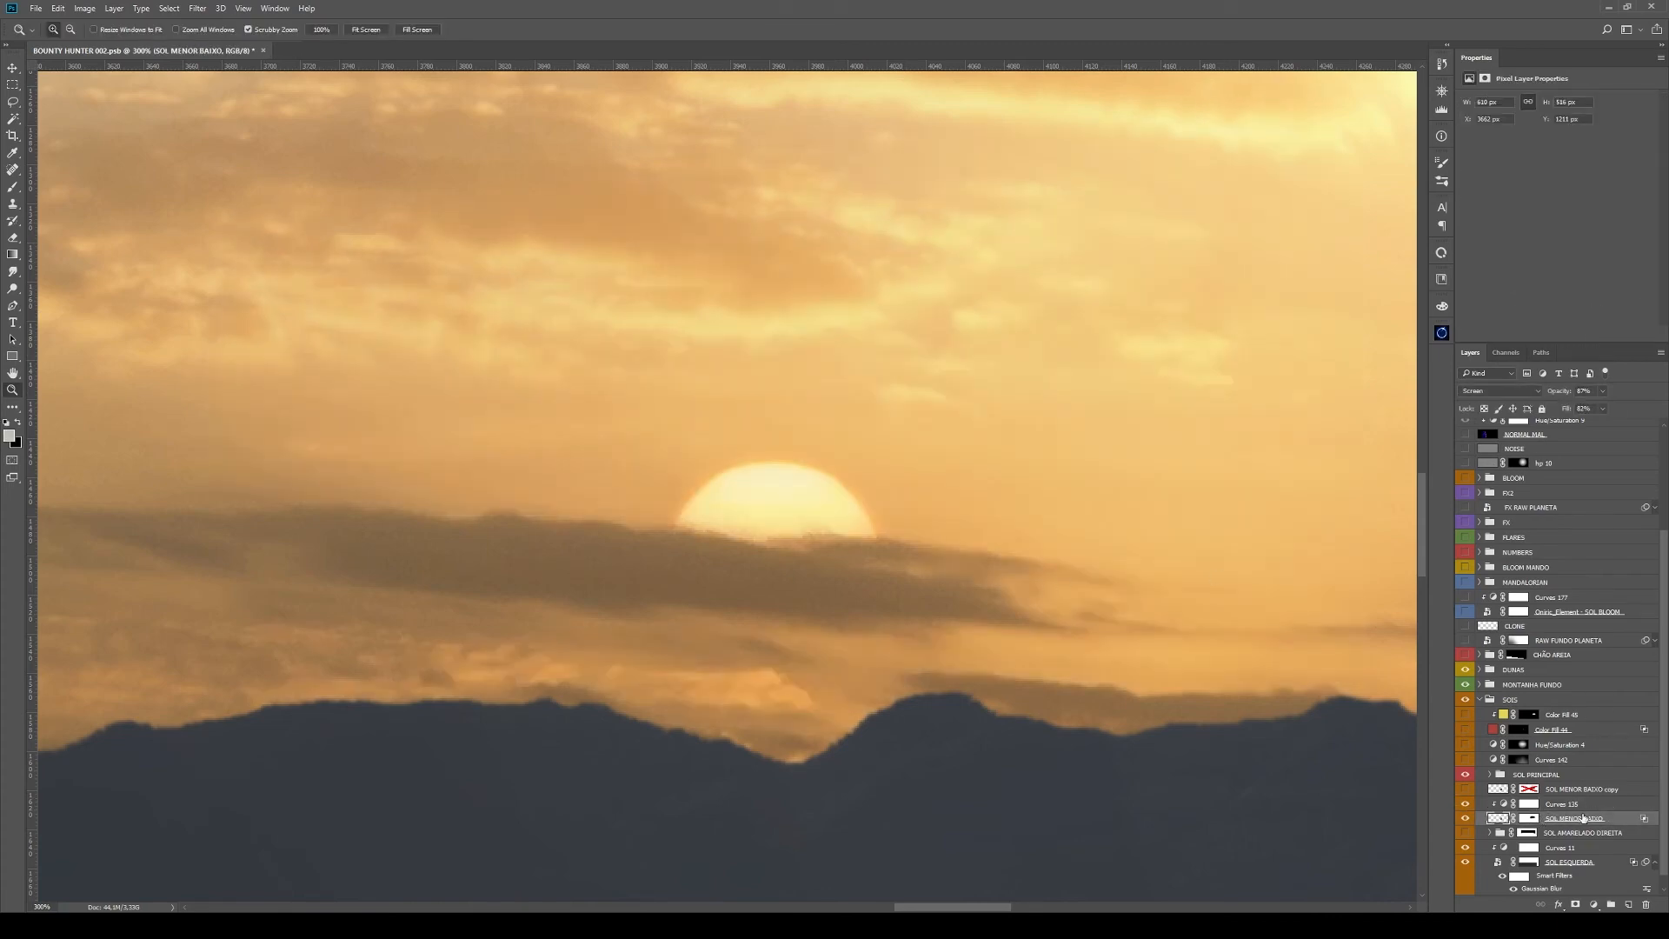
left_click(1579, 806)
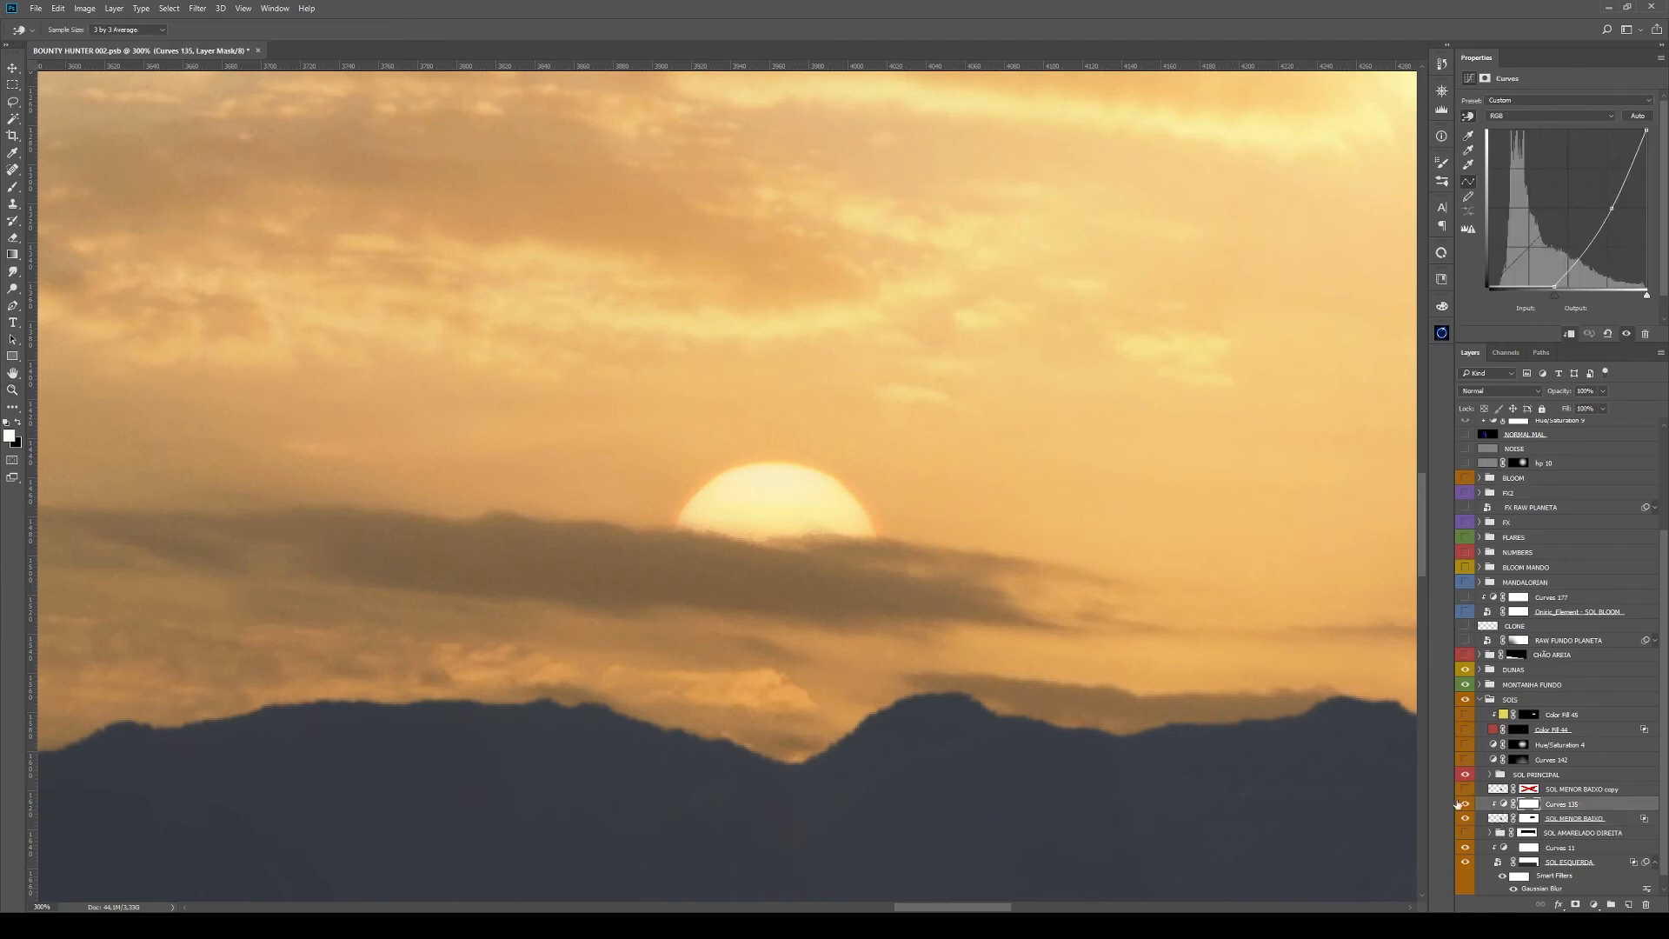
left_click(1466, 805)
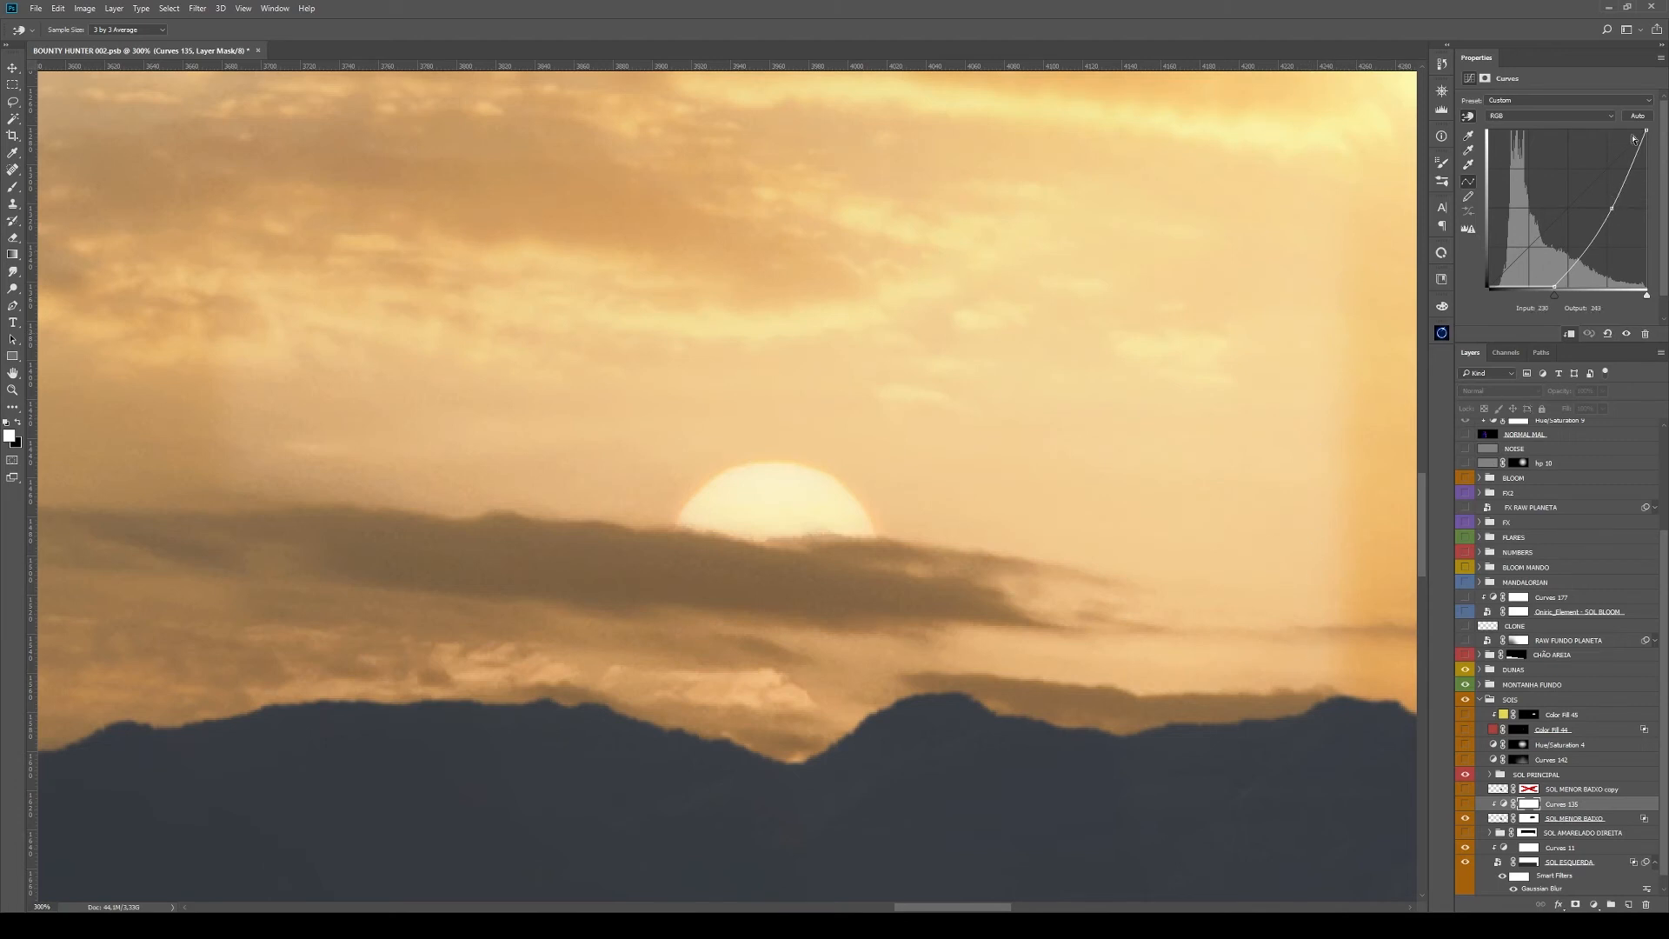
left_click(1466, 804)
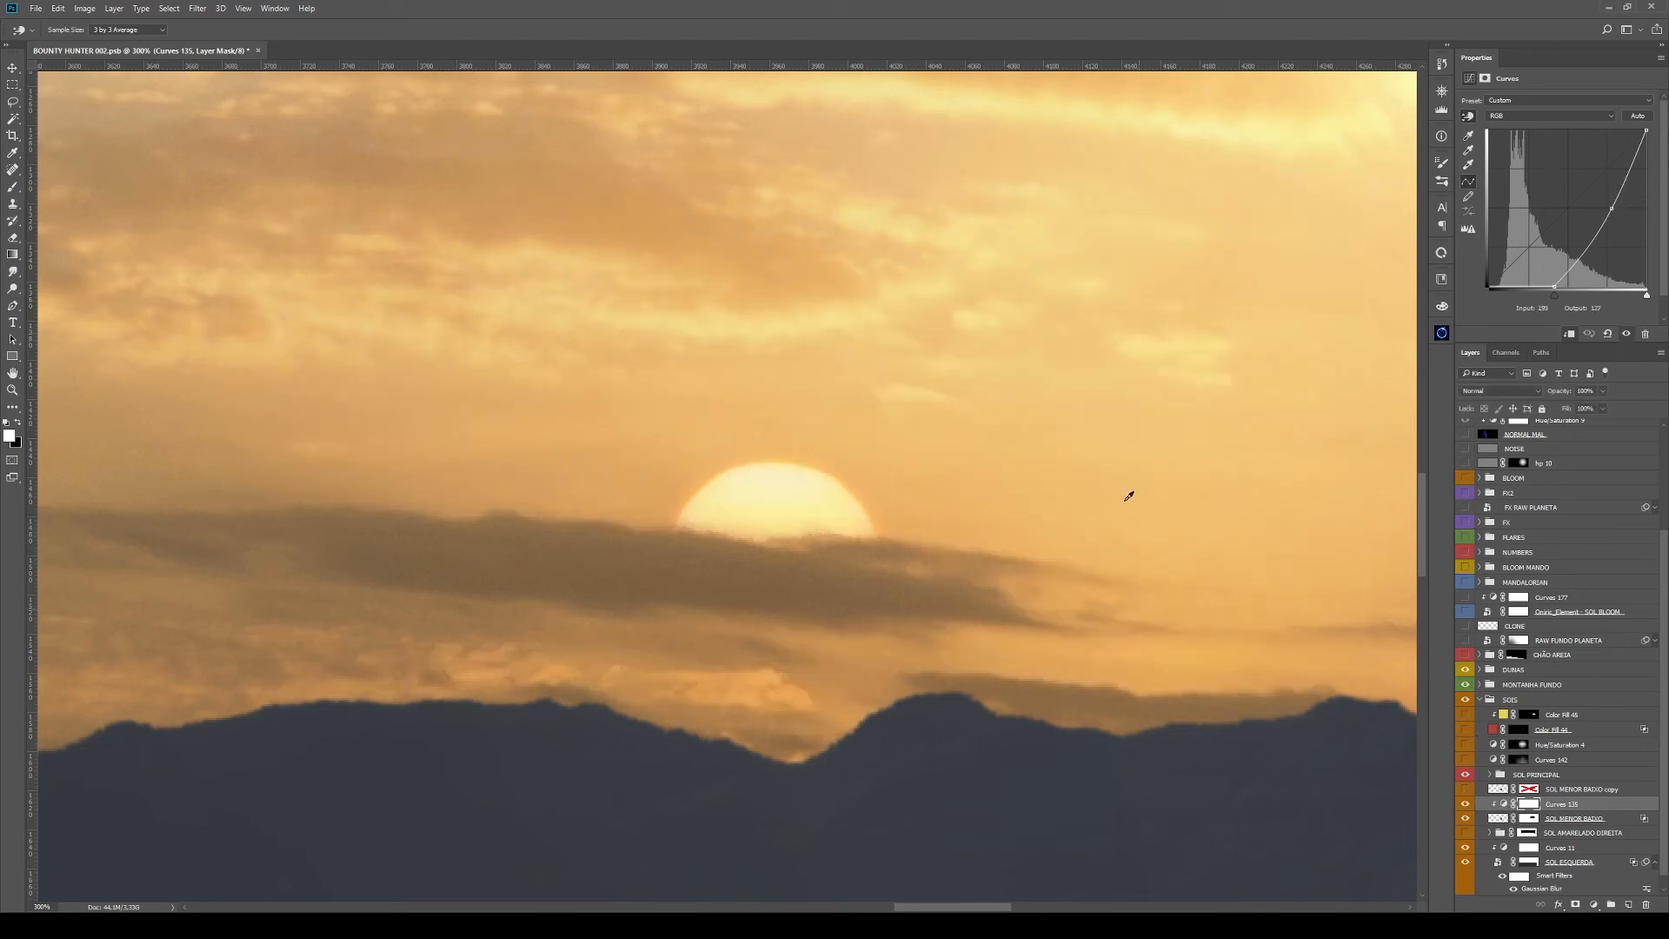
Compare the low sun with the SOL MENOR BAIXO and SOL ESQUERDA layers each hidden and shown
left_click(1469, 819)
left_click(1469, 818)
left_click(1470, 818)
left_click(1469, 818)
left_click(1469, 819)
left_click(1469, 818)
left_click(1470, 862)
left_click(1469, 862)
left_click(1470, 861)
left_click(1470, 861)
Show the SOL AMARELADO DIREITA group, disable its mask and expand it to reveal its layers
scroll(1663, 872, "down", 1)
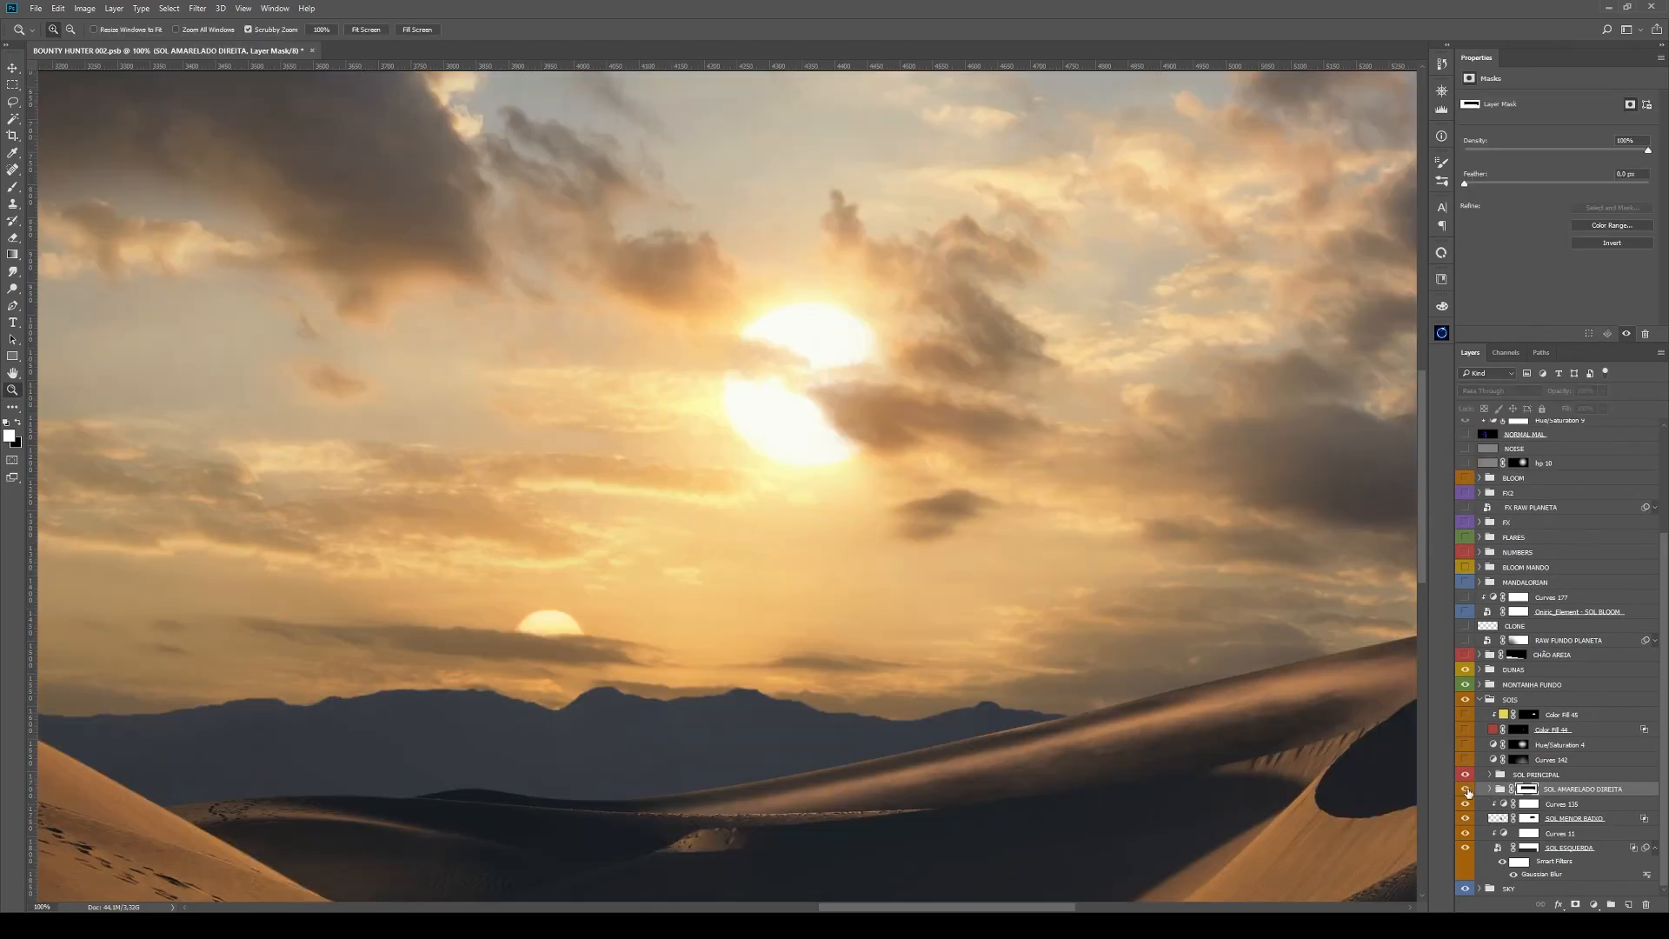
left_click(1466, 789)
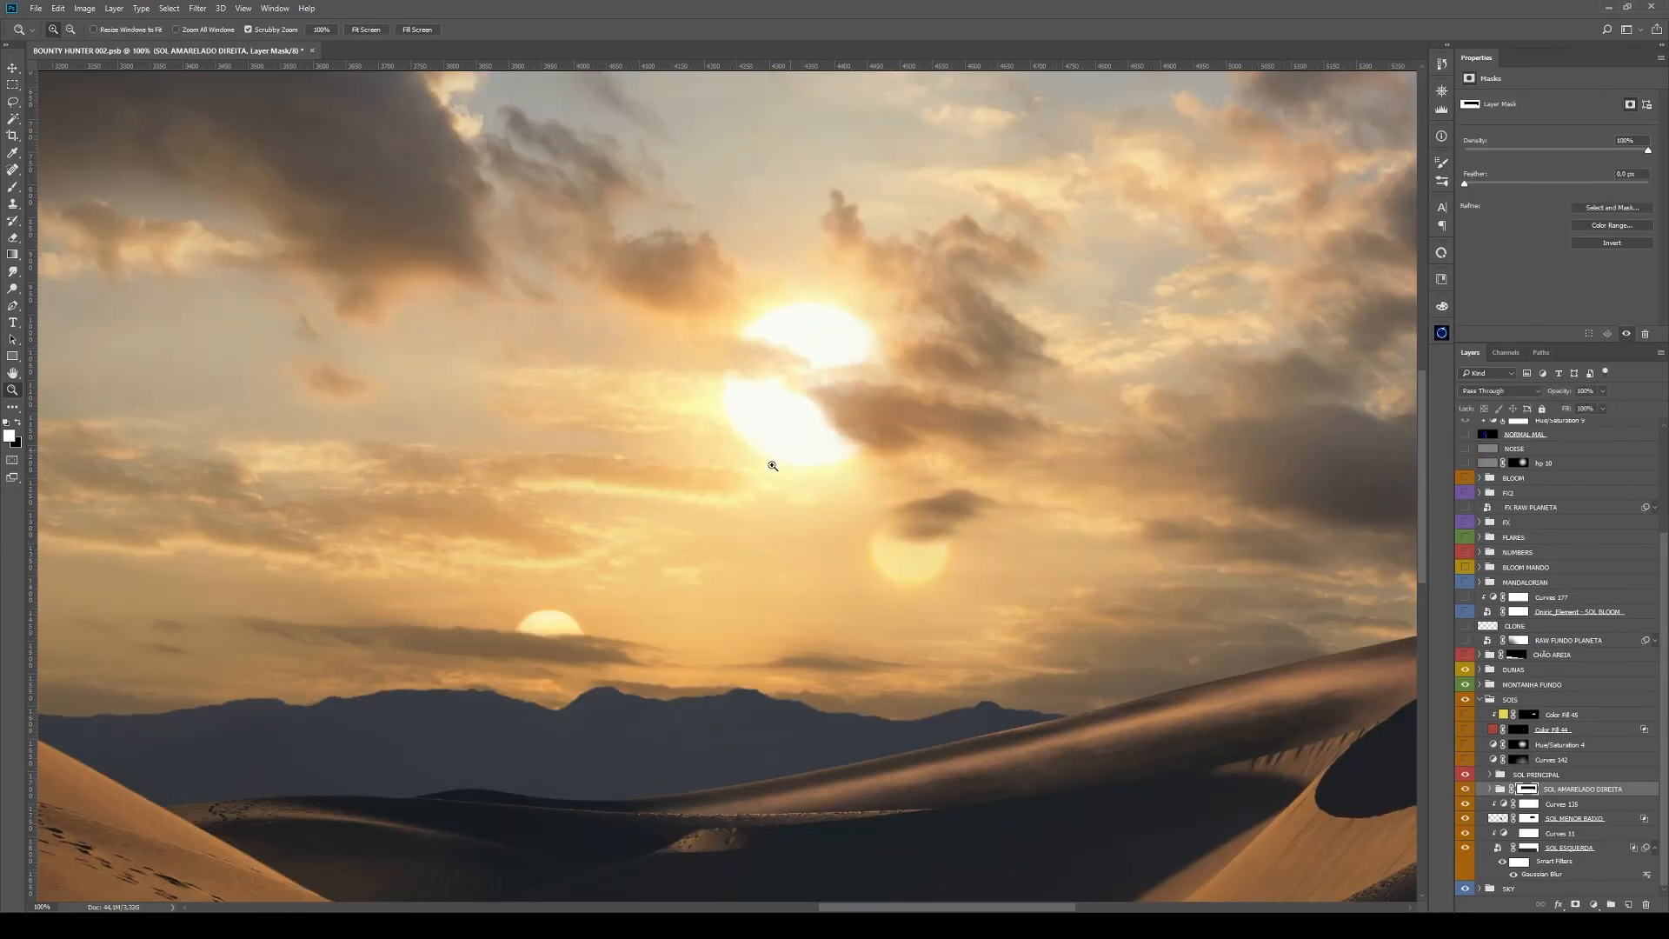
left_click(1531, 790, "shift")
left_click(1490, 788)
scroll(1564, 788, "down", 1)
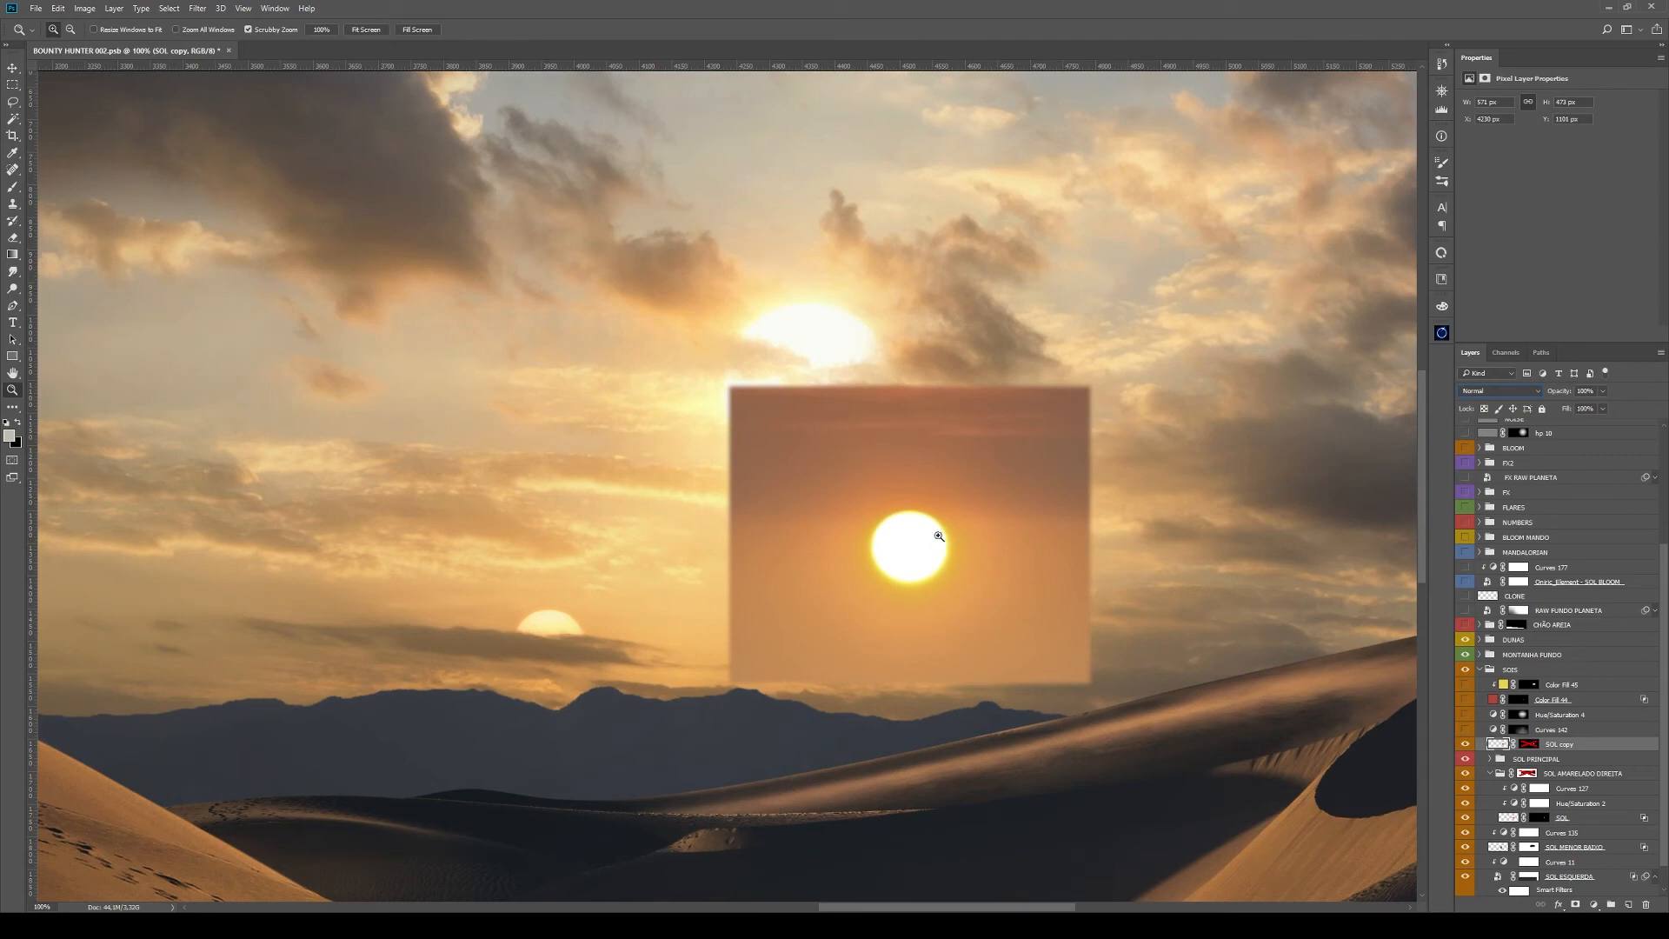
Change the SOL copy layer's blend mode to Color Dodge and lower its fill
left_click(1500, 391)
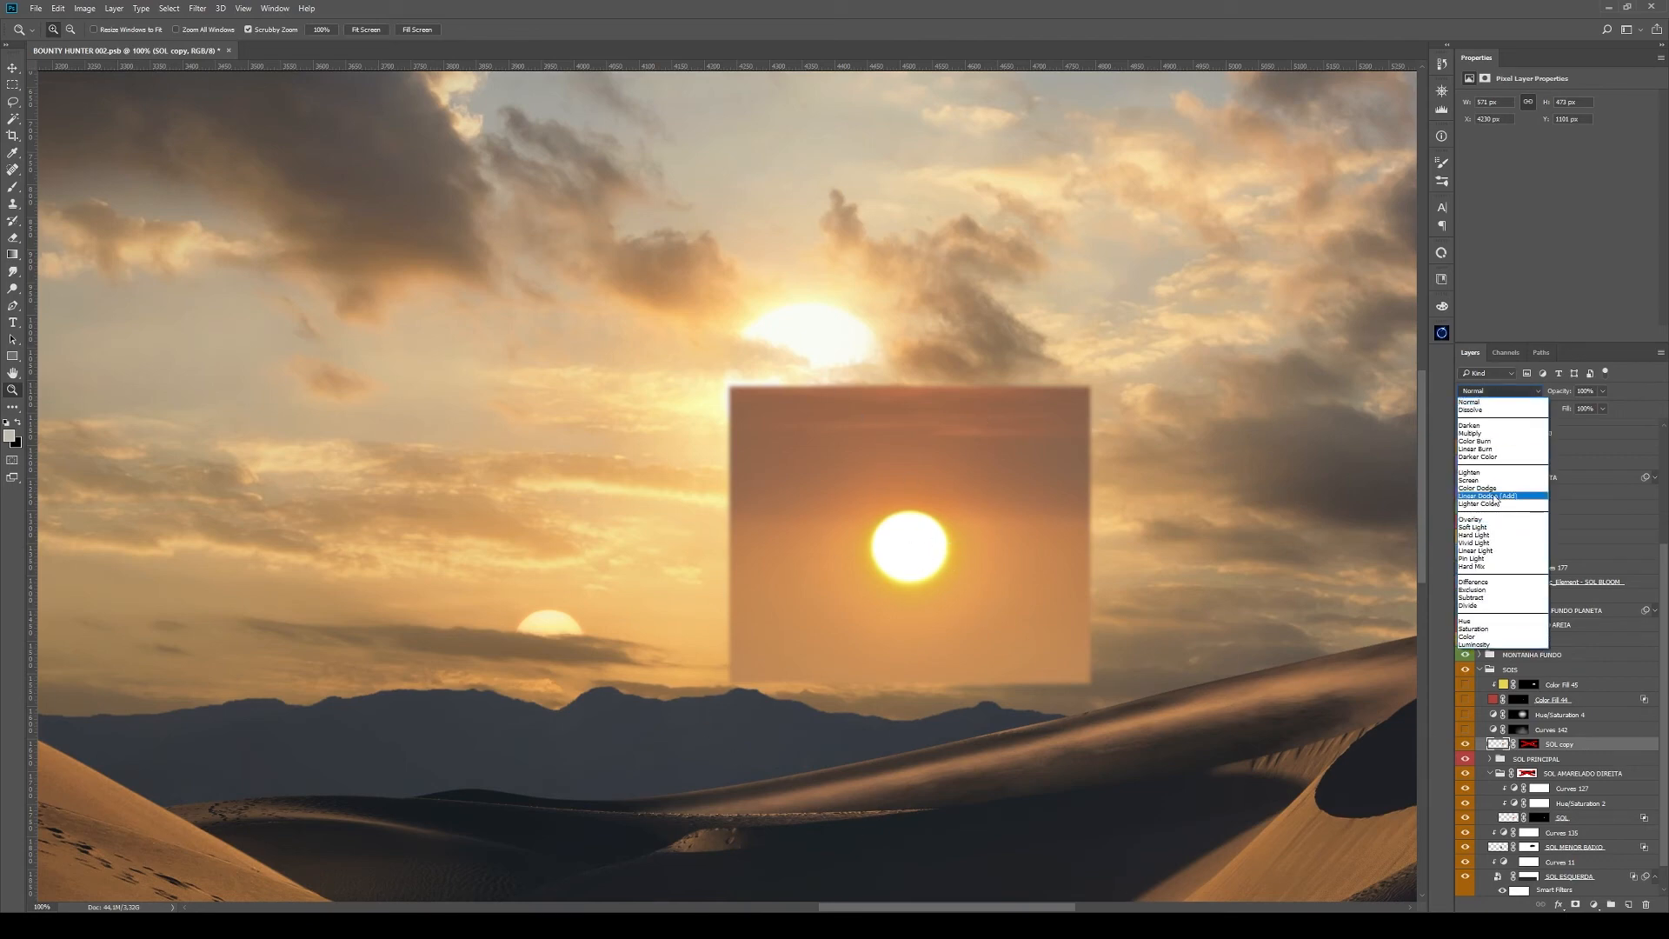
left_click(1491, 488)
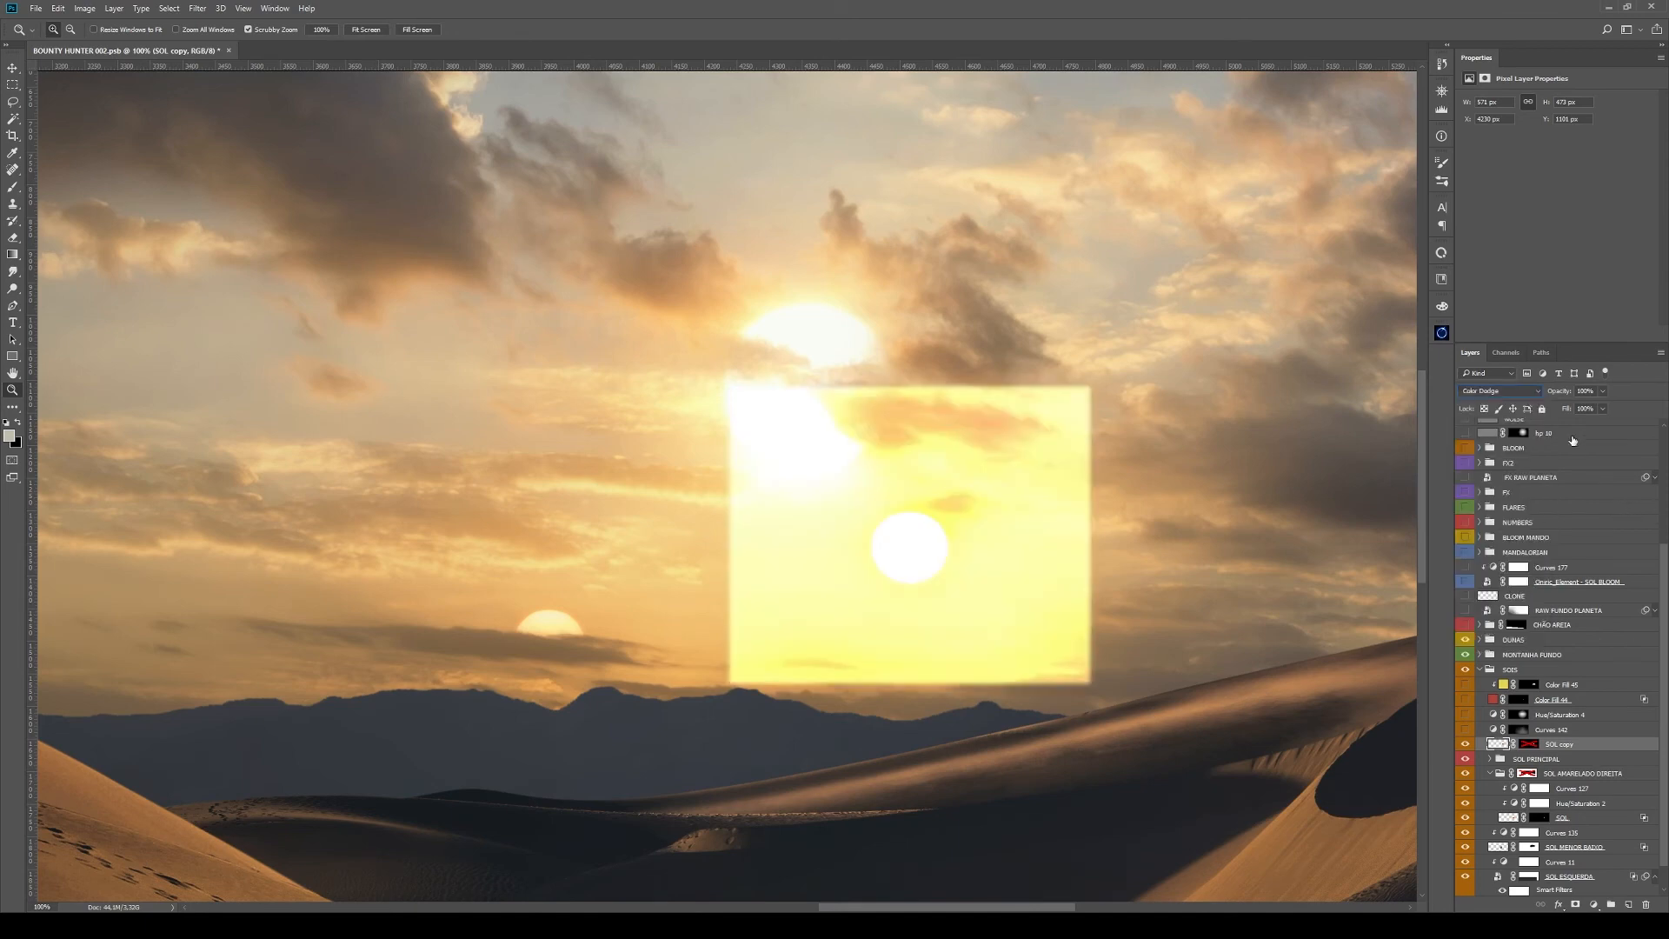
left_click_drag(1566, 409, 1536, 400)
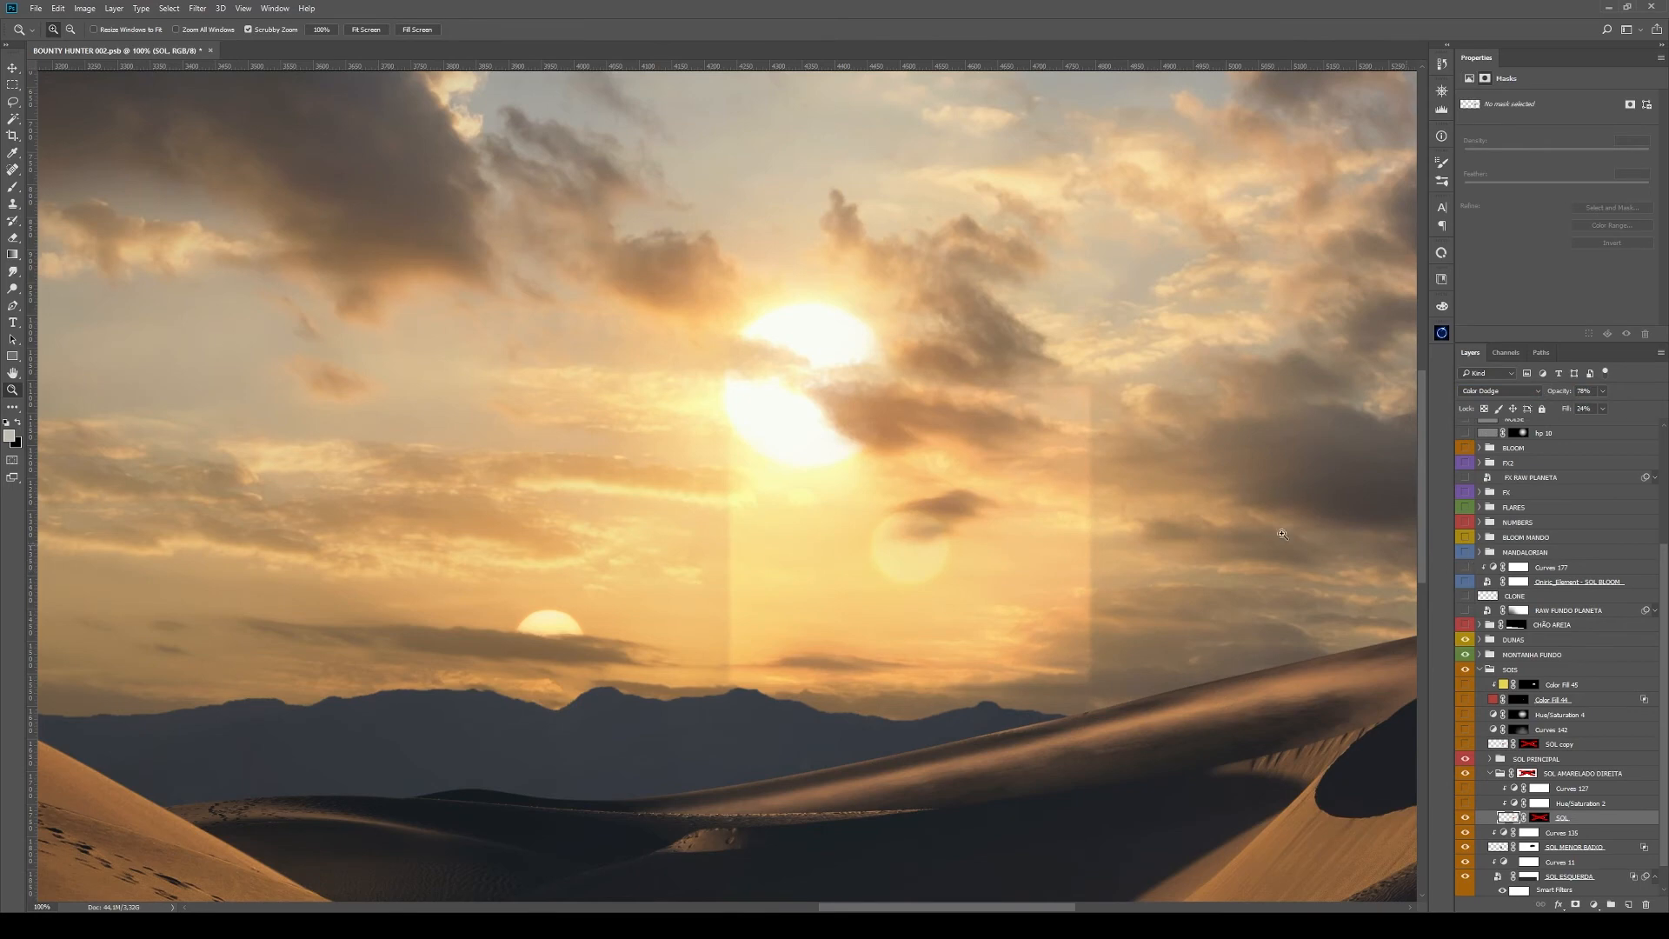
Enable and inspect the SOL layer's mask, and check the layer's Blend If settings without changing them
left_click(1539, 817, "shift")
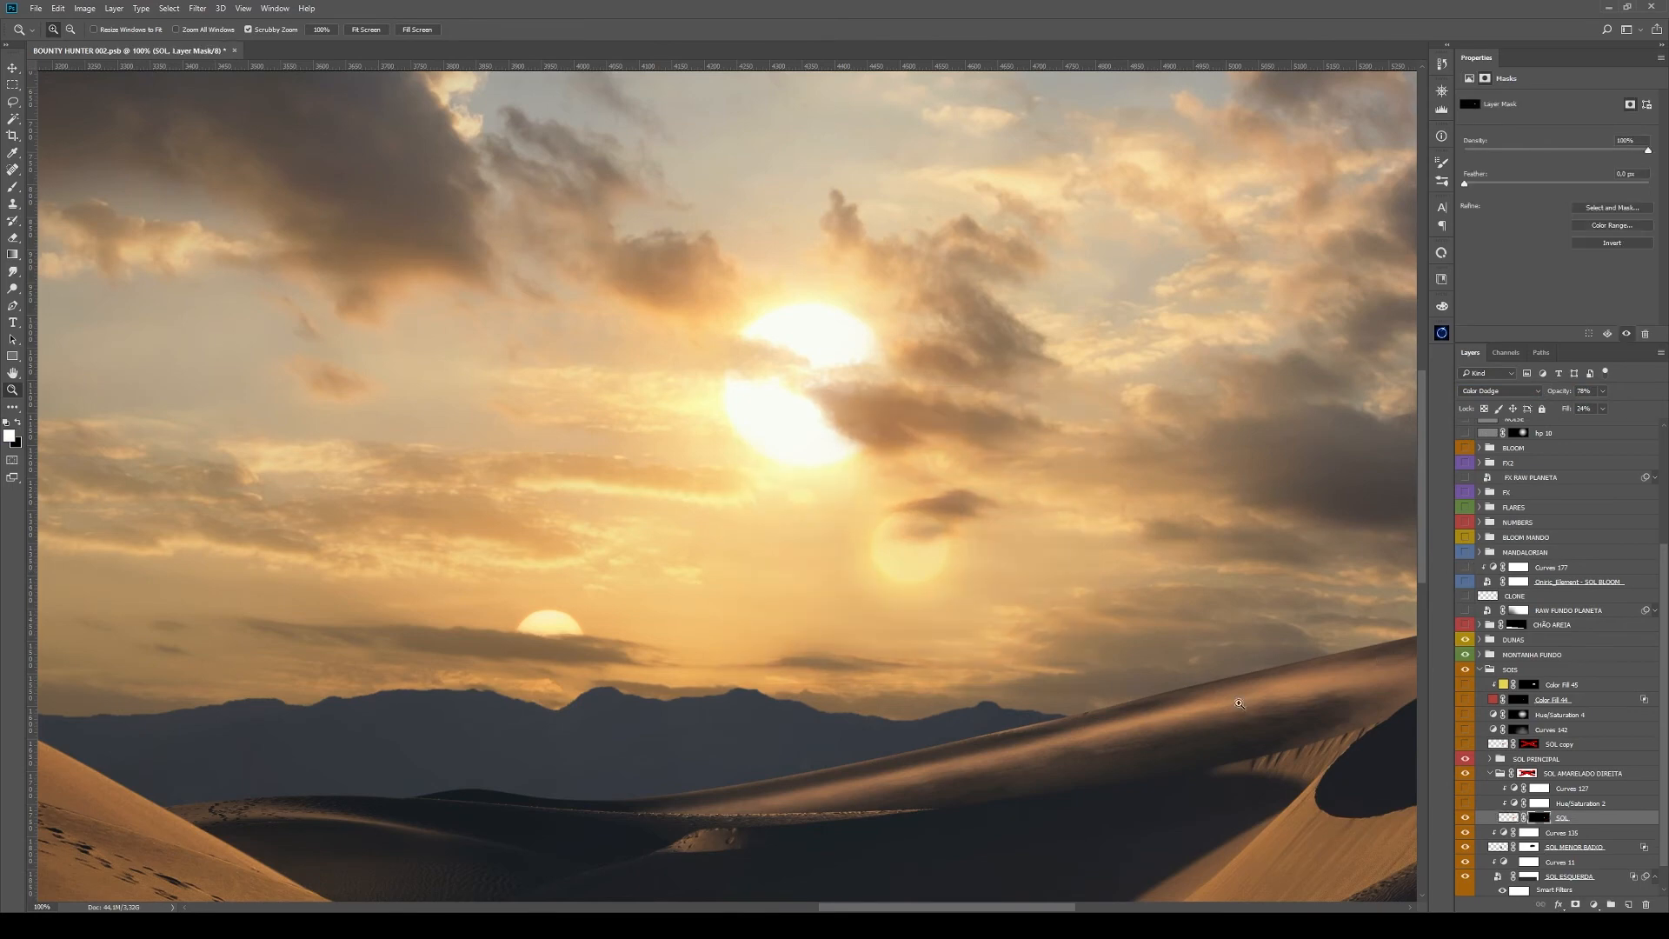
left_click(1540, 817, "alt")
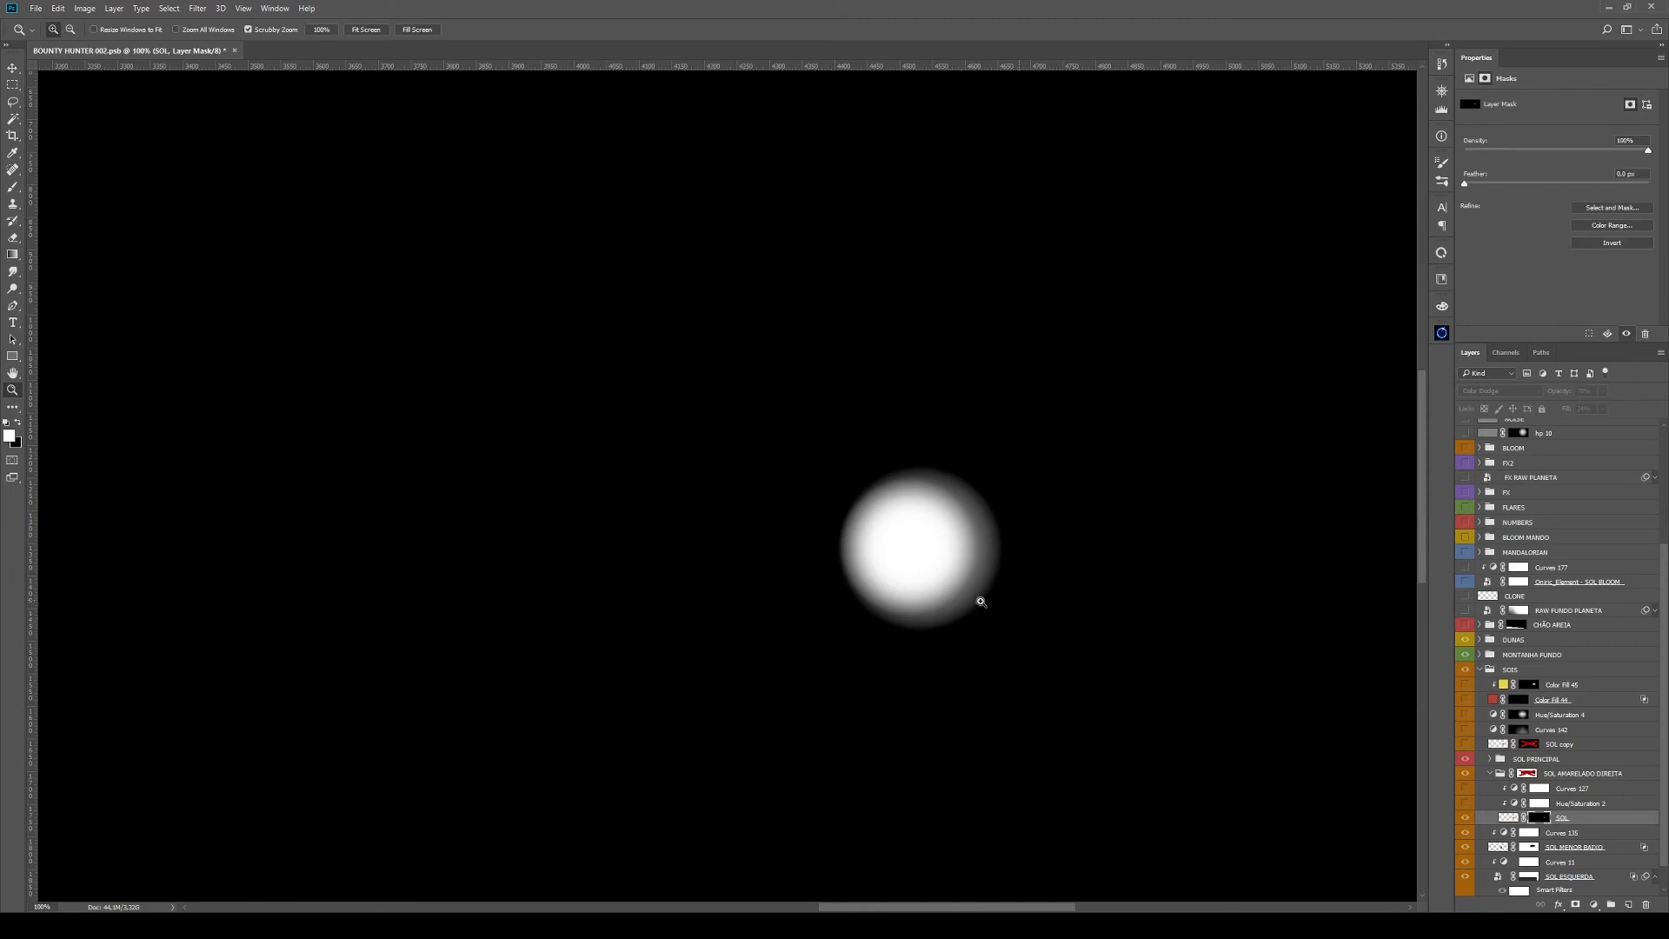
left_click(1509, 817)
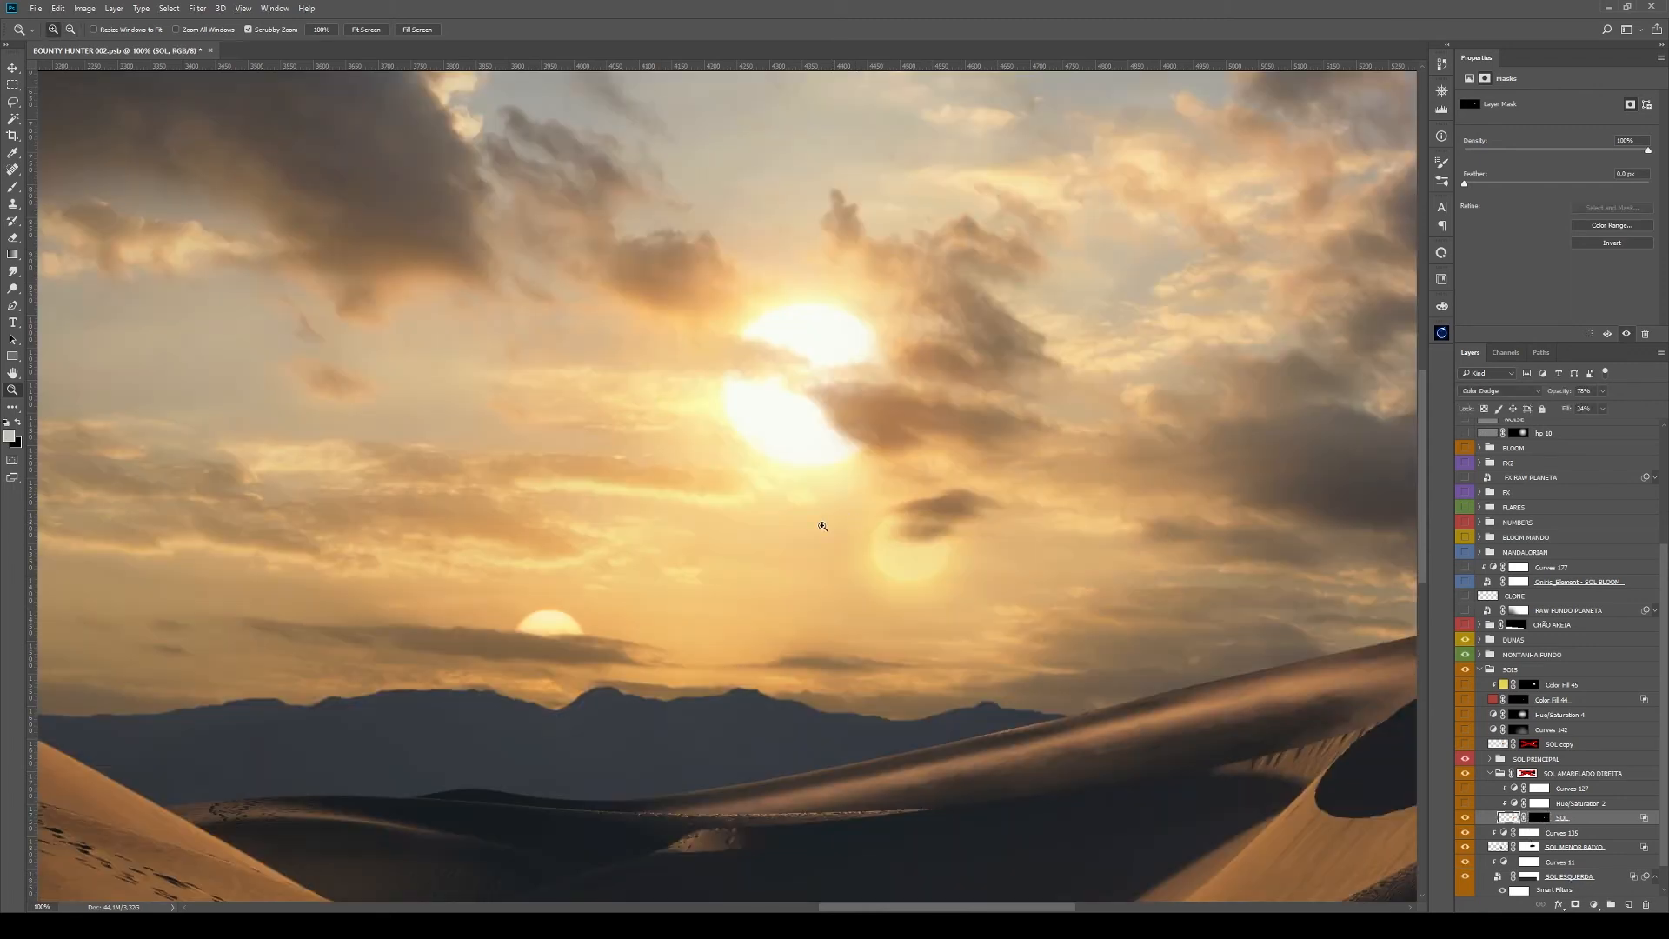
double_click(1626, 817)
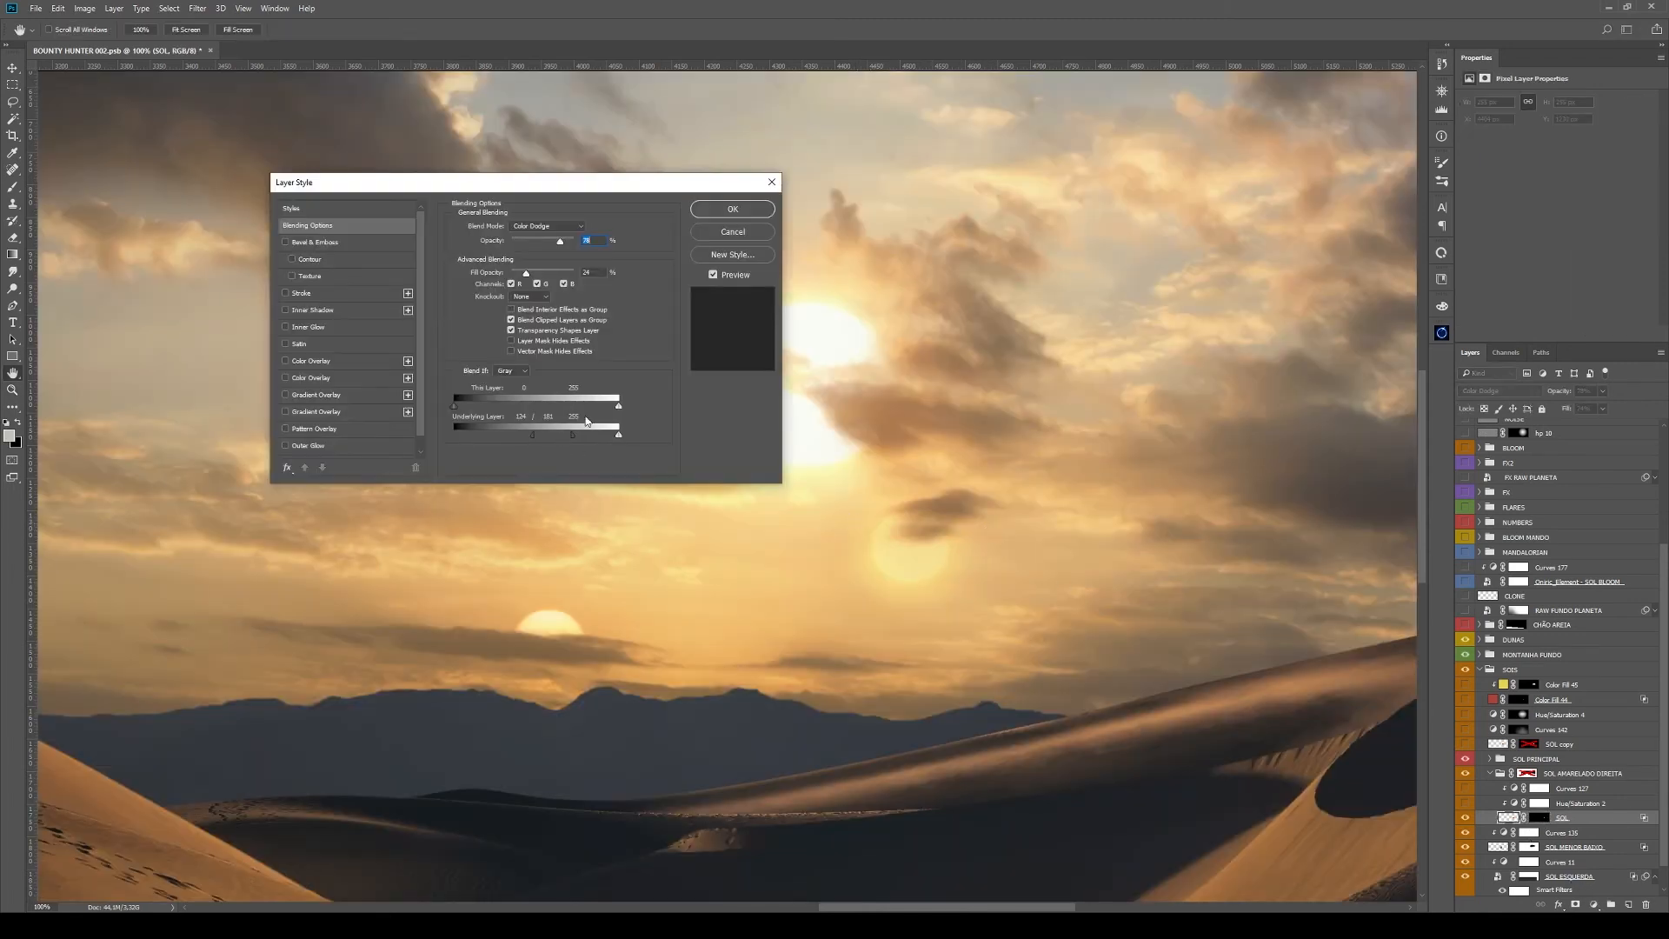
left_click(768, 237)
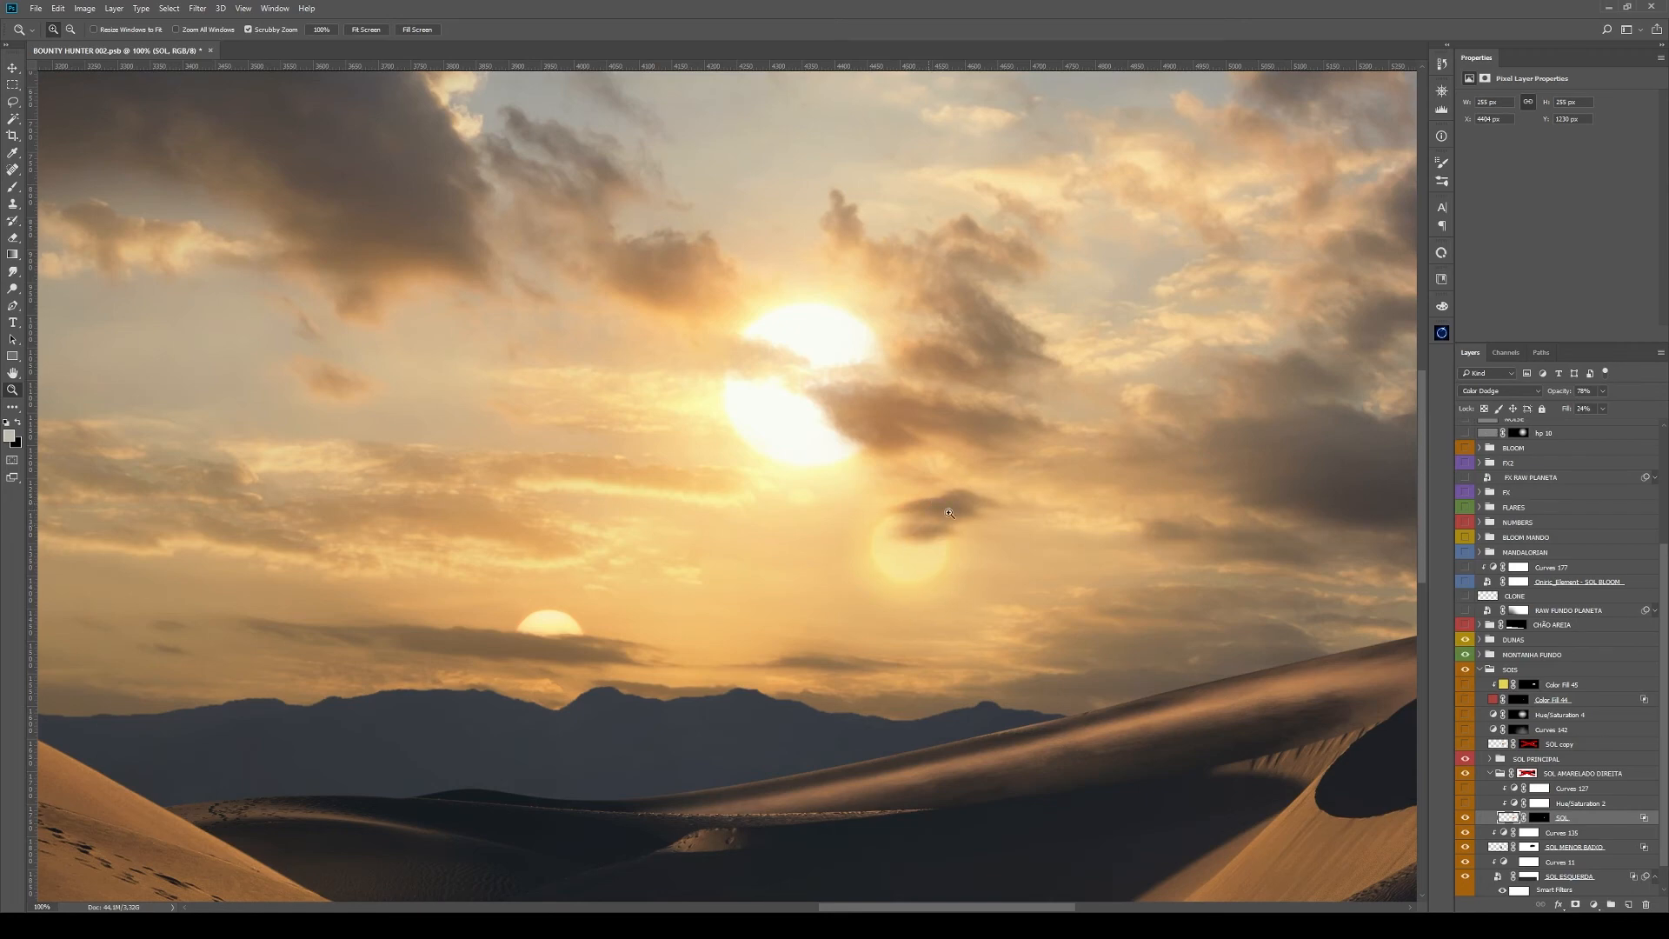
Examine the settings of the Hue/Saturation 2 and Curves 127 adjustments clipped to the SOL layer
left_click(1539, 800)
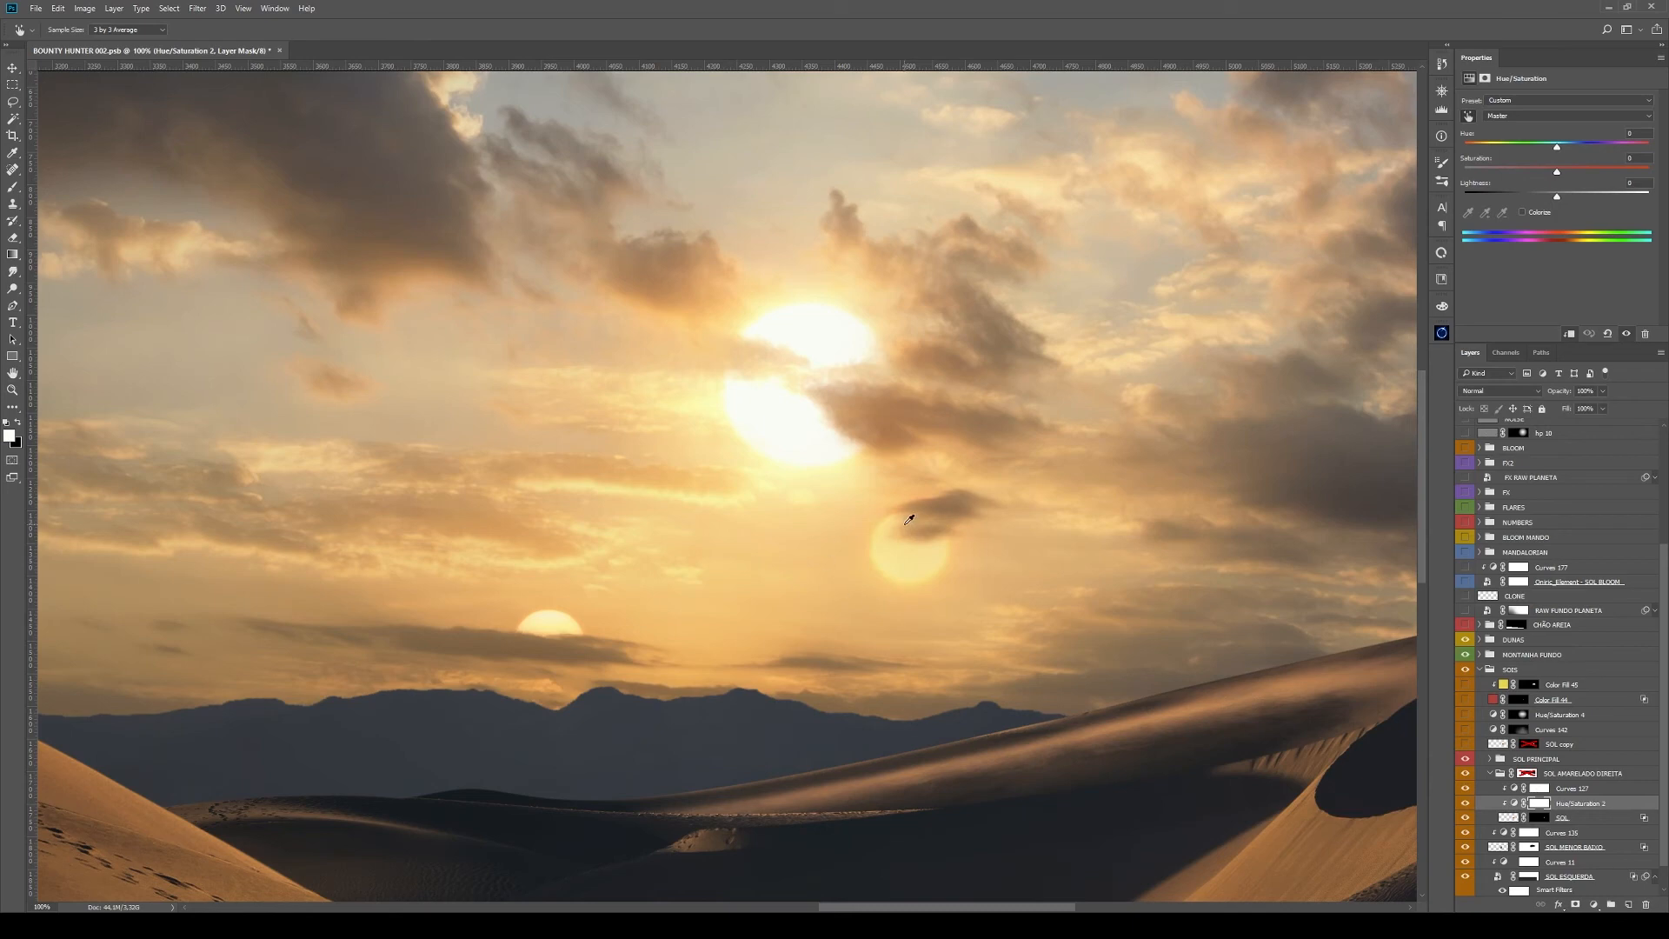
left_click(1597, 790)
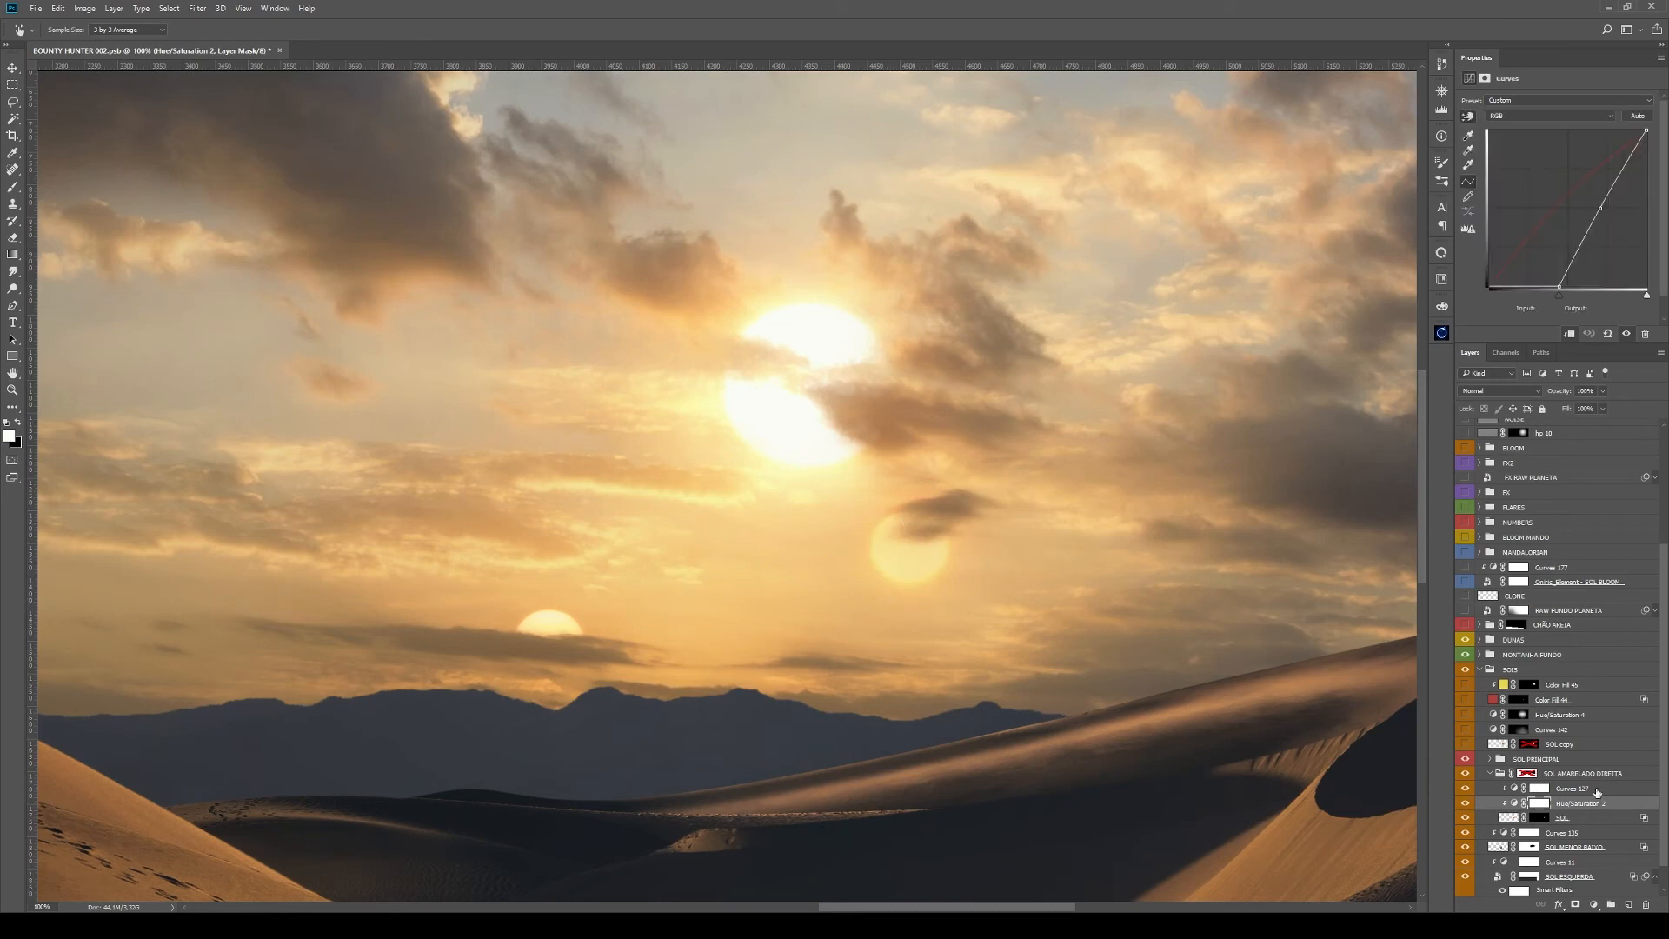
left_click(1578, 803)
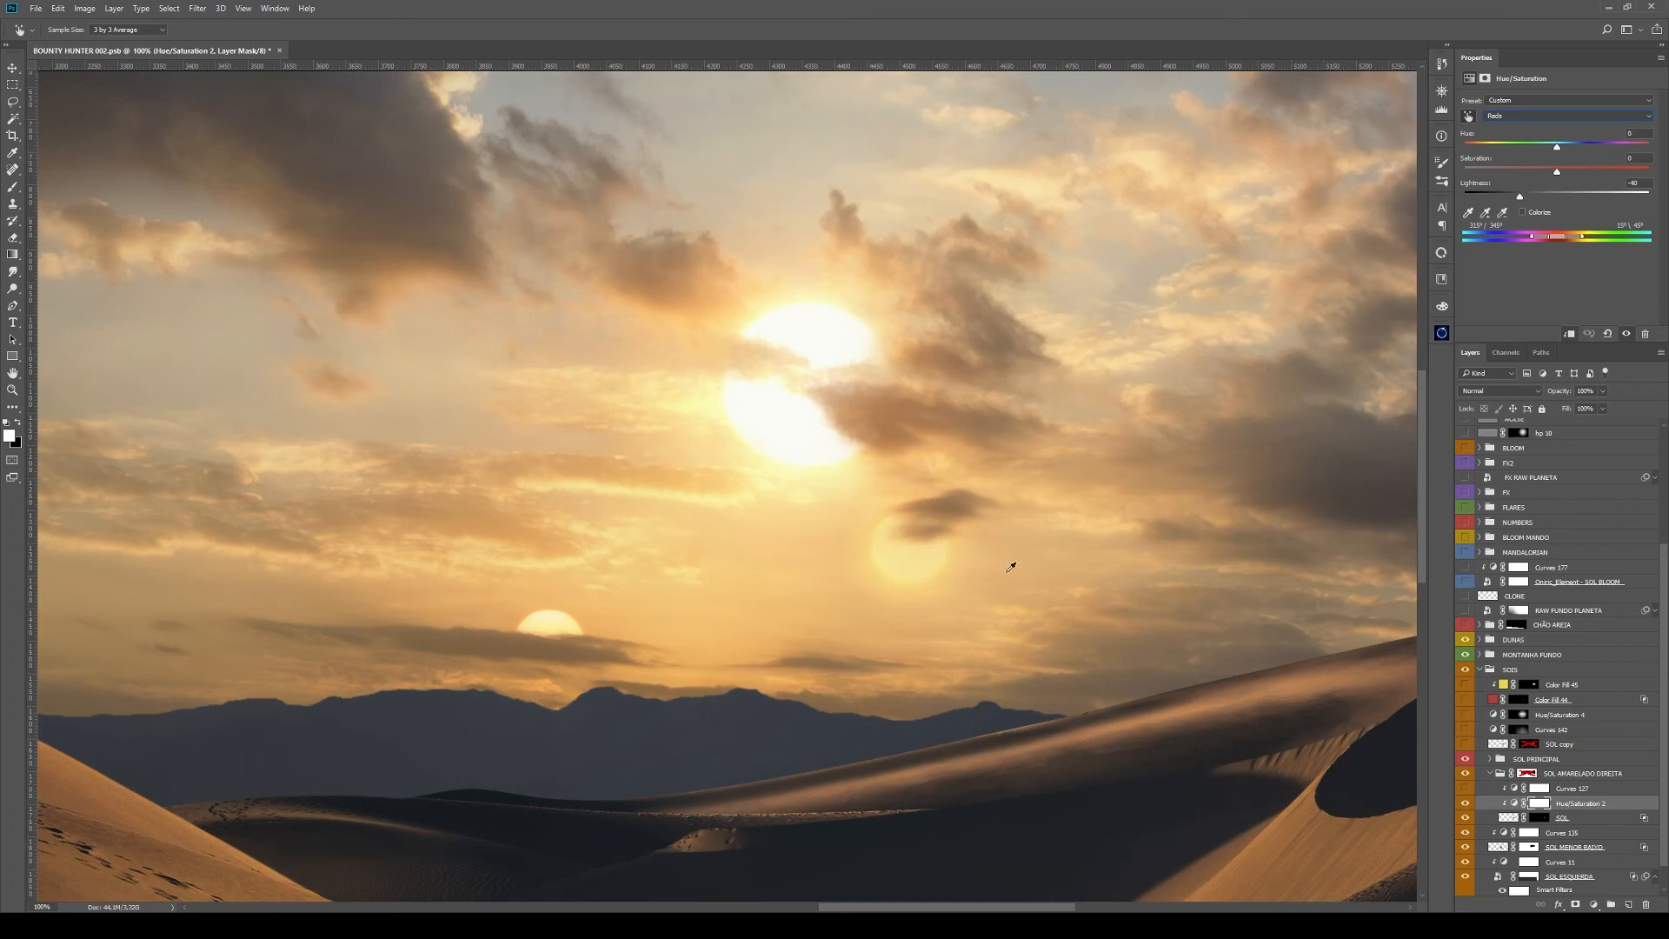
left_click(1585, 791)
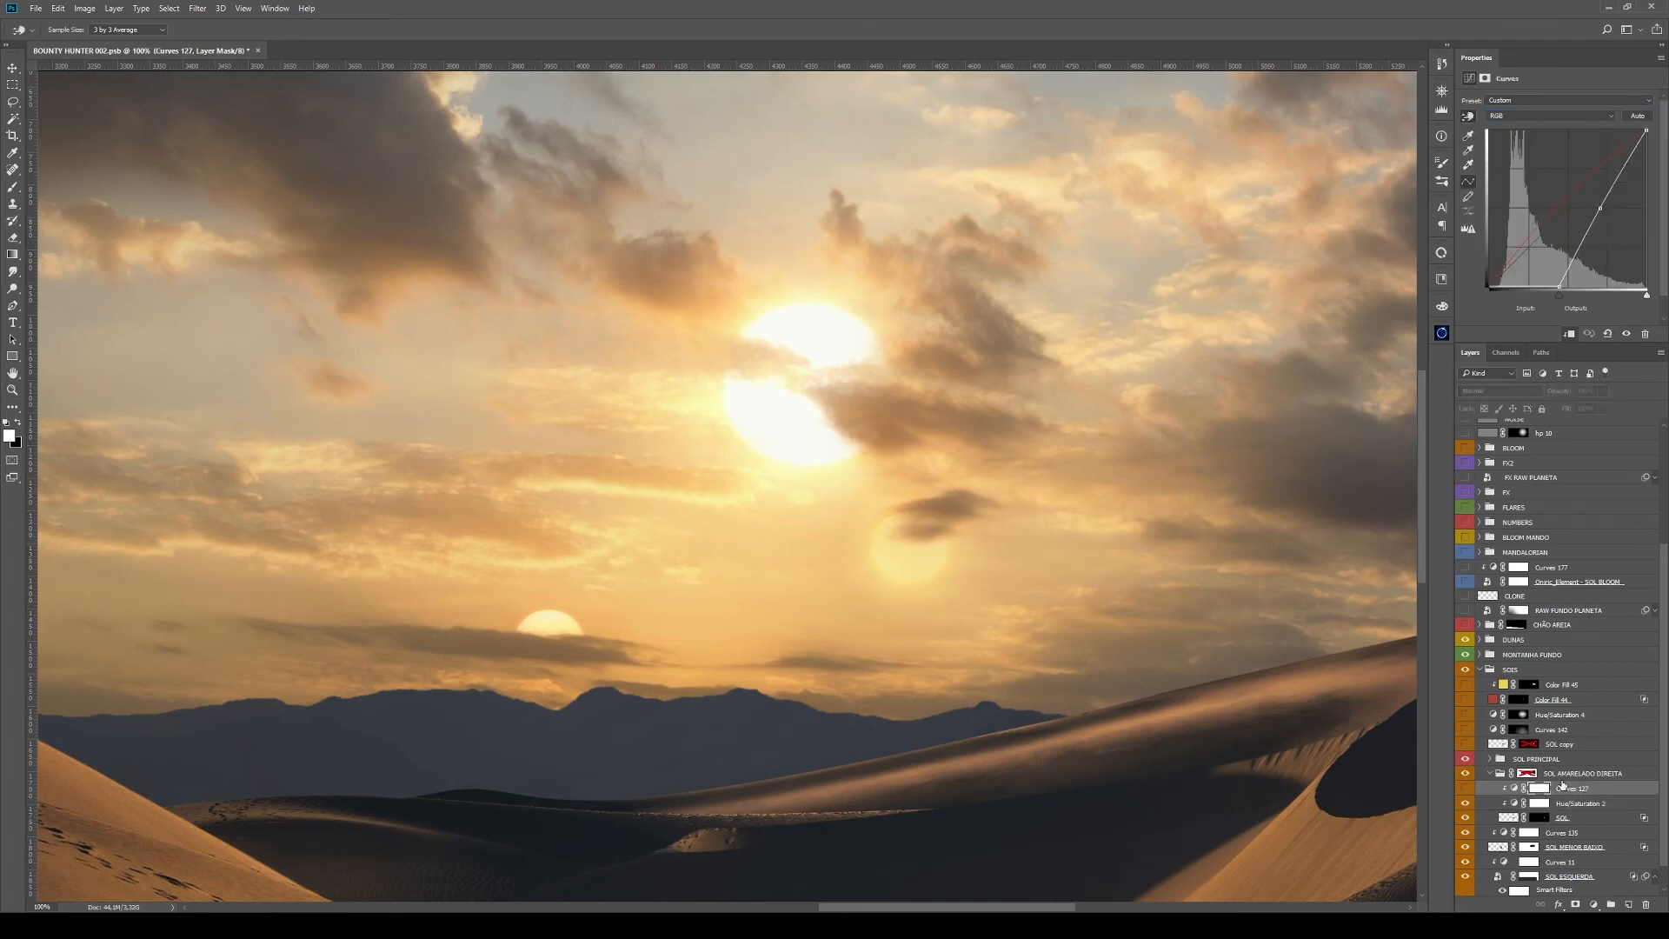
View the SOL AMARELADO DIREITA group's mask on its own, then return to the full image
left_click(954, 498, "ctrl")
left_click(1527, 773)
left_click(1528, 773, "alt")
key("z")
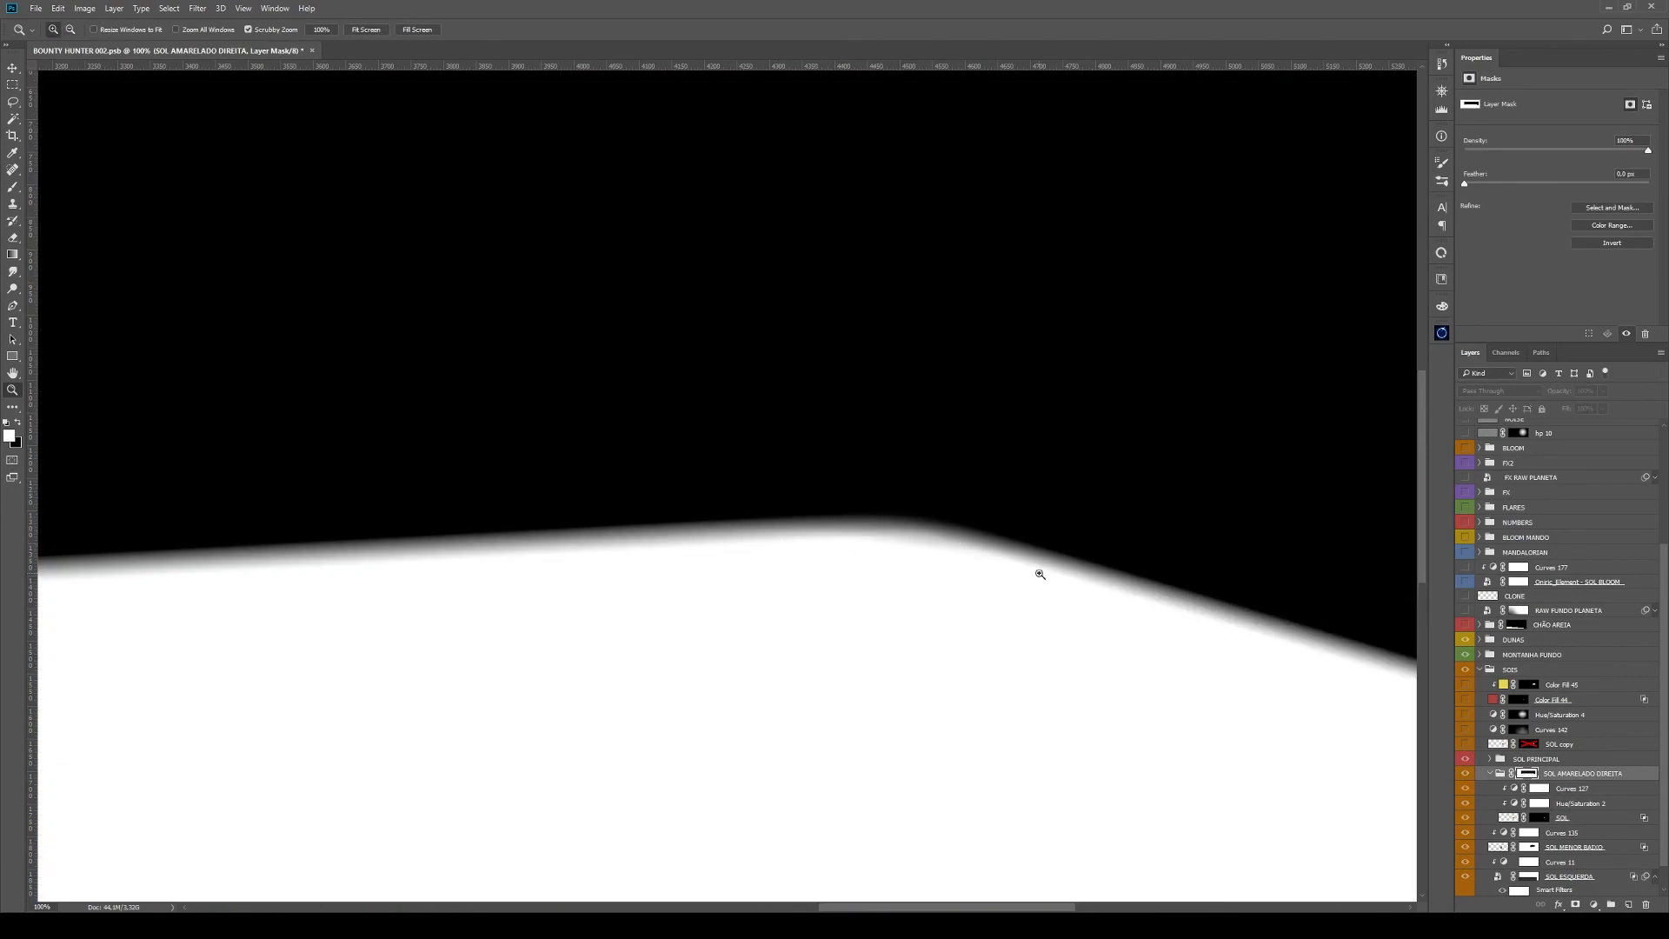
left_click(1528, 774, "alt")
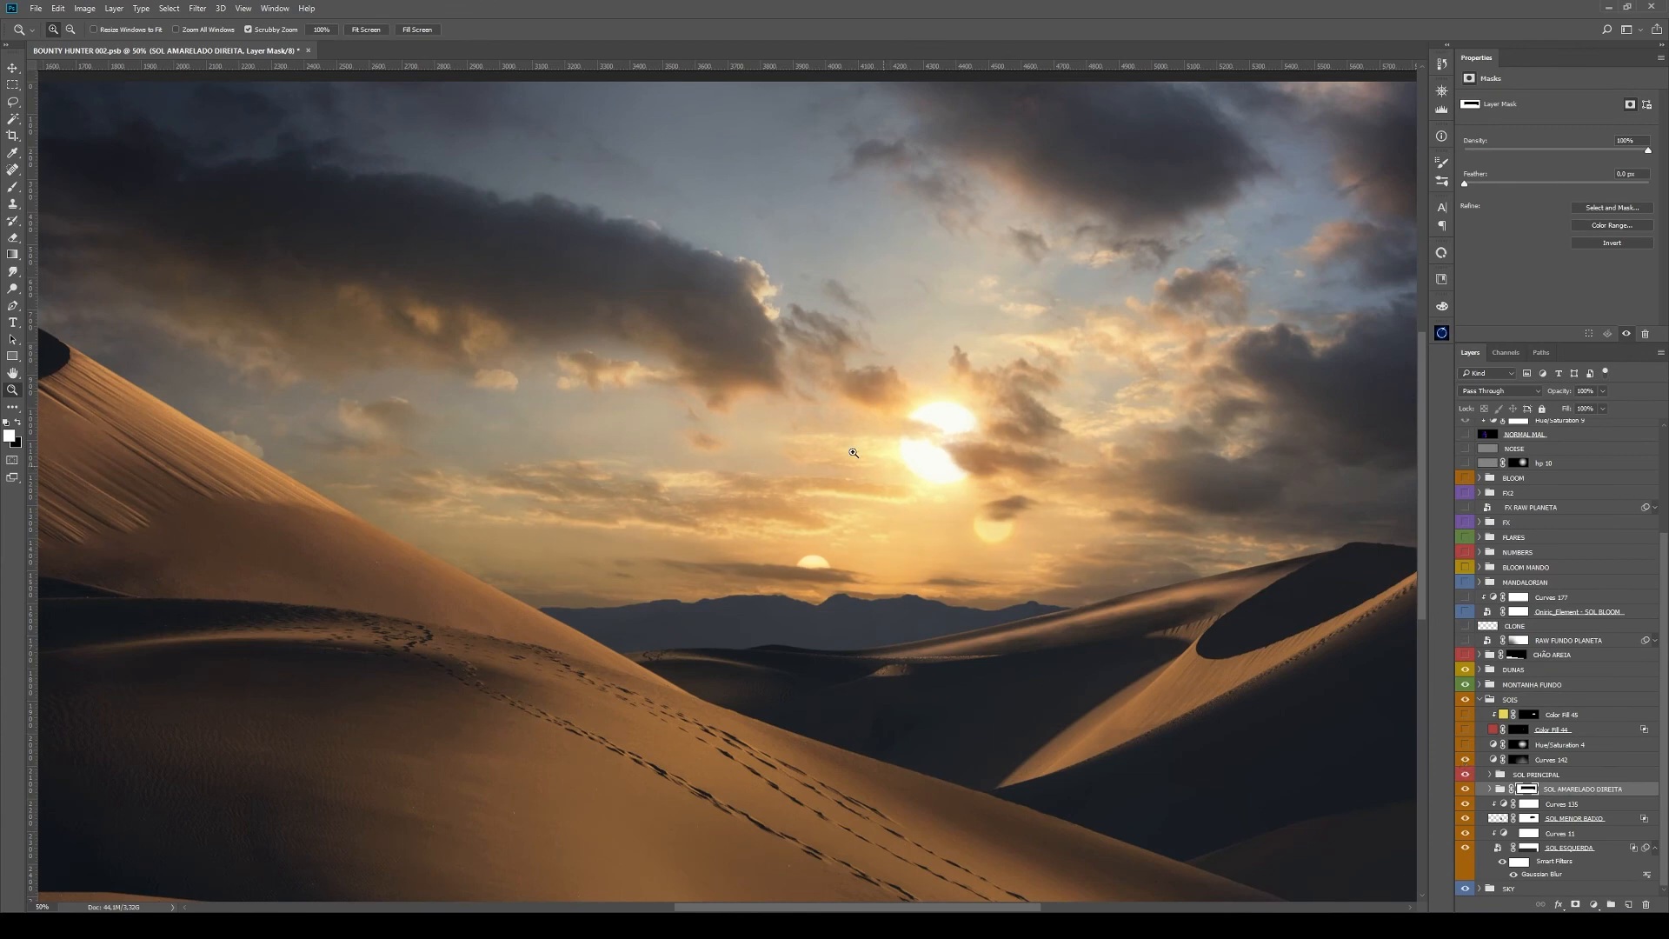
Examine the Curves 142 mask and curve, and compare the whole painting with the adjustment off and on
left_click(1519, 759, "alt")
left_click(832, 487, "alt")
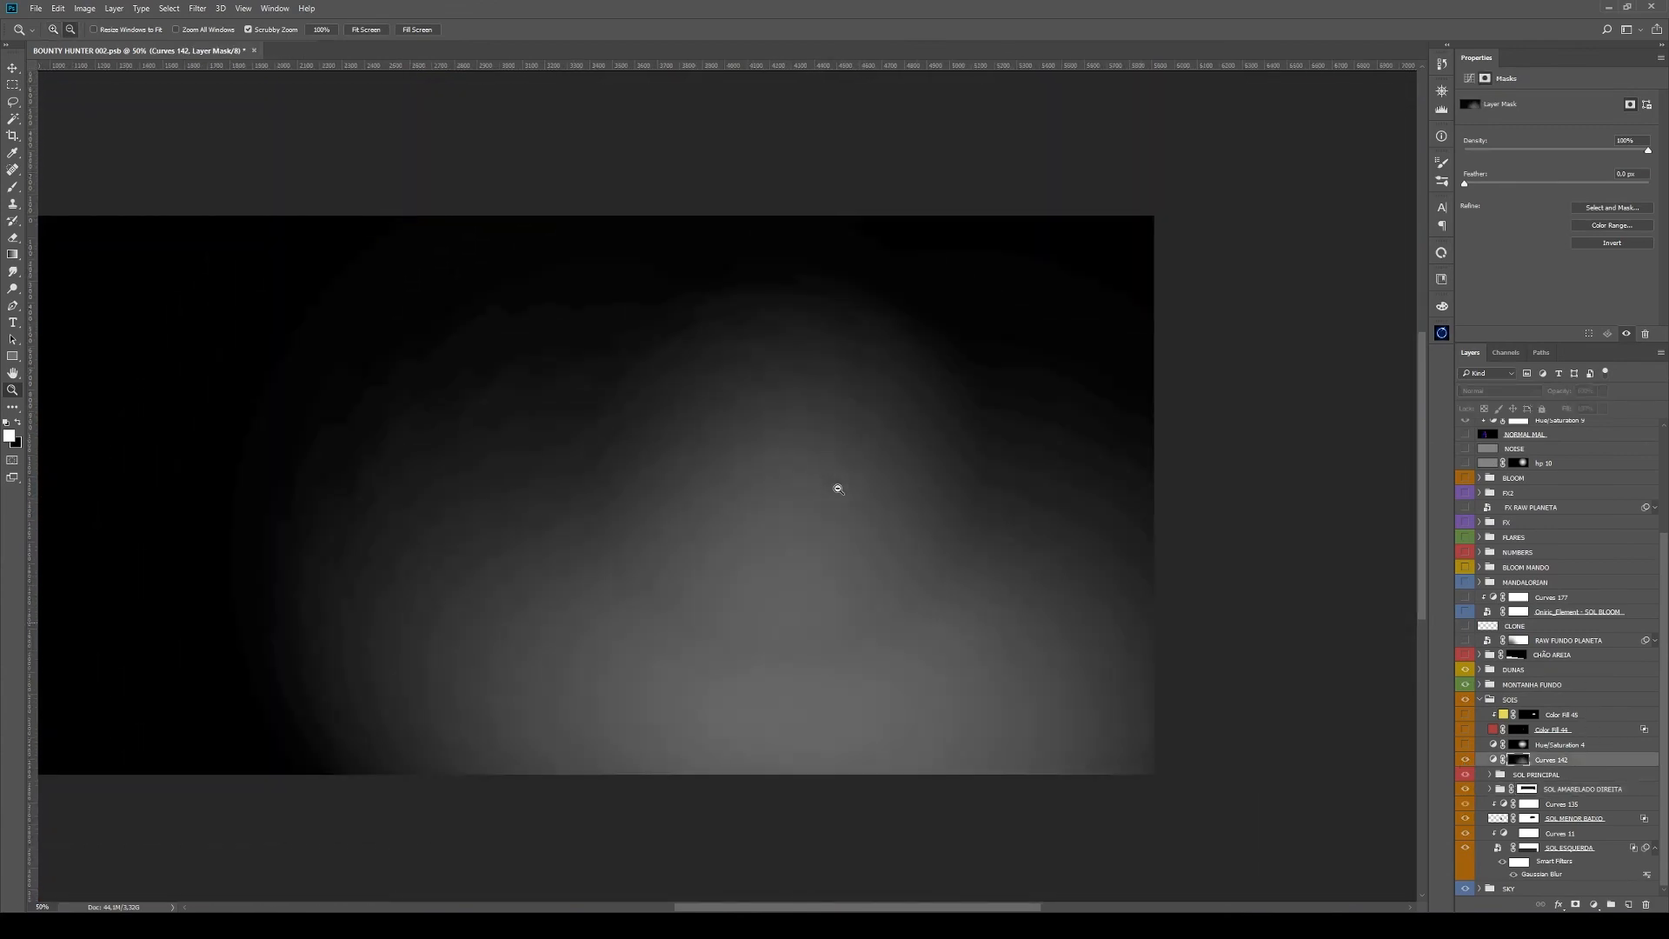
left_click(1493, 759)
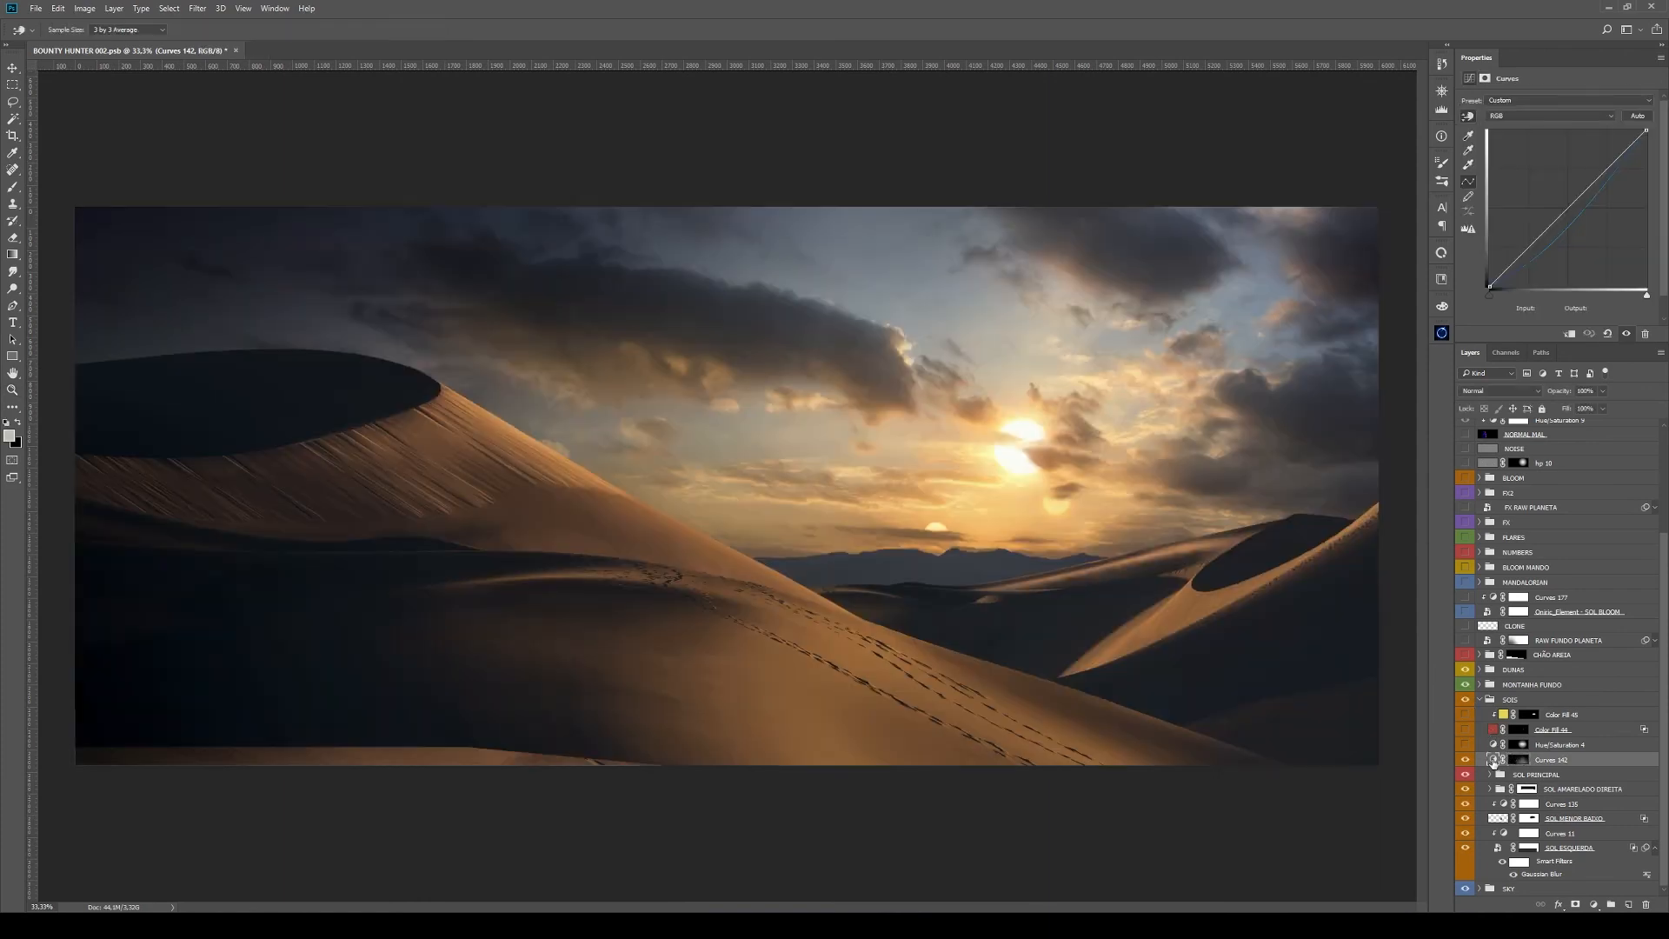
left_click(1466, 760)
left_click(1466, 760)
key("z")
View the Hue/Saturation 4 mask on its own and compare it with the painting
left_click(1519, 745, "alt")
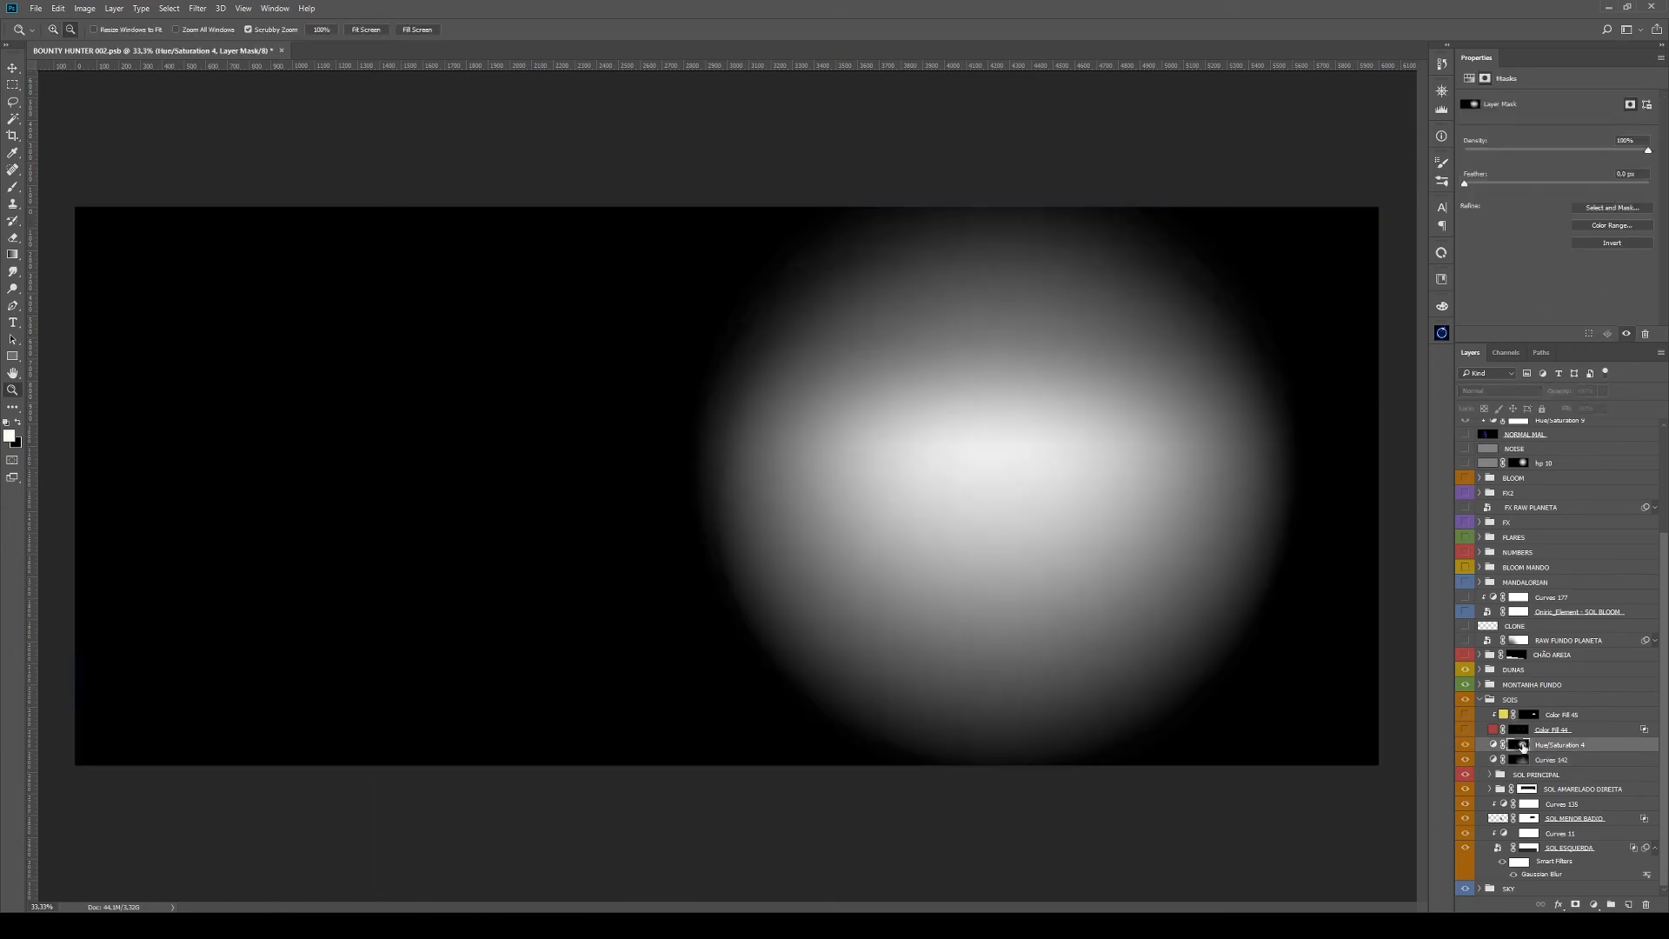
left_click(1519, 745, "alt")
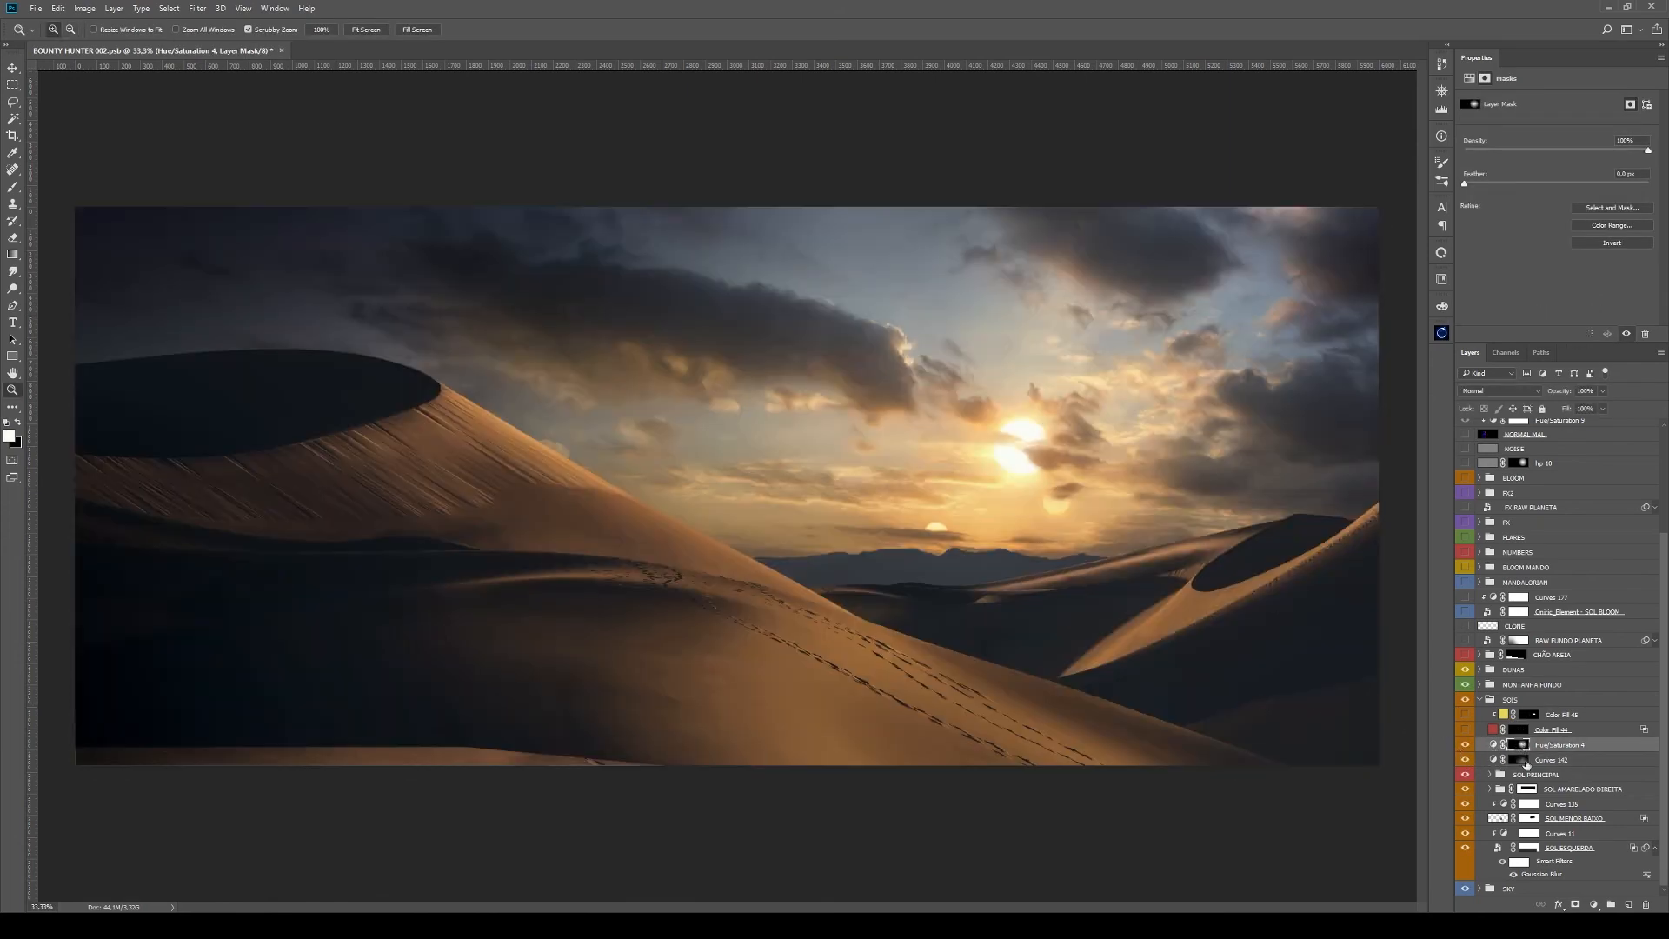
left_click(1523, 746, "alt")
left_click(1522, 746, "alt")
View the Color Fill 44 mask on its own and draw a white test disc with a blurred edge beside the masked sun
left_click(1097, 505)
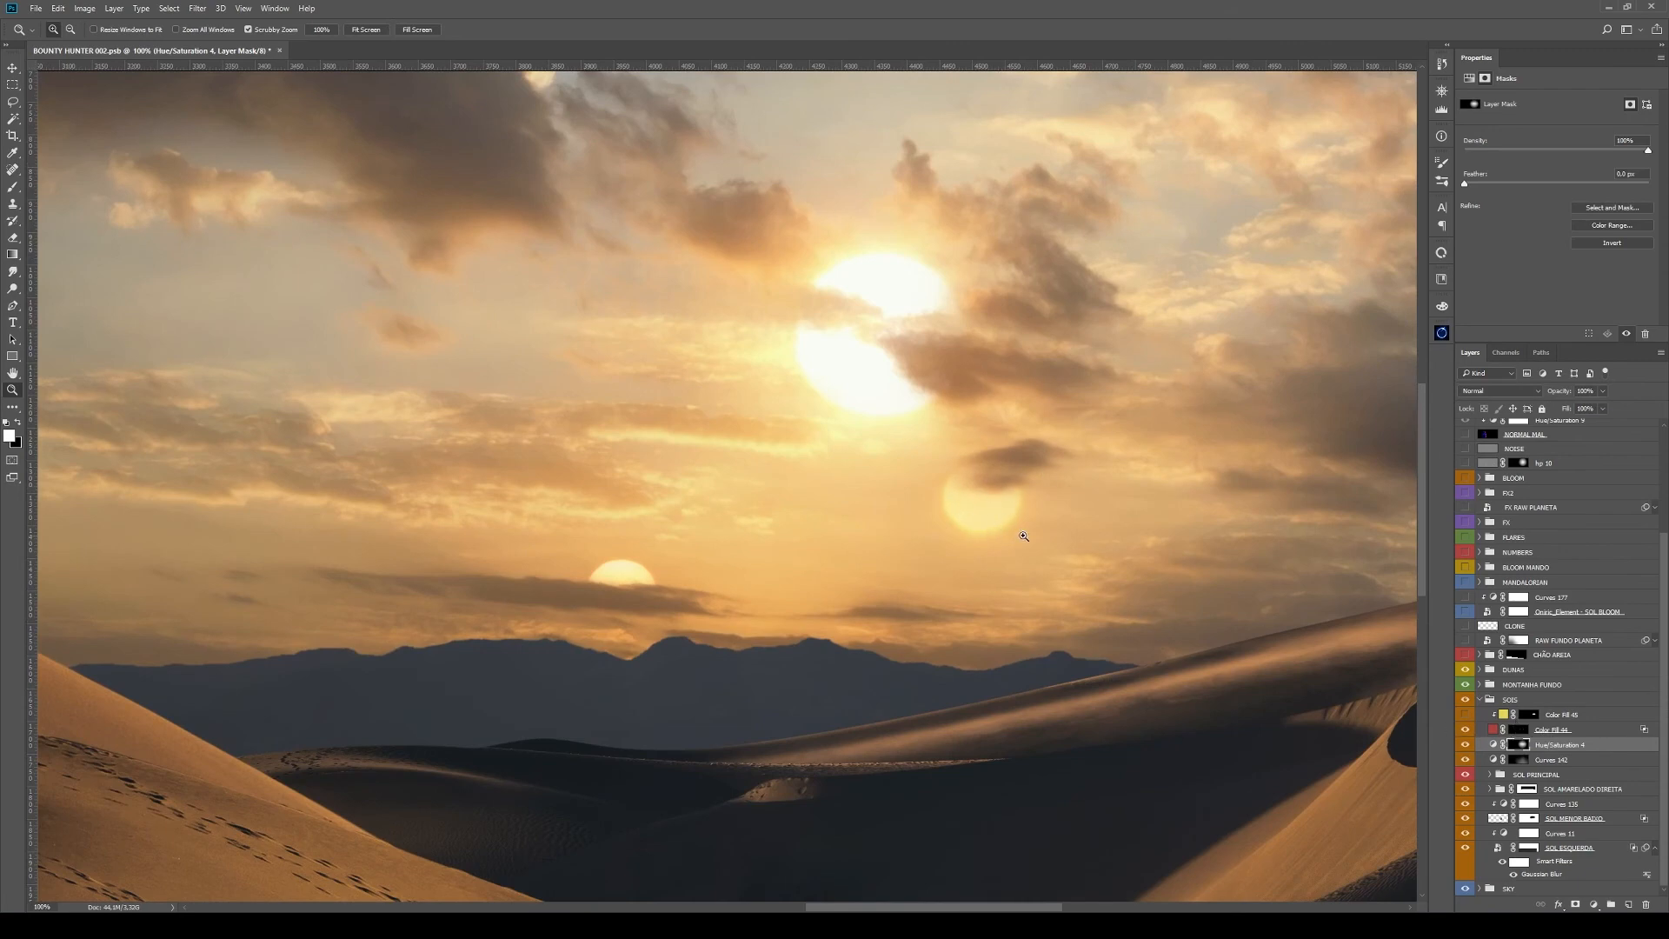
left_click(1522, 730, "alt")
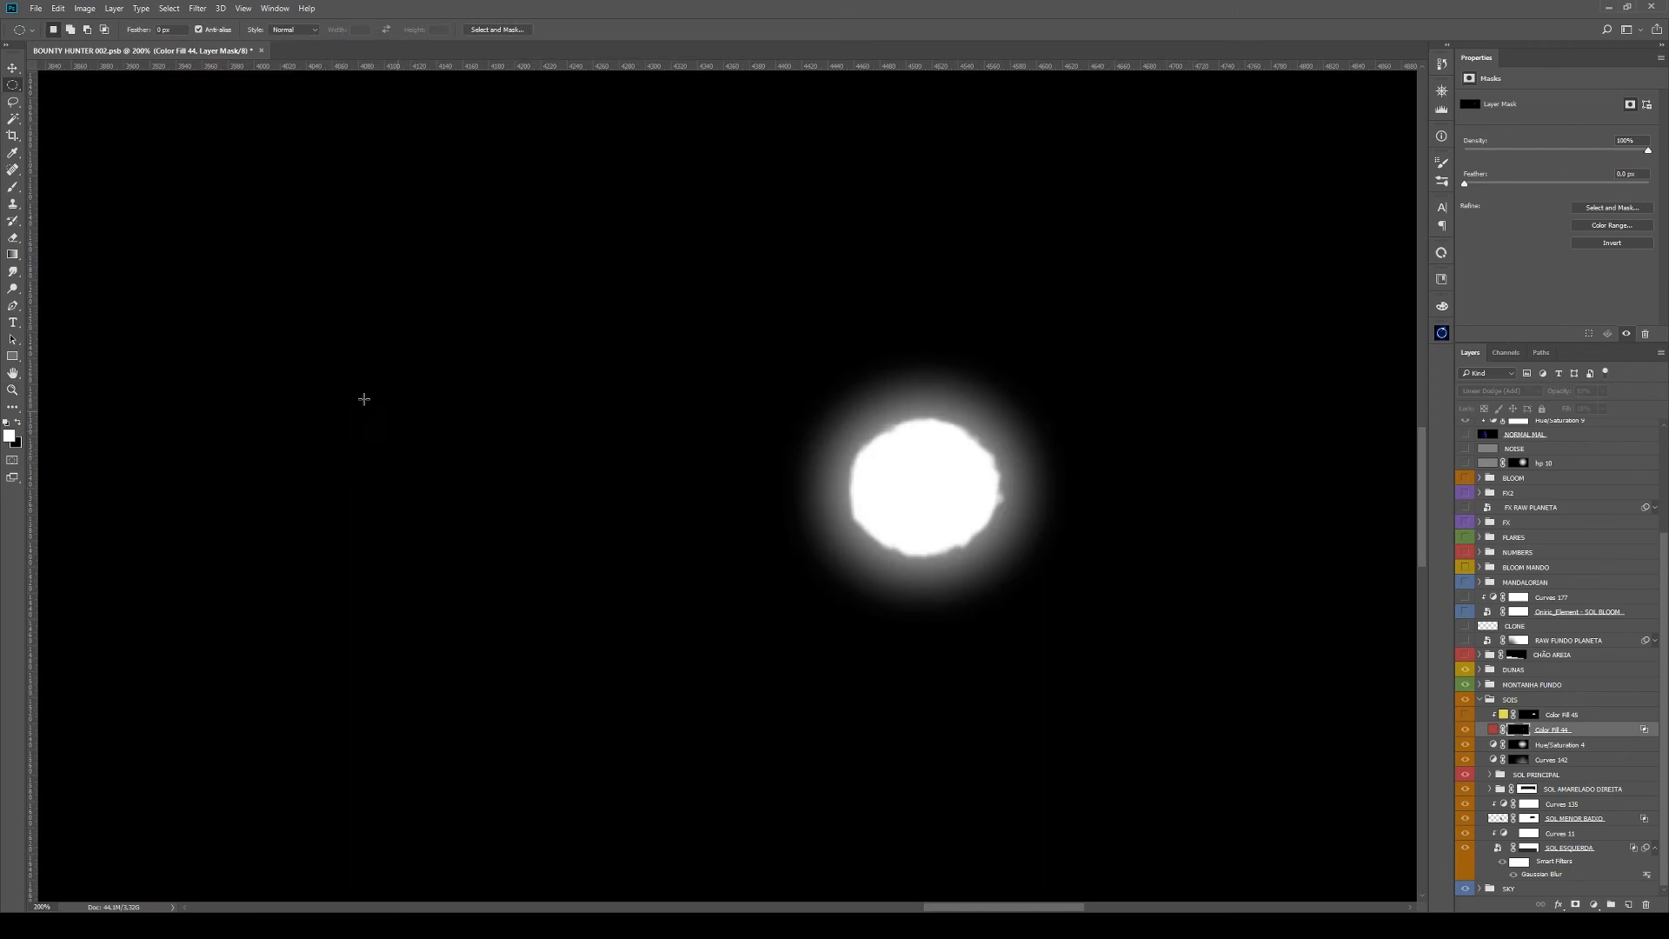
left_click_drag(361, 395, 563, 571)
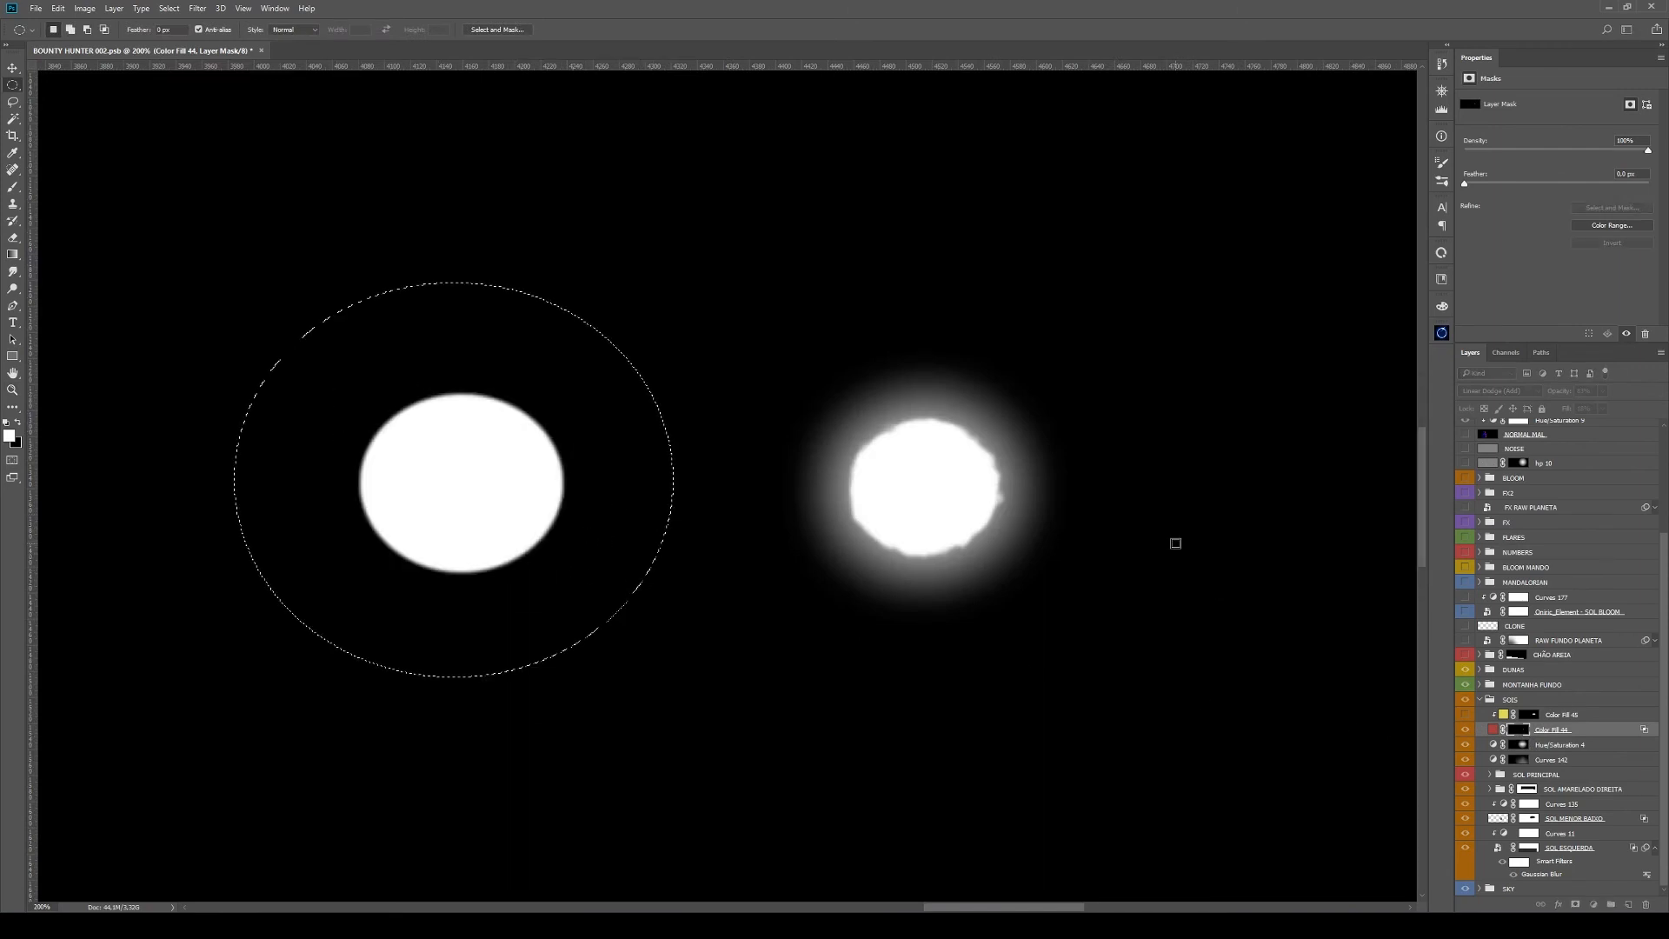
key("Return")
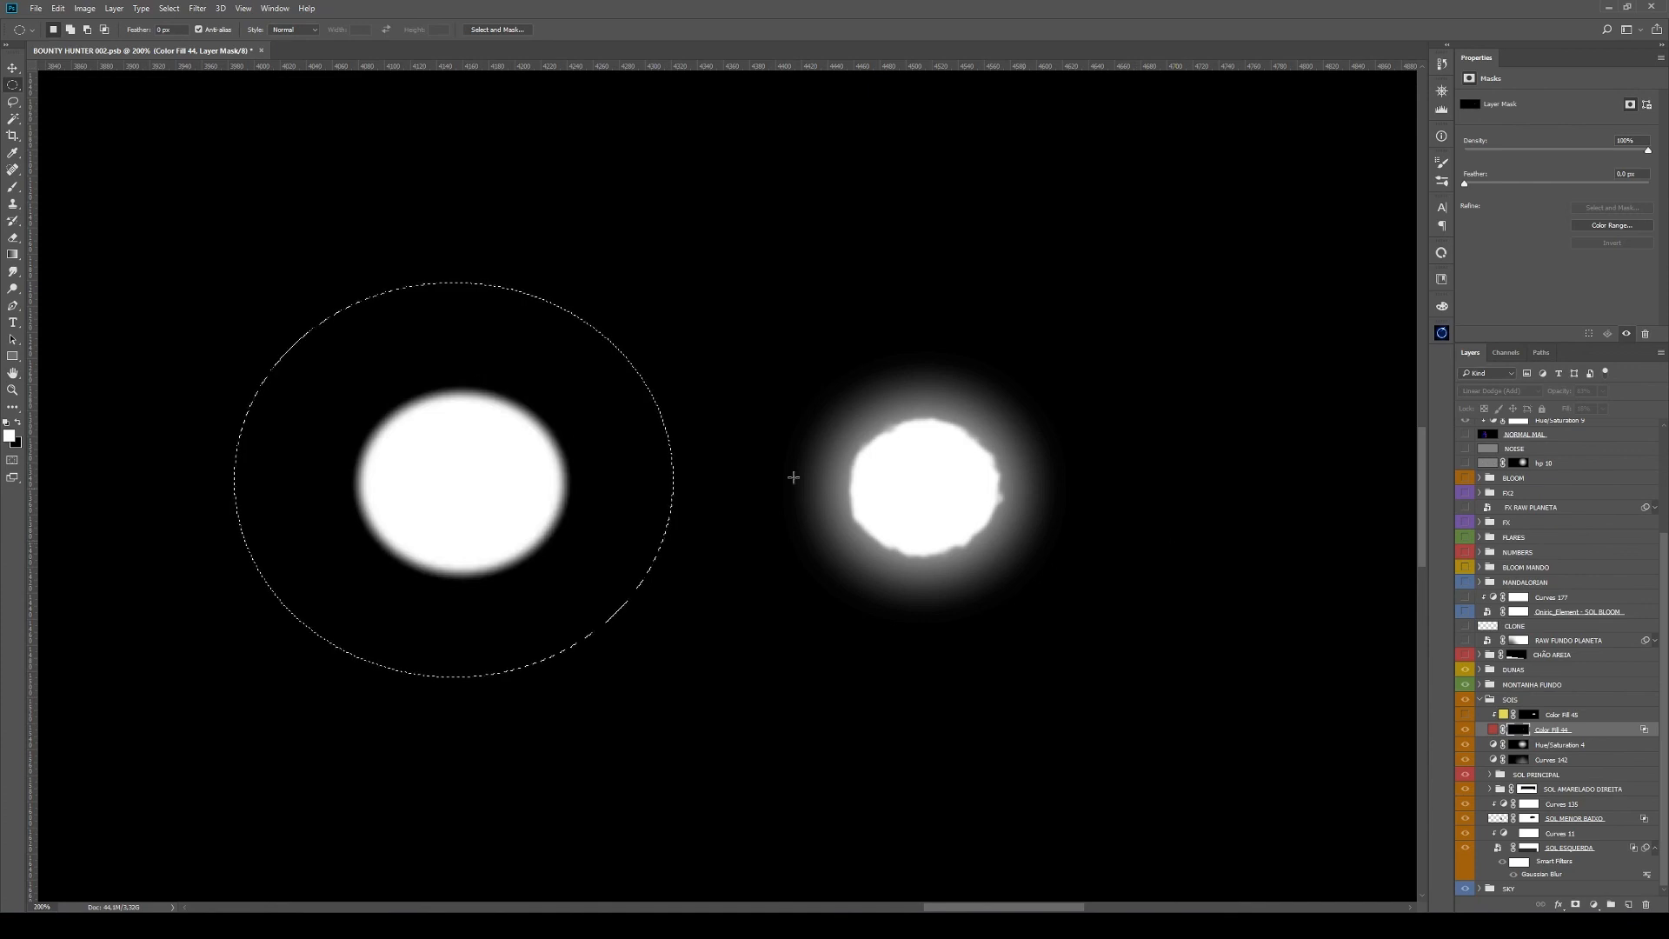
key("ctrl+d")
key("g")
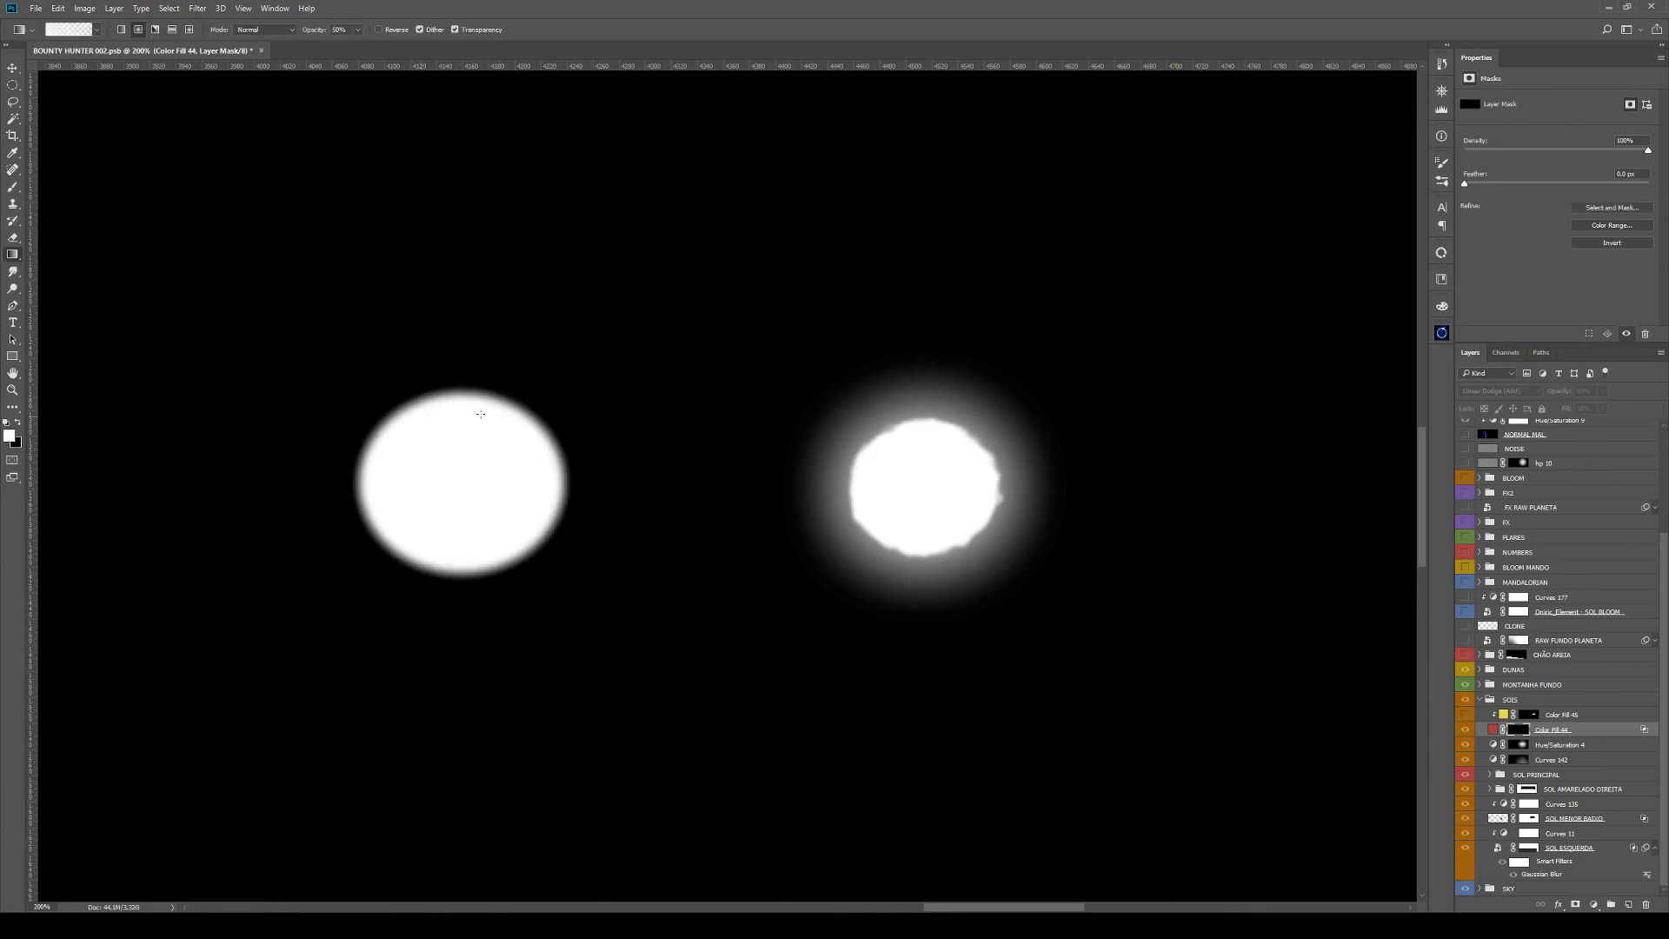
Try the Glass filter at distortion 5 on the mask, cancel it, and add a gradient glow to the test disc
left_click(197, 8)
left_click(232, 60)
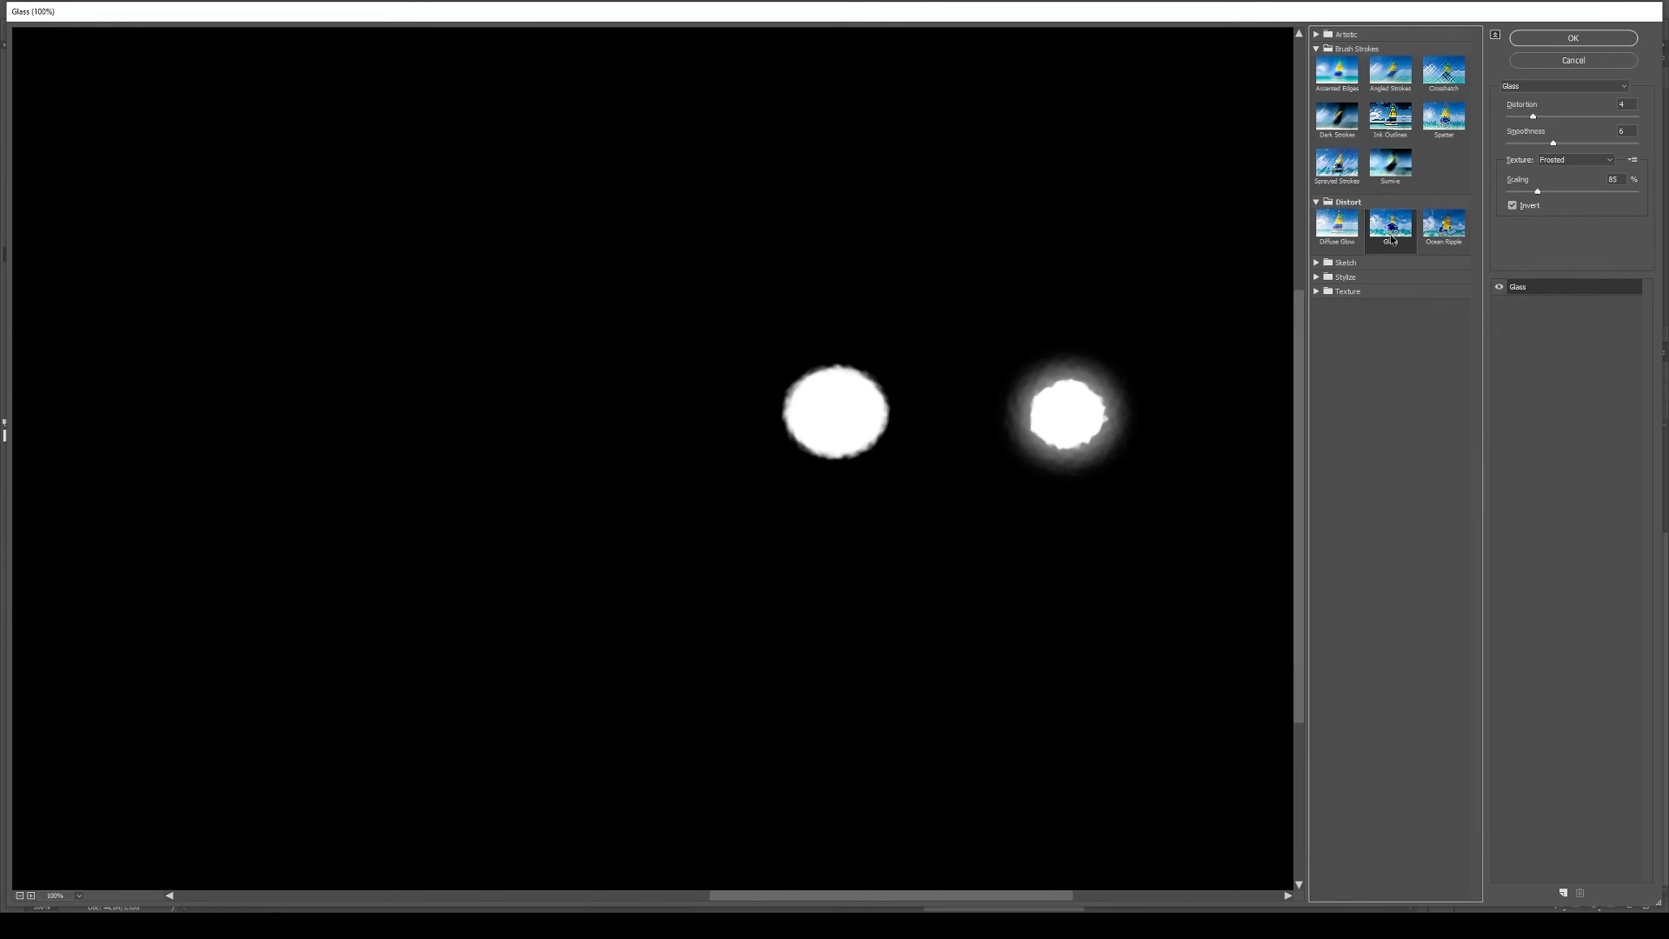
left_click_drag(1534, 117, 1540, 117)
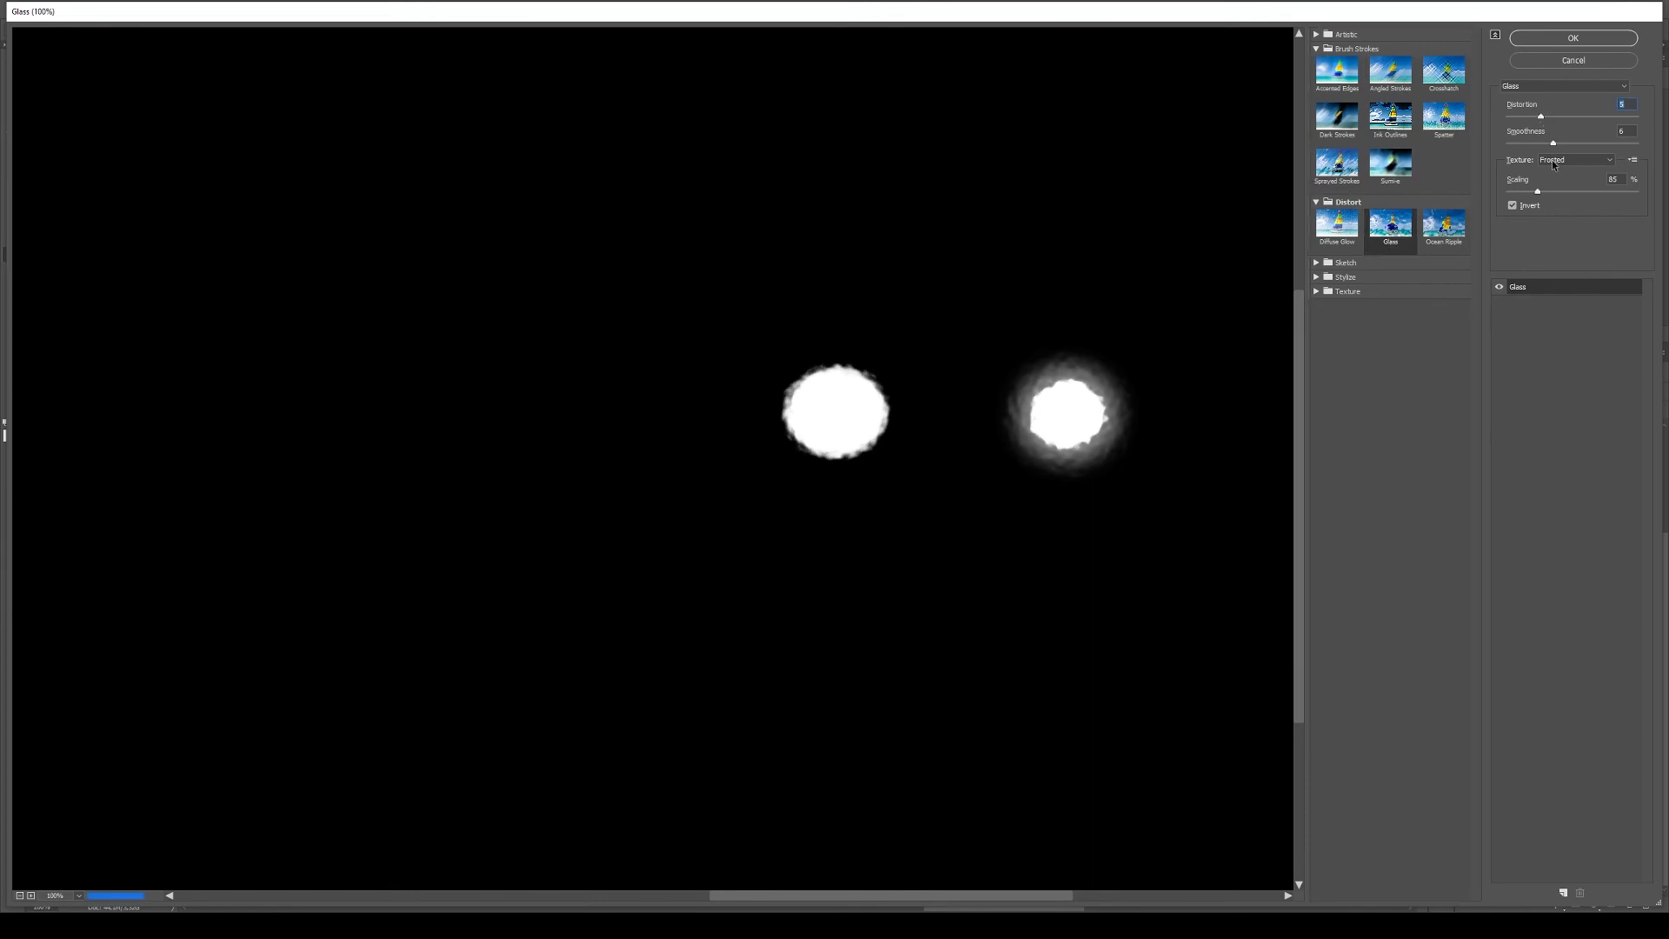
left_click(1526, 61)
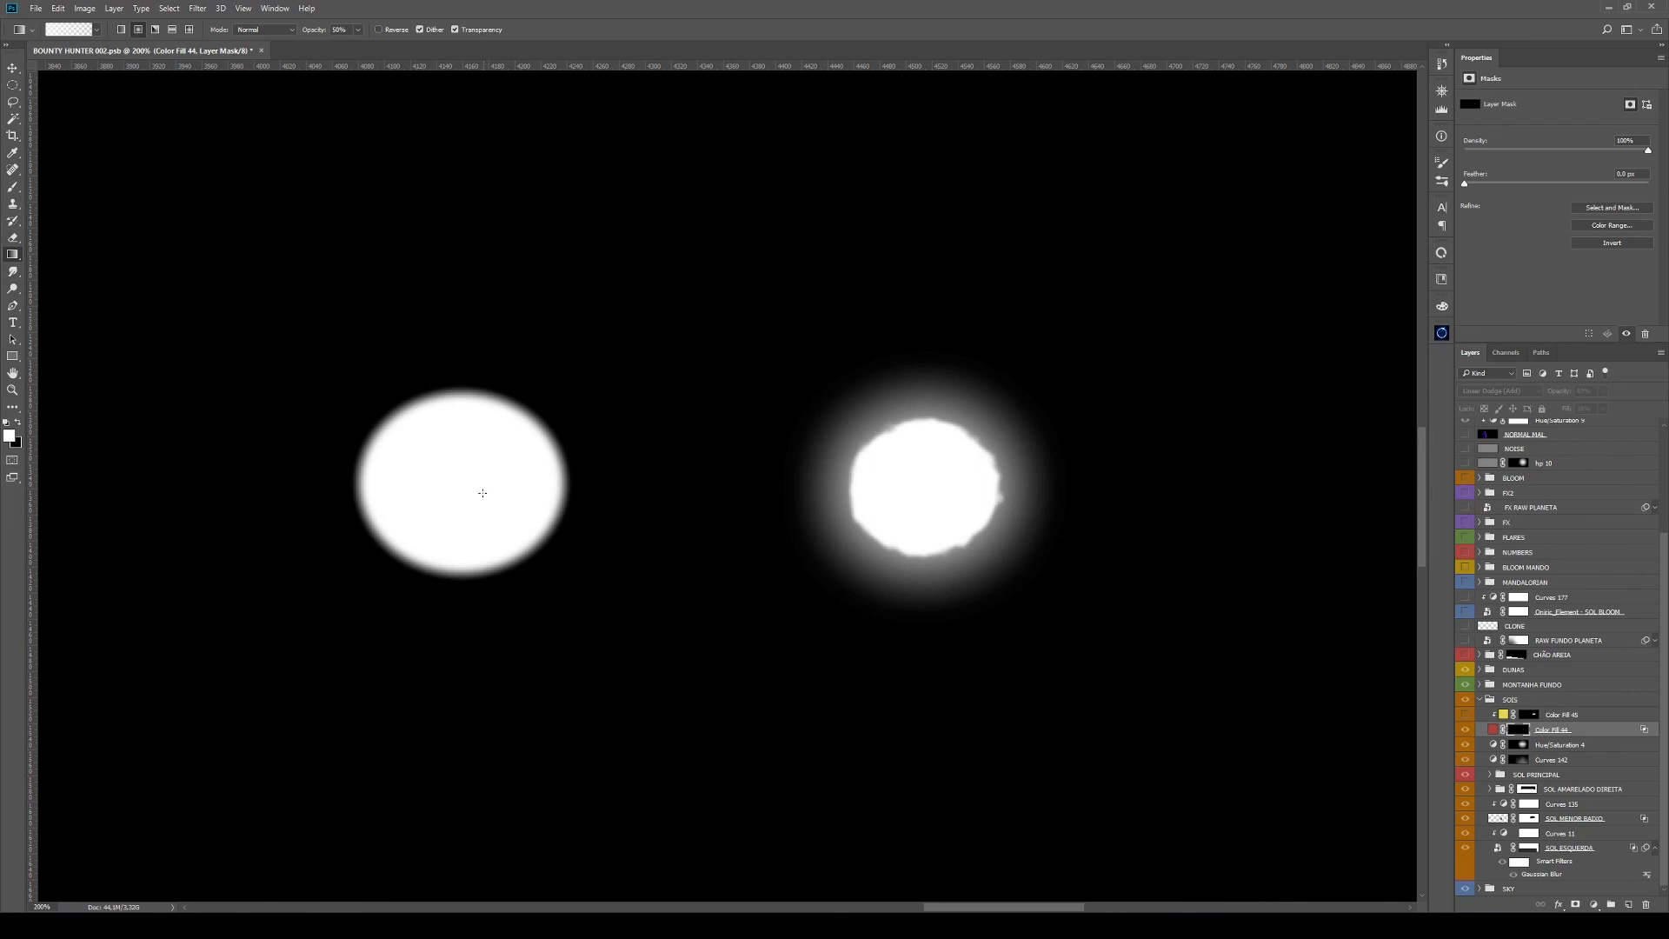
left_click_drag(482, 493, 499, 366)
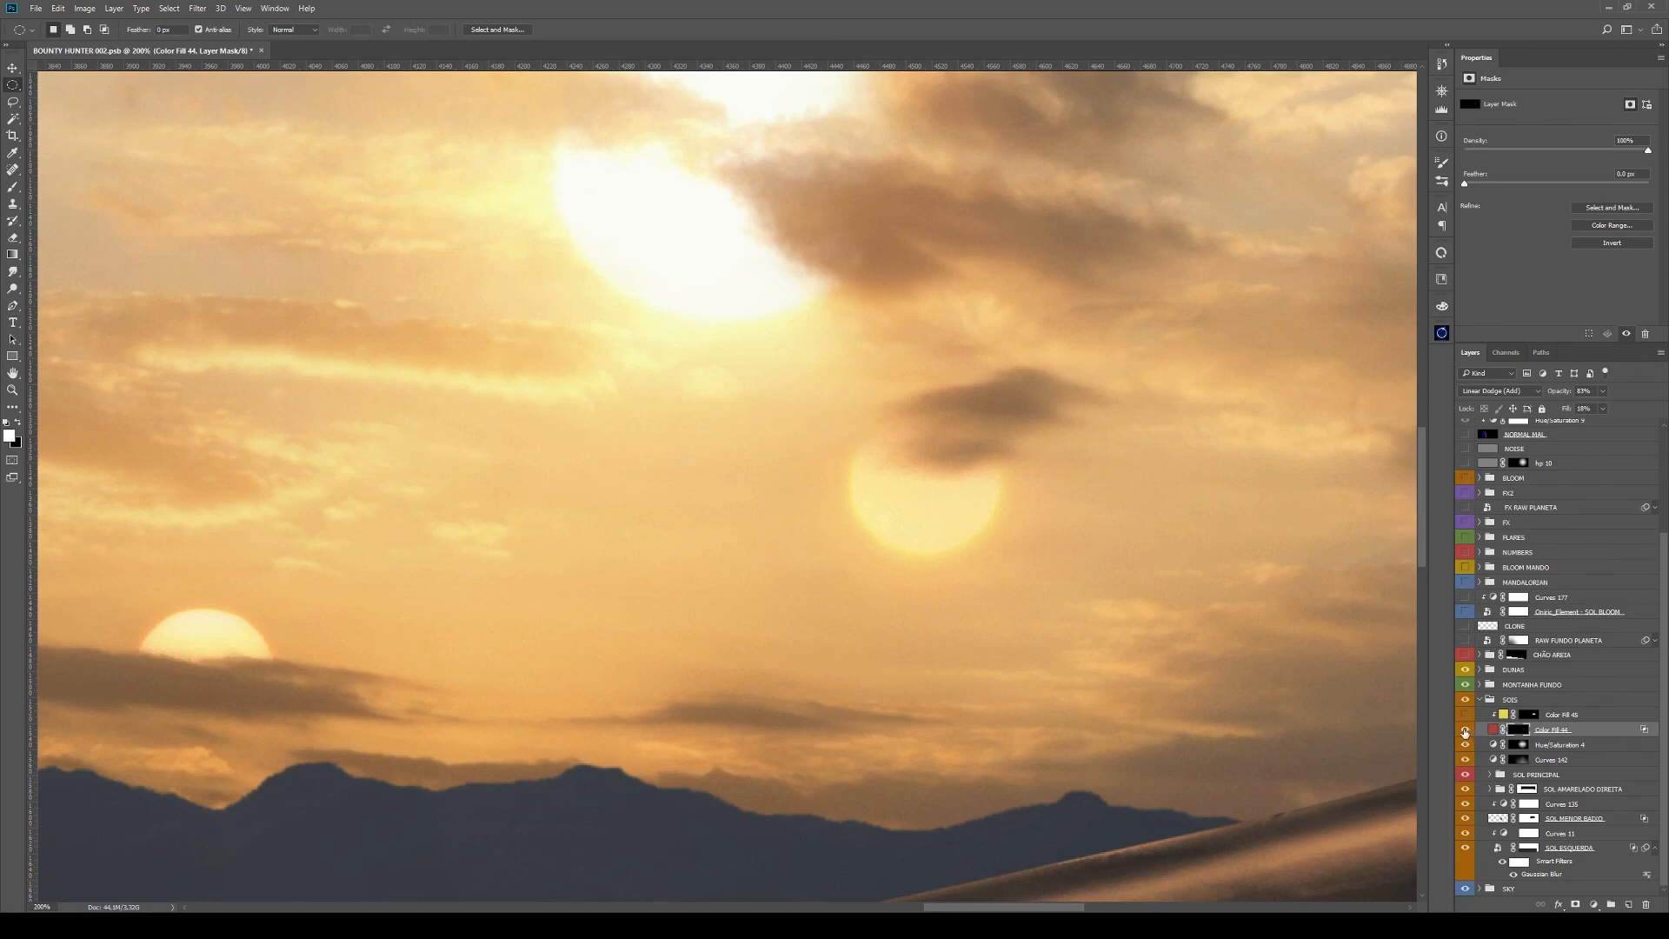
Check Color Fill 44's colour, then duplicate the layer above Color Fill 45 at 100% fill with Linear Dodge (Add) blending
double_click(1495, 735)
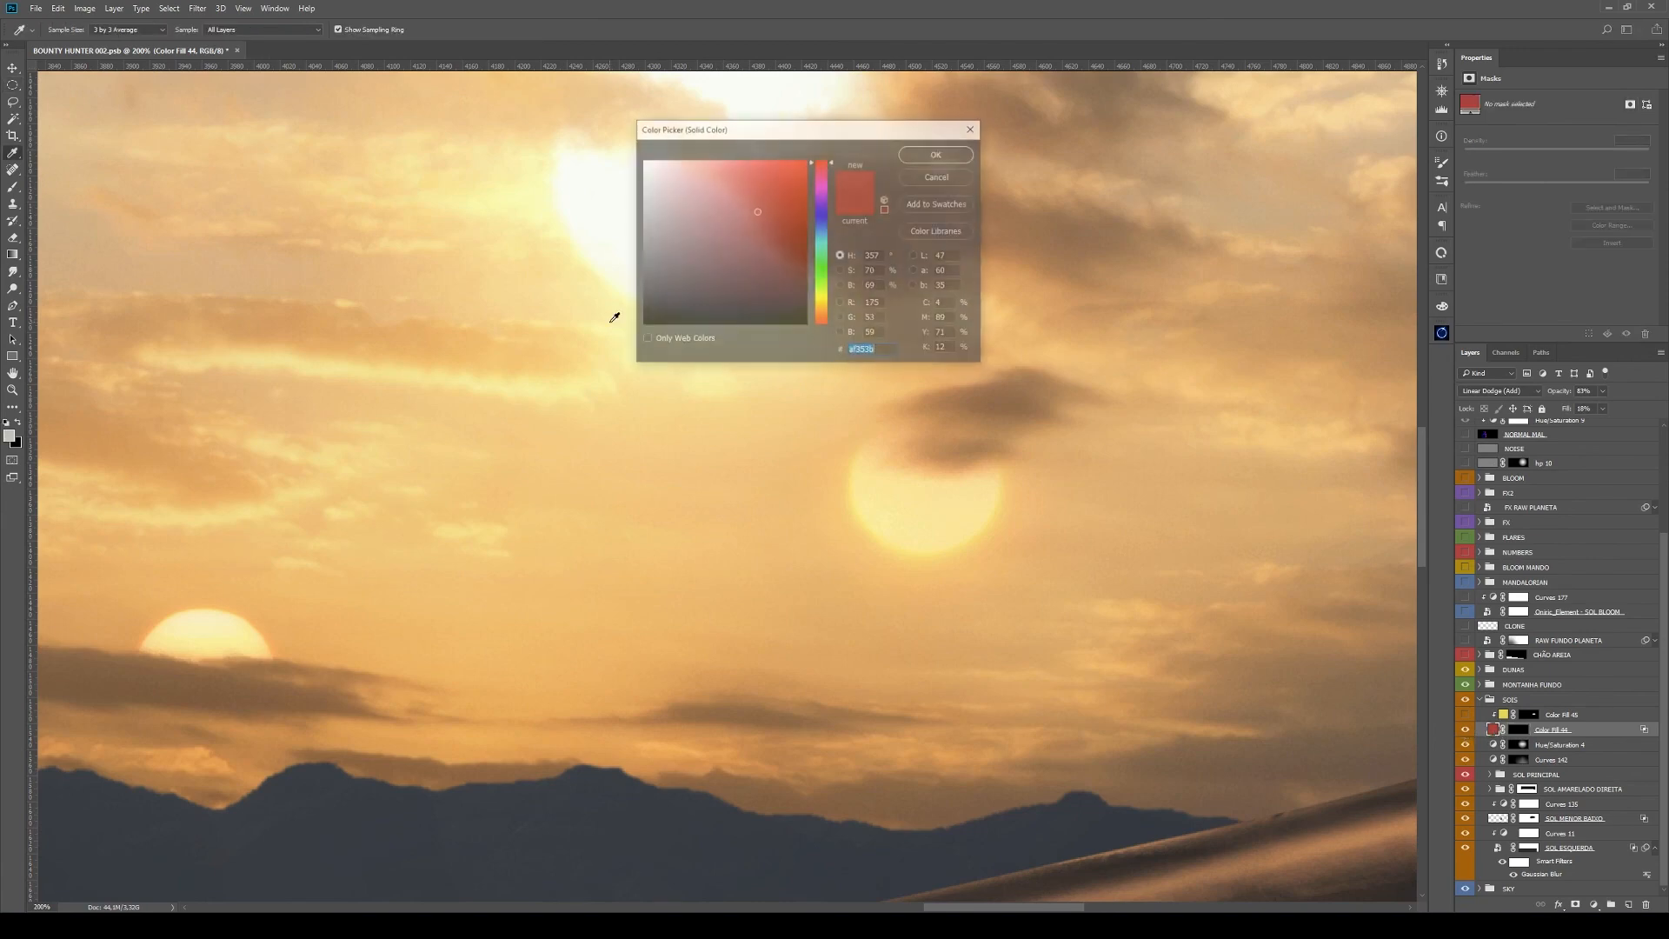
key("Return")
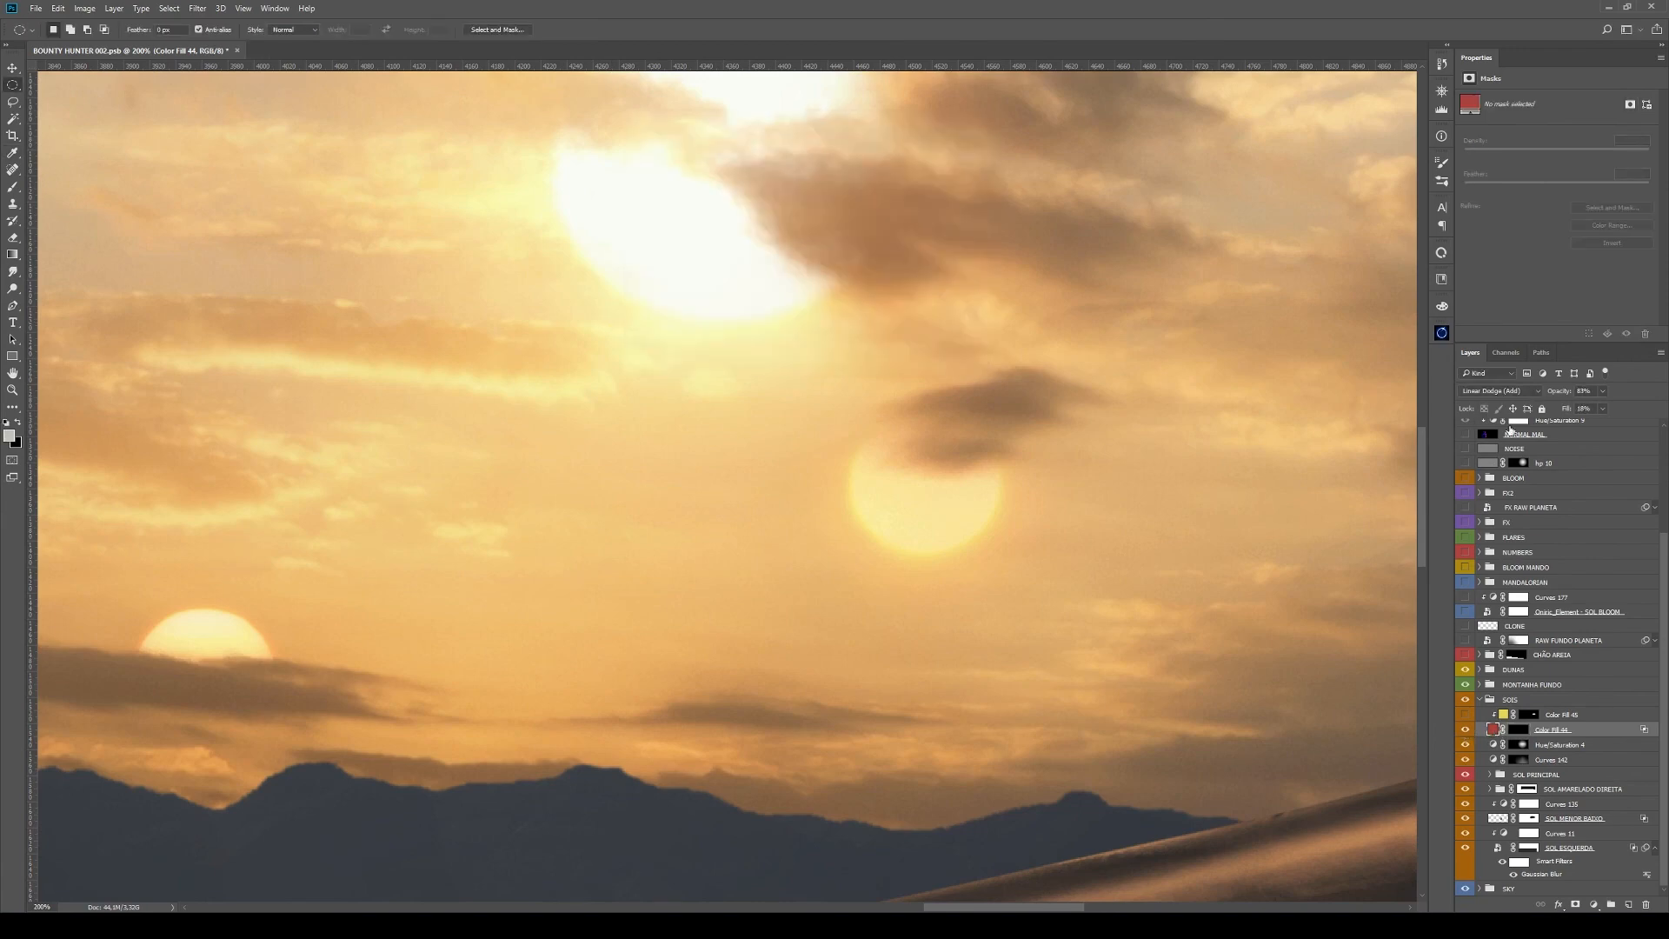
left_click_drag(1572, 735, 1560, 705)
left_click(1567, 409)
type("100")
key("Return")
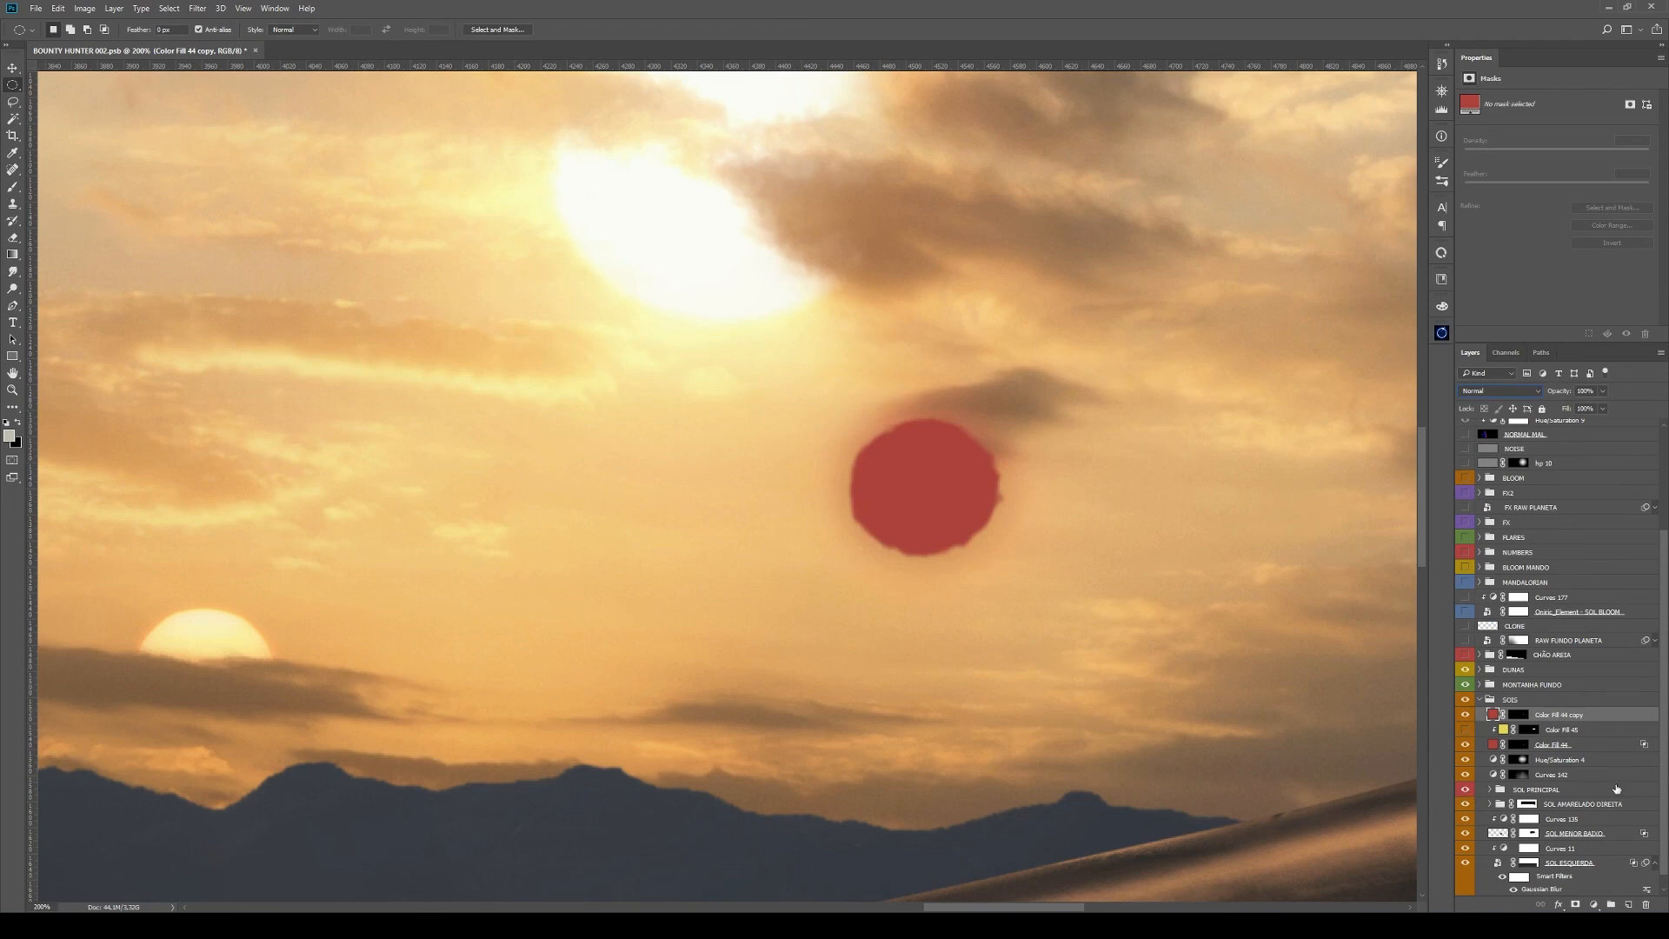
left_click(1513, 391)
left_click(1505, 500)
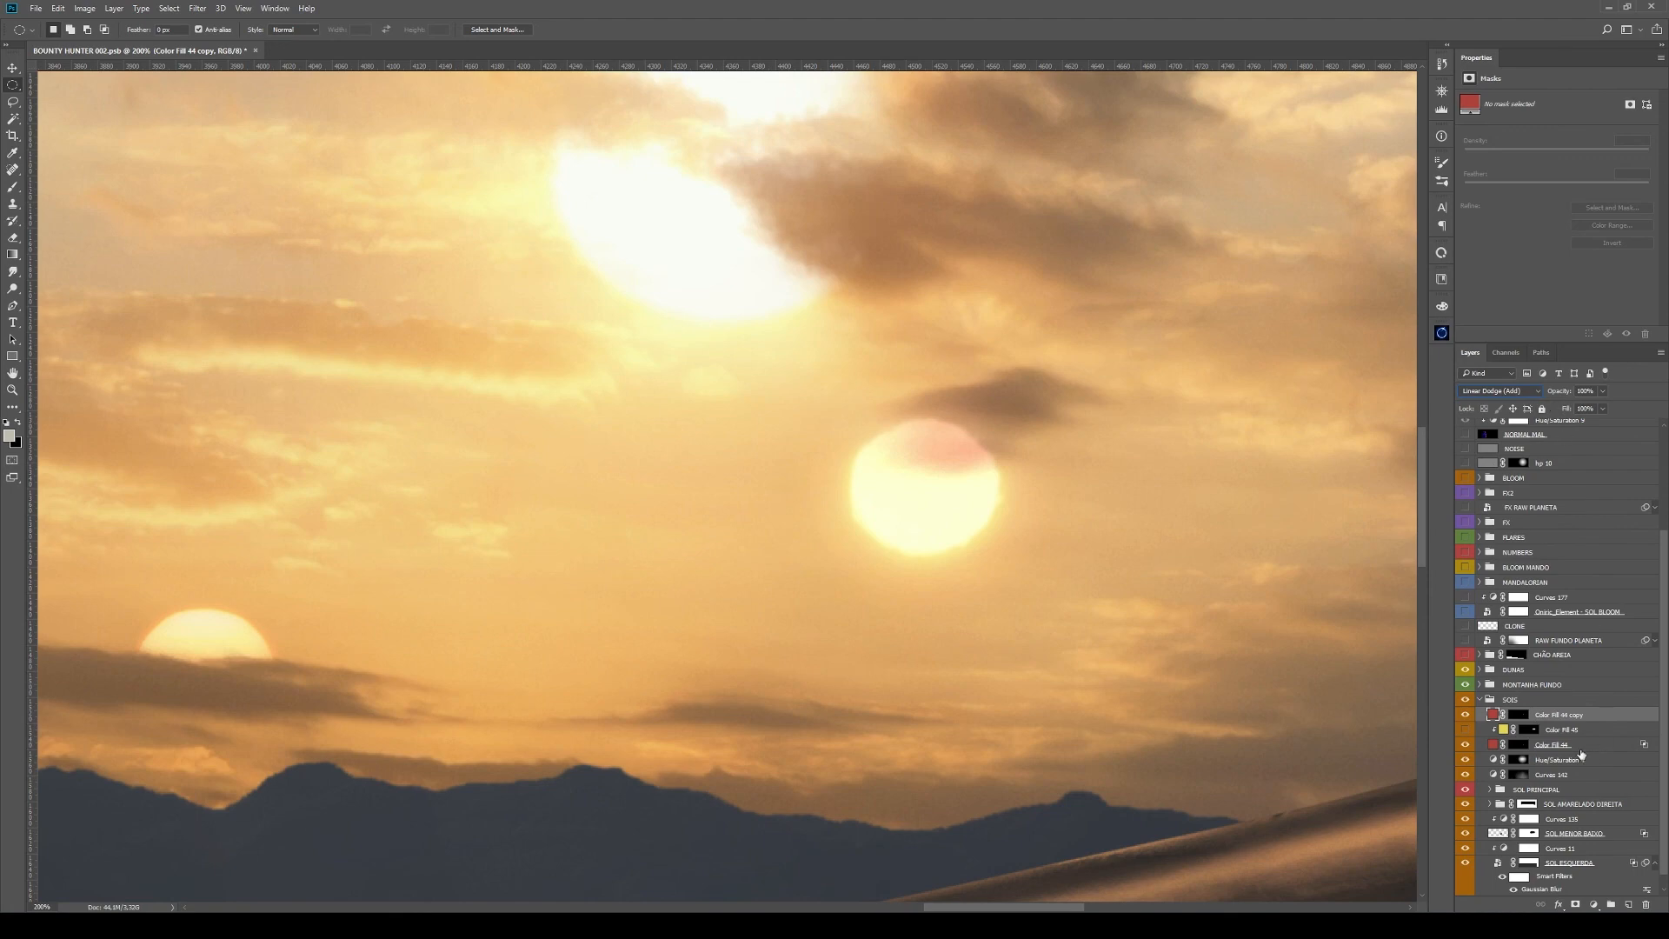
Check Color Fill 44's blending options and try a split underlying-layer Blend If range on its copy to reveal the dark cloud
left_click(1583, 747)
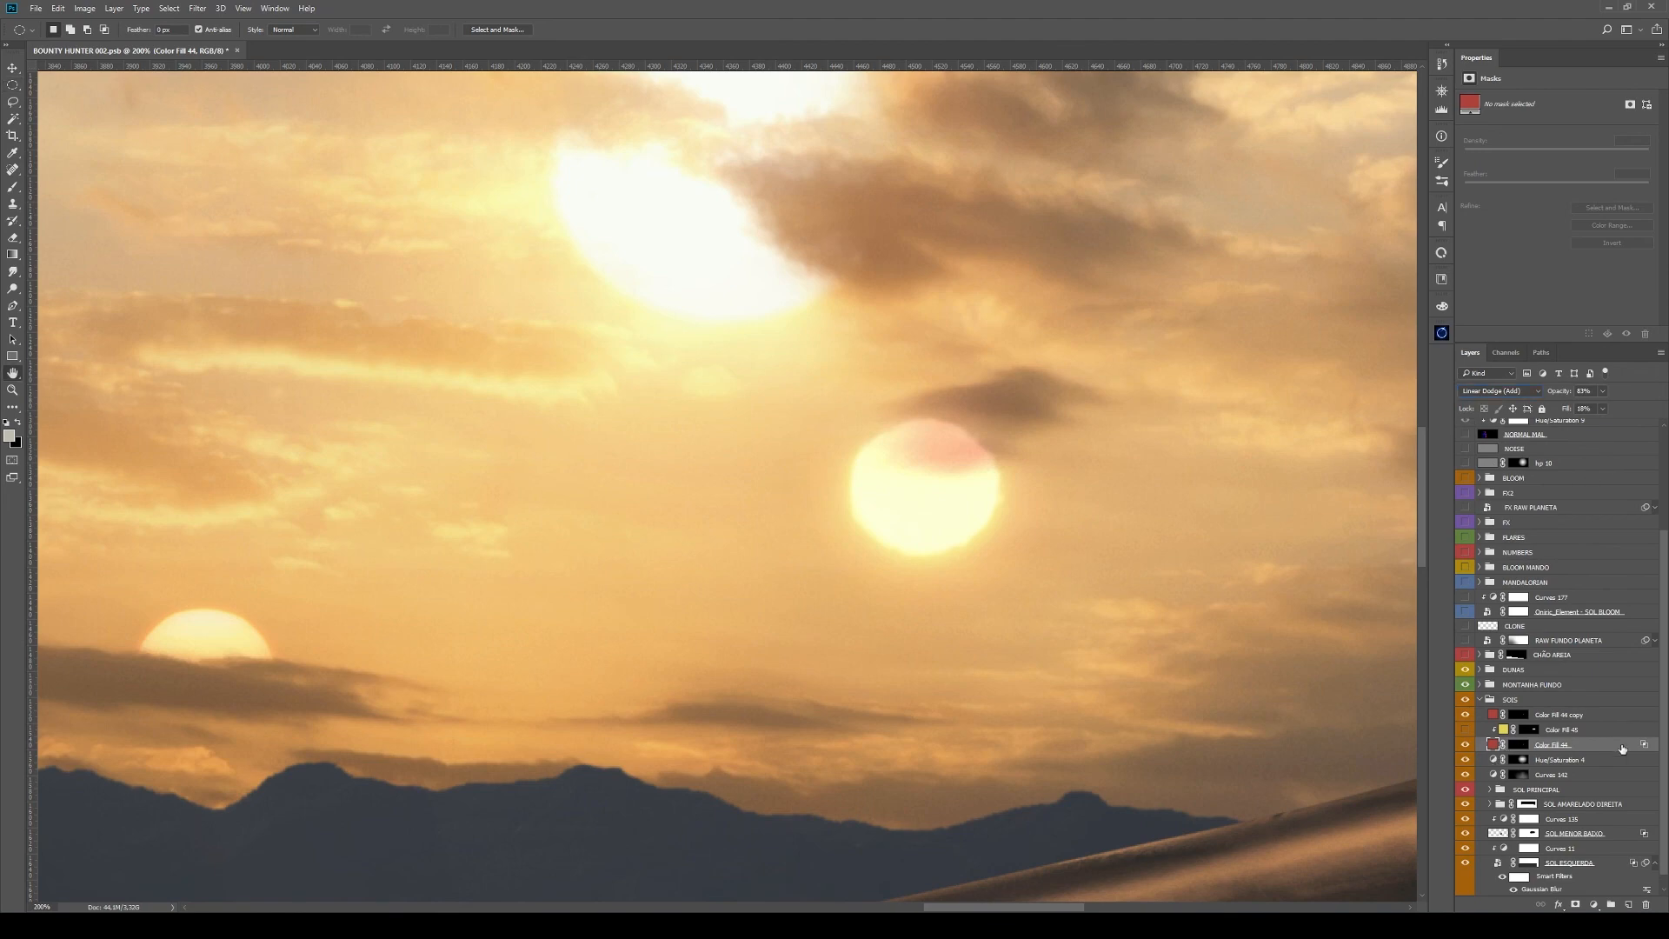
double_click(1623, 749)
left_click(733, 238)
double_click(1617, 714)
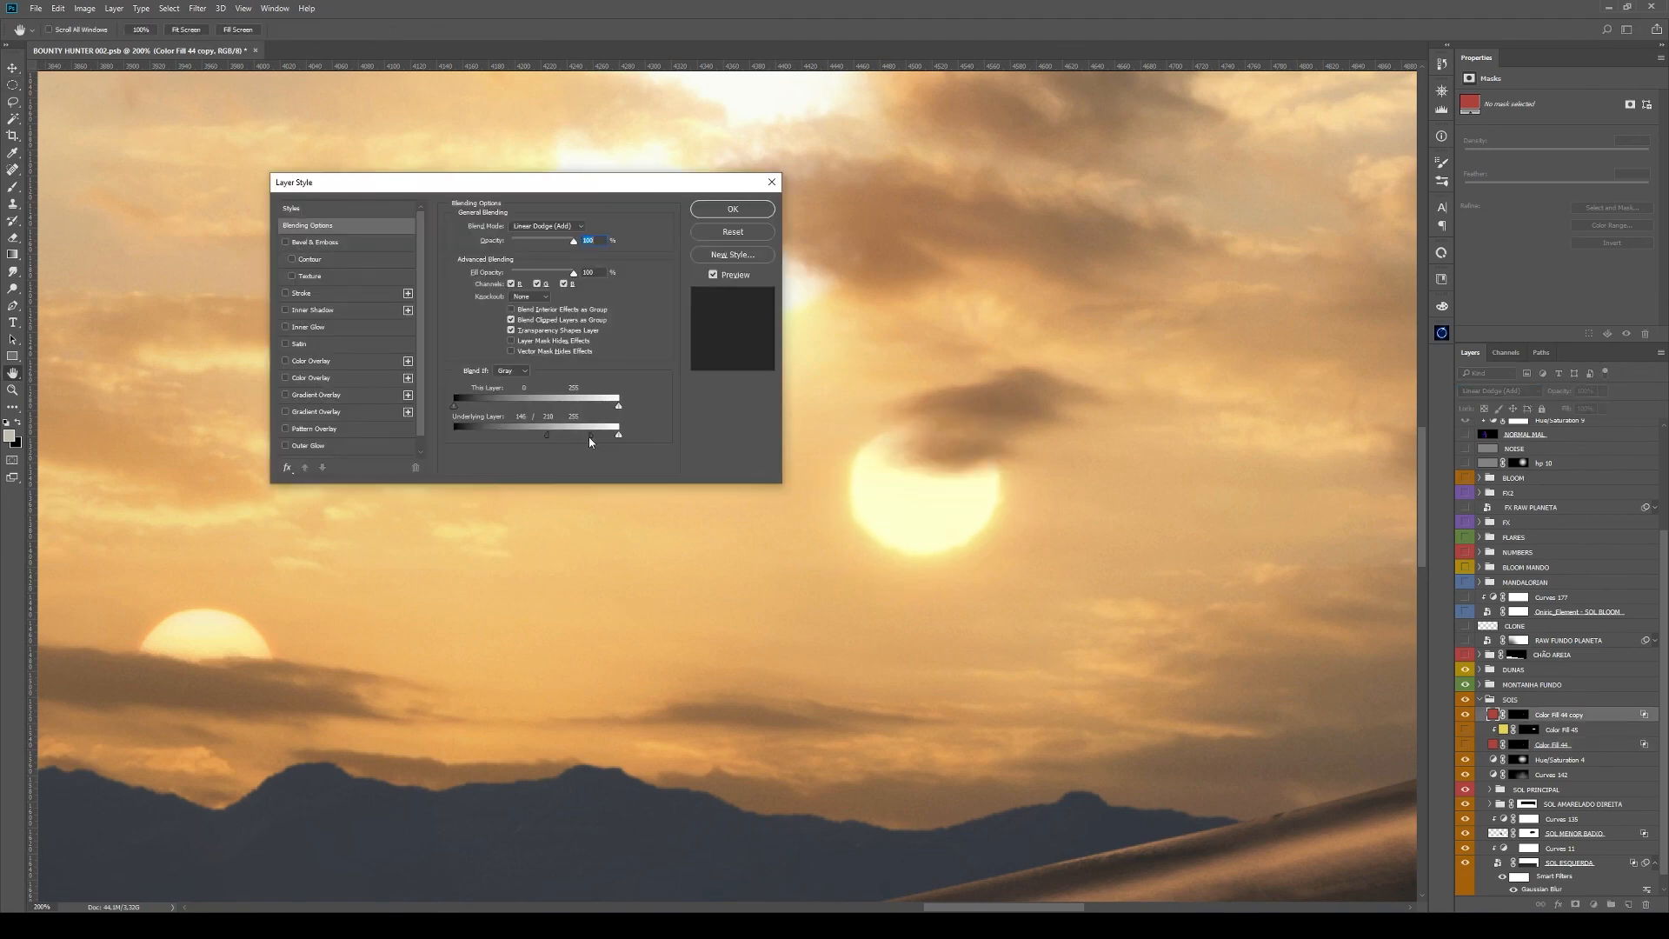
mouse_move(584, 434)
left_mouse_down()
mouse_move(534, 438)
mouse_move(558, 433)
left_mouse_up()
key("Return")
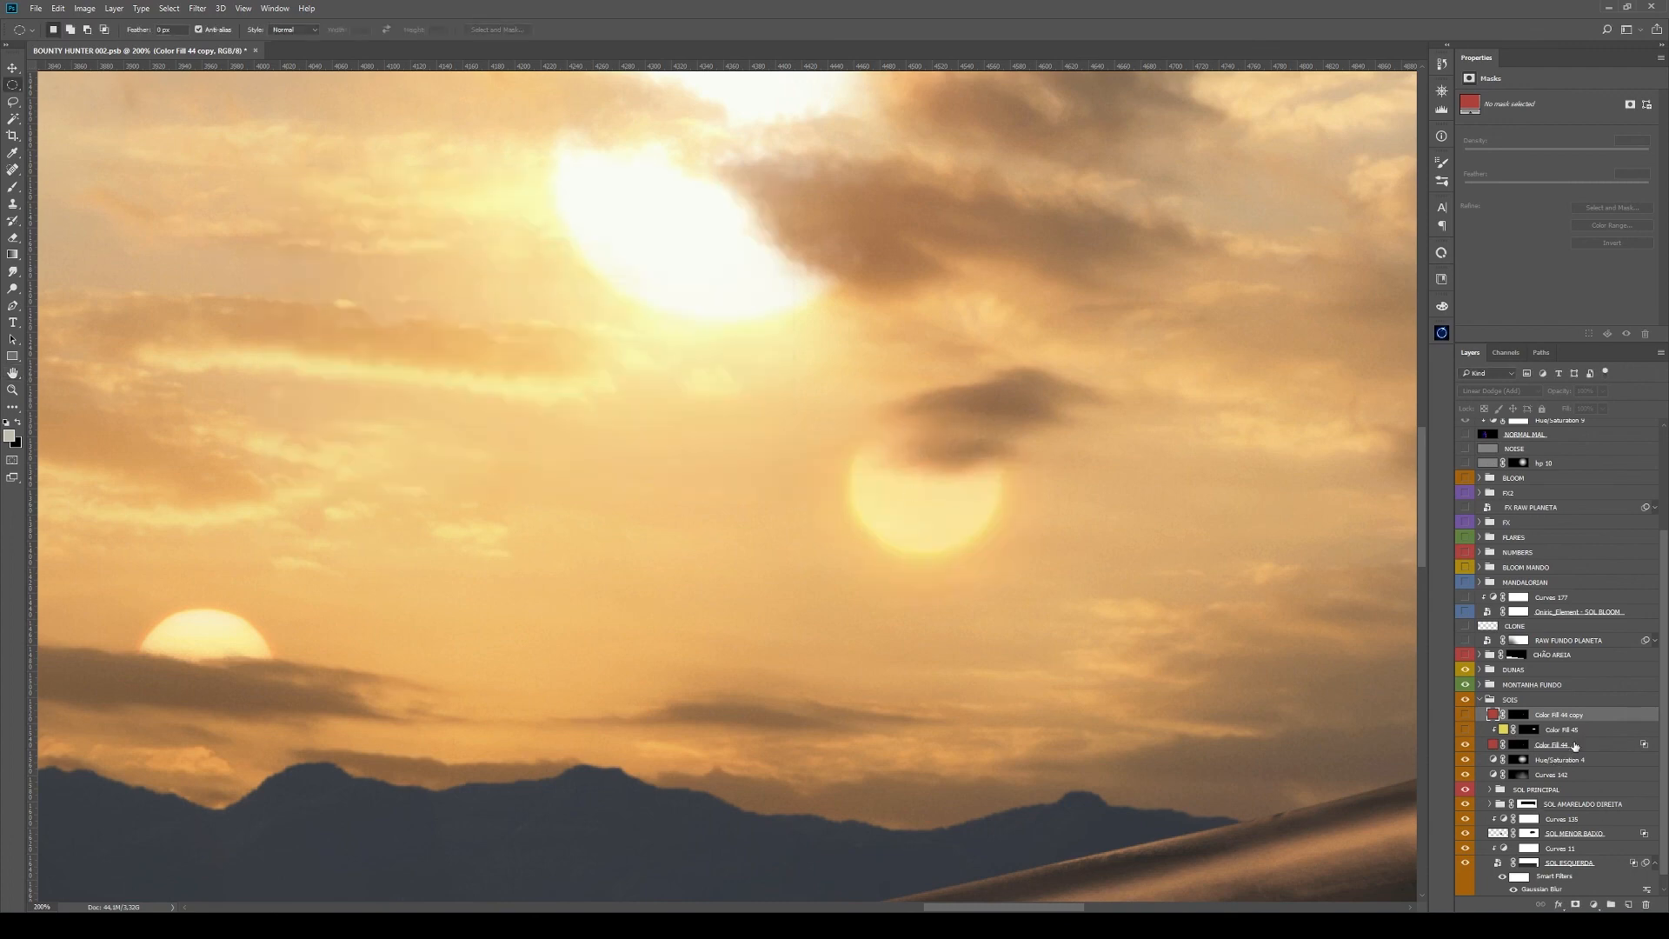
Try a higher fill on Color Fill 44 to brighten the small sun, compare it, and undo the change
left_click(1576, 747)
left_click_drag(1562, 412, 1659, 447)
key("ctrl+z")
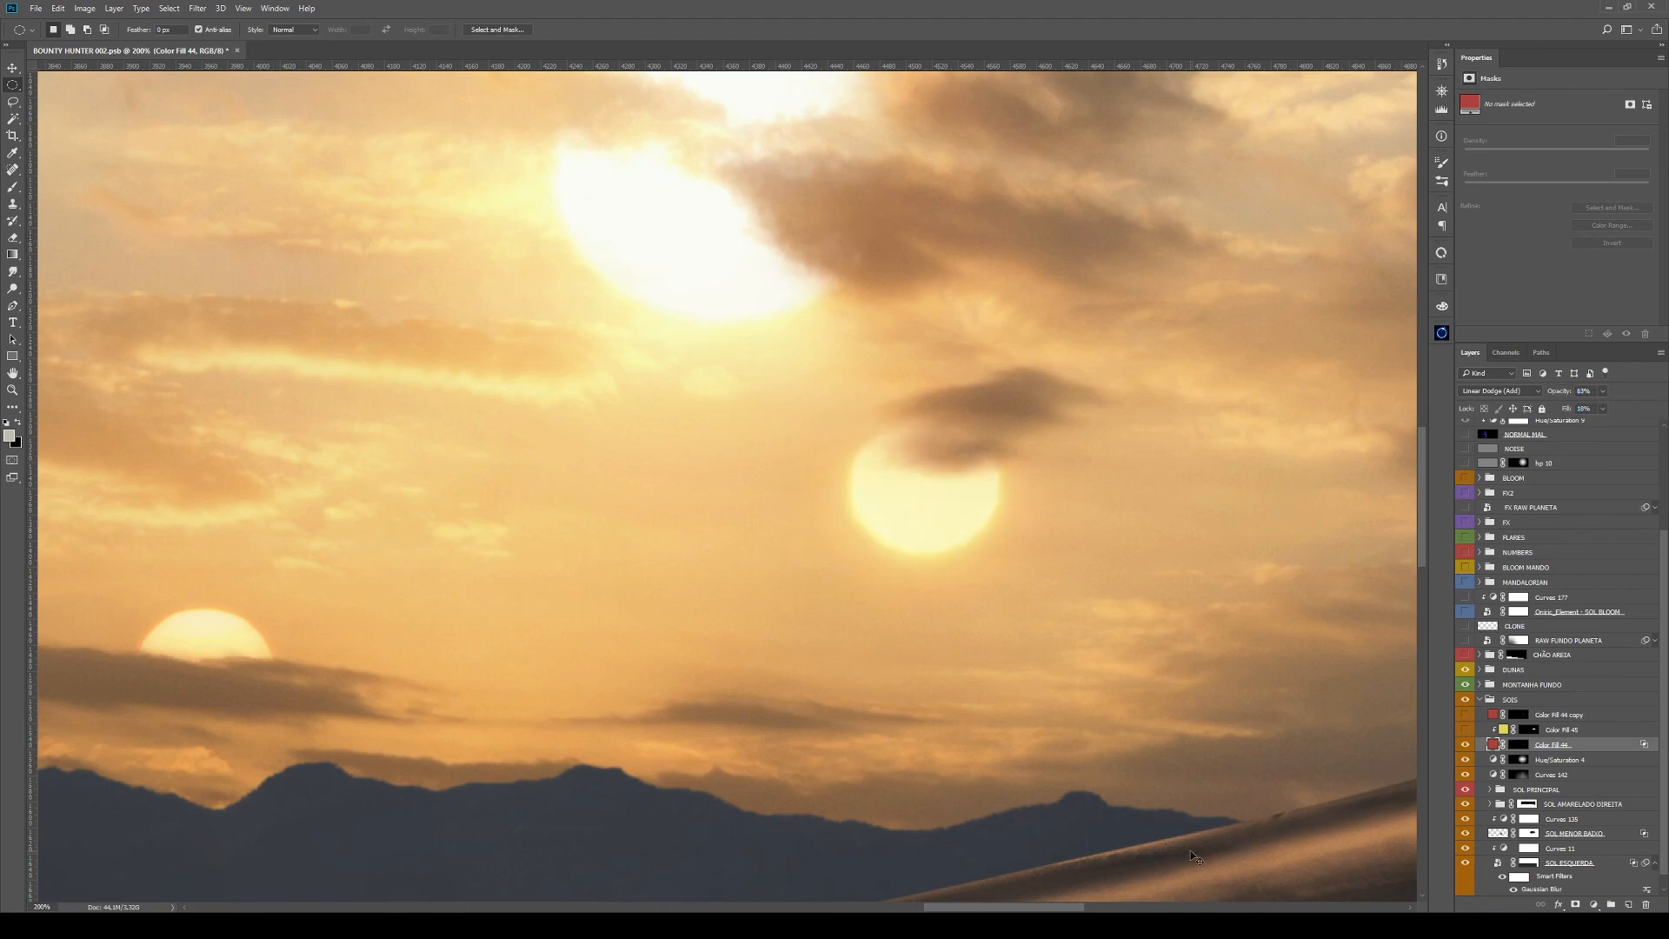
key("ctrl+shift+z")
key("ctrl+z")
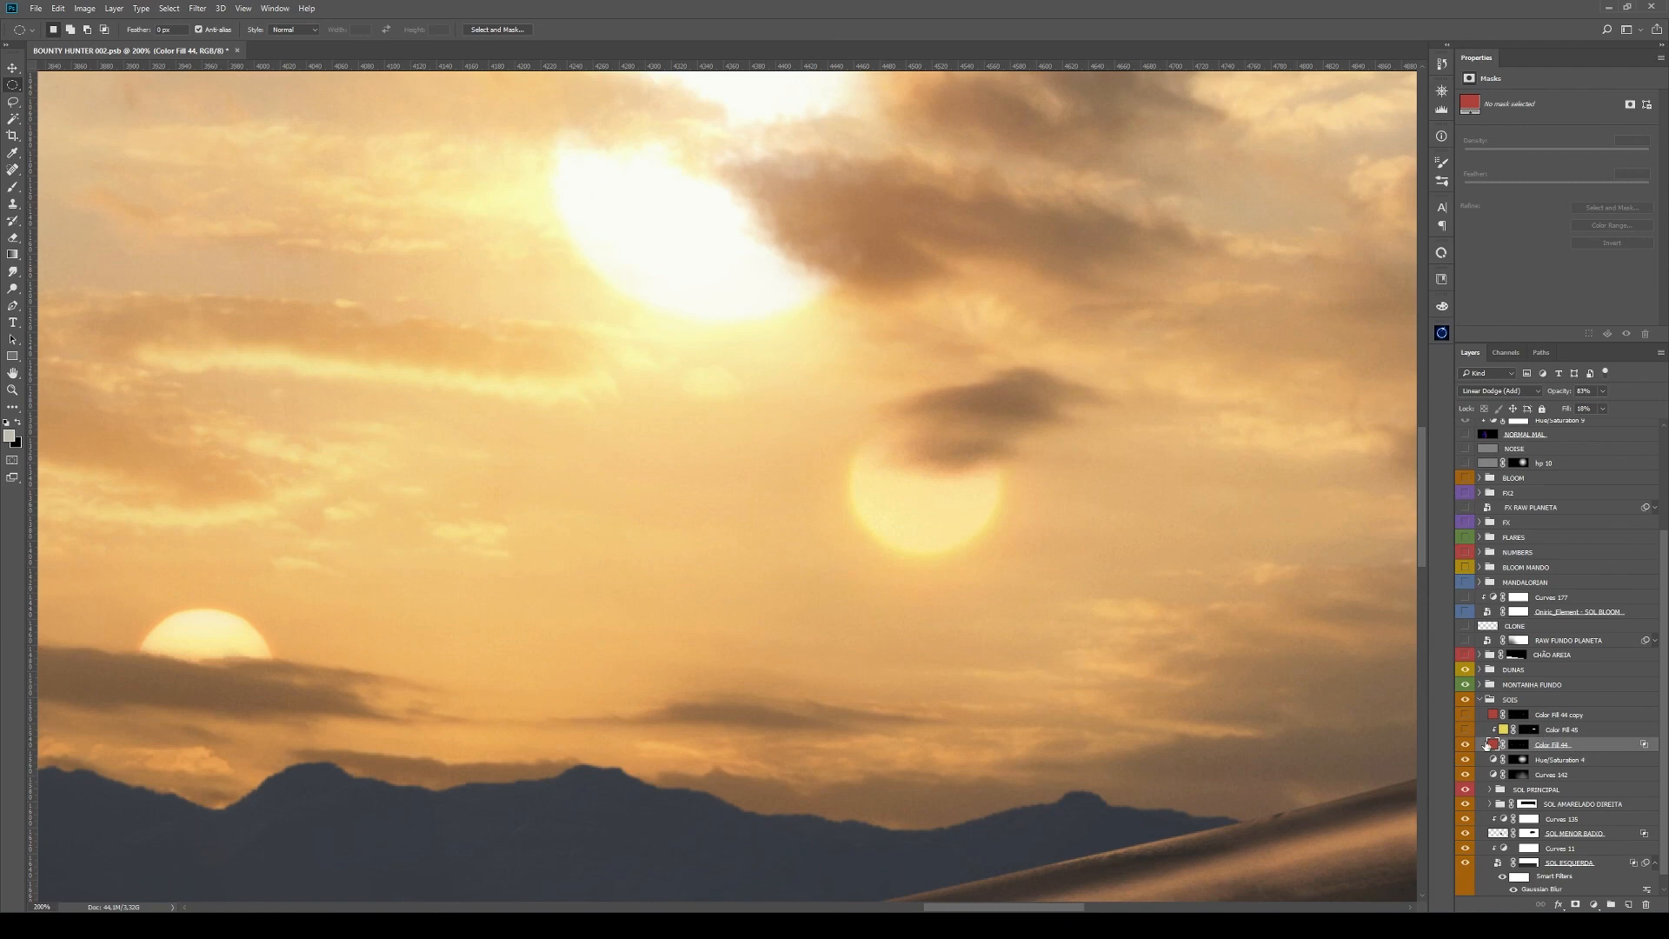
Show the yellow Color Fill 45 layer and view its mask on its own before returning to the image
left_click(1465, 730)
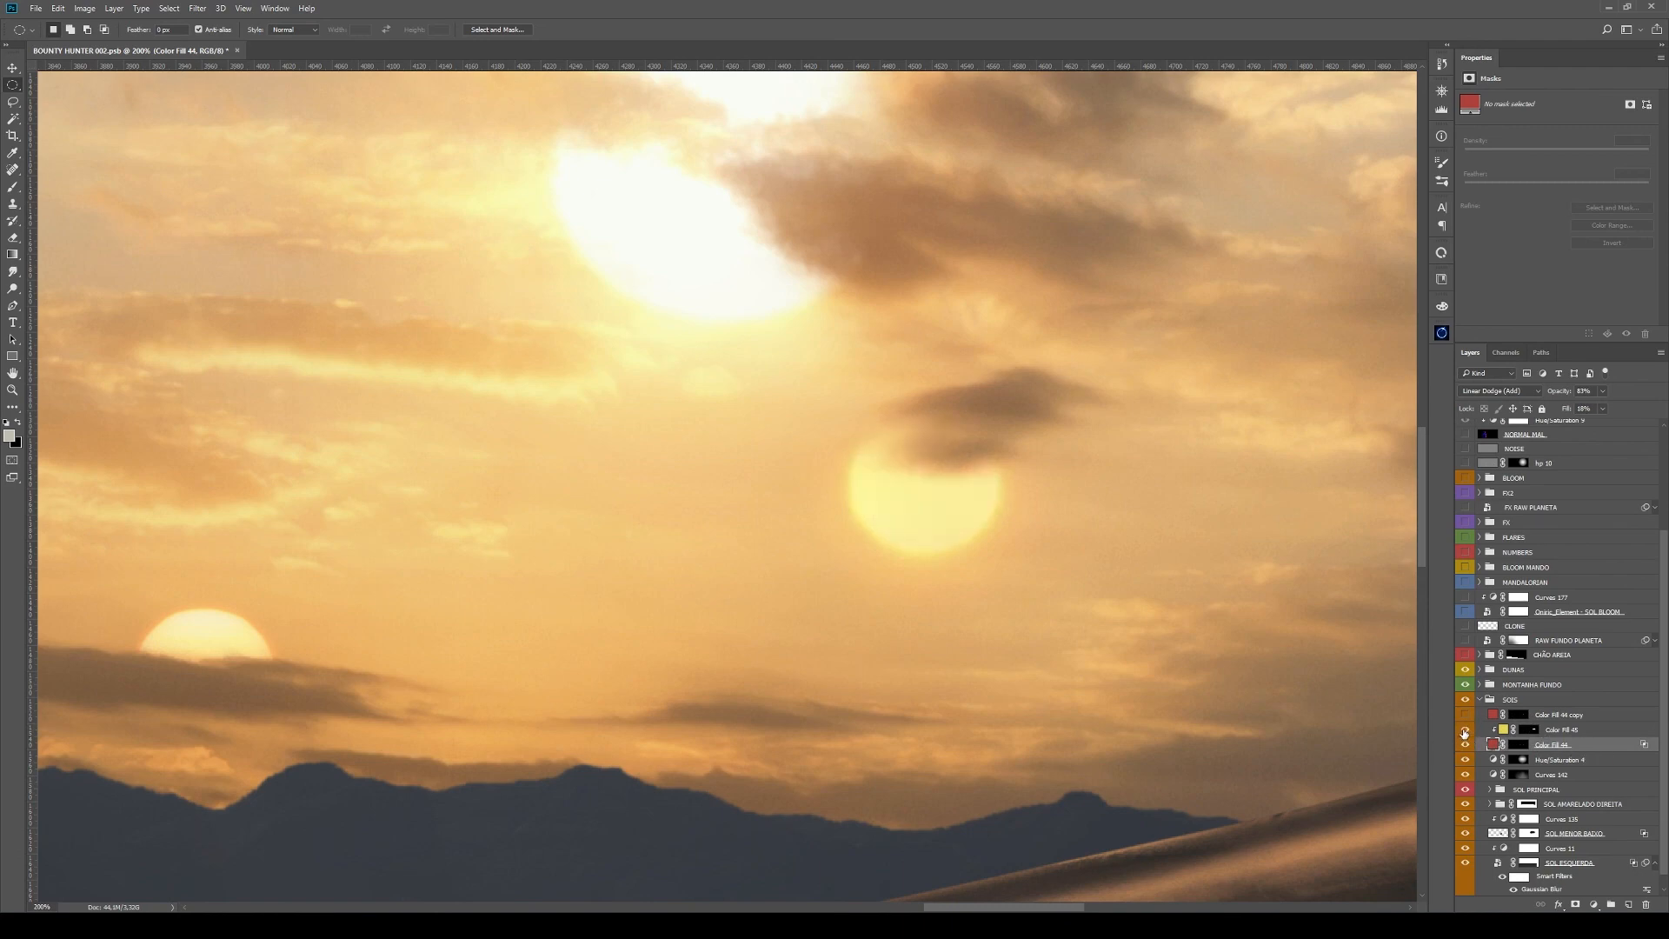
left_click(1586, 733)
left_click(1529, 730, "alt")
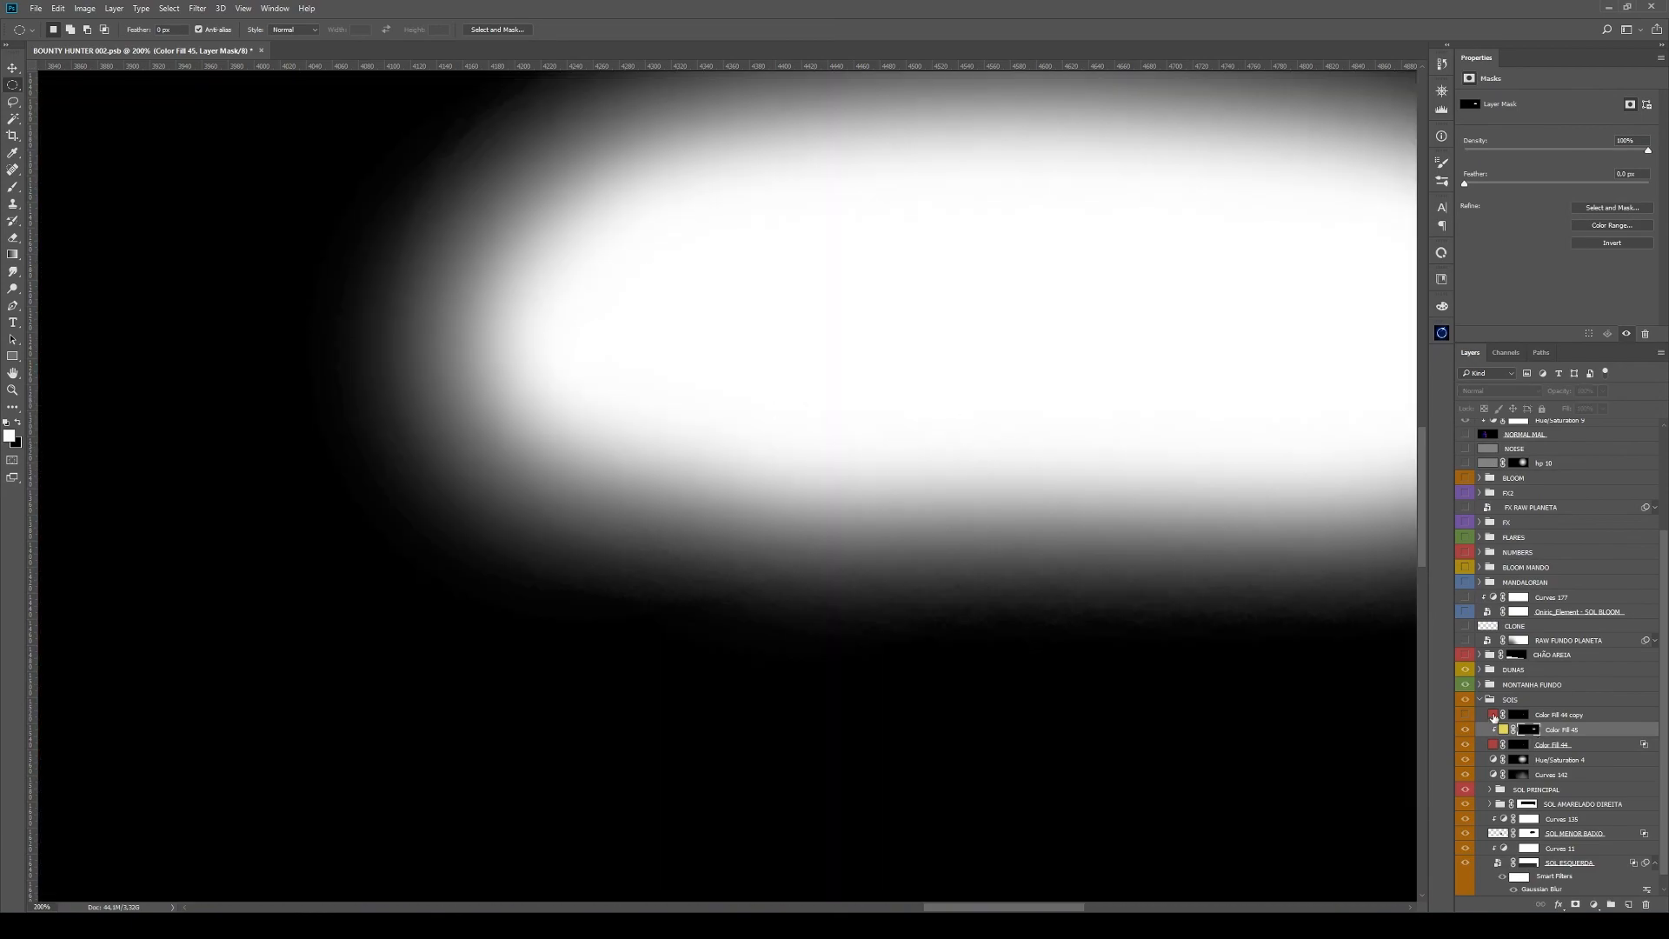
left_click(1535, 731, "alt")
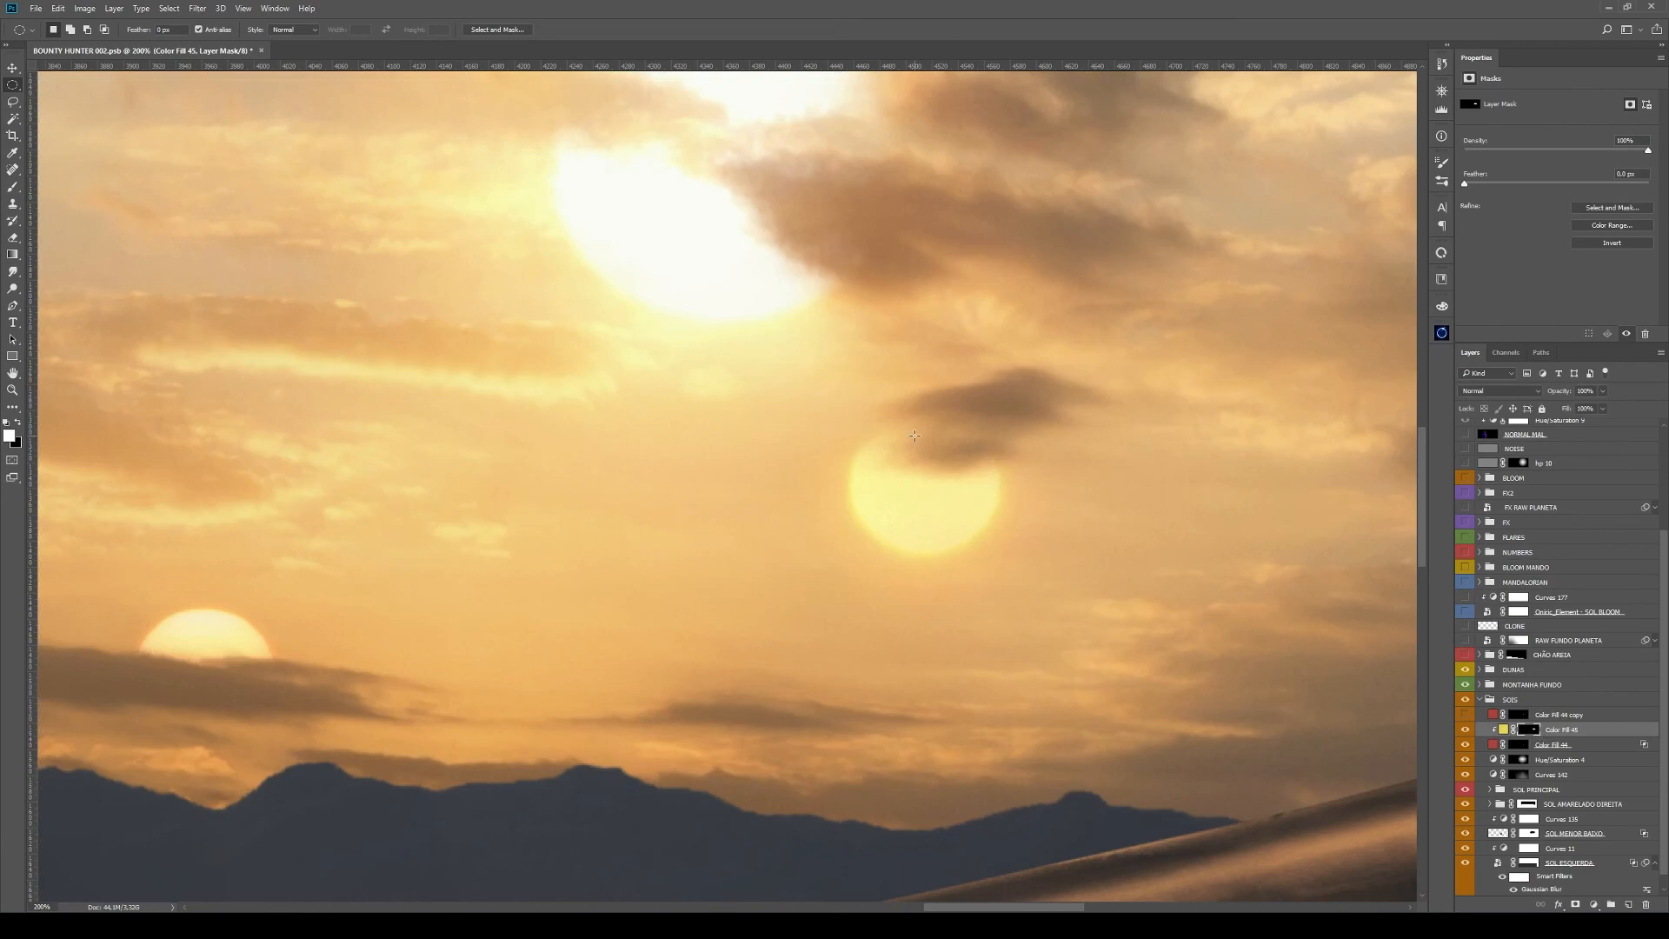
Demonstrate in Quick Mask a vertical linear gradient running from above the small sun to below it
key("q")
left_click(12, 255)
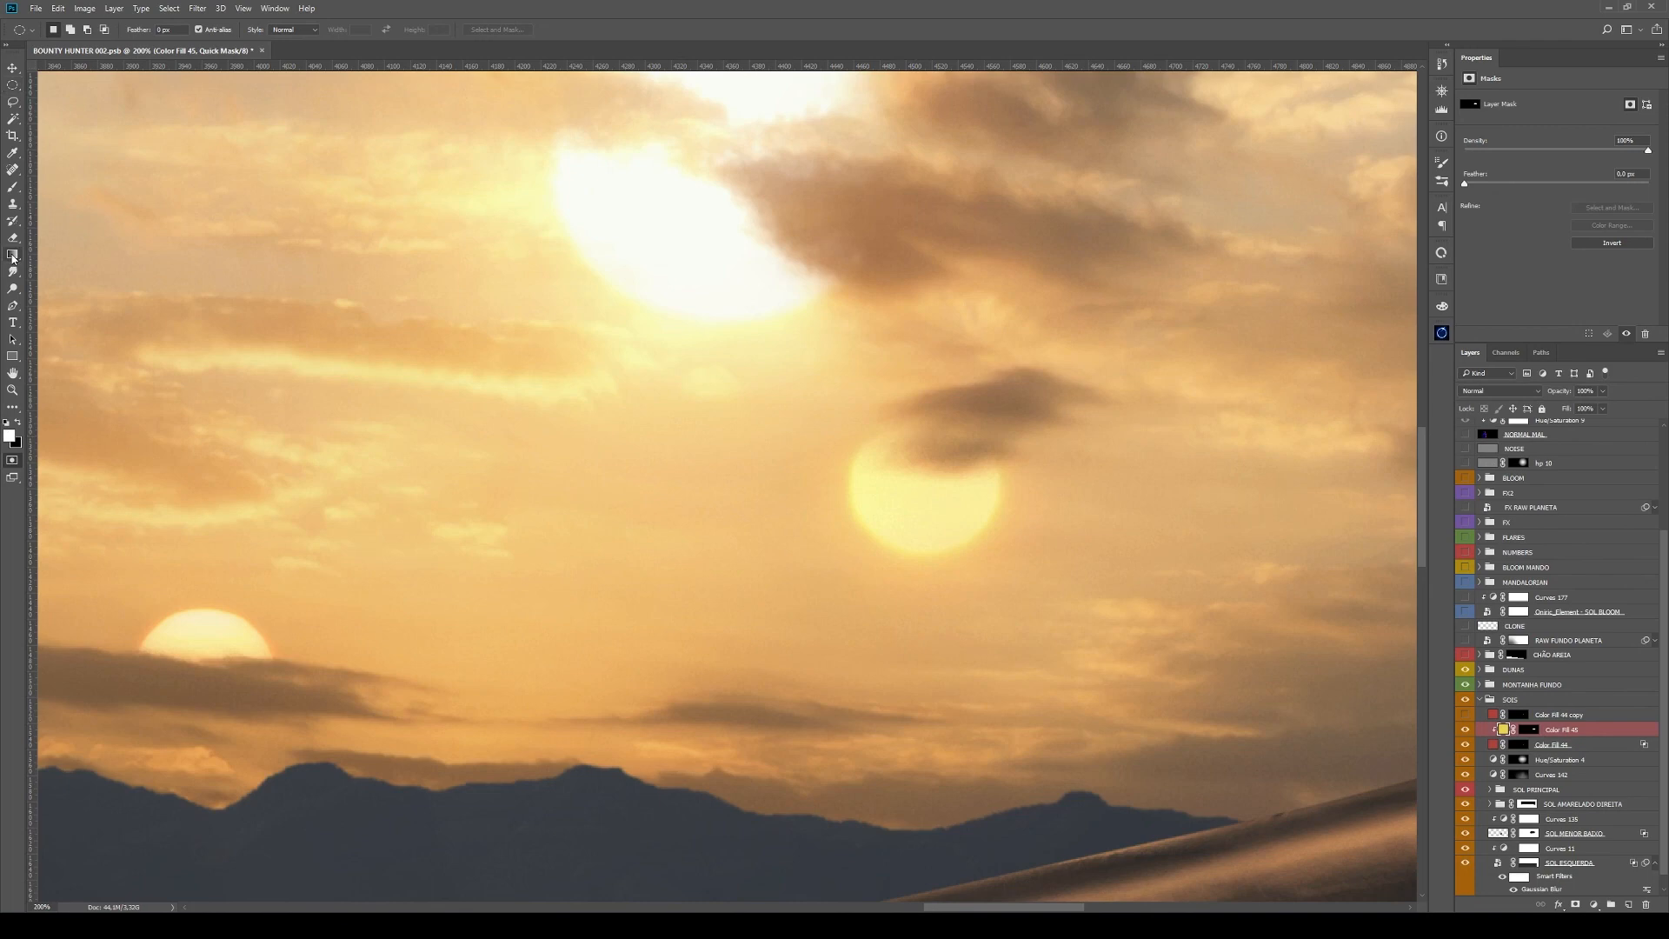
key("x")
left_click_drag(986, 348, 986, 650)
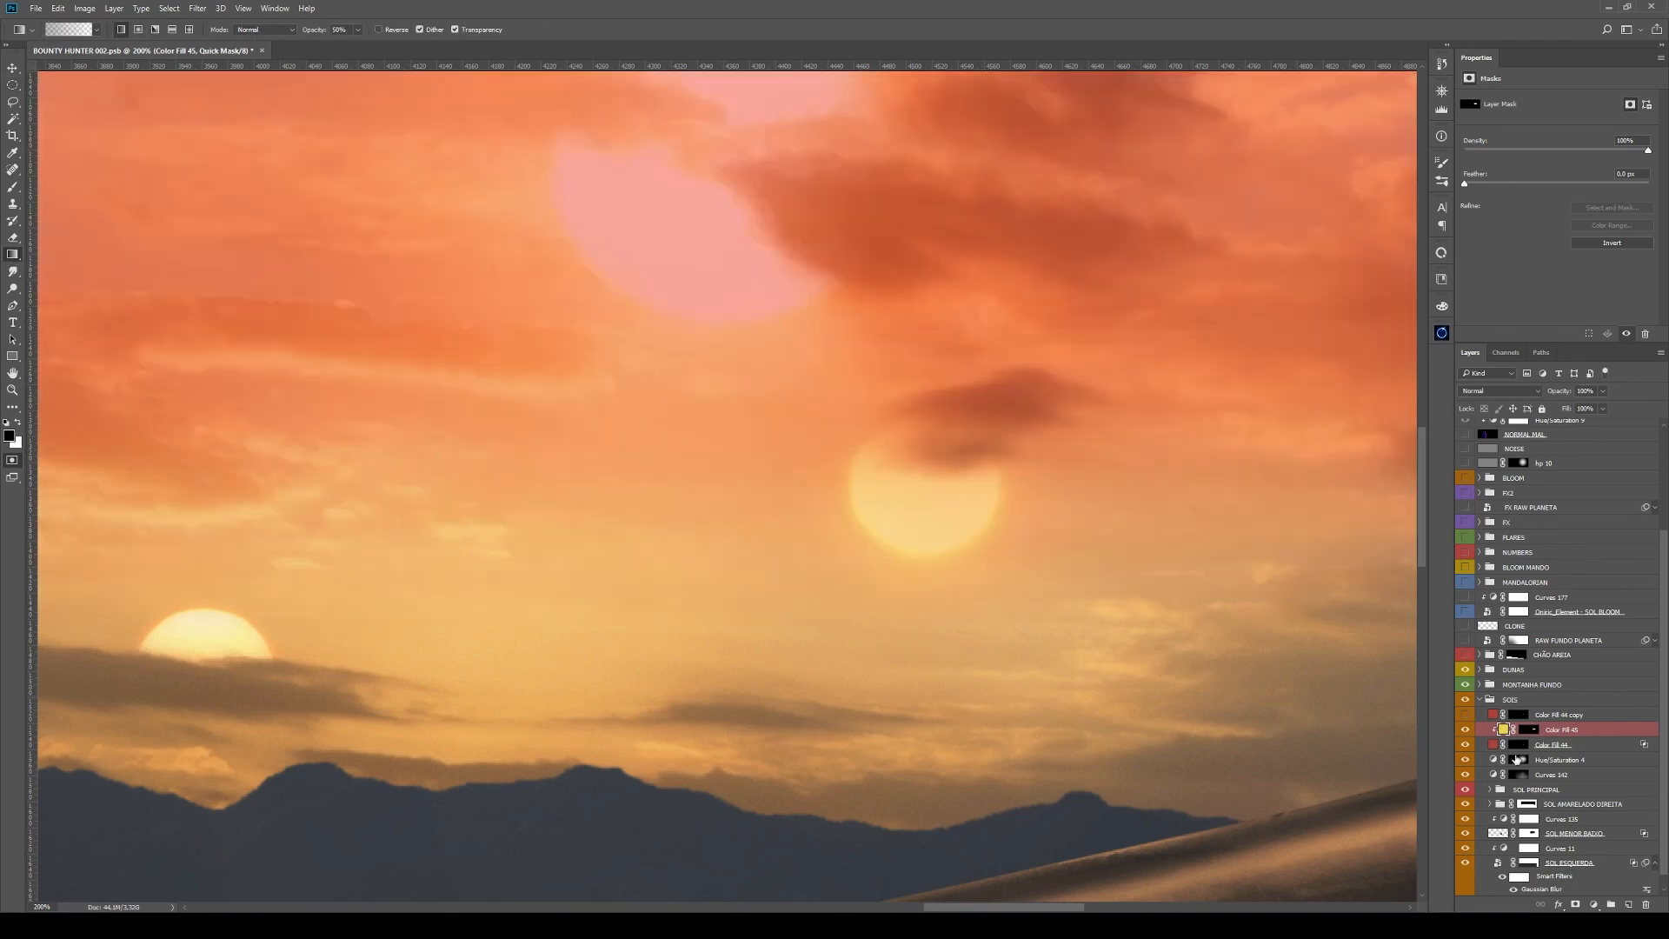
key("q")
Compare the small sun with Color Fill 45 hidden and shown, and inspect it up close
left_click(1466, 730)
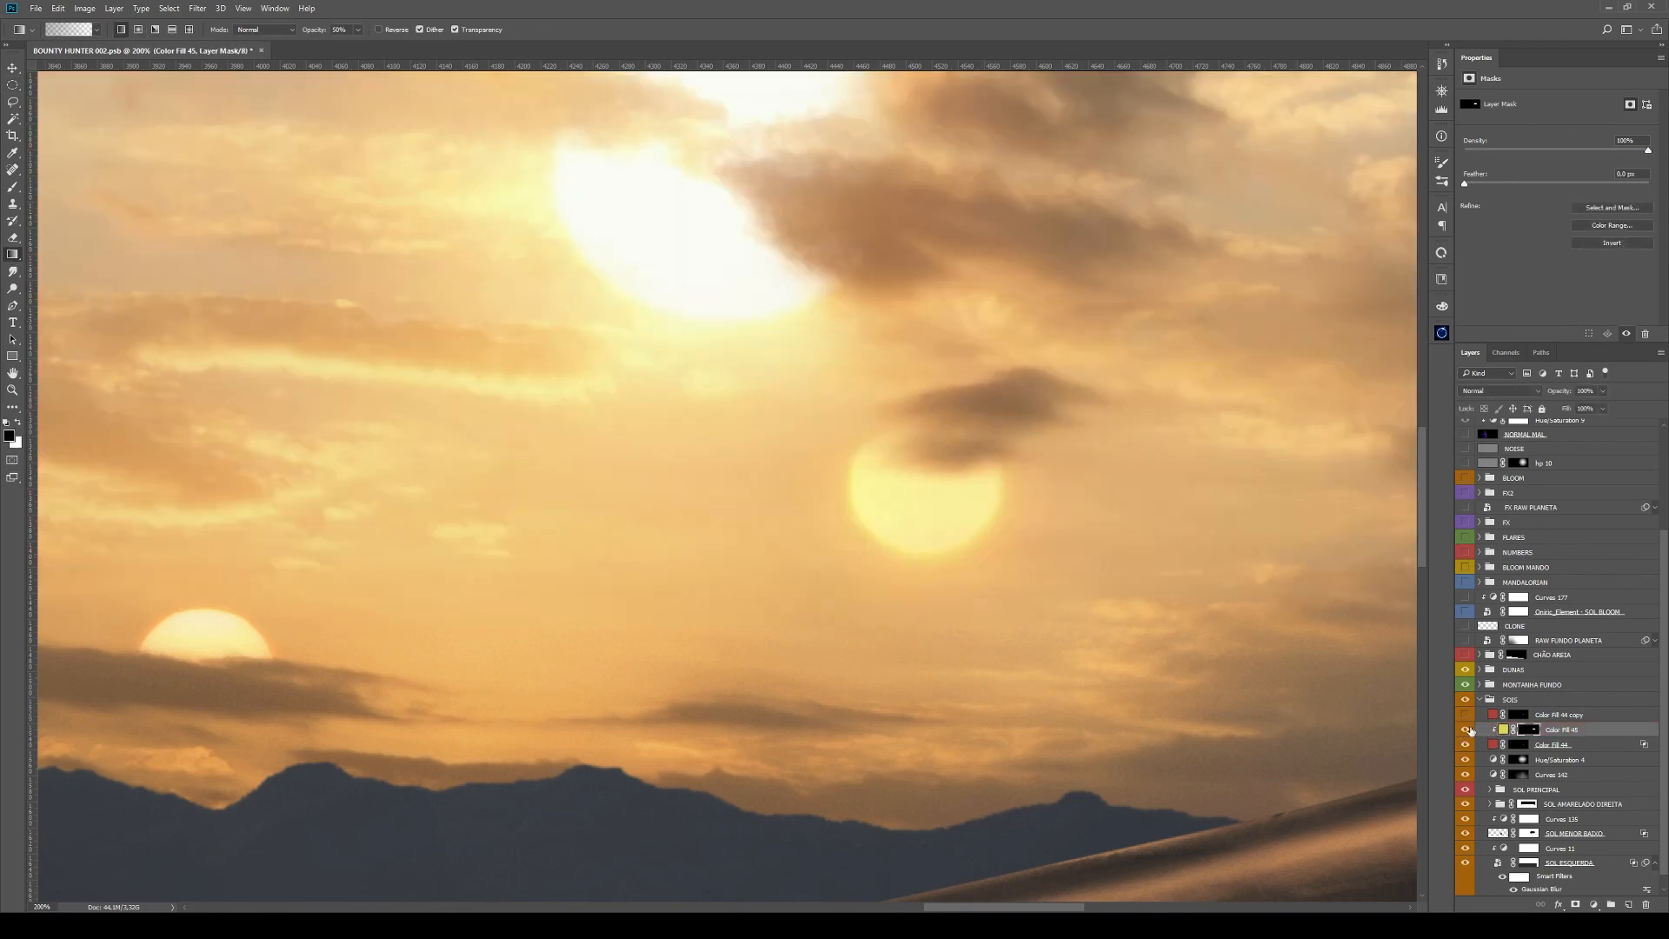
left_click(1465, 730)
left_click(1466, 730)
key("z")
left_click(981, 469)
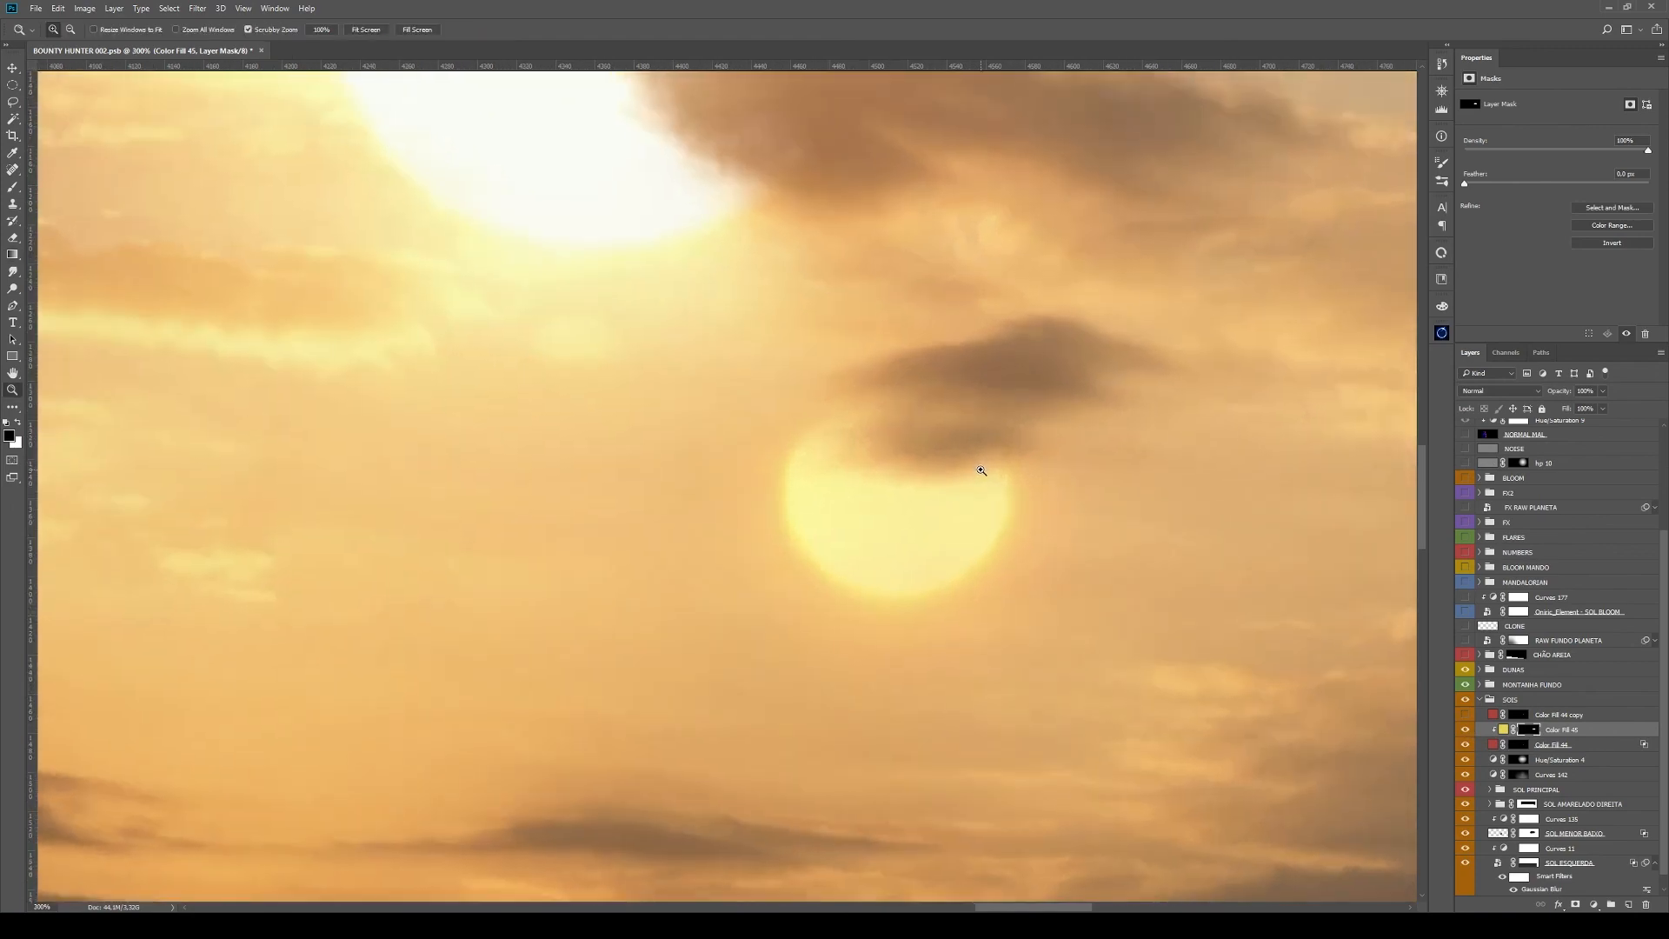
Compare the wider painting with the SOIS group hidden and shown
left_click(981, 469, "alt")
left_click(981, 471, "alt")
left_click(981, 470, "alt")
left_click(980, 470, "alt")
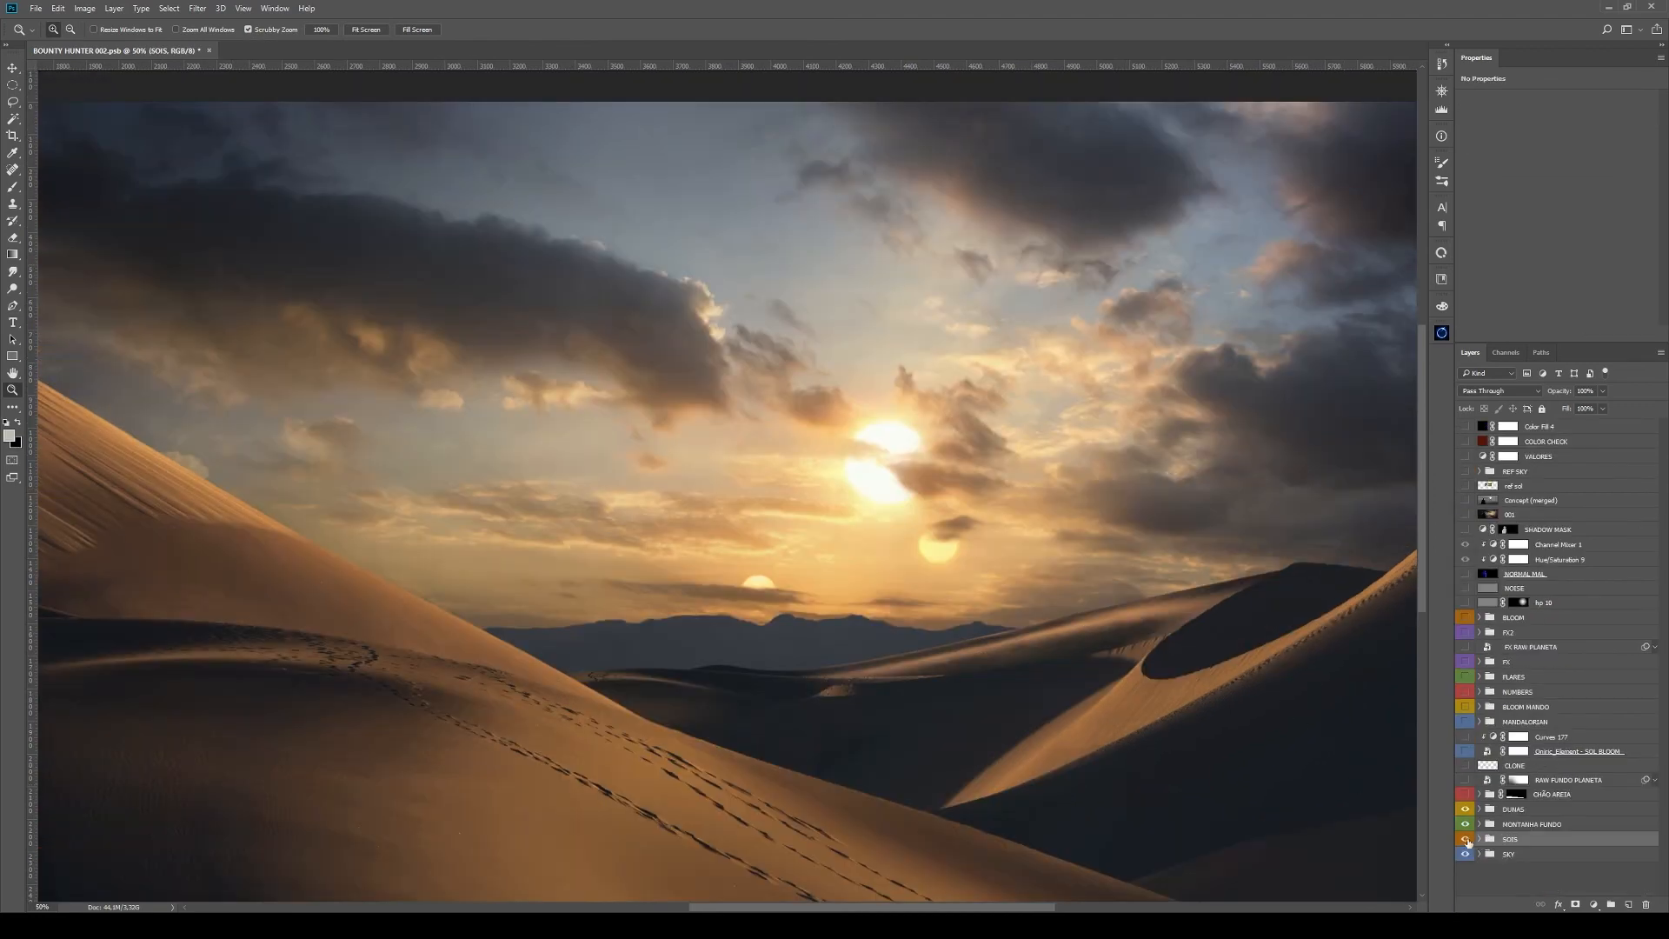
left_click(1466, 840)
left_click(1466, 839)
Show the ref sol reference image and set its blending mode to Screen
left_click(1465, 486)
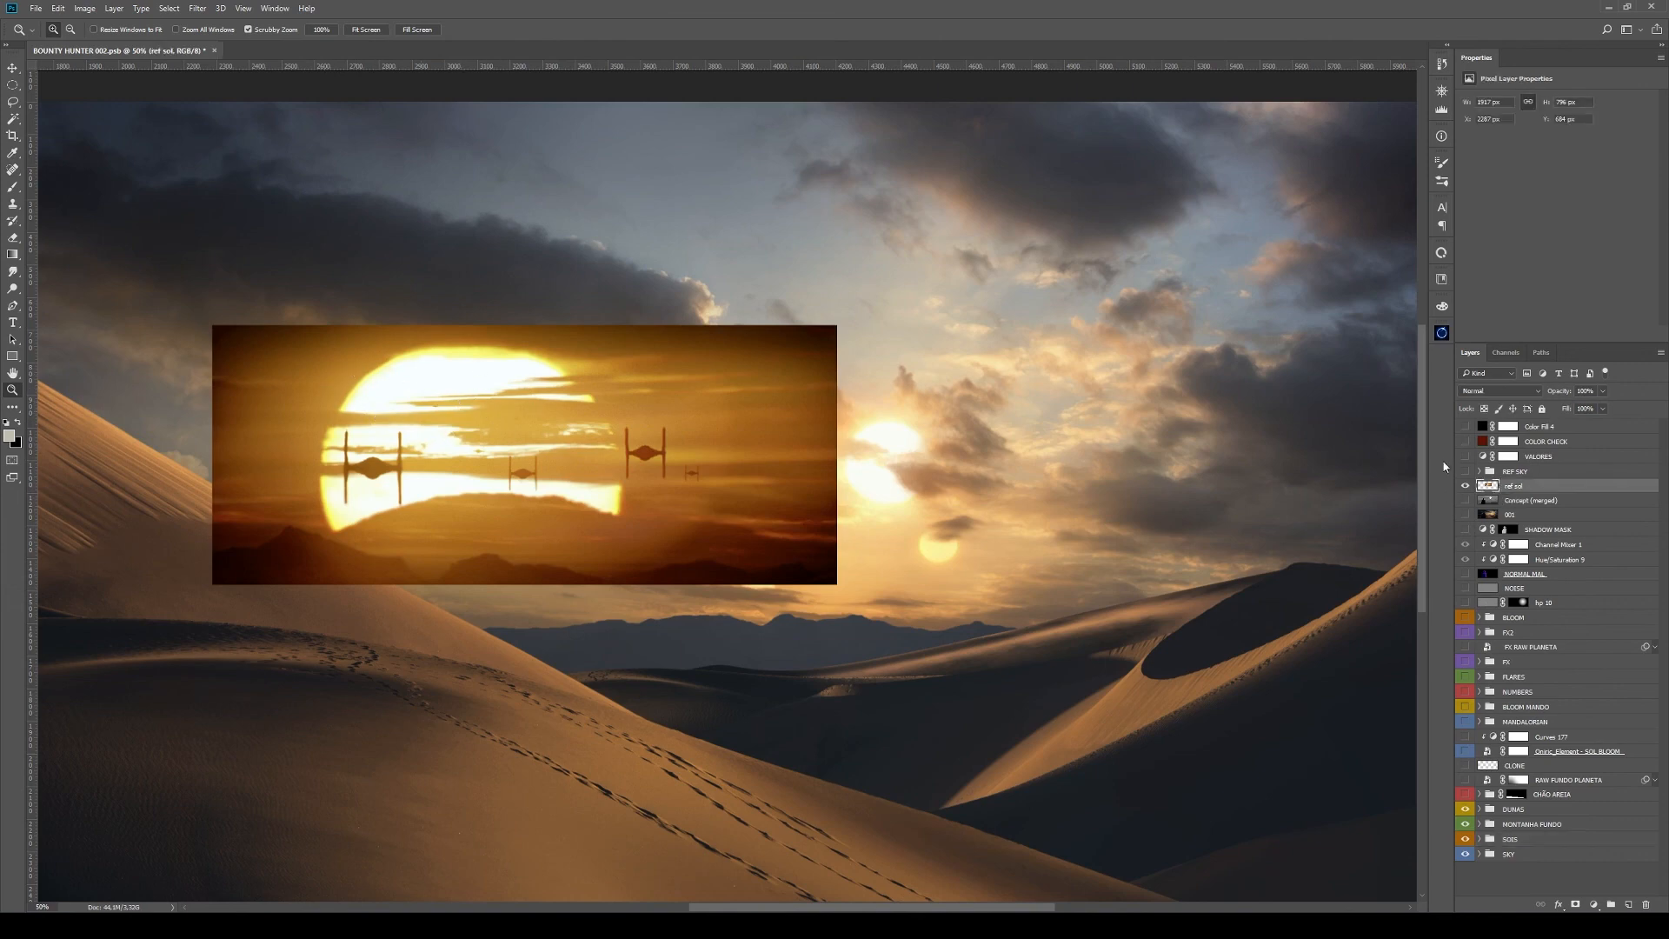
left_click(1487, 392)
left_click(1488, 474)
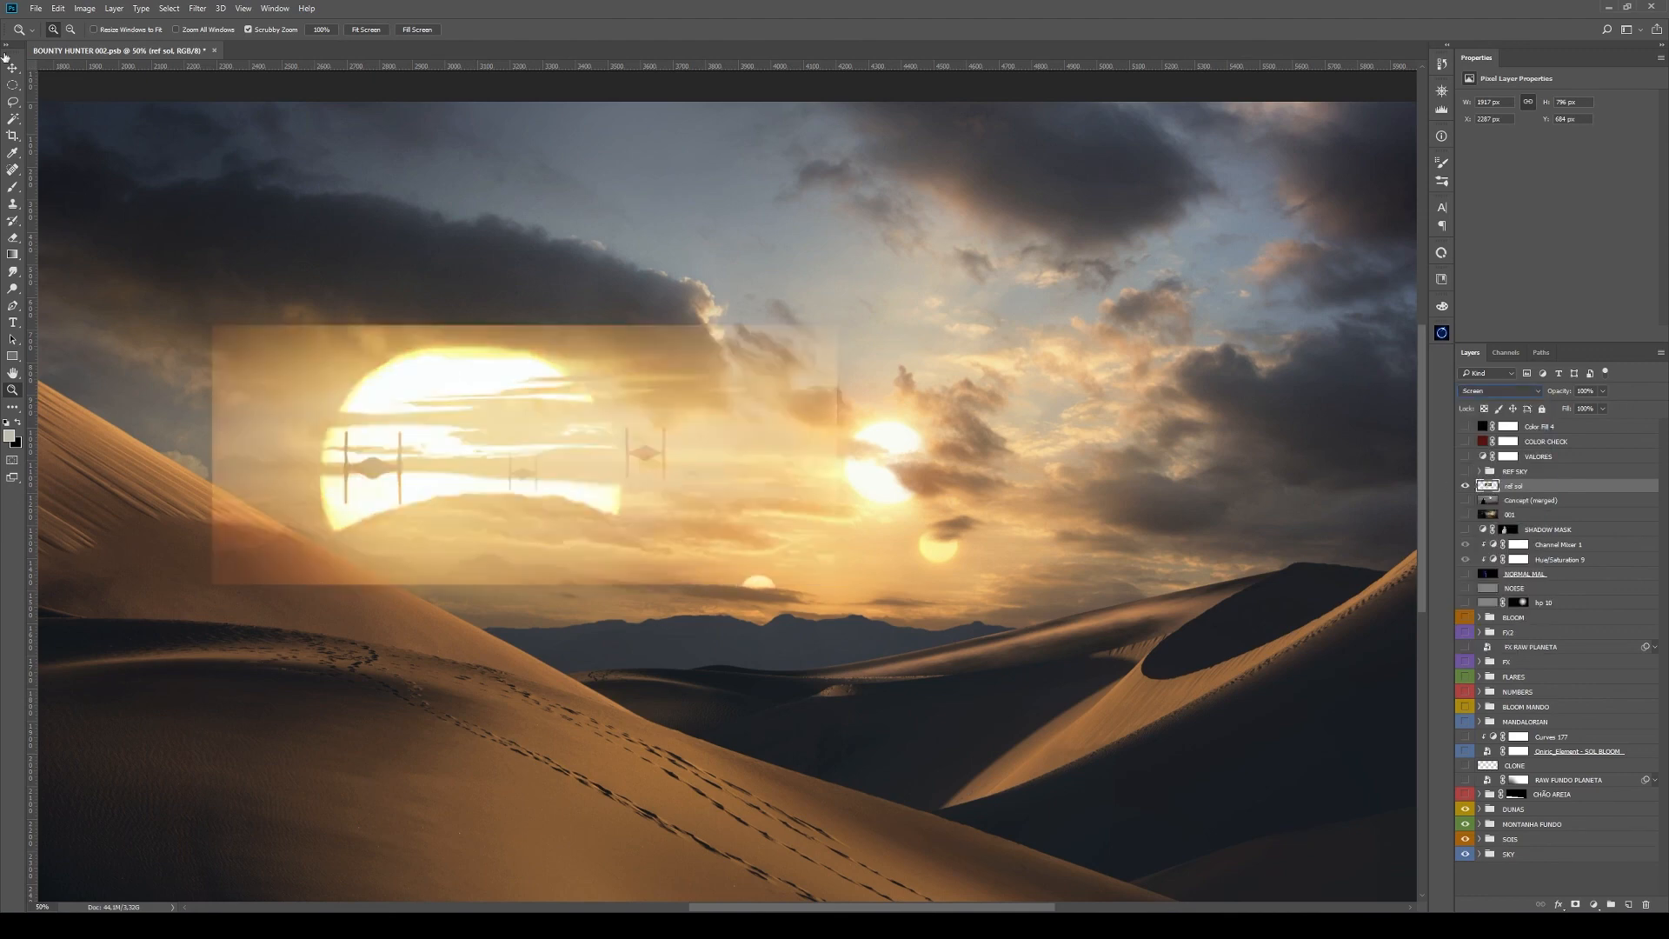
Add a Curves adjustment clipped to the ref sol layer and pull its curve down to darken the reference's background
left_click(1594, 904)
left_click(1595, 692)
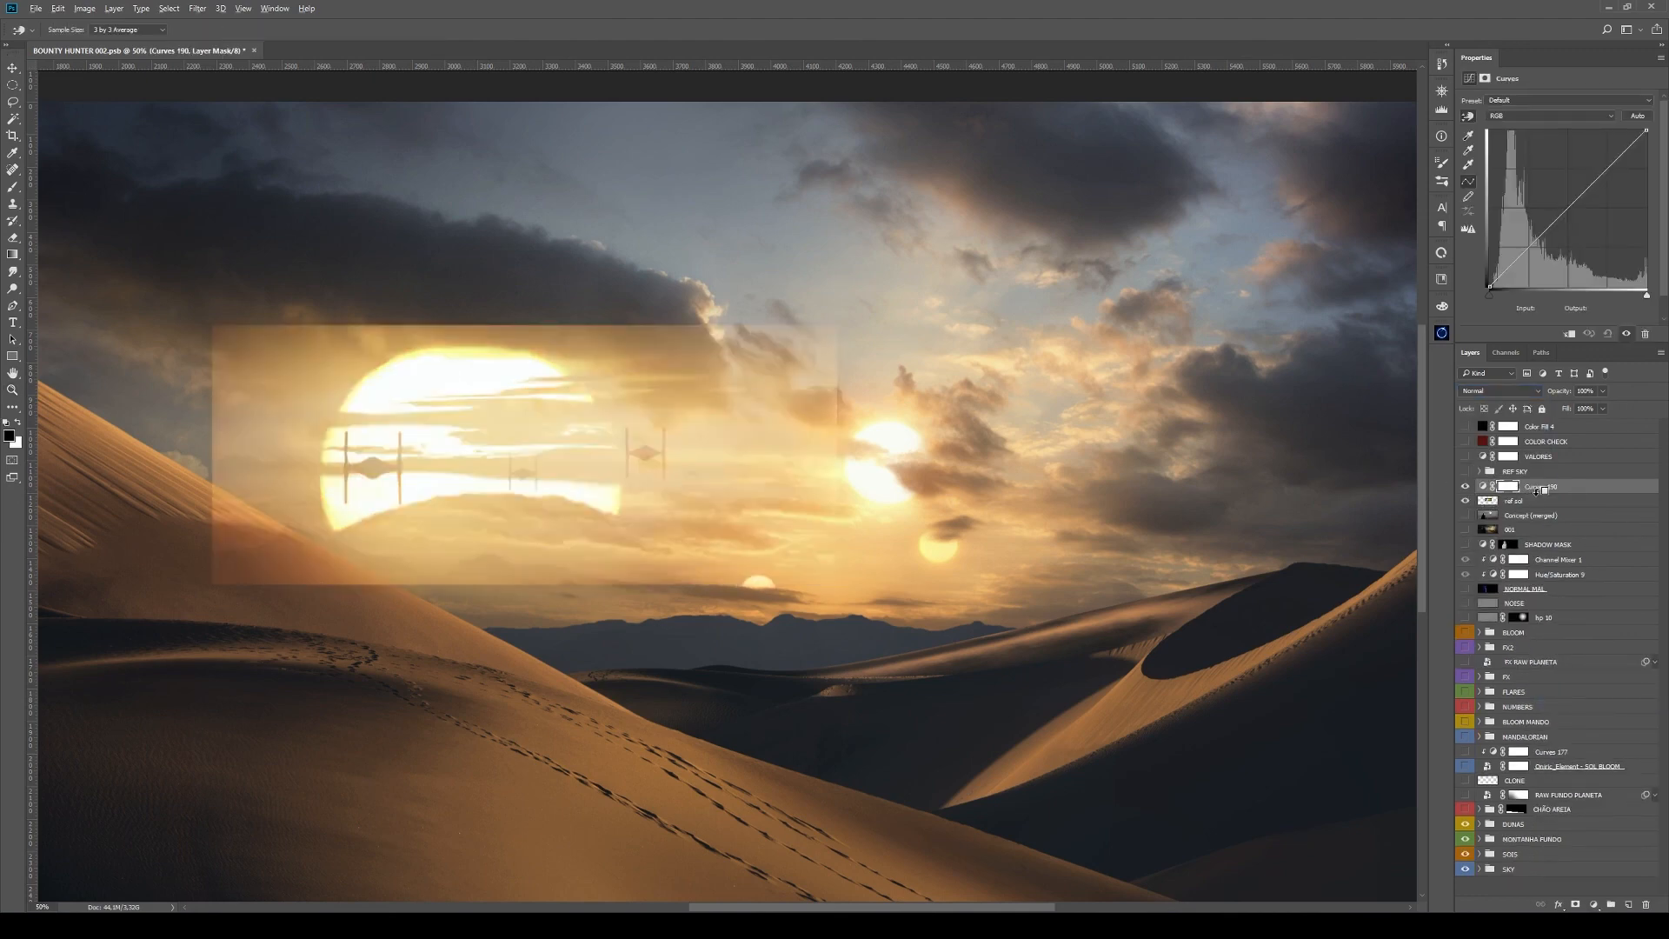
left_click(1537, 493, "alt")
left_click_drag(1561, 217, 1562, 277)
Move the ref sol image into the sky left of the main suns and scale it to about 34% width and 38% height
key("v")
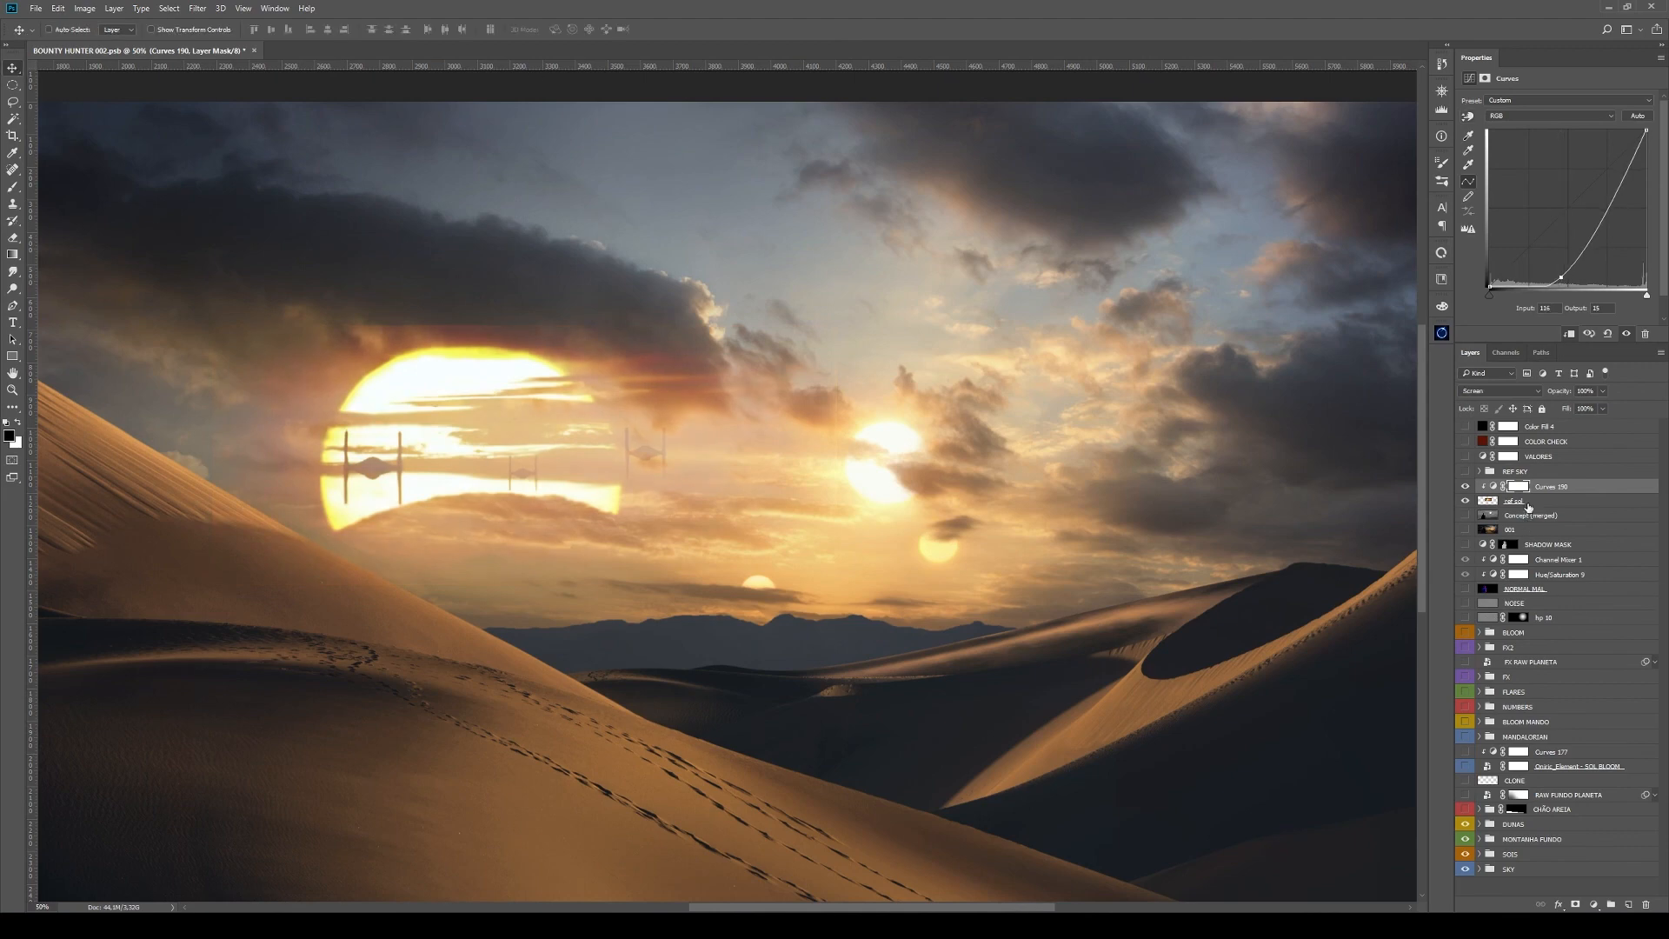
left_click(1518, 502)
left_click_drag(544, 484, 1122, 445)
left_click(1533, 516)
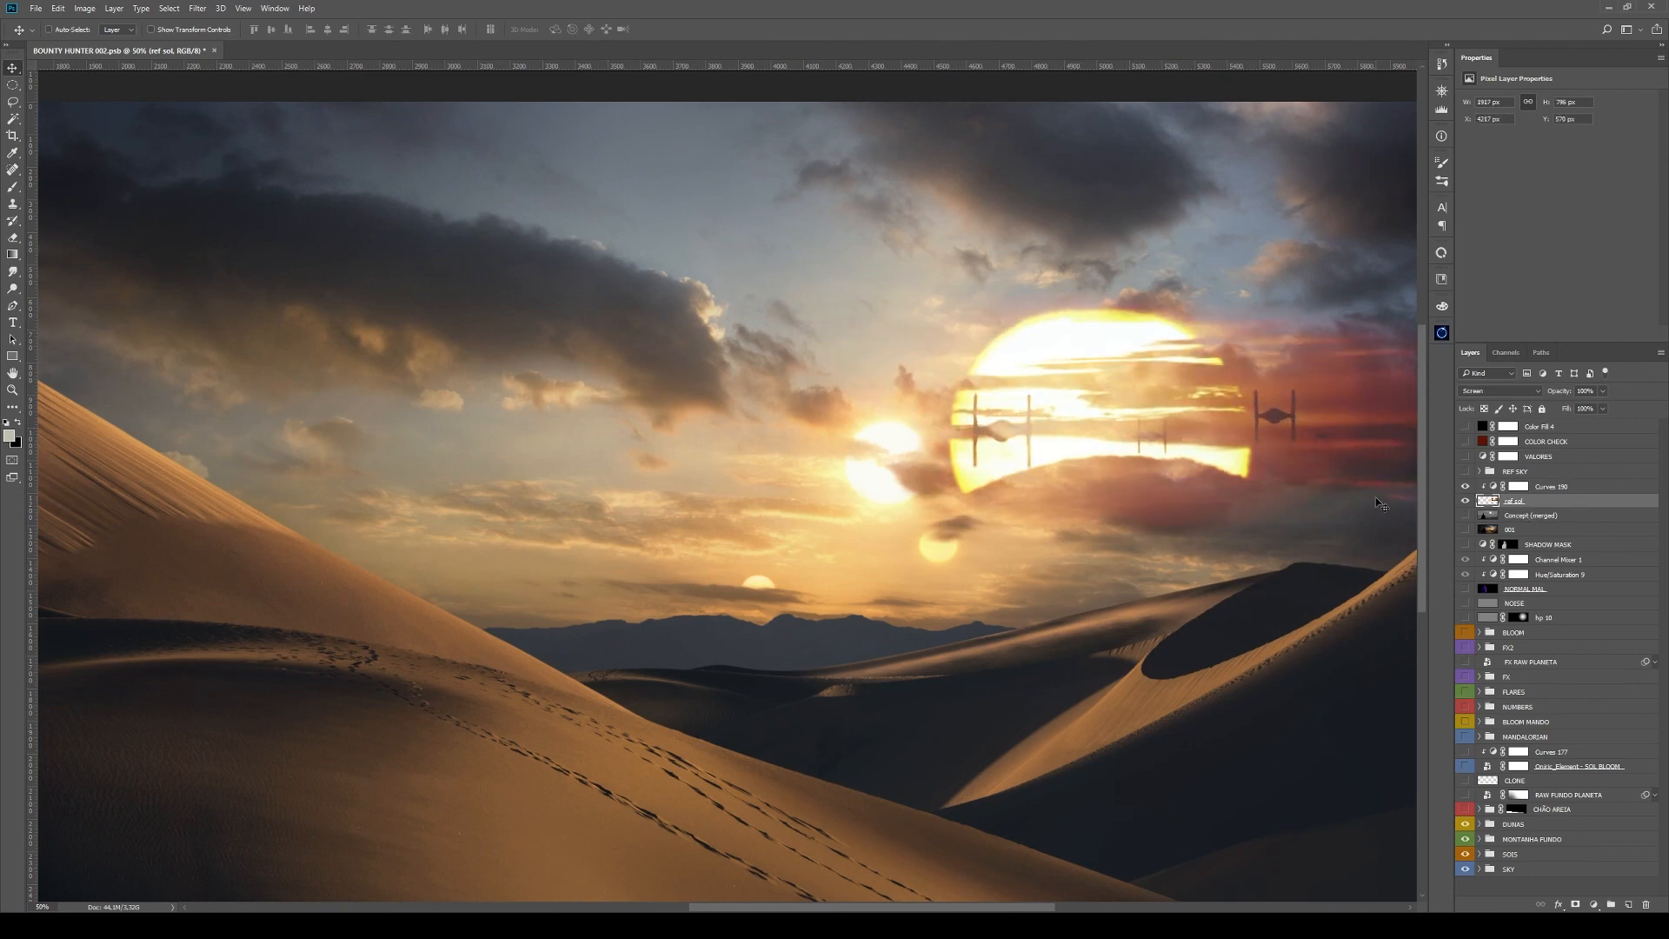
left_click_drag(1131, 446, 654, 496)
key("ctrl+t")
left_click_drag(367, 328, 551, 489)
left_click_drag(680, 501, 680, 514)
left_click_drag(728, 483, 707, 489)
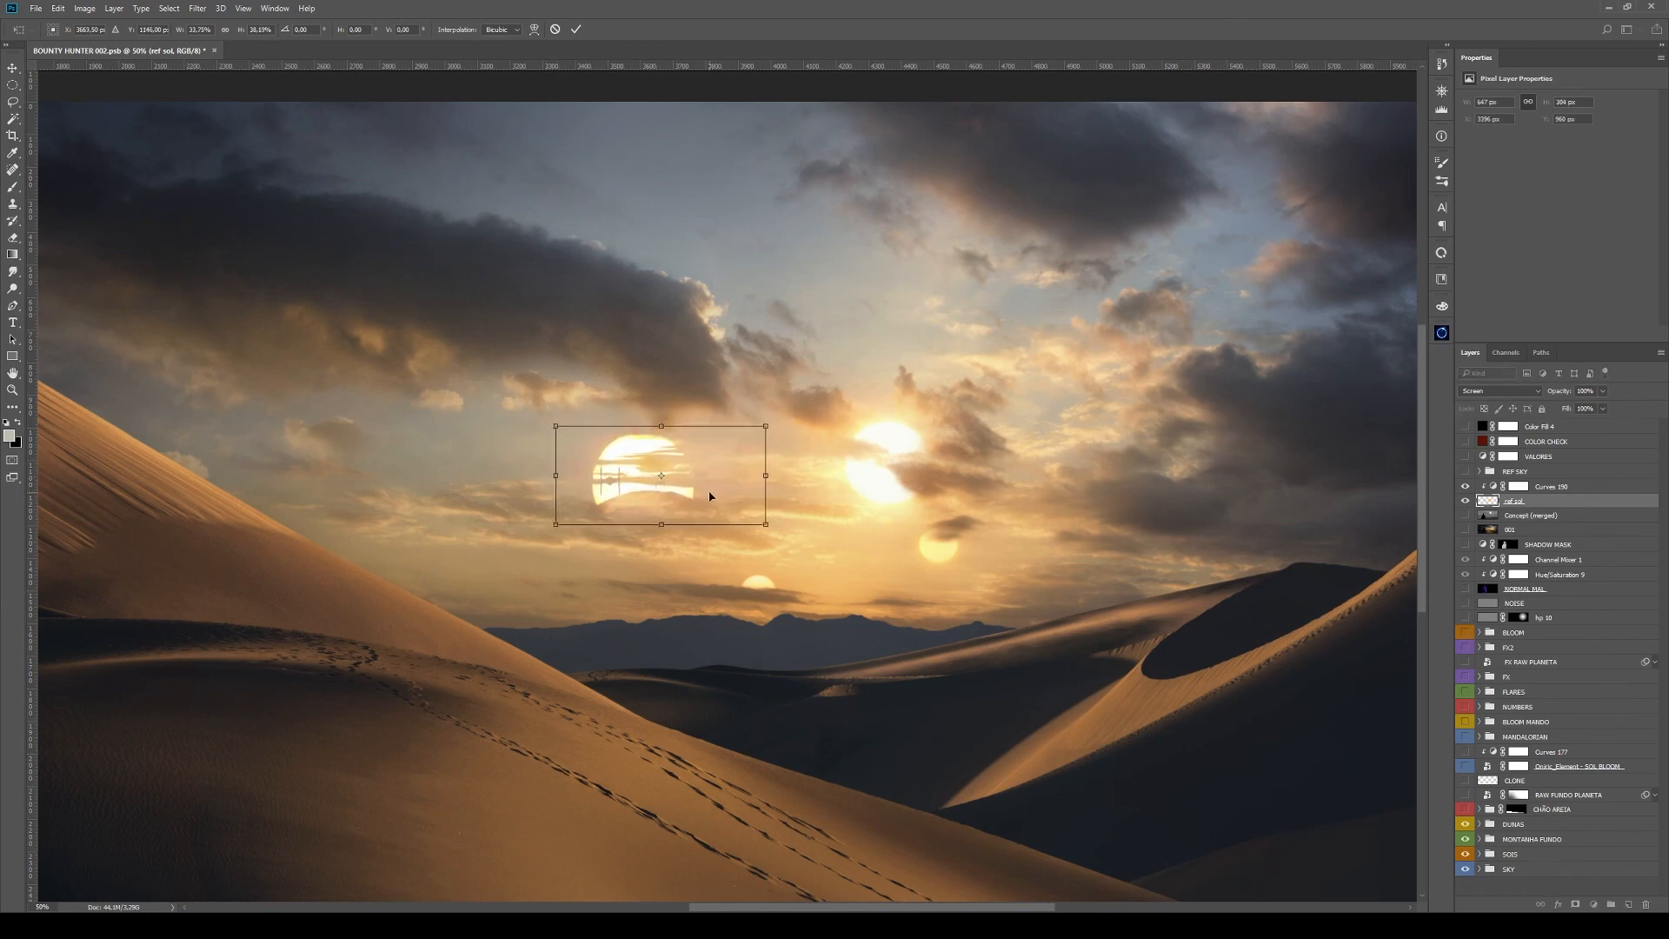
key("Return")
Add a layer mask to ref sol and fade out the right side of the image with two black gradients
left_click(1576, 905)
key("g")
key("x")
left_click_drag(739, 435, 665, 457)
left_click_drag(744, 496, 678, 478)
Compare the painting with the ref sol layer hidden and shown, leave it hidden, and view the full image
left_click(1465, 501)
left_click(1466, 502)
left_click(1465, 502)
left_click(1465, 502)
left_click(1465, 501)
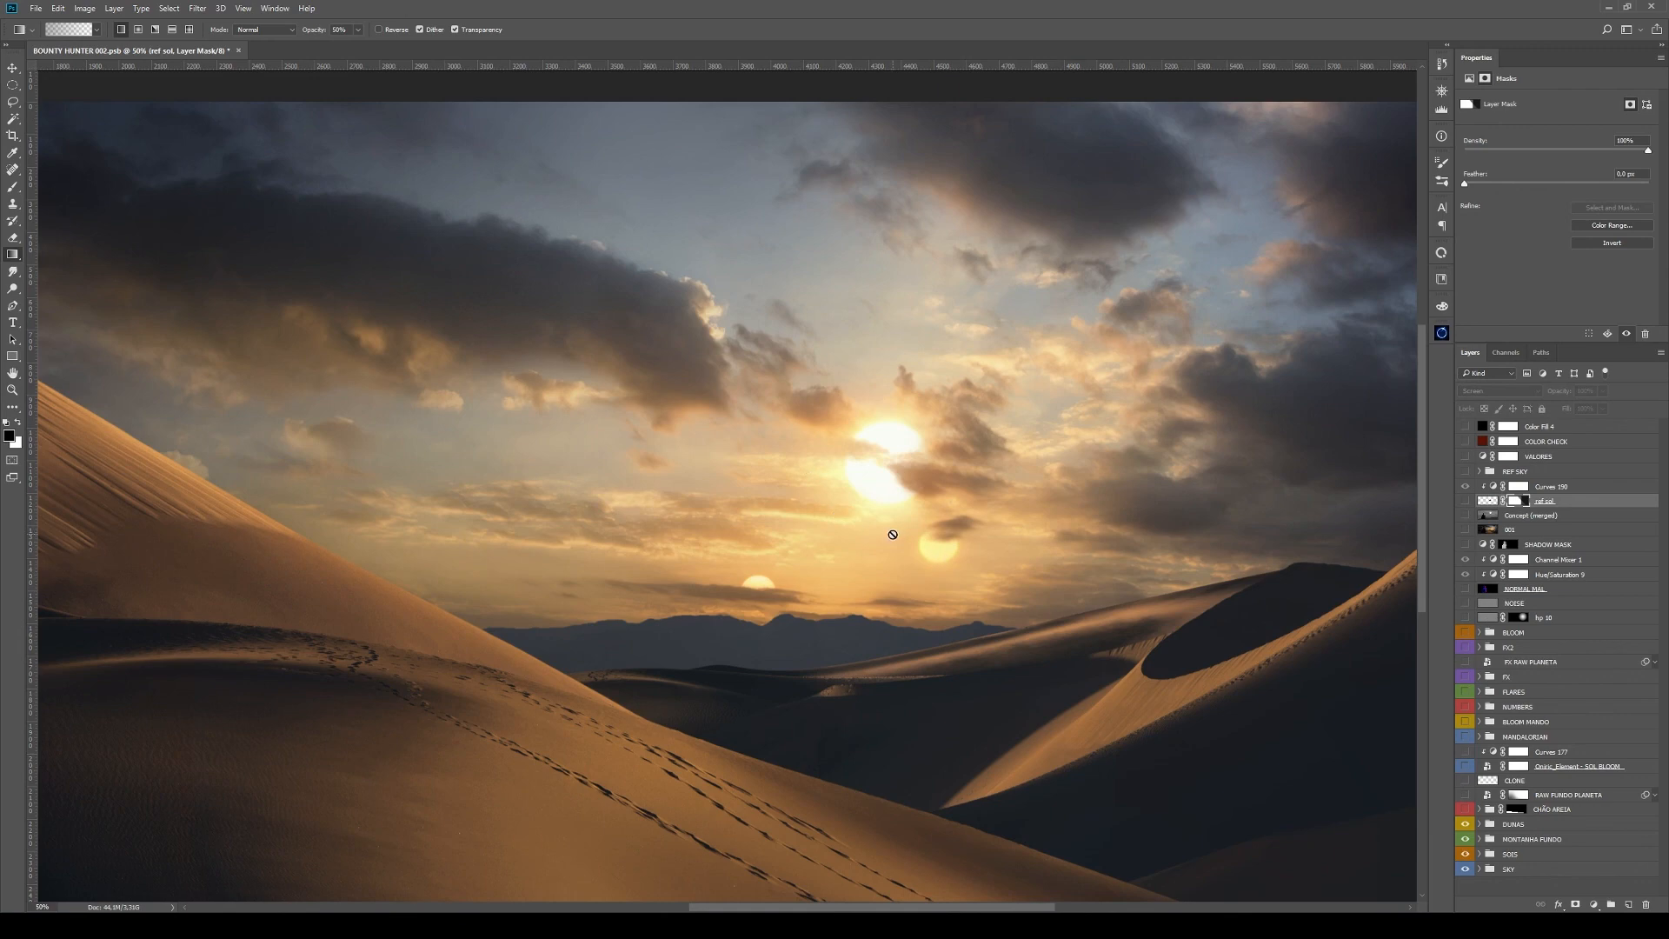
key("z")
left_click(845, 530, "alt")
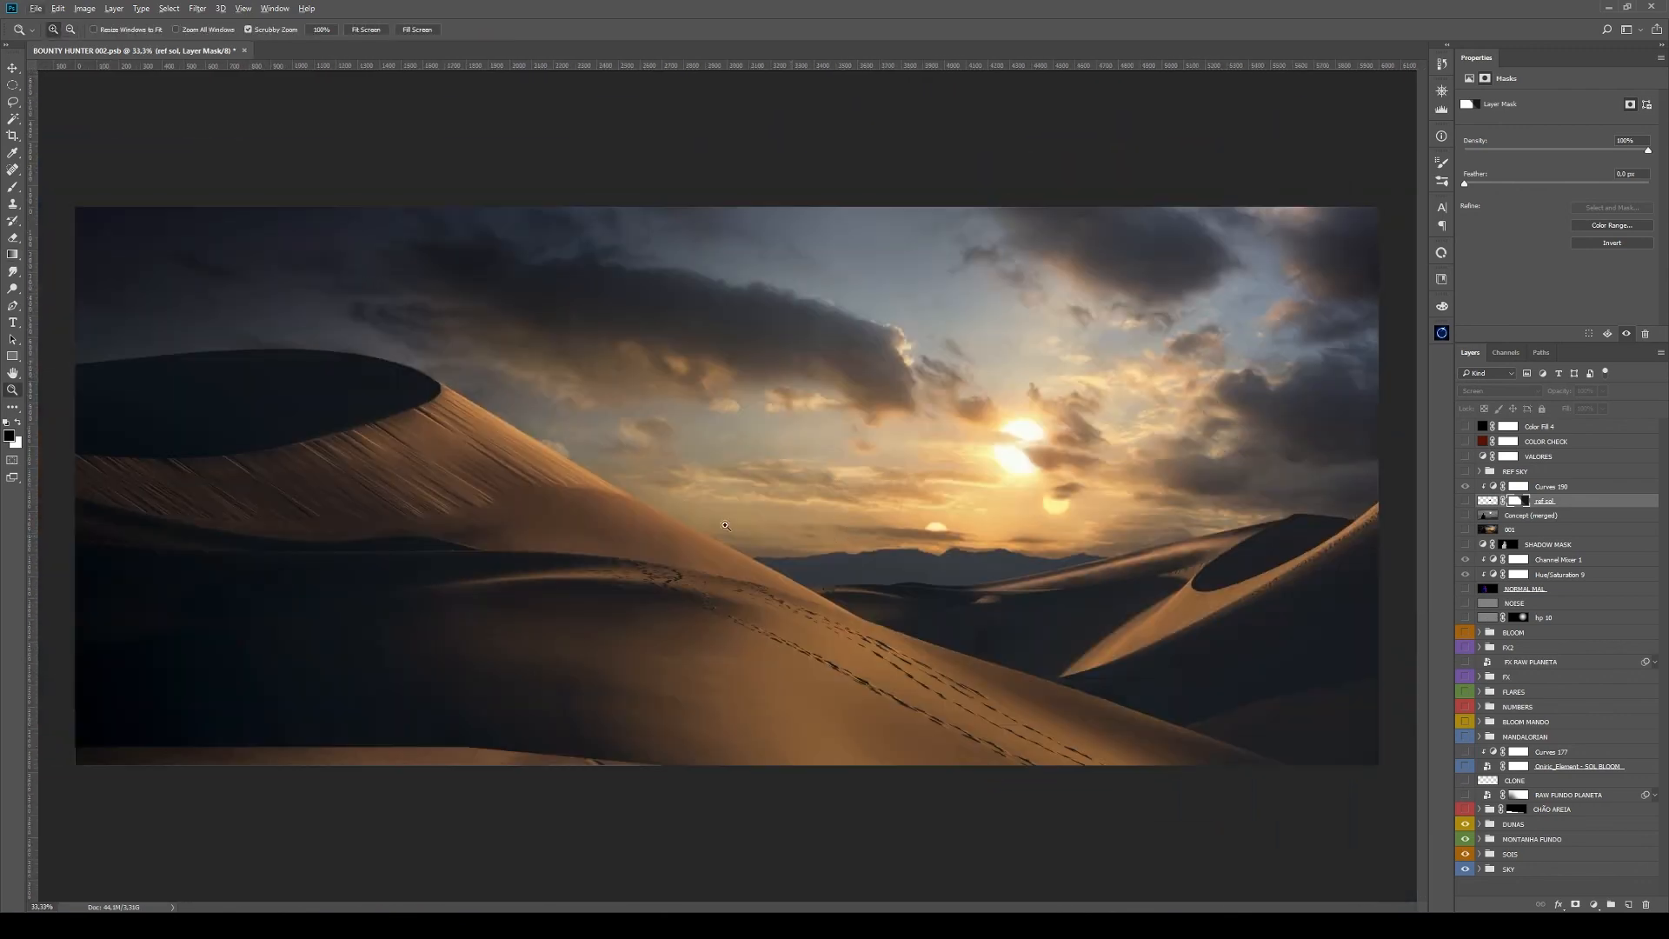